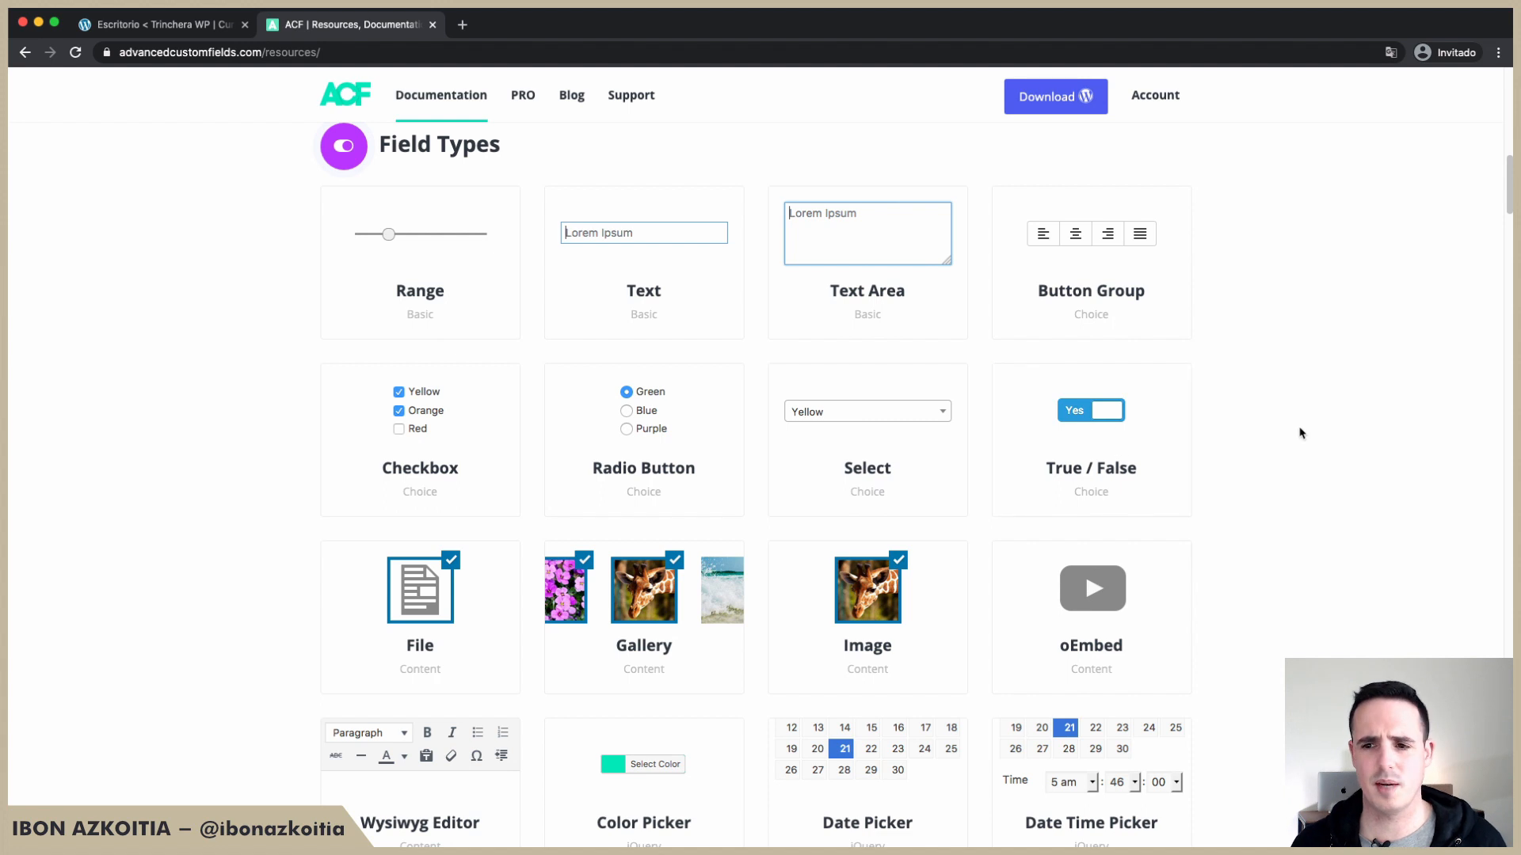
# Step: Review the field types in the ACF documentation, from the basic and choice fields through the layout and relational ones
pyautogui.scroll(-3, 1302, 432)
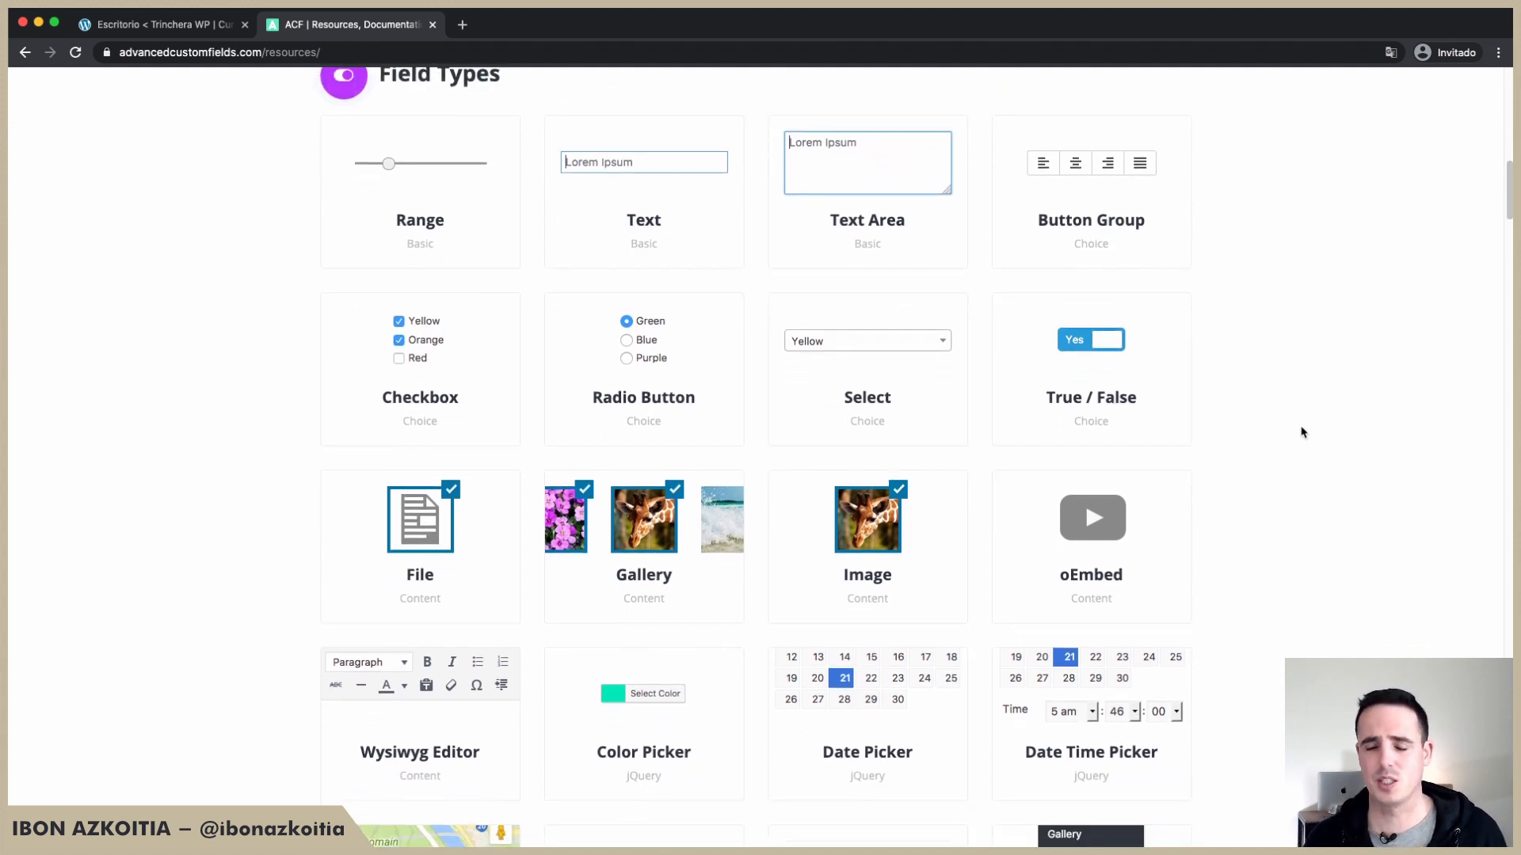
pyautogui.scroll(-2, 1301, 432)
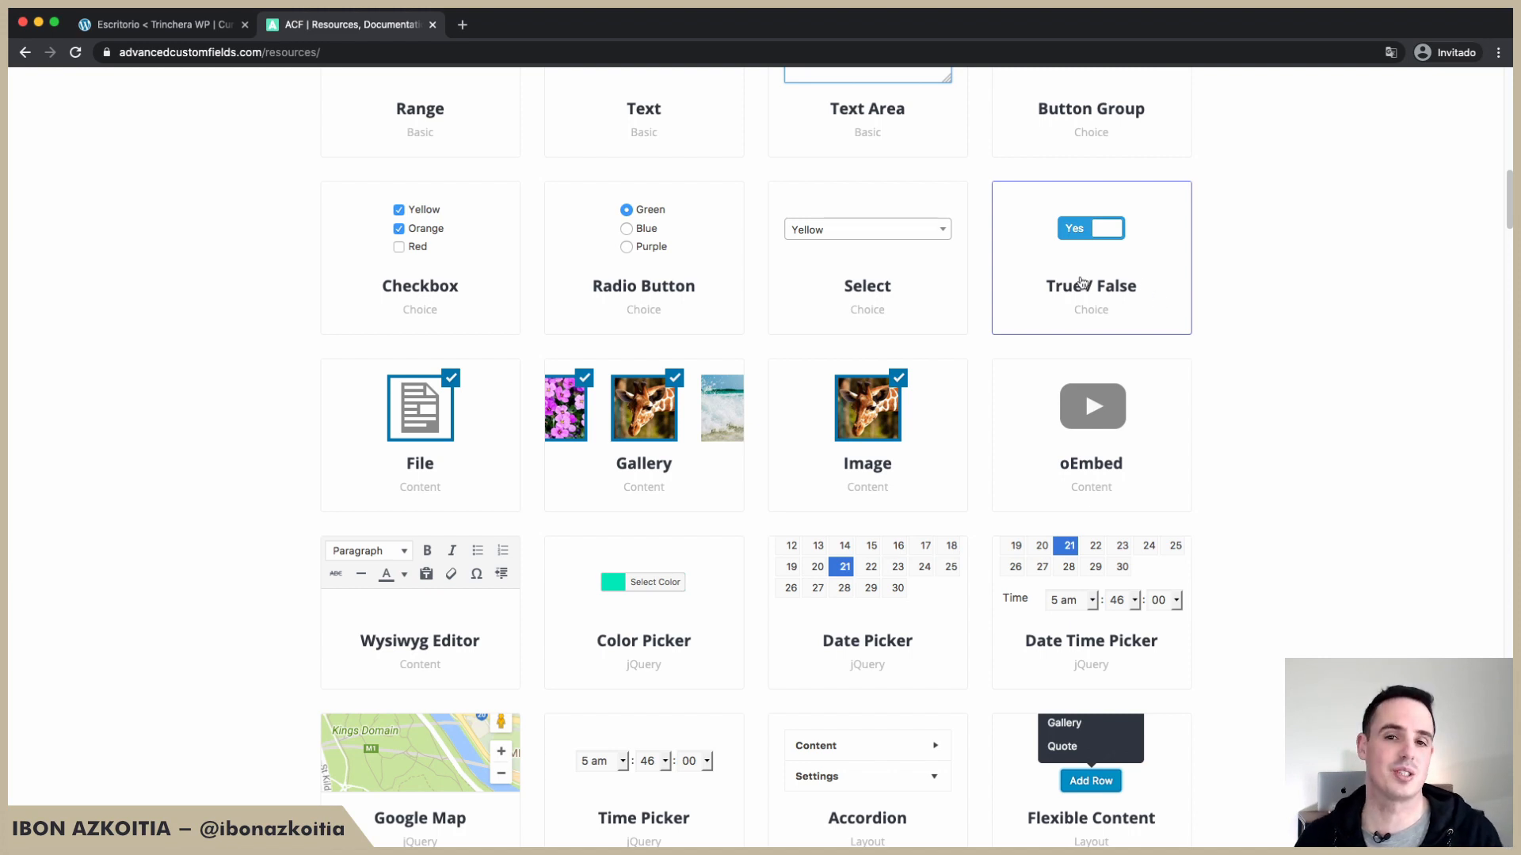
pyautogui.scroll(-2, 1081, 282)
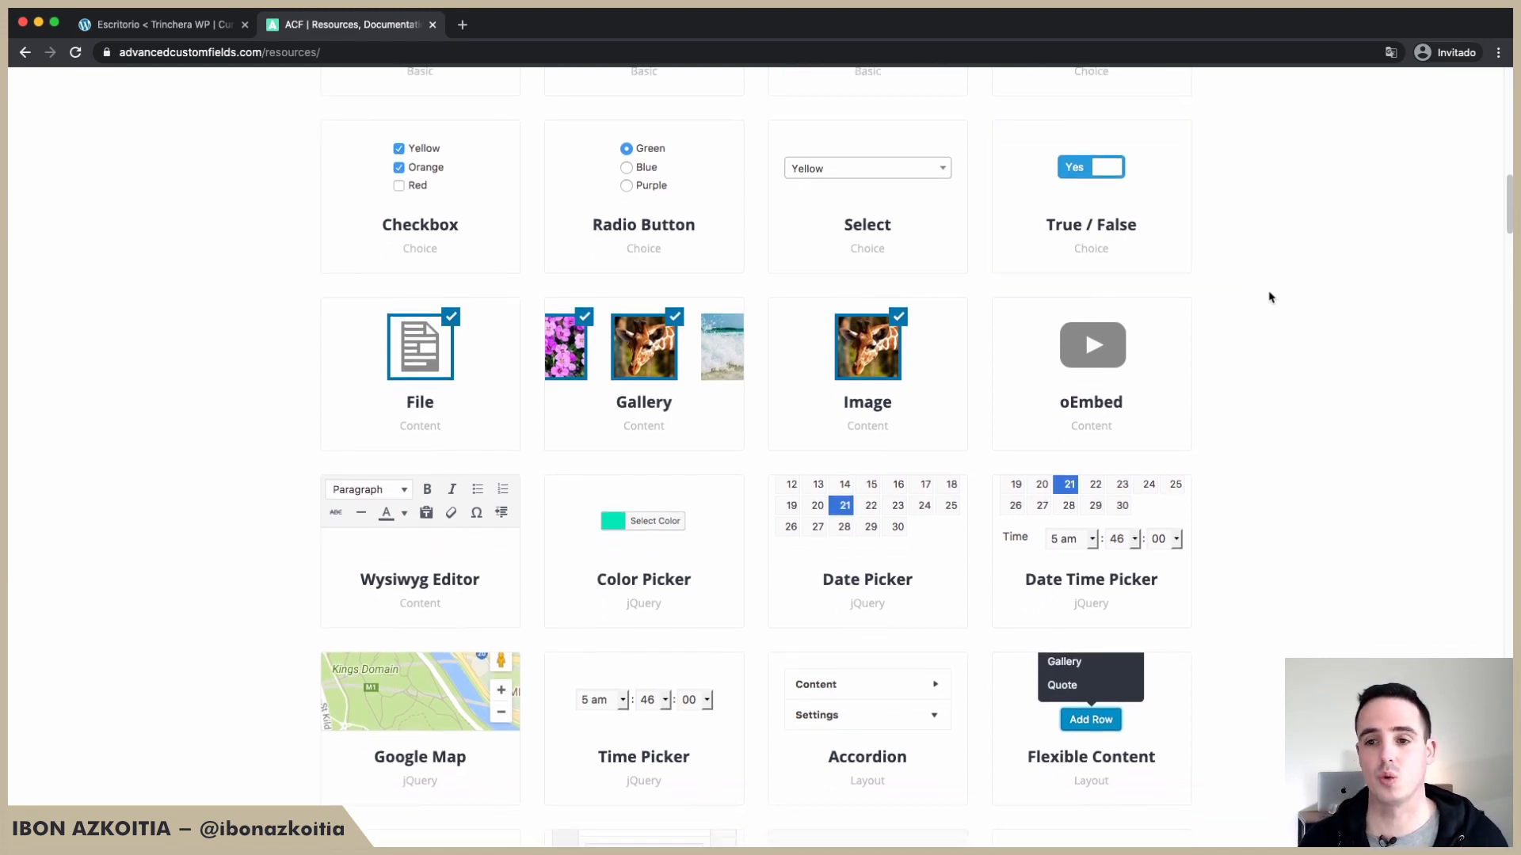
pyautogui.scroll(-1, 1270, 297)
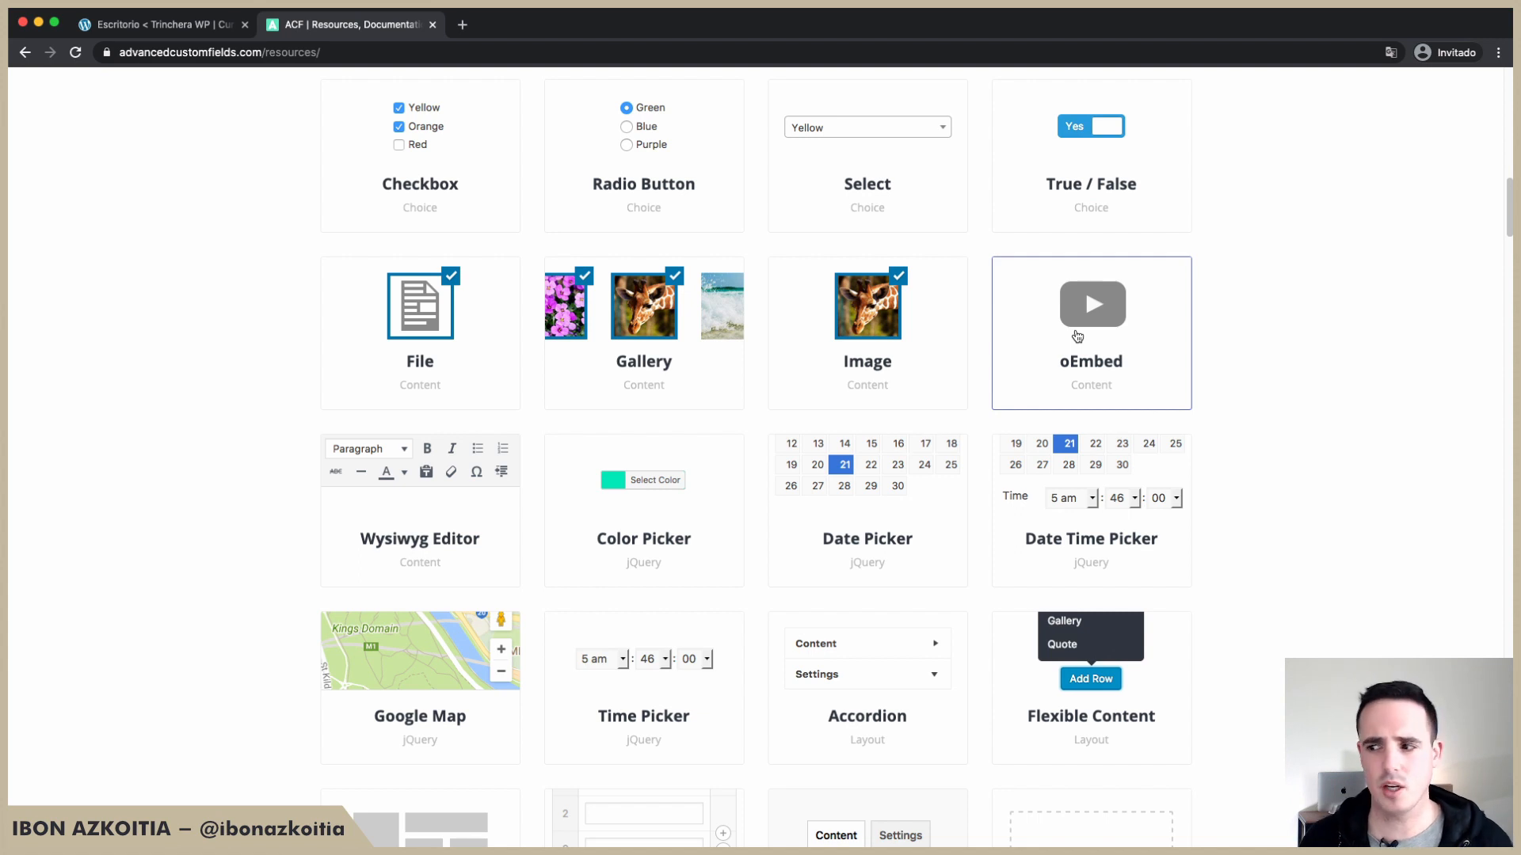
pyautogui.scroll(-3, 1019, 312)
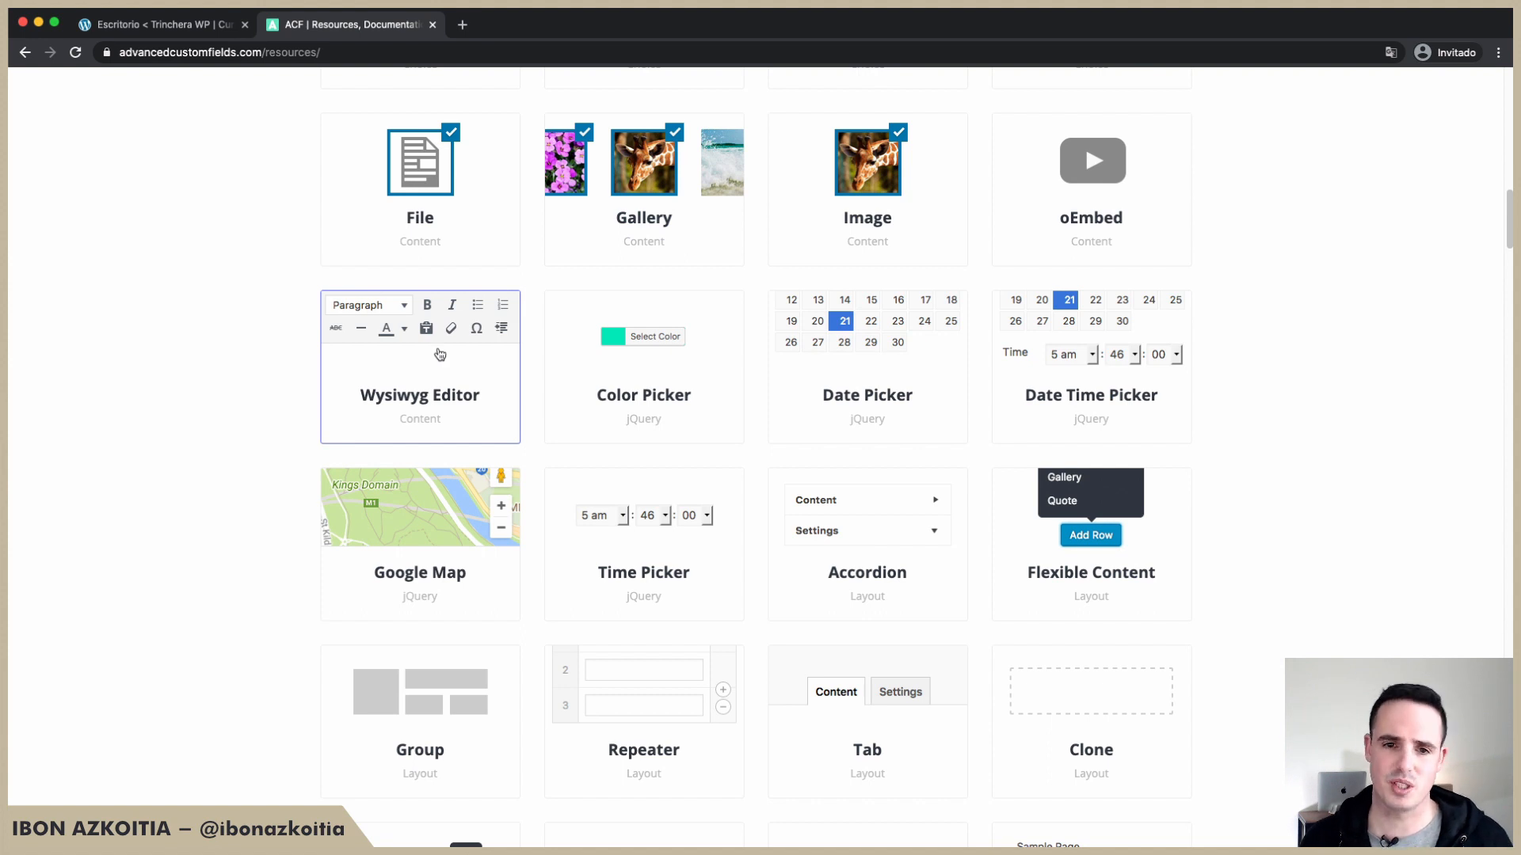
pyautogui.scroll(-1, 431, 390)
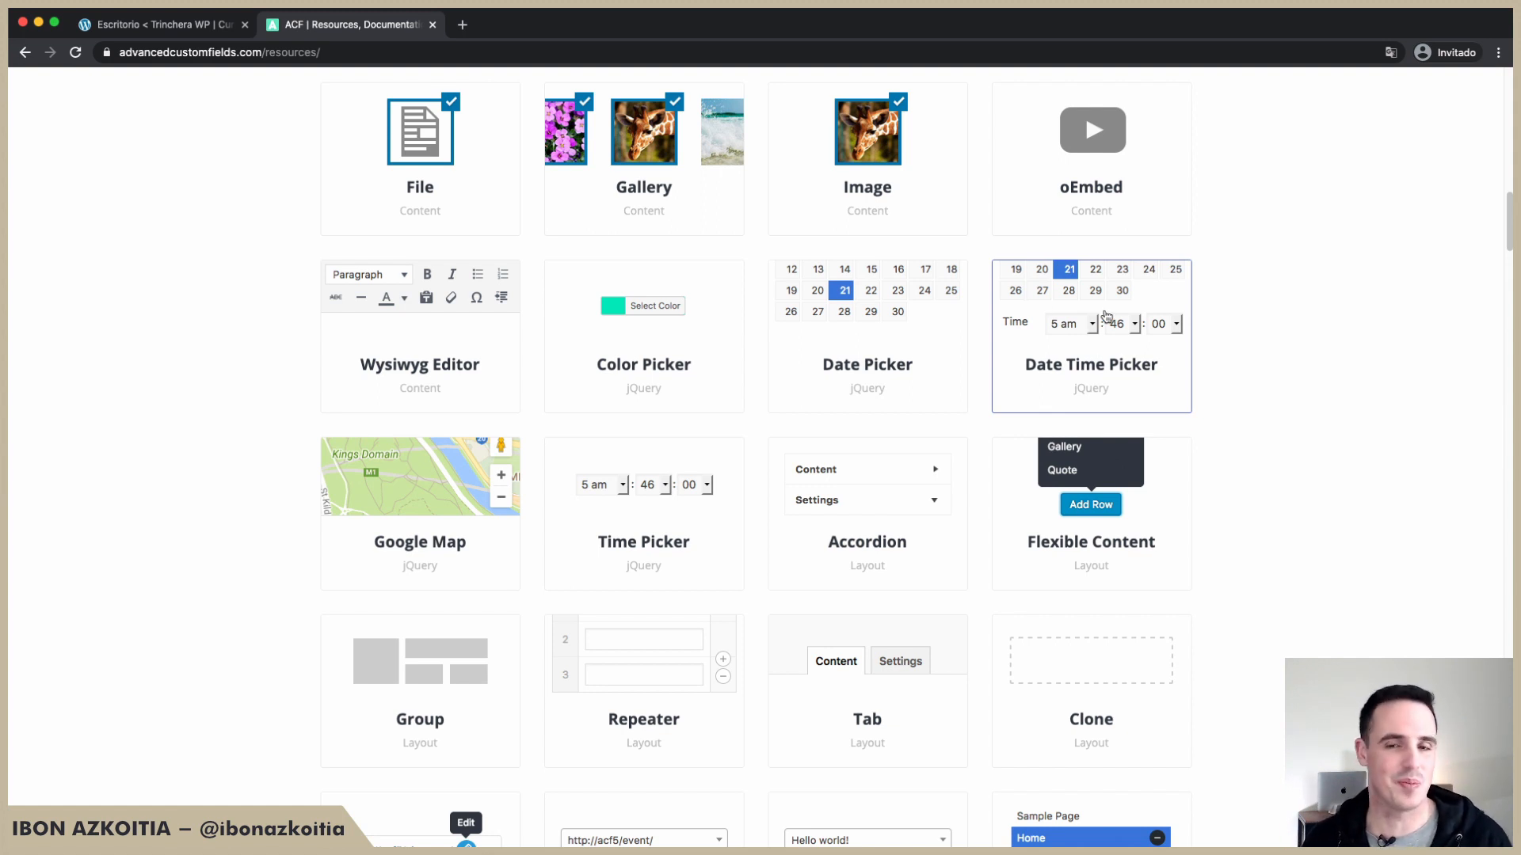
pyautogui.scroll(-3, 1276, 370)
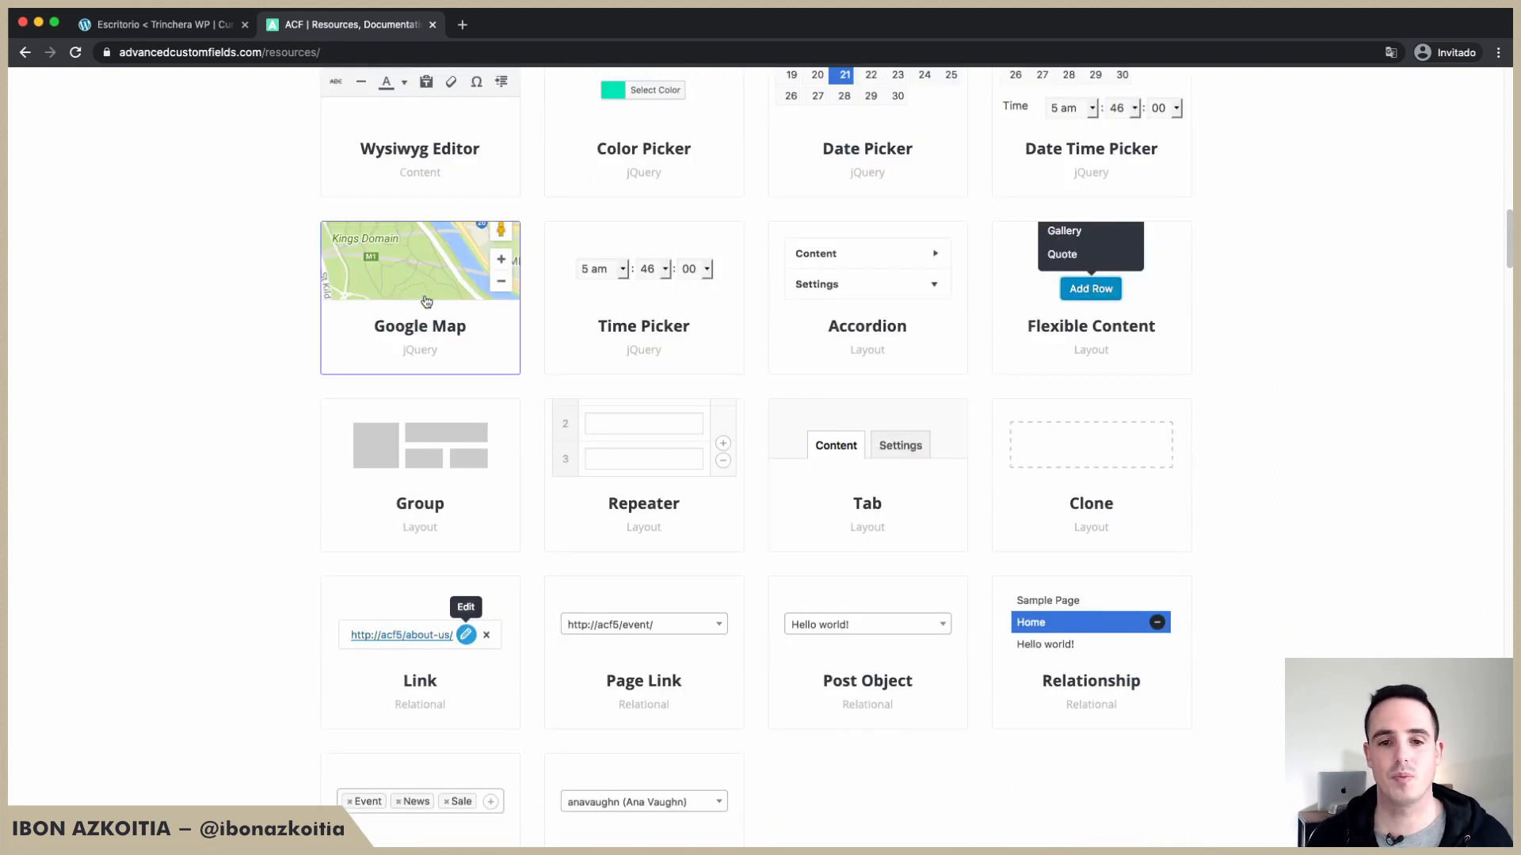
pyautogui.scroll(2, 619, 319)
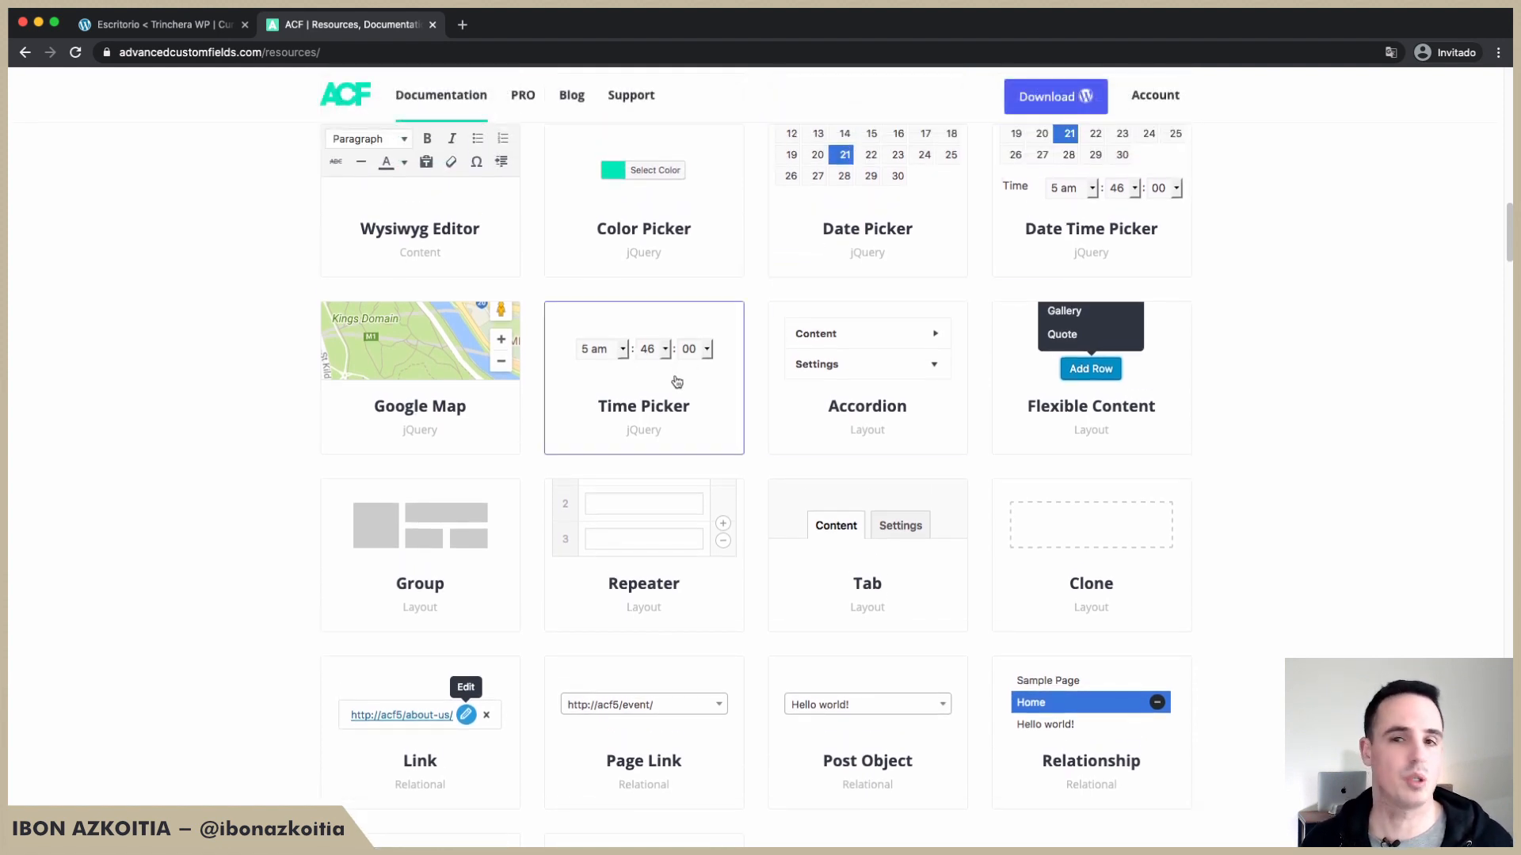
pyautogui.scroll(-2, 827, 376)
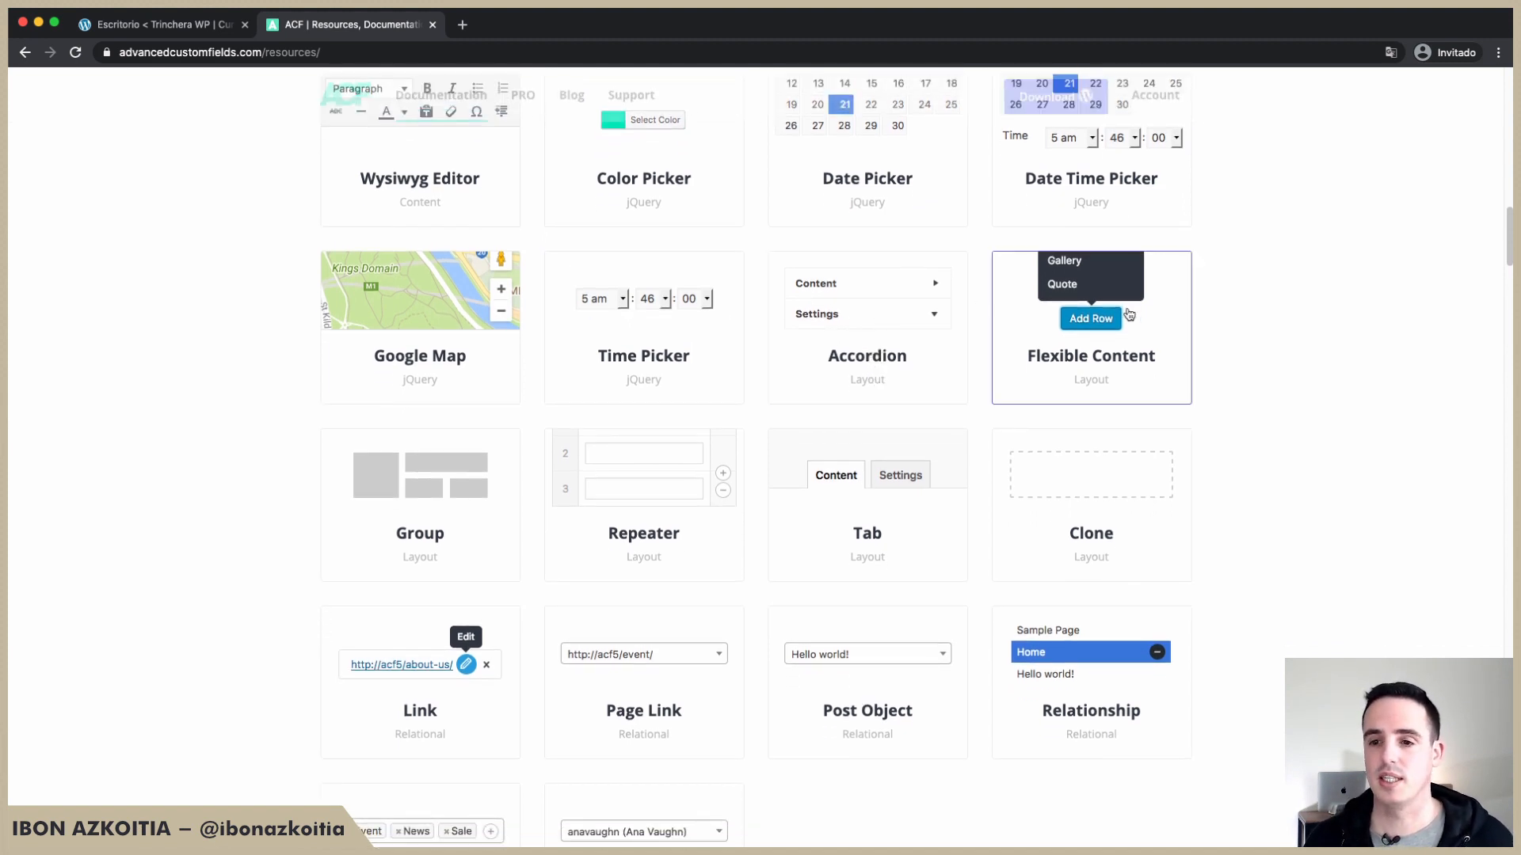
pyautogui.scroll(-1, 1128, 311)
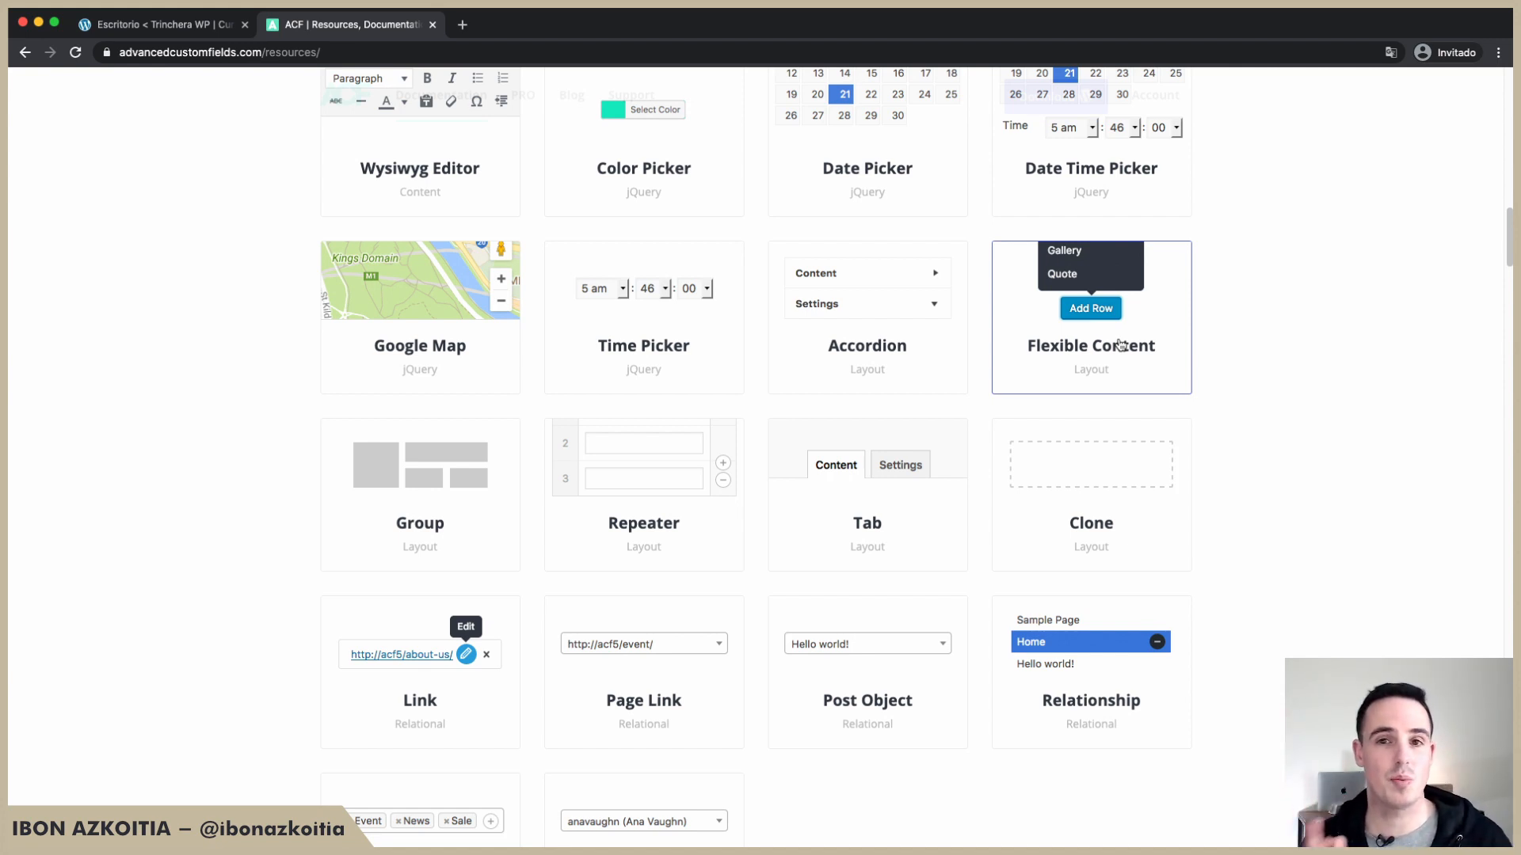
pyautogui.scroll(-3, 1120, 343)
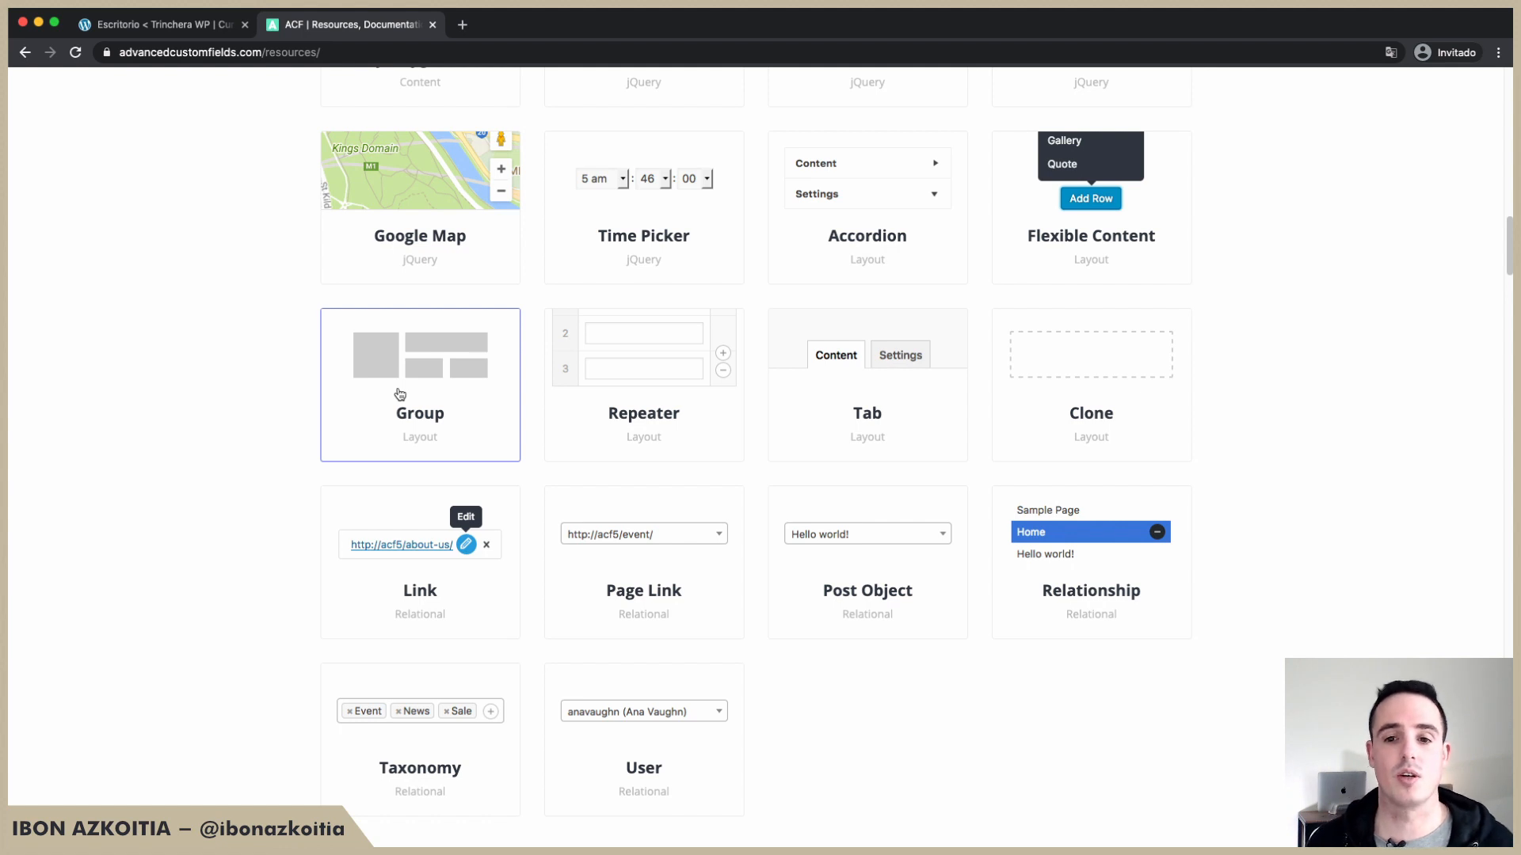
pyautogui.scroll(-1, 400, 394)
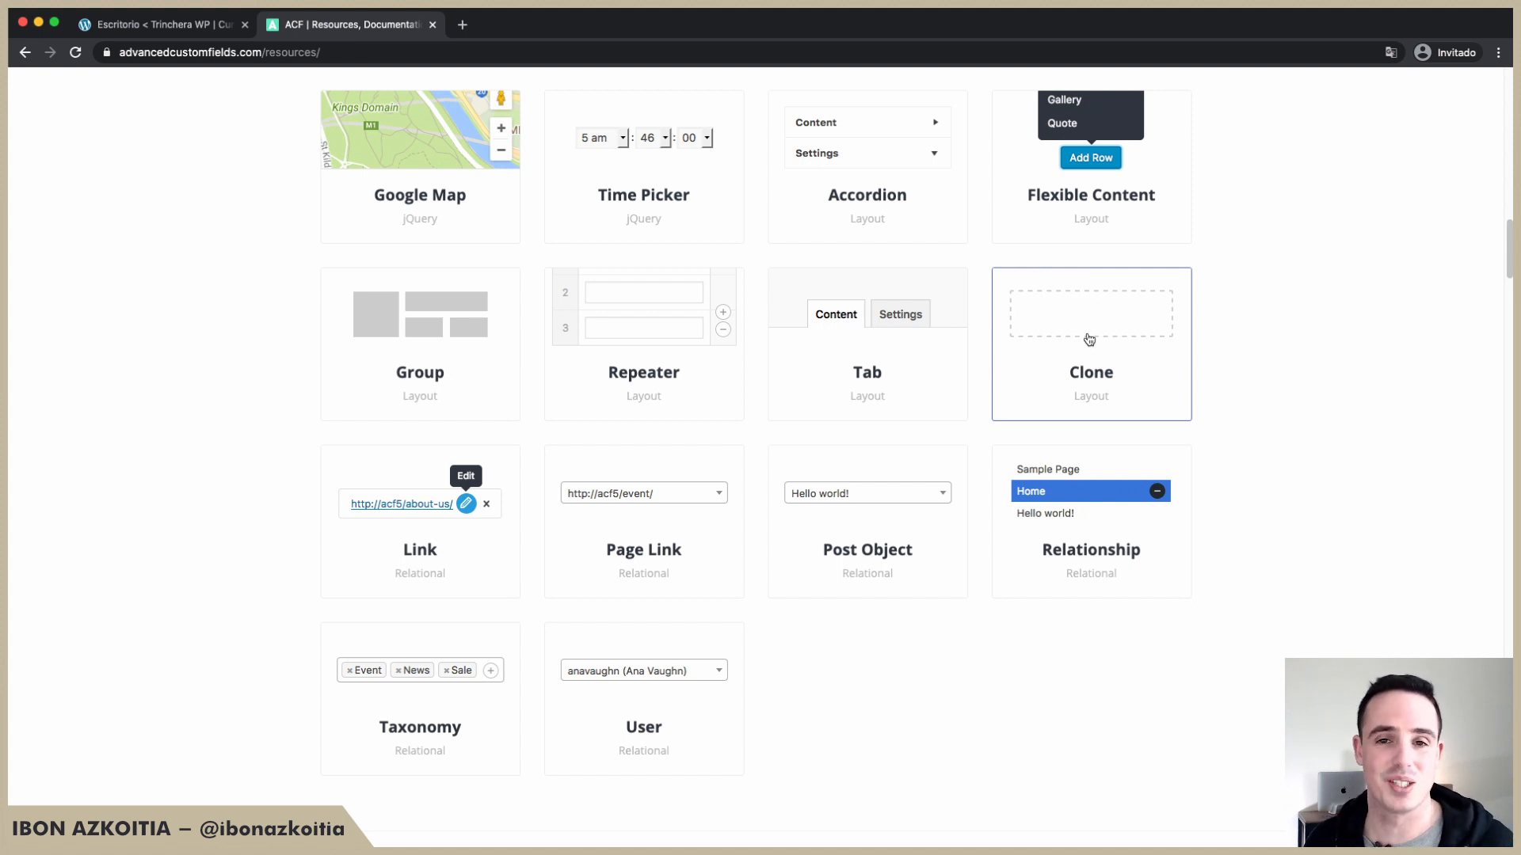
pyautogui.scroll(-3, 222, 446)
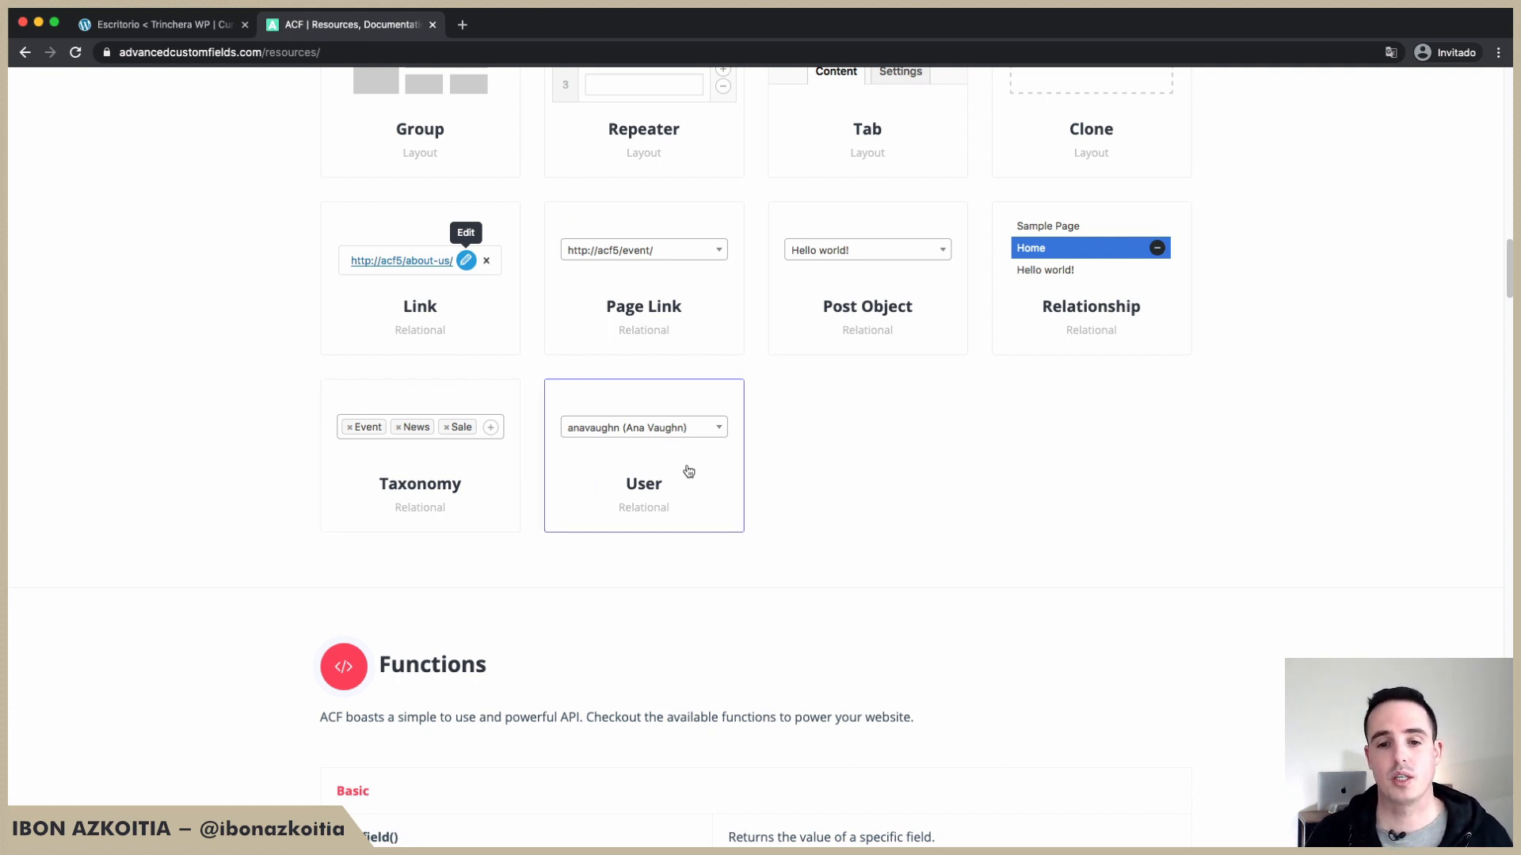
pyautogui.scroll(7, 887, 445)
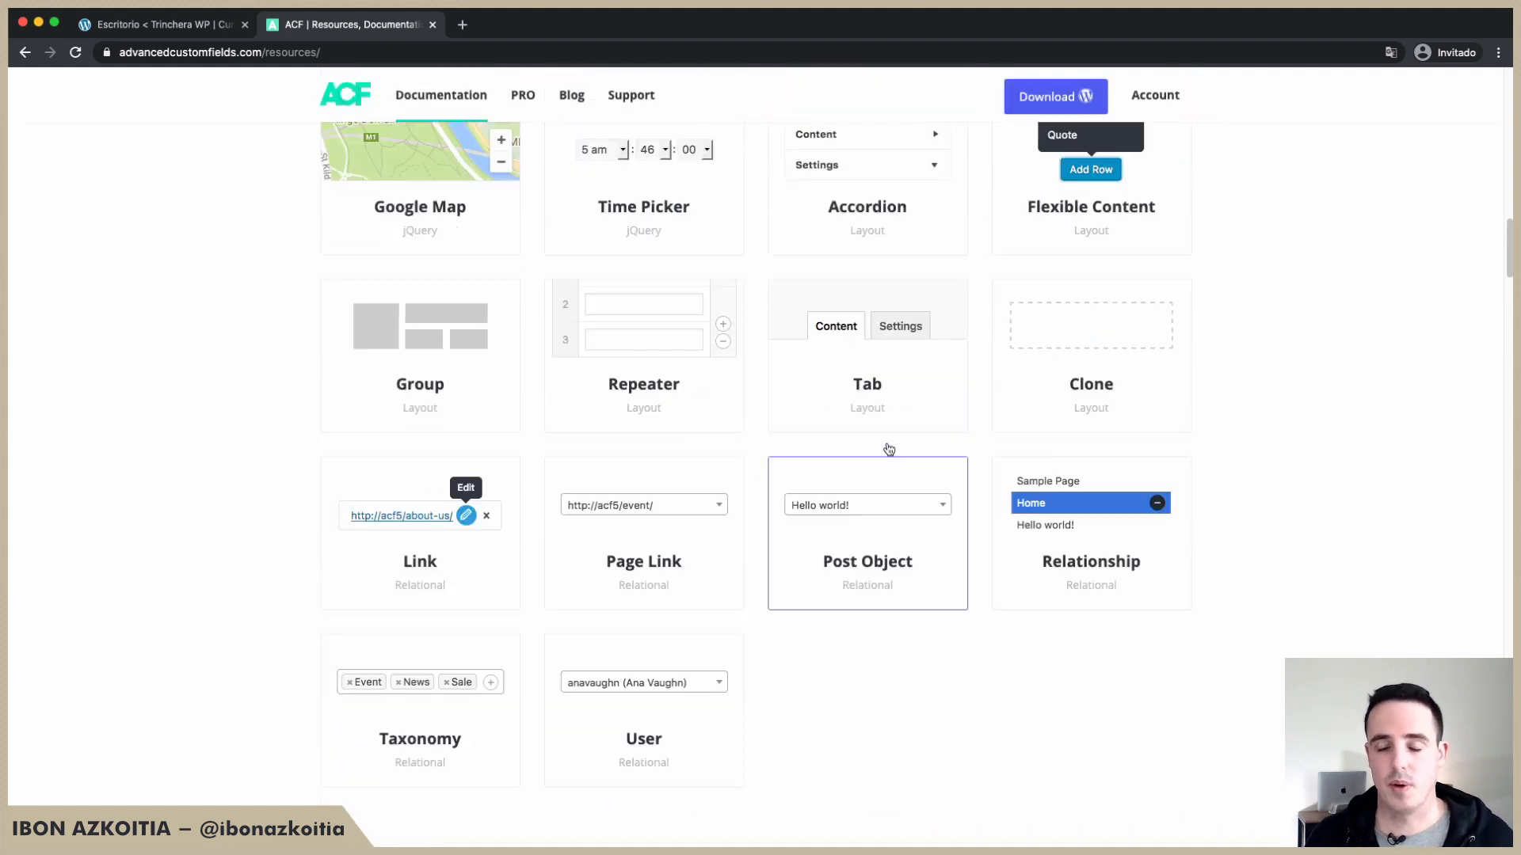
pyautogui.scroll(8, 889, 449)
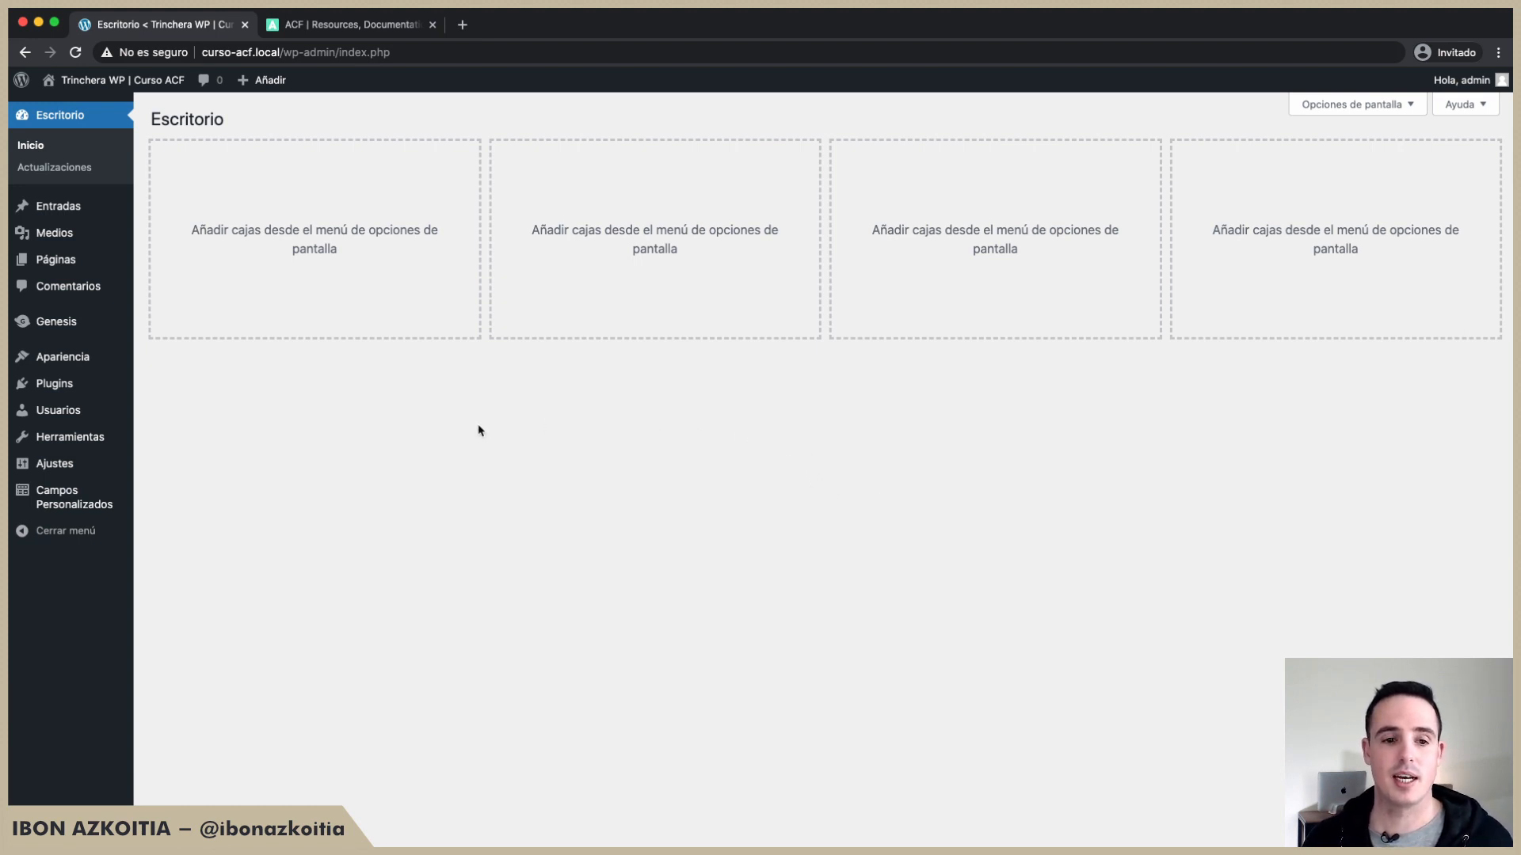
# Step: Start a new Advanced Custom Fields field group in the WordPress admin and title it "Entradas"
pyautogui.click(67, 493)
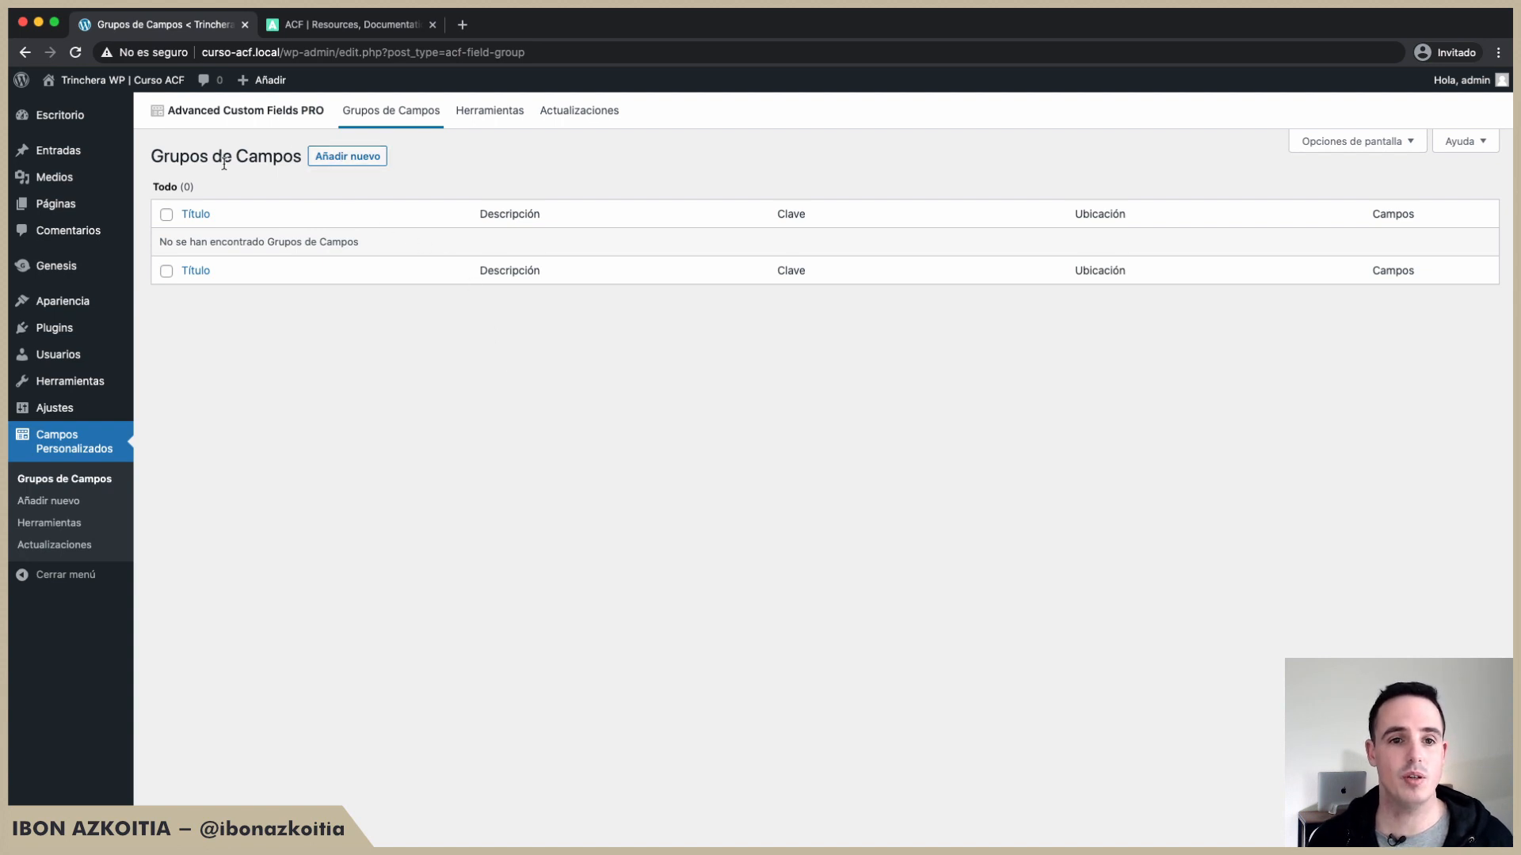
pyautogui.click(359, 157)
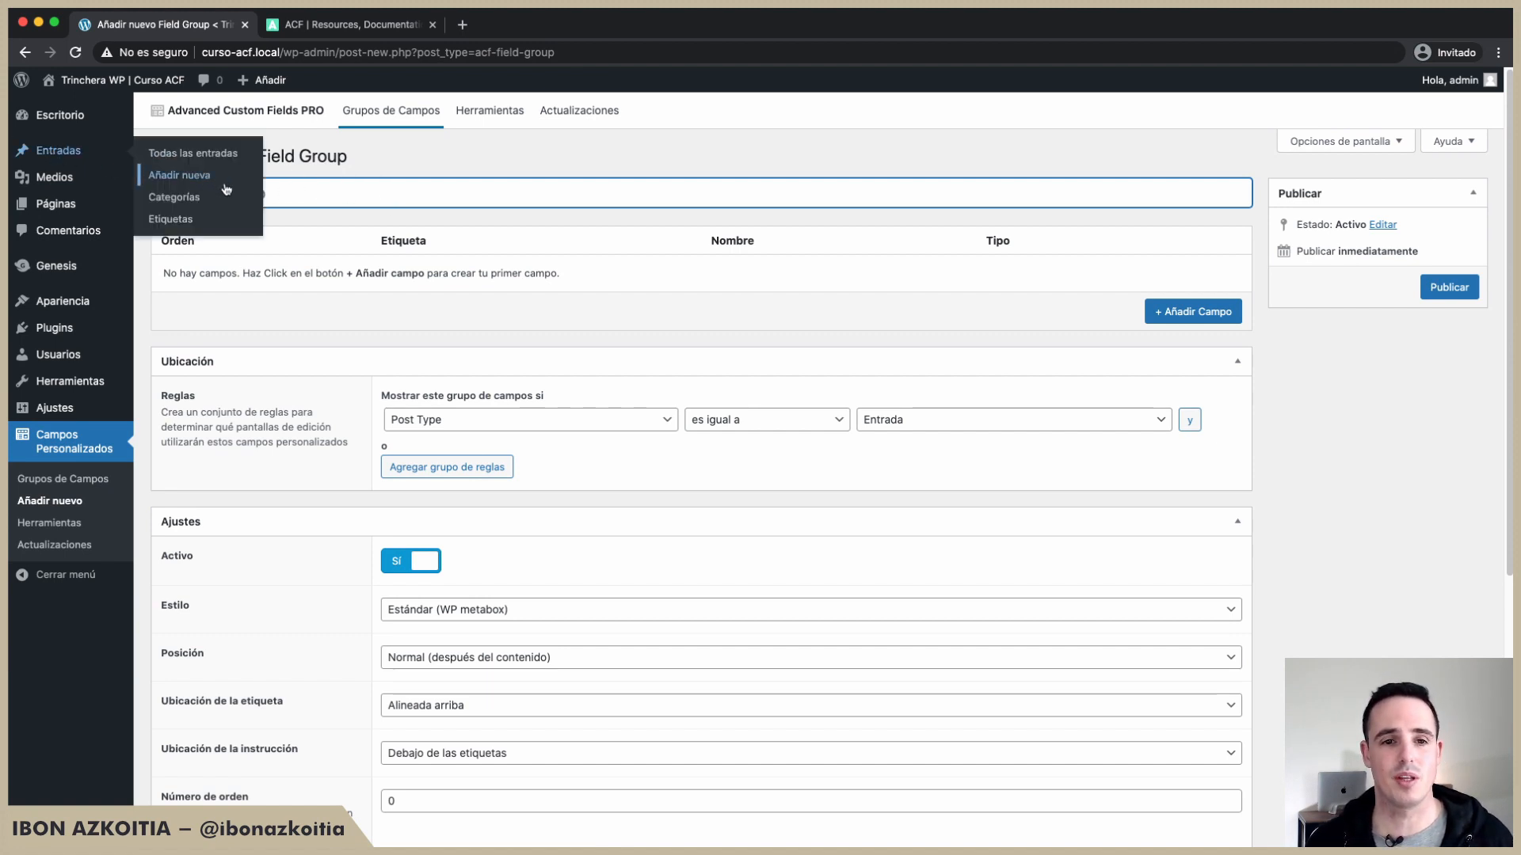
pyautogui.write('Entradad')
pyautogui.press('BackSpace')
pyautogui.write('s')
pyautogui.click(456, 166)
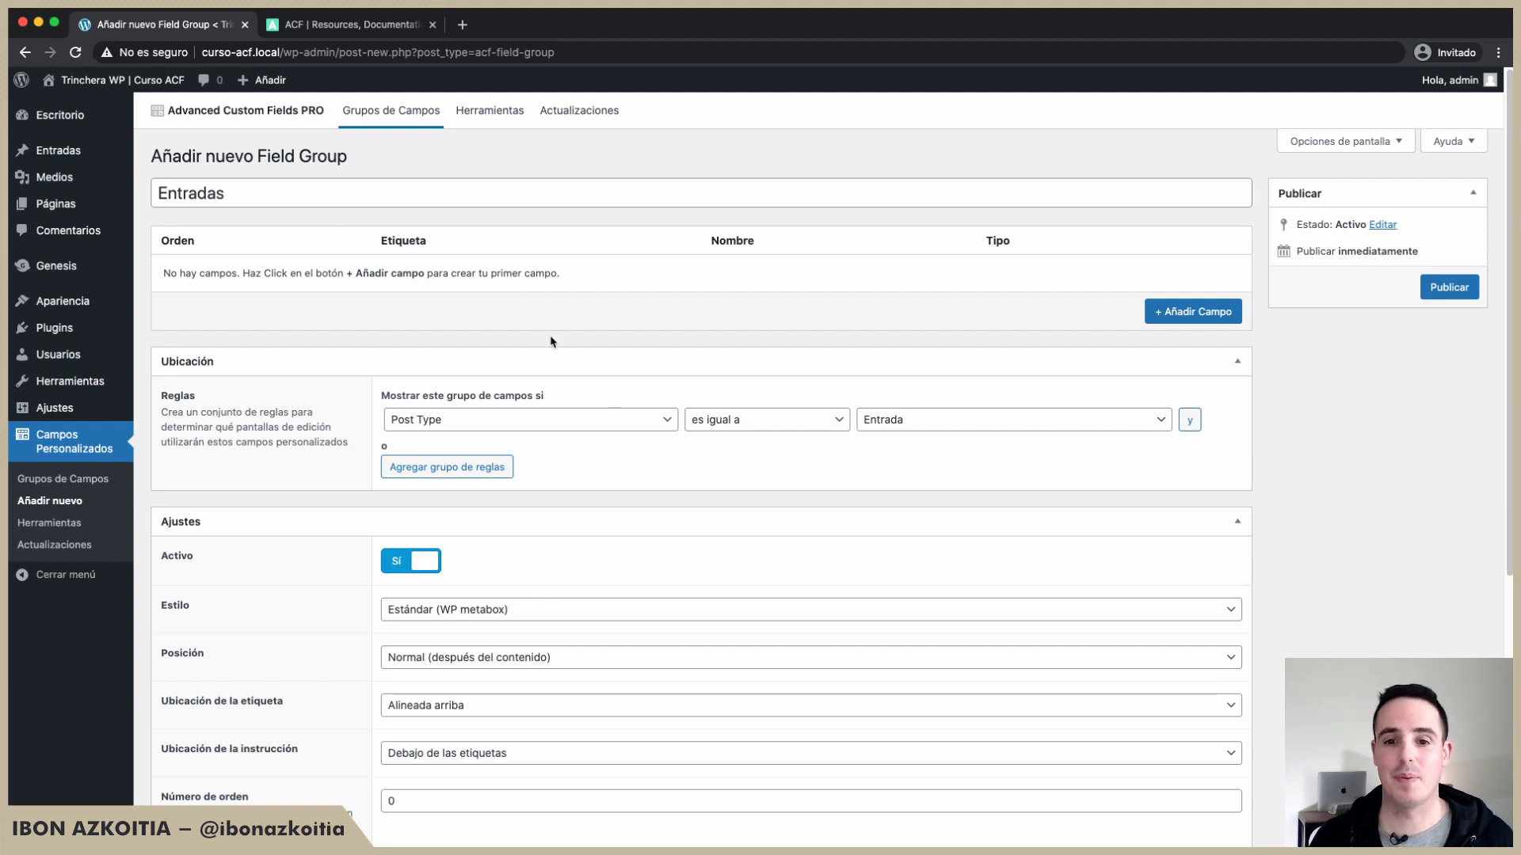
# Step: View the location rule's parameter options, then try the operator "no es igual a" and restore "es igual a"
pyautogui.click(439, 422)
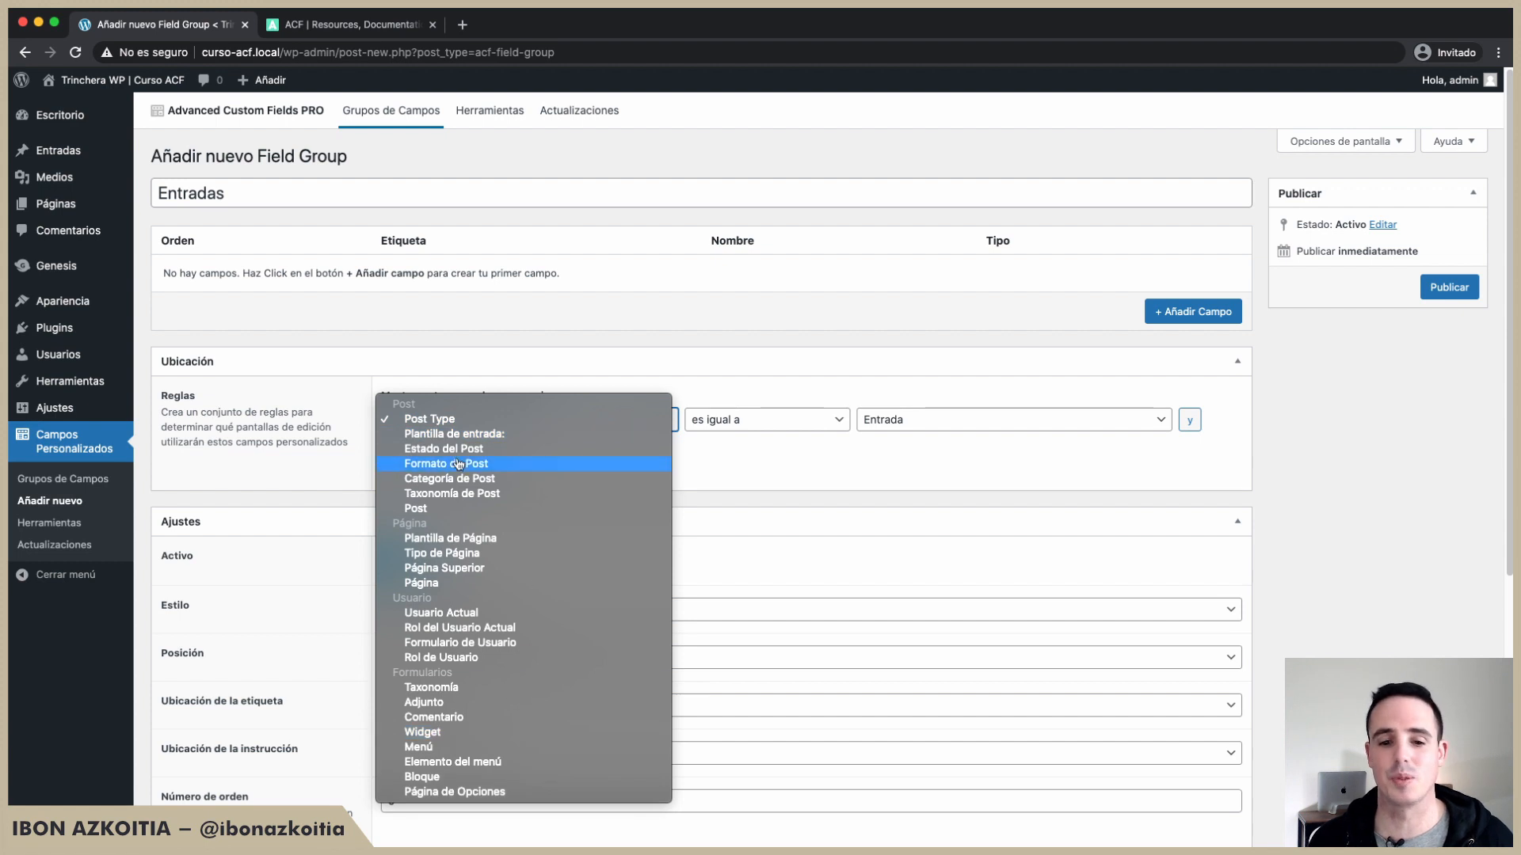
pyautogui.click(456, 328)
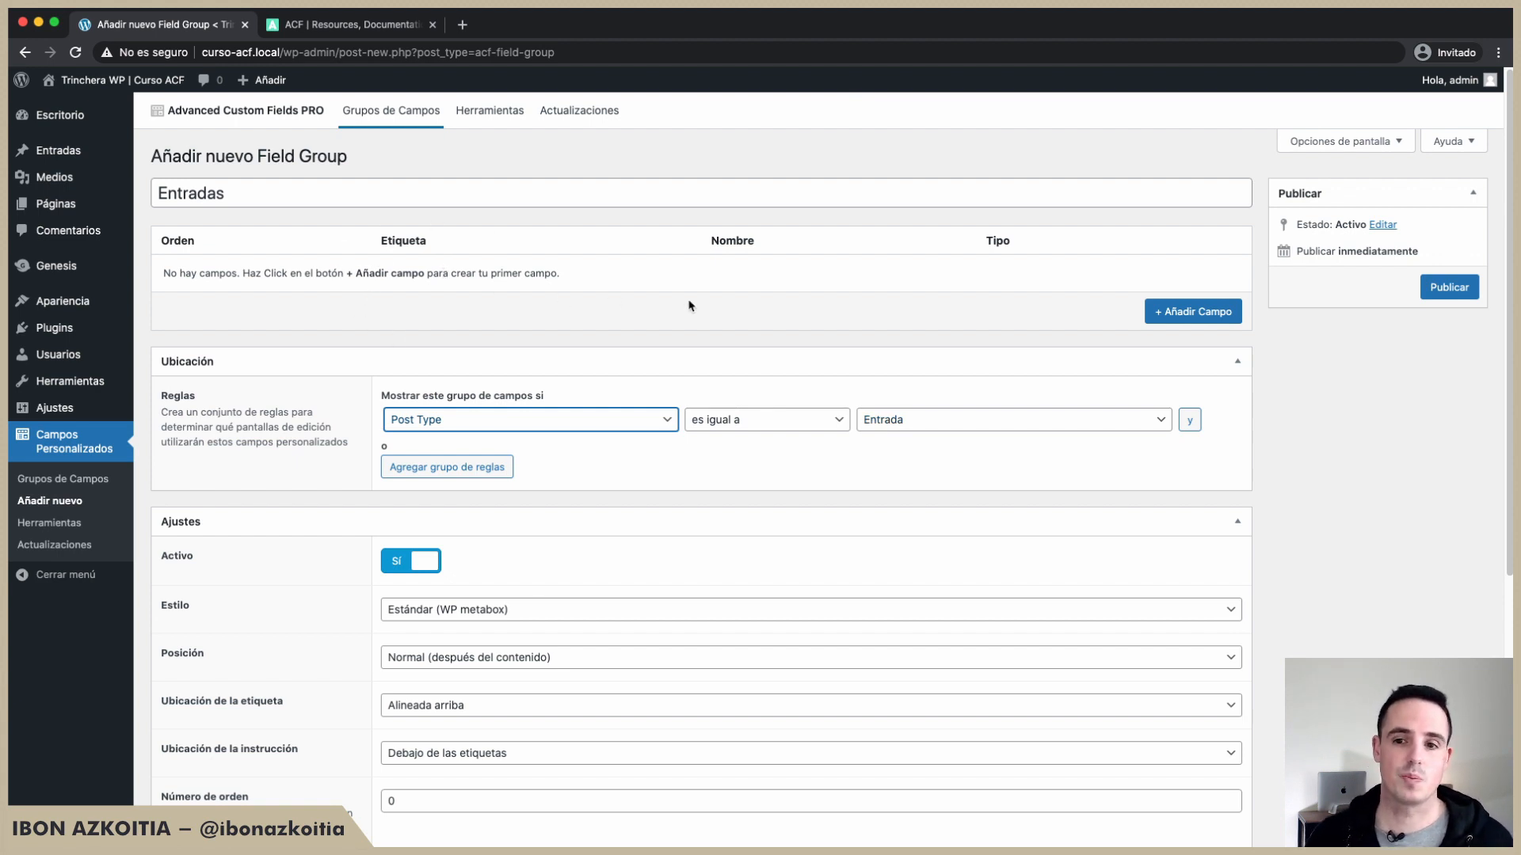
pyautogui.click(788, 416)
pyautogui.click(722, 435)
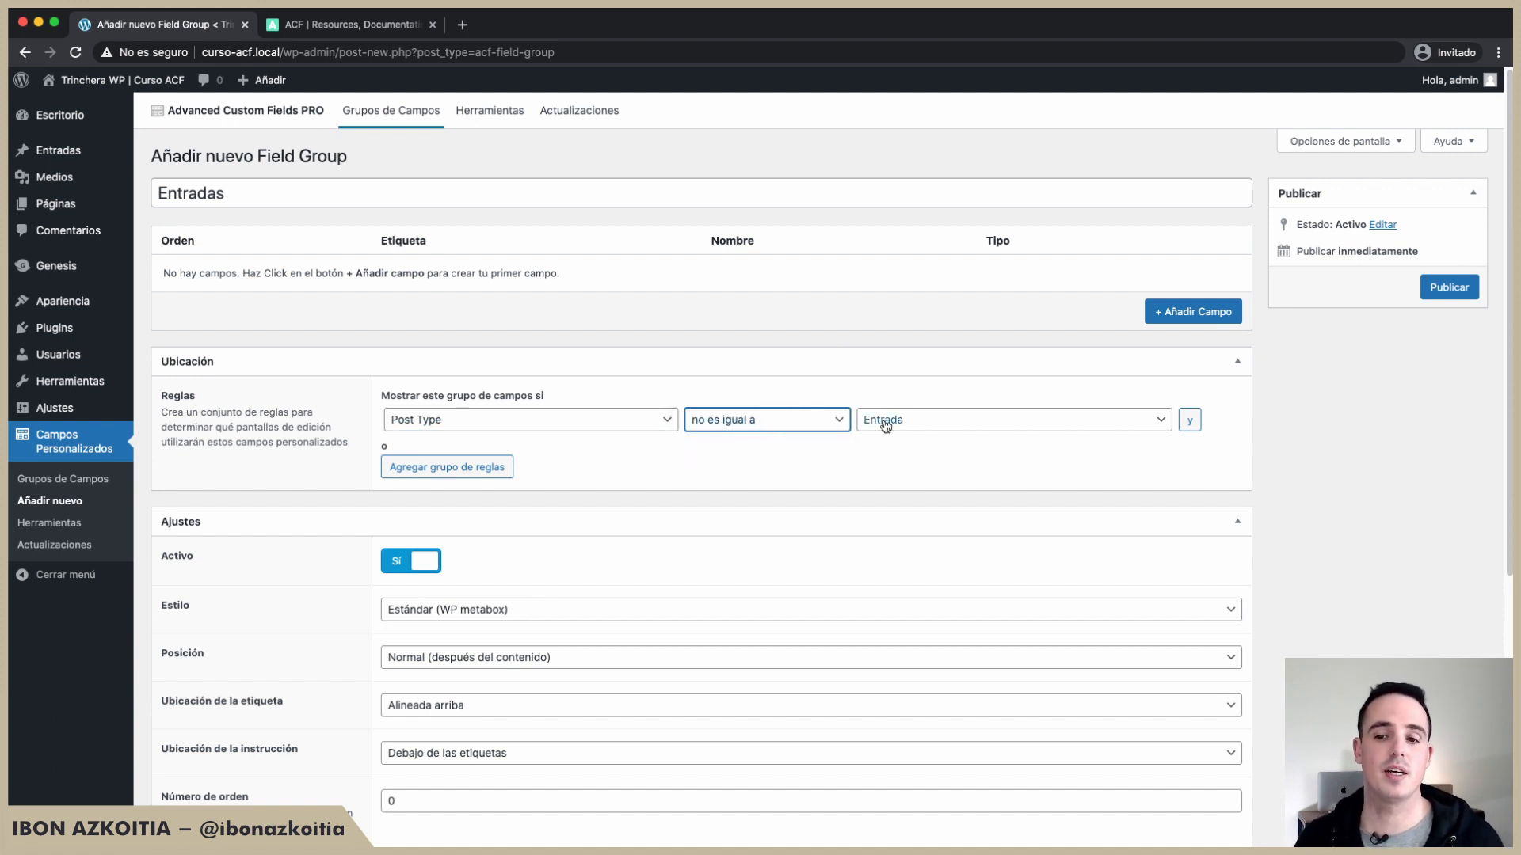
pyautogui.click(809, 423)
pyautogui.click(788, 411)
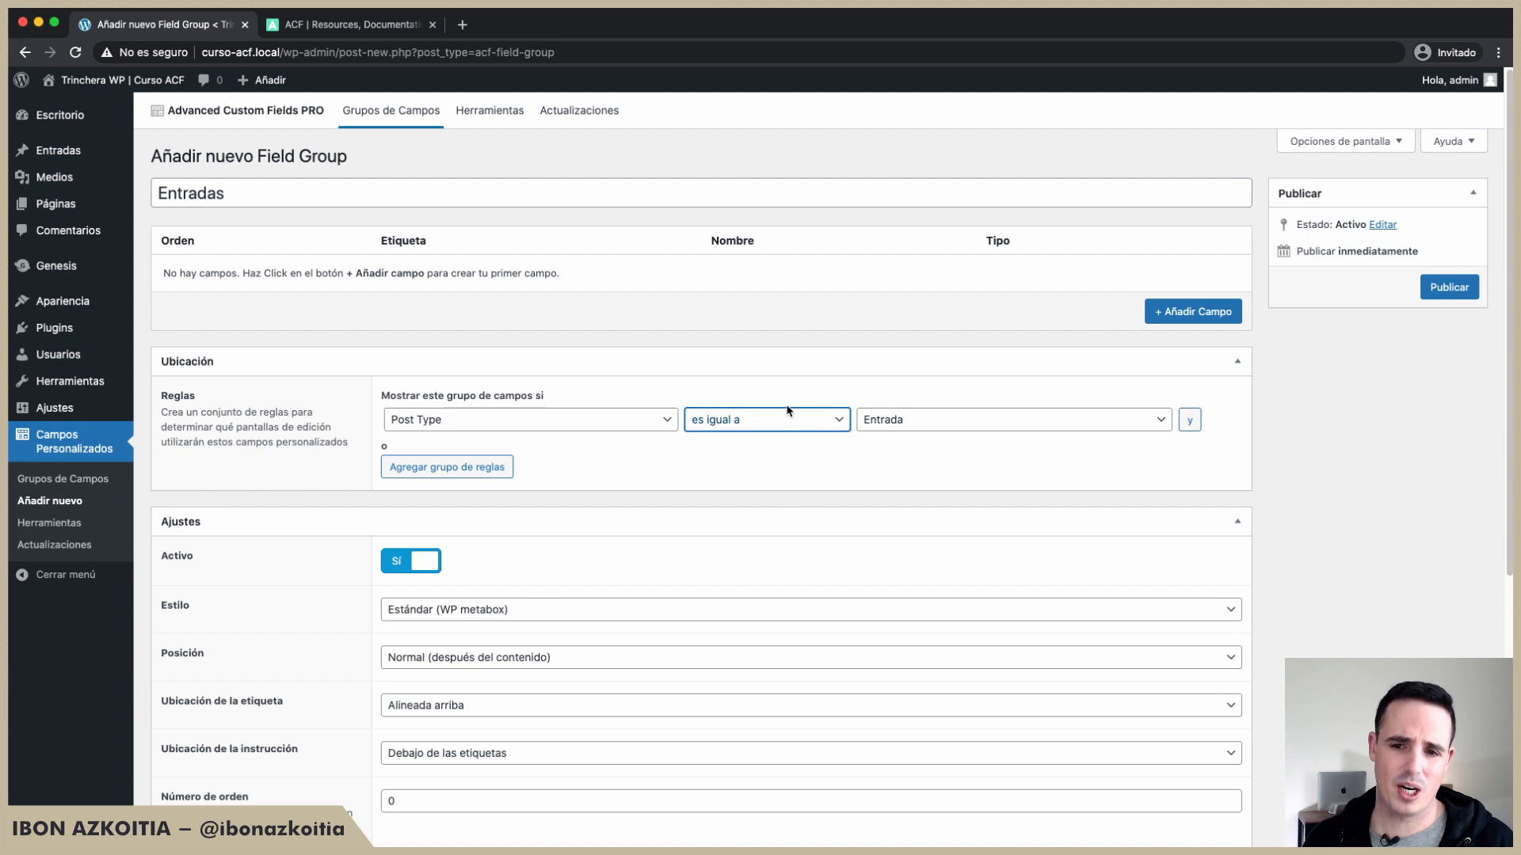
# Step: Try adding a second "y" condition to the location rule, view its post type options, and remove the condition
pyautogui.scroll(-4, 618, 396)
pyautogui.scroll(1, 596, 365)
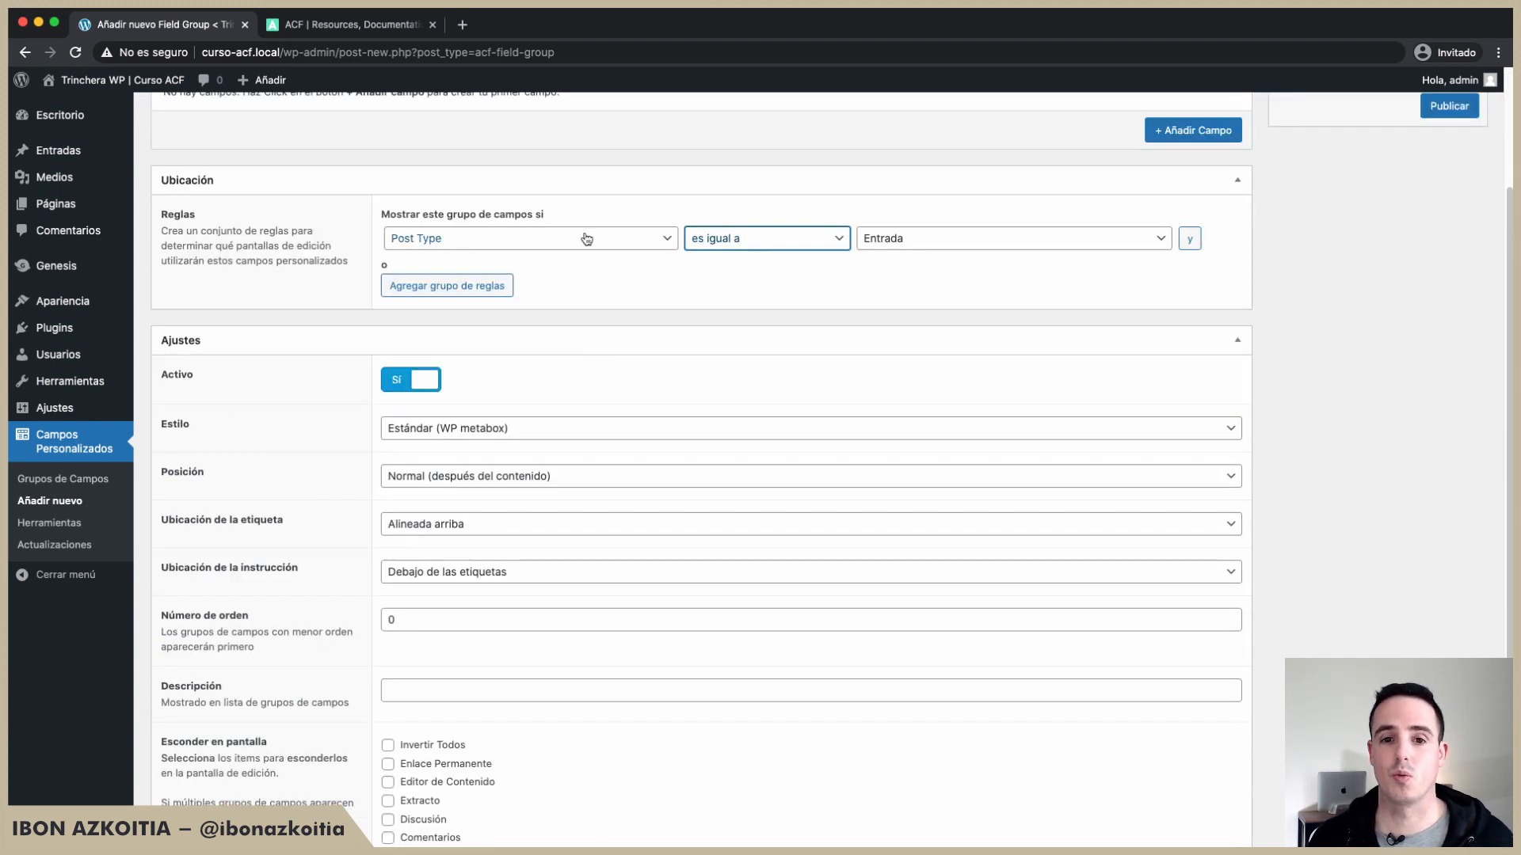
pyautogui.click(1190, 238)
pyautogui.click(888, 269)
pyautogui.click(891, 284)
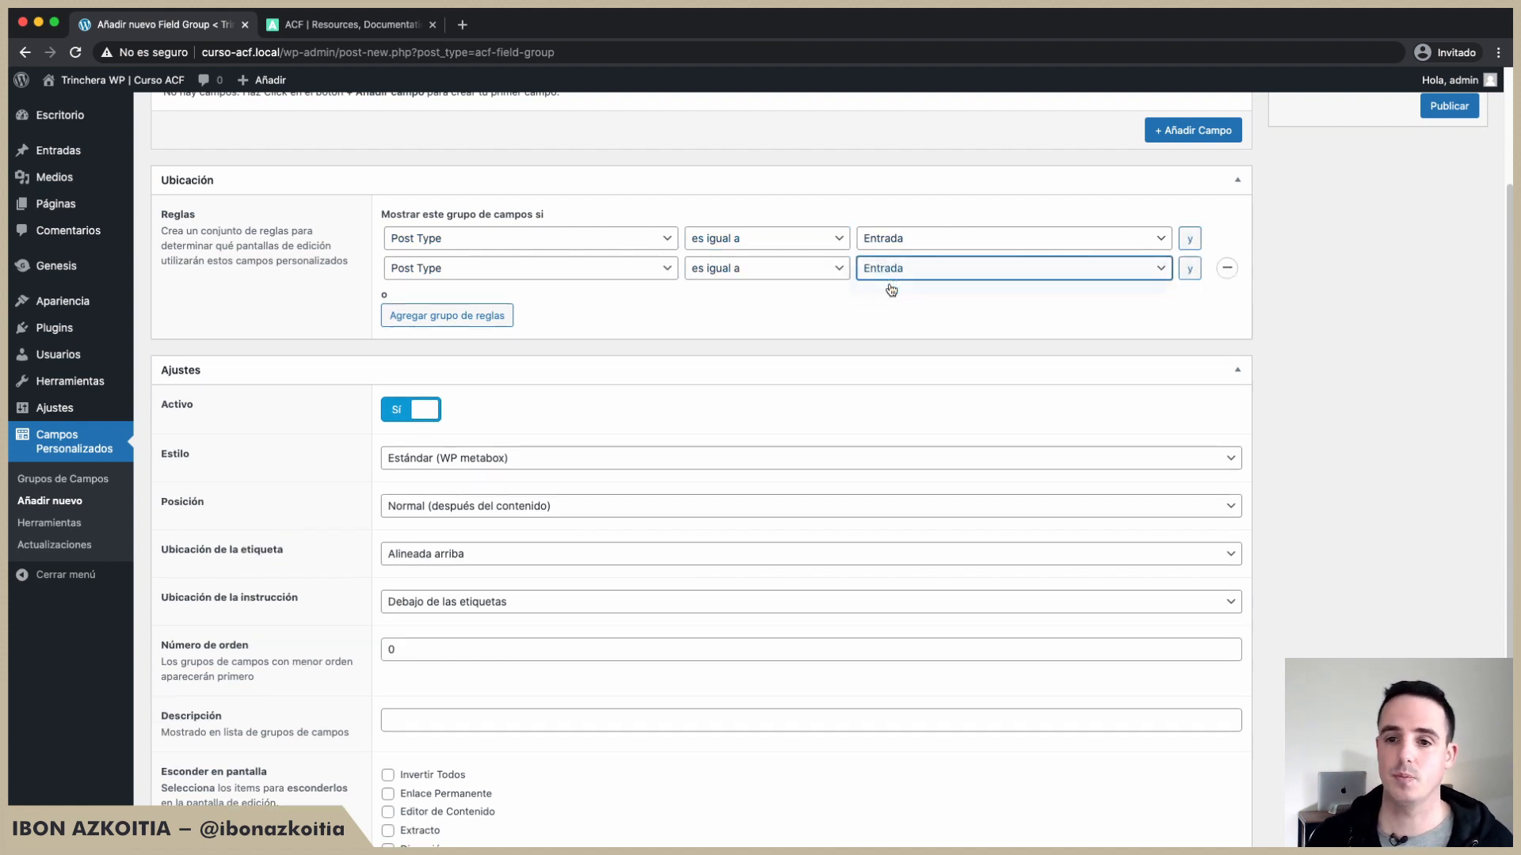
pyautogui.click(1226, 268)
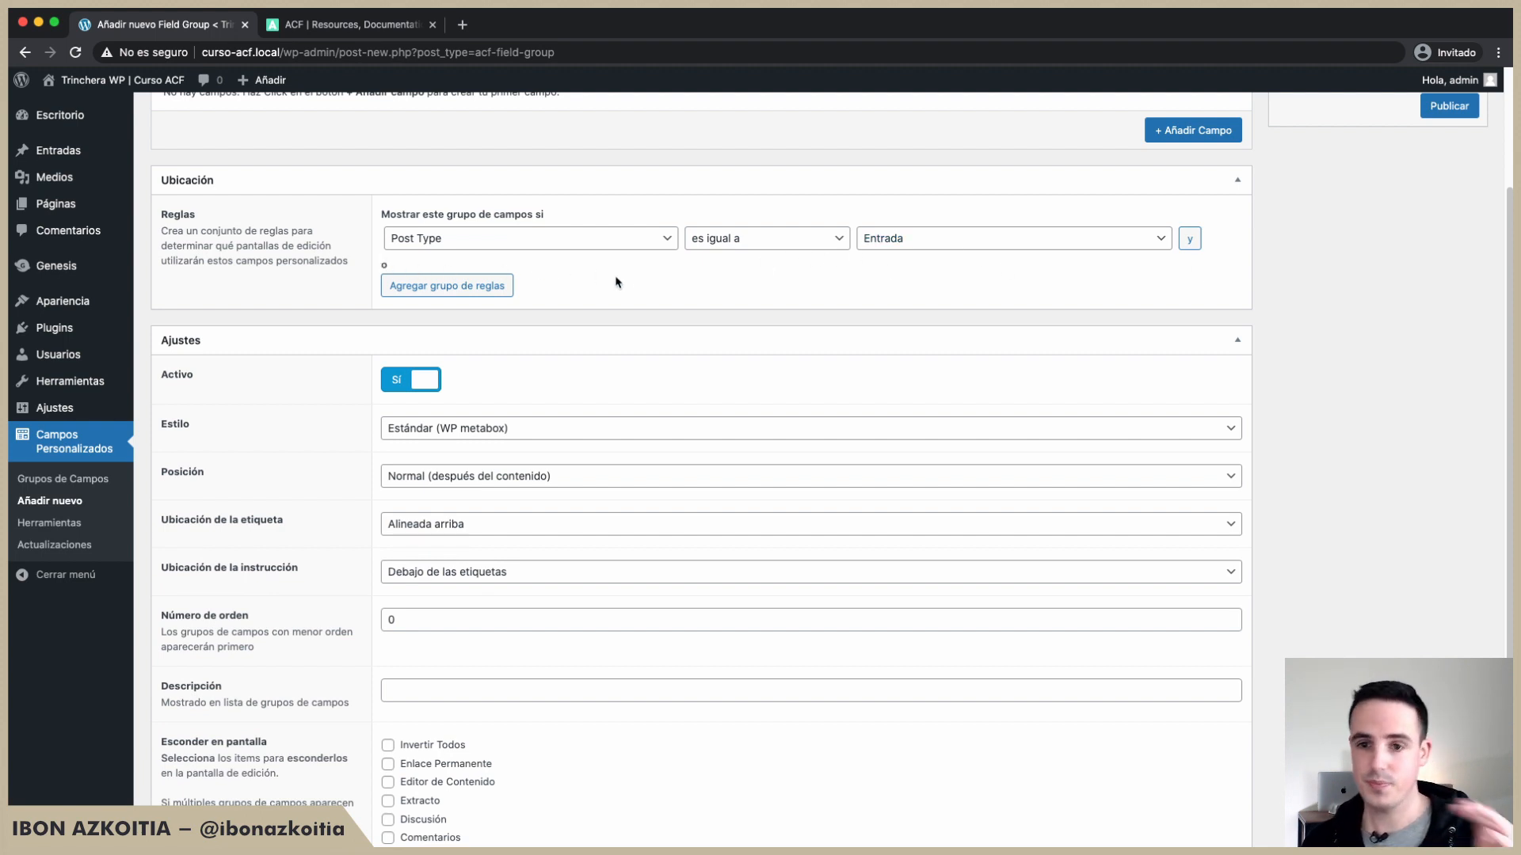
# Step: Try deactivating the field group with the Activo setting and reactivate it
pyautogui.scroll(-1, 576, 353)
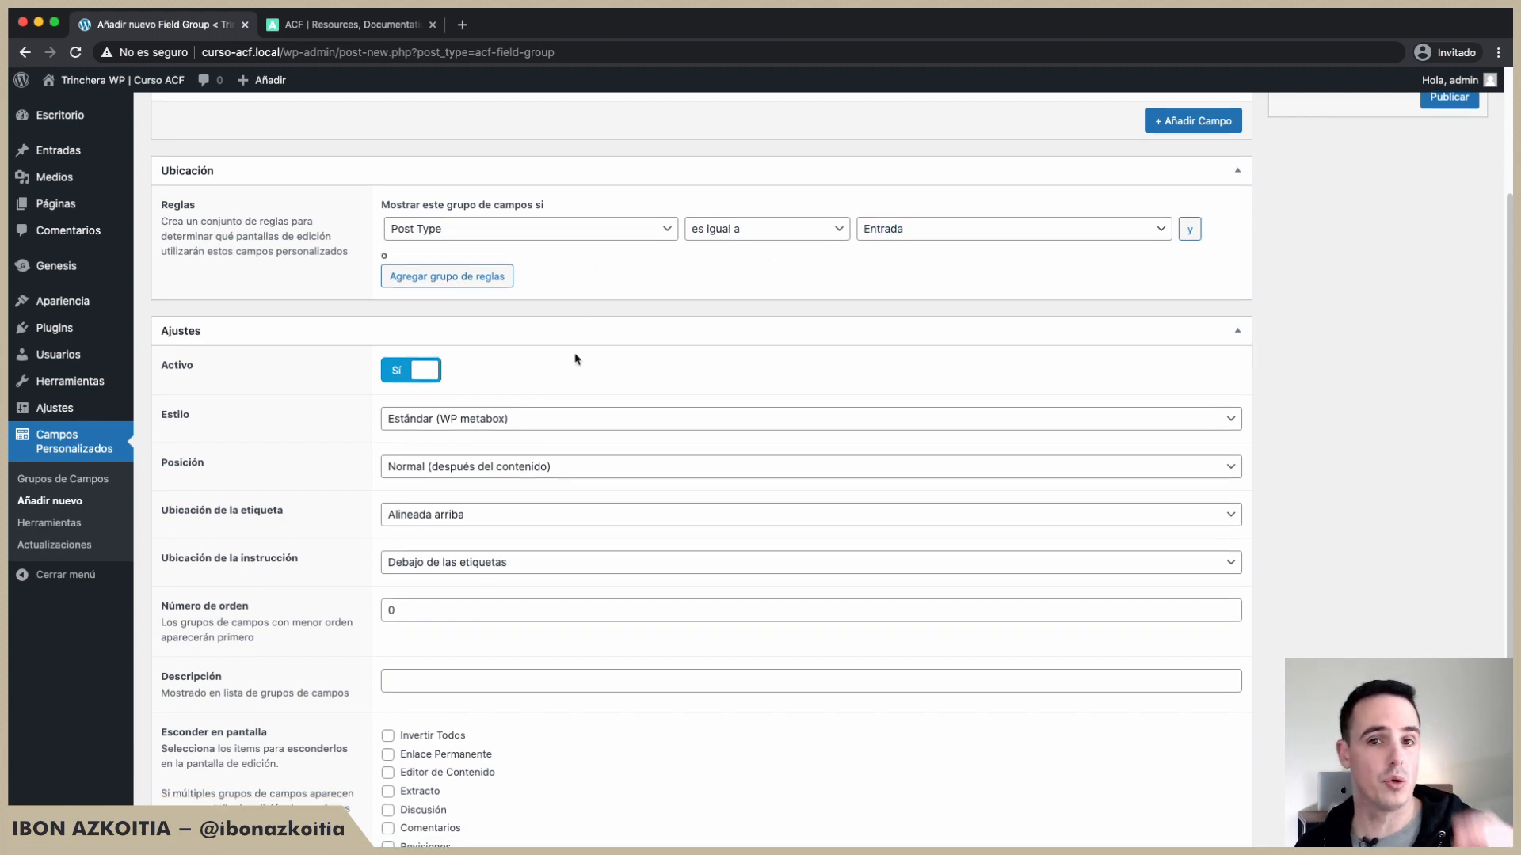
pyautogui.scroll(-3, 576, 361)
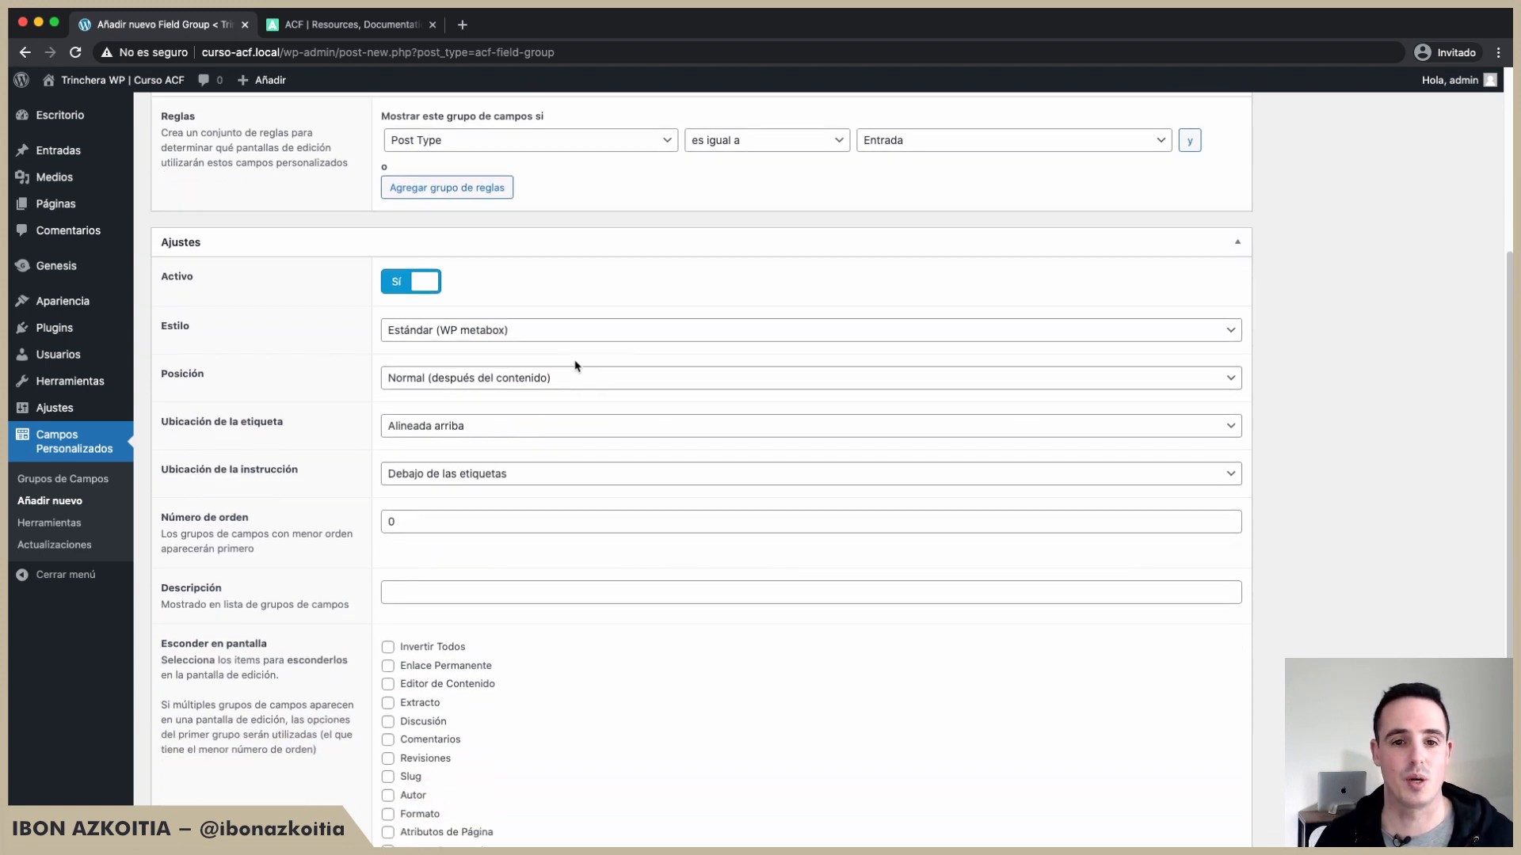
pyautogui.scroll(-2, 576, 366)
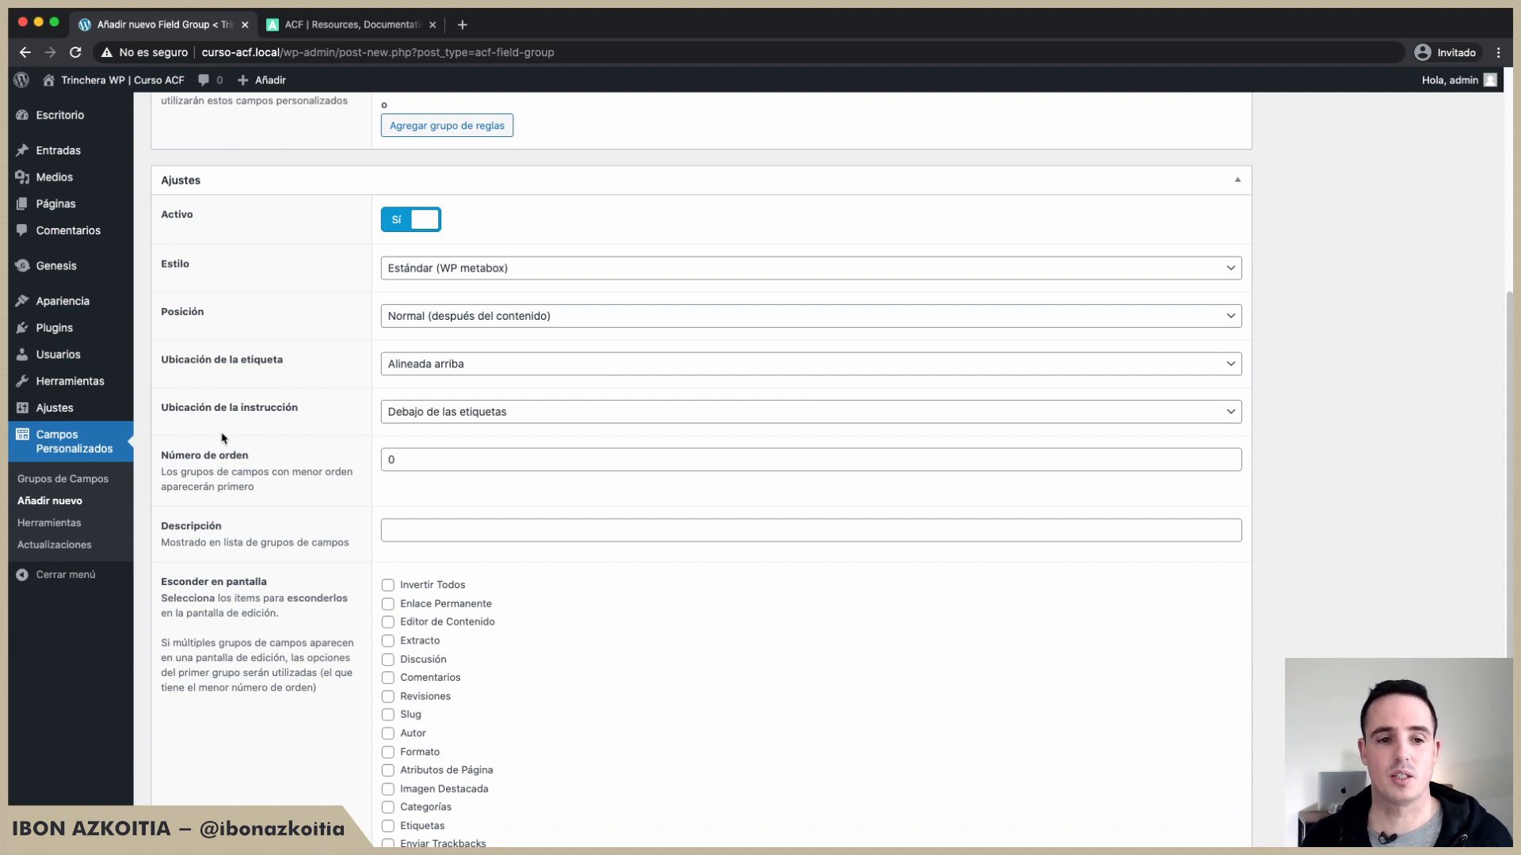
pyautogui.click(402, 225)
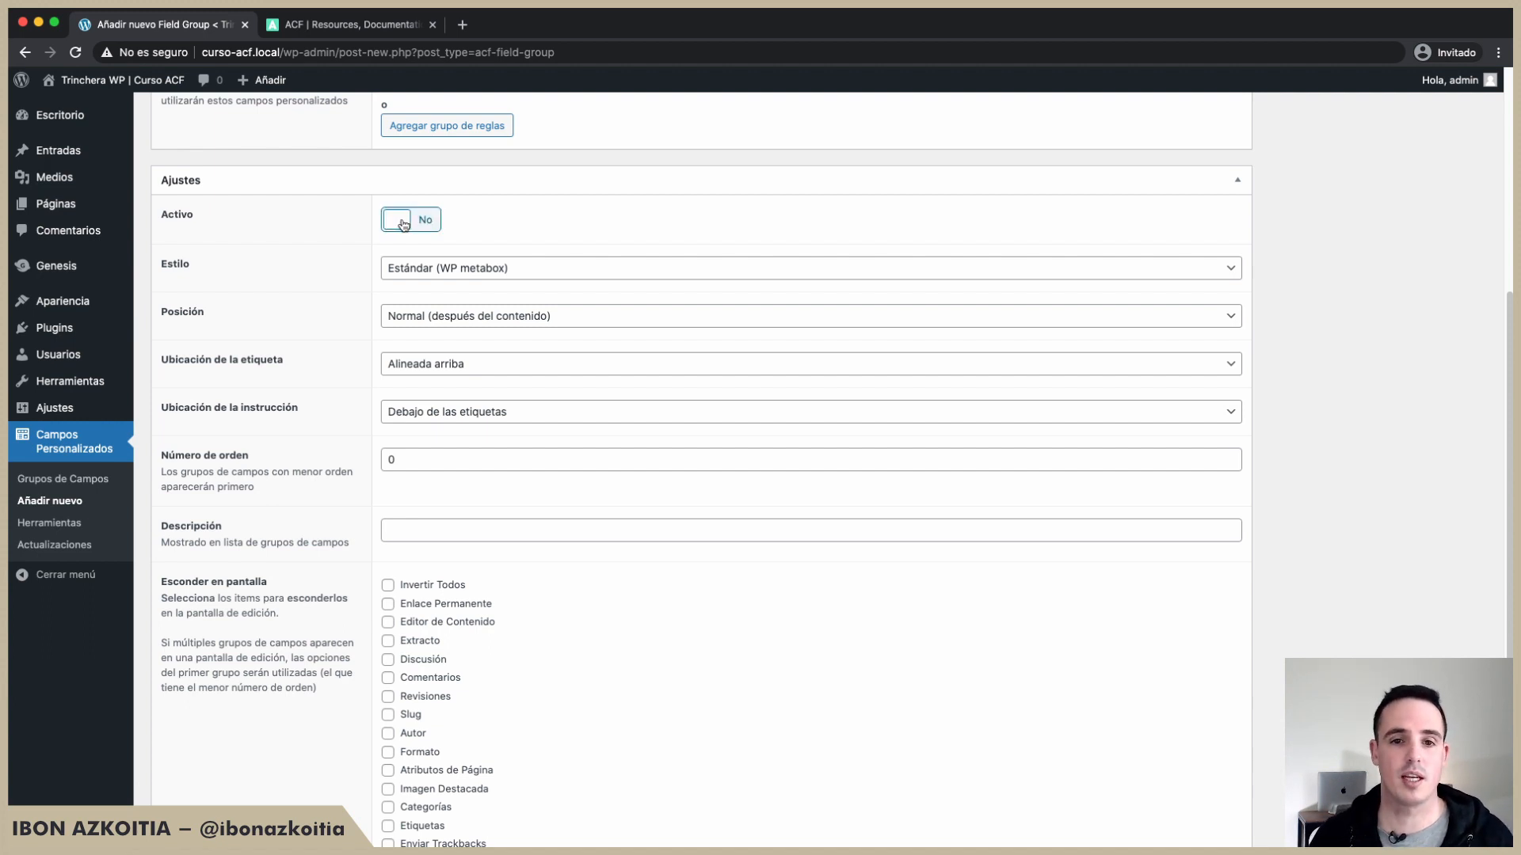
pyautogui.click(404, 226)
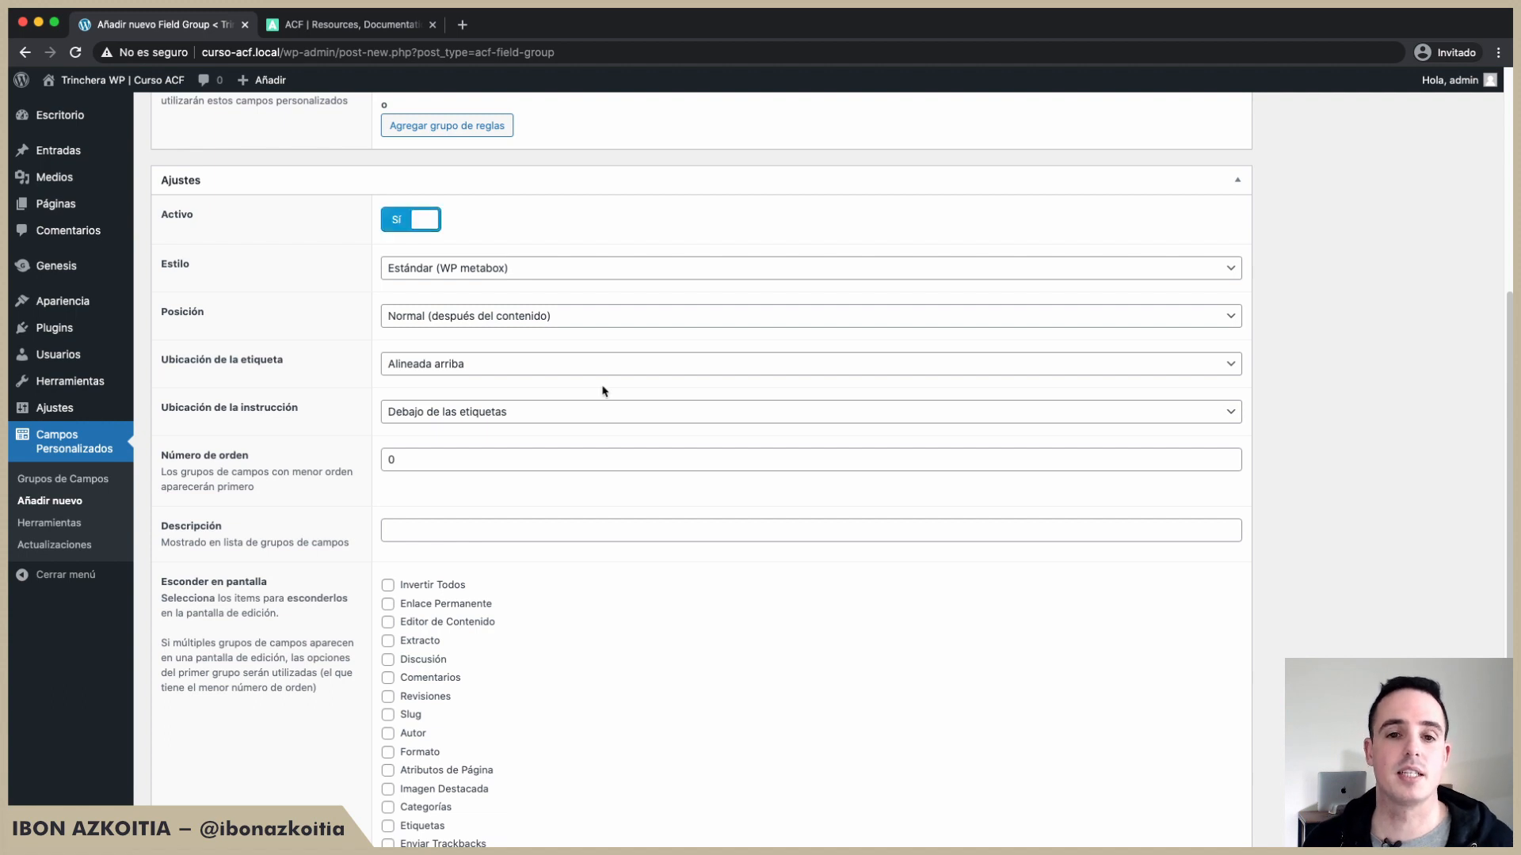
# Step: Examine the field group's style, position, label and order settings, and view the options for Ubicación de la instrucción
pyautogui.scroll(3, 606, 392)
pyautogui.scroll(-1, 610, 410)
pyautogui.scroll(-1, 607, 409)
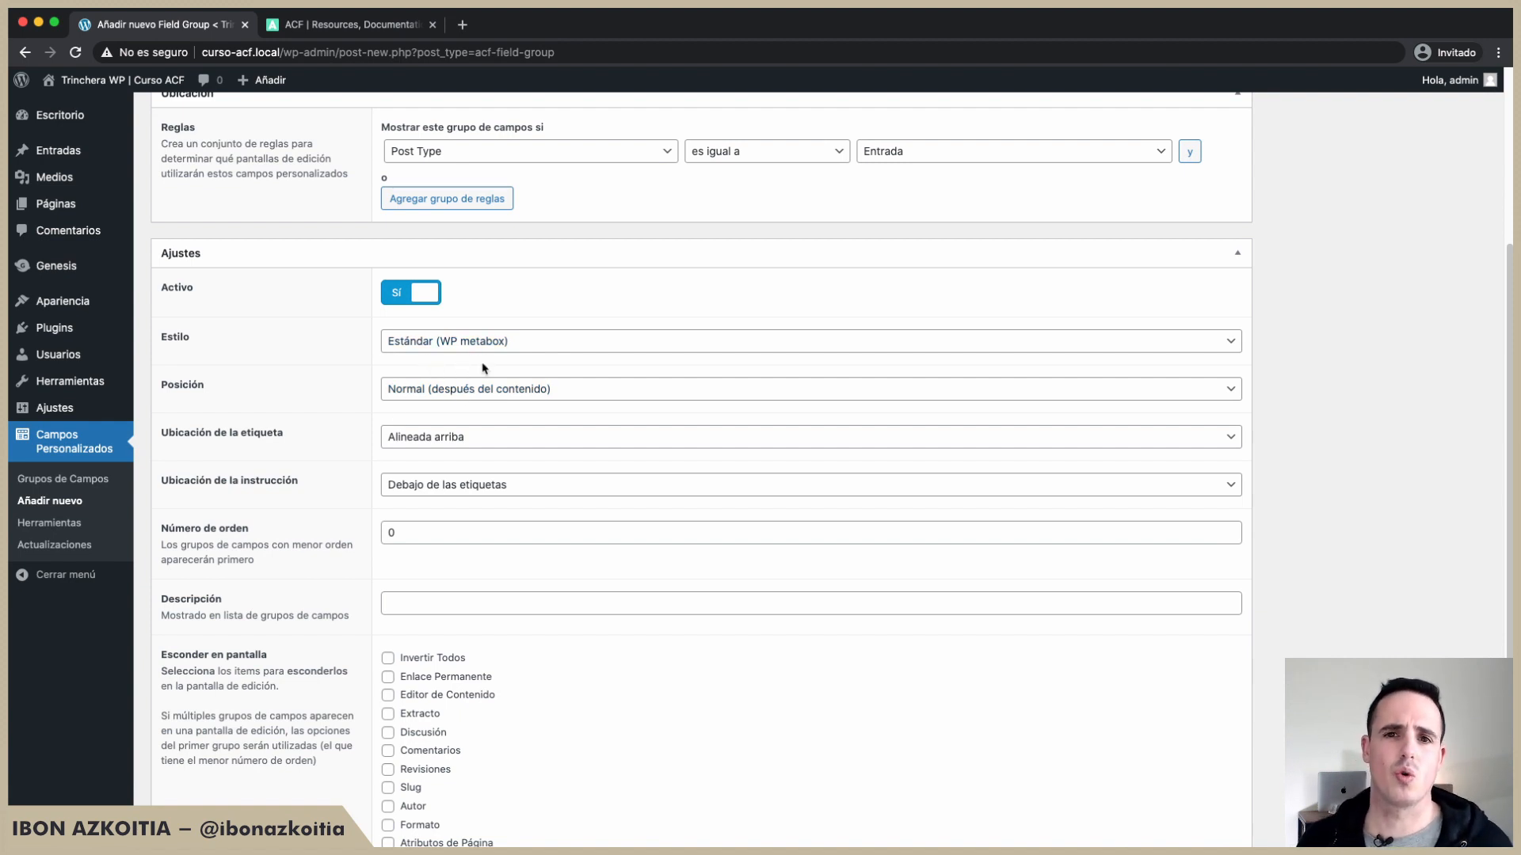
pyautogui.scroll(-1, 482, 377)
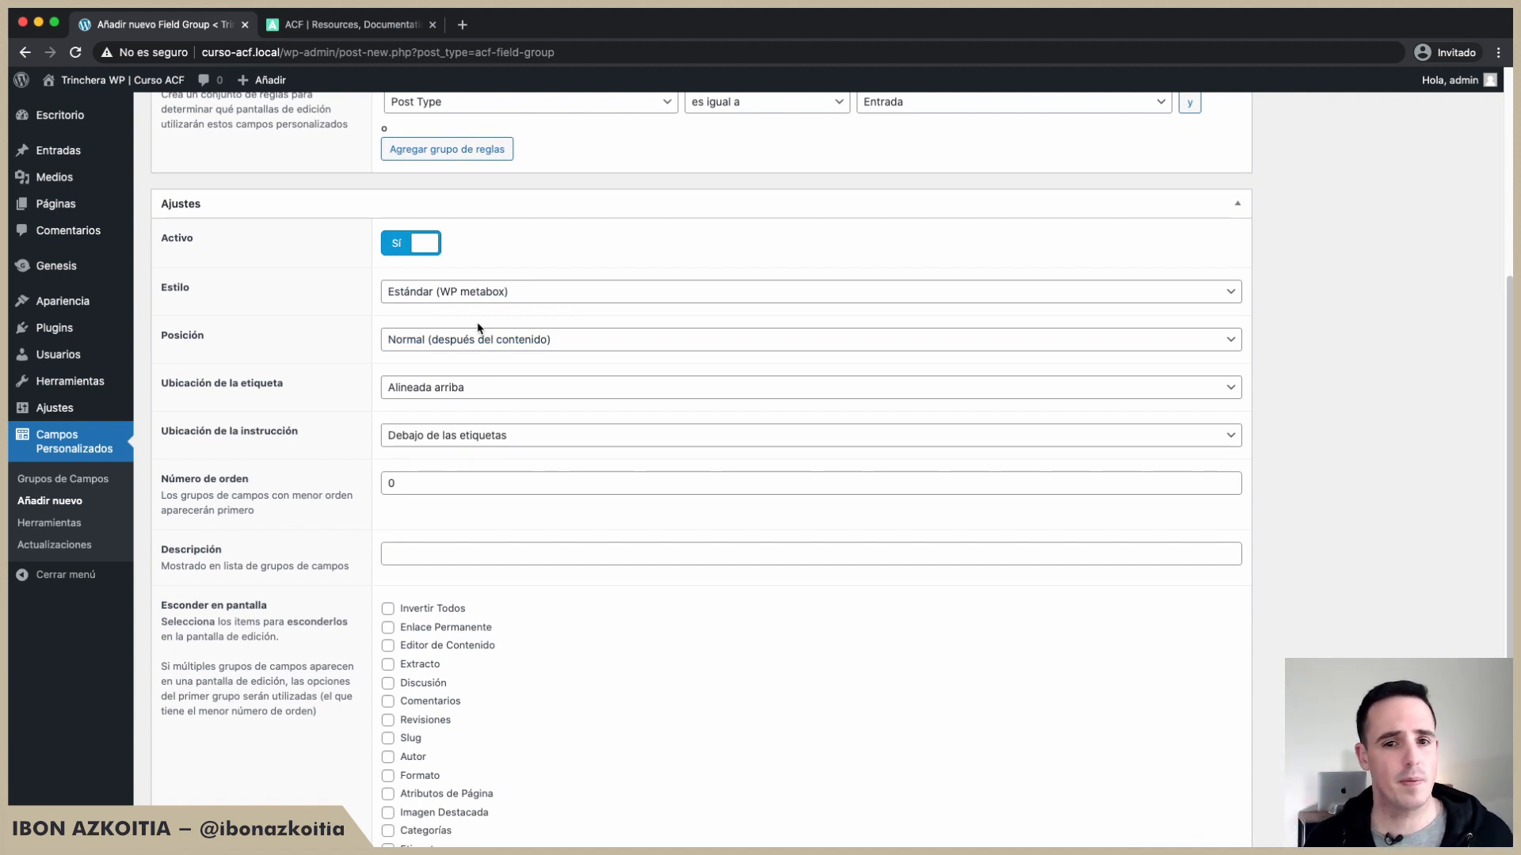
pyautogui.scroll(-2, 478, 327)
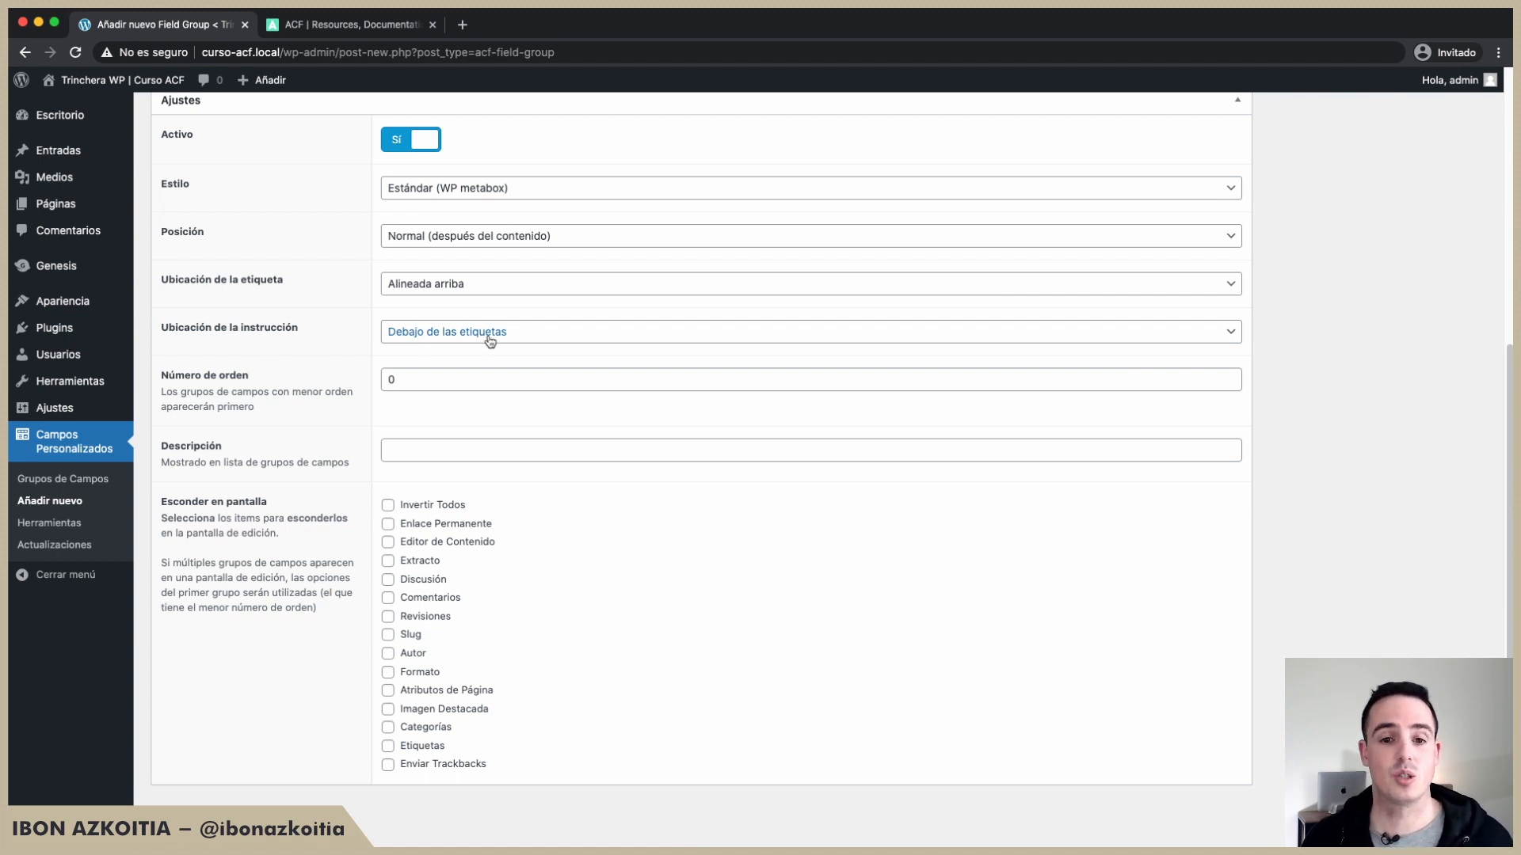
pyautogui.click(441, 340)
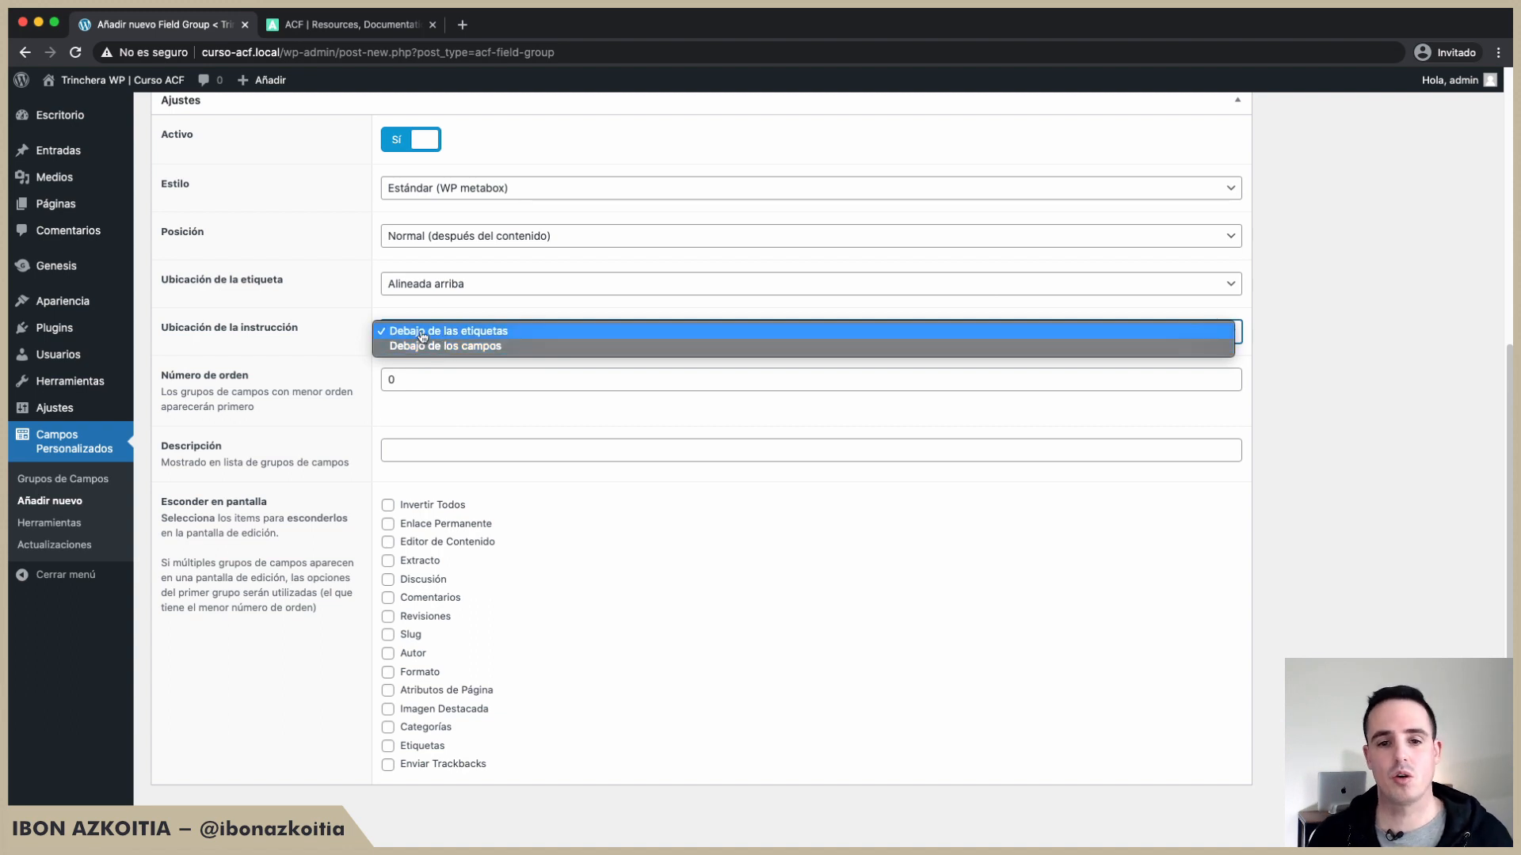
pyautogui.click(198, 381)
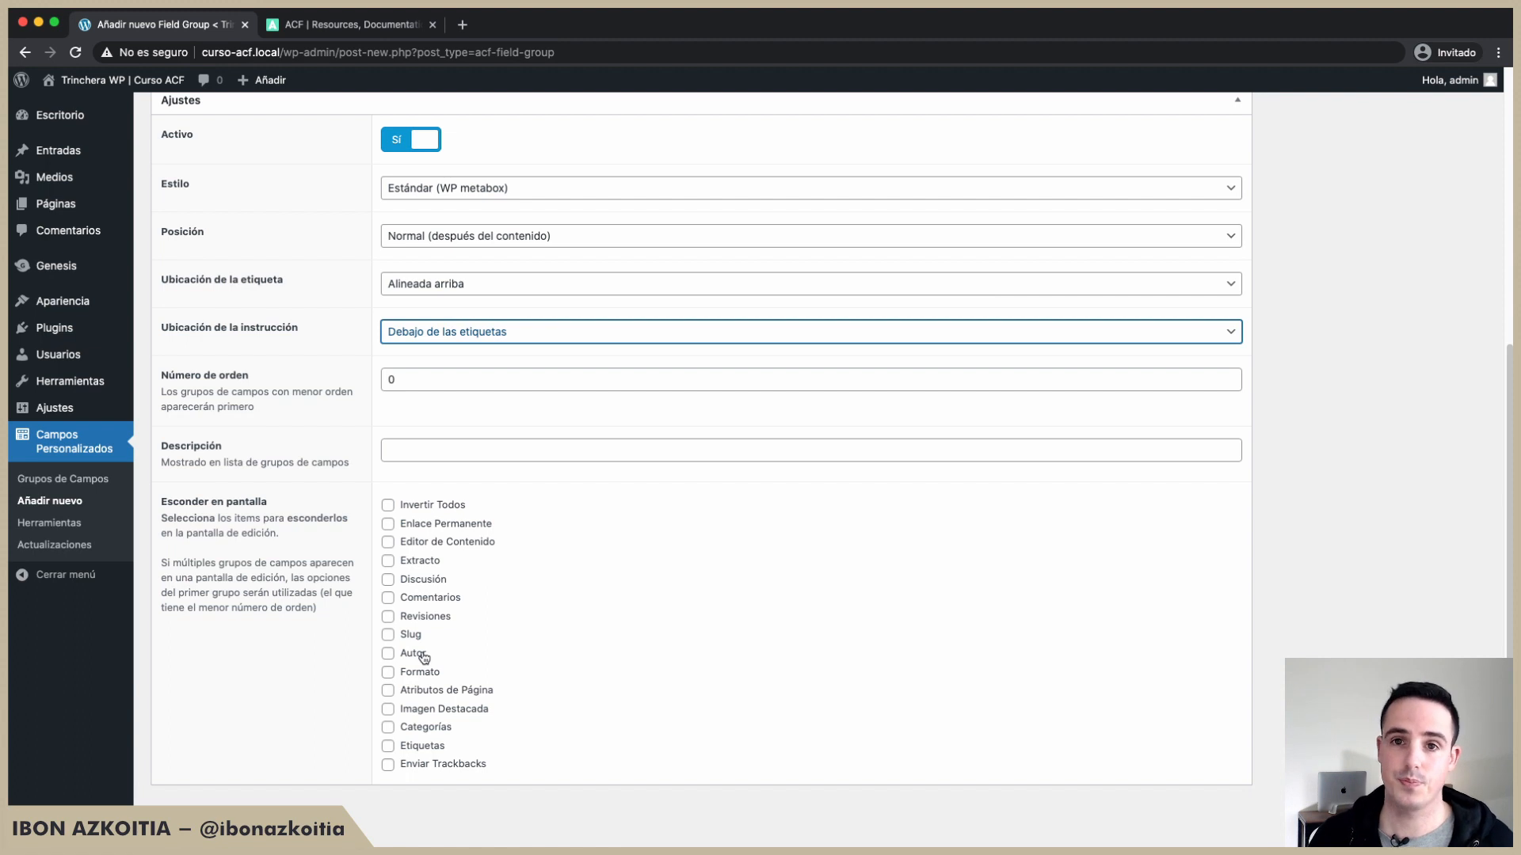
# Step: Add a new field to the Entradas field group and label it "Hora"
pyautogui.scroll(3, 428, 657)
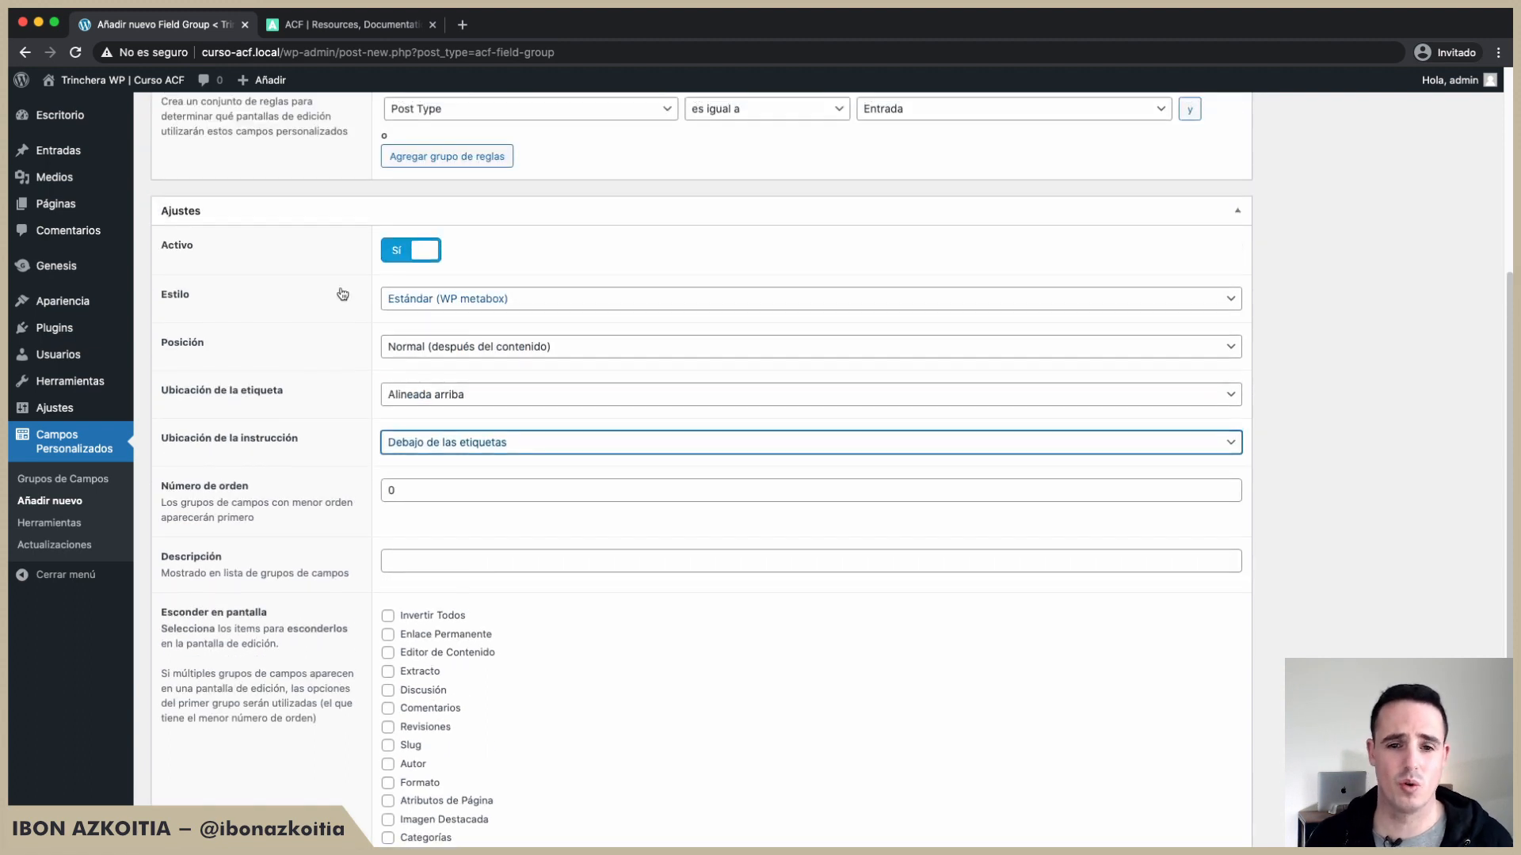
pyautogui.scroll(5, 516, 435)
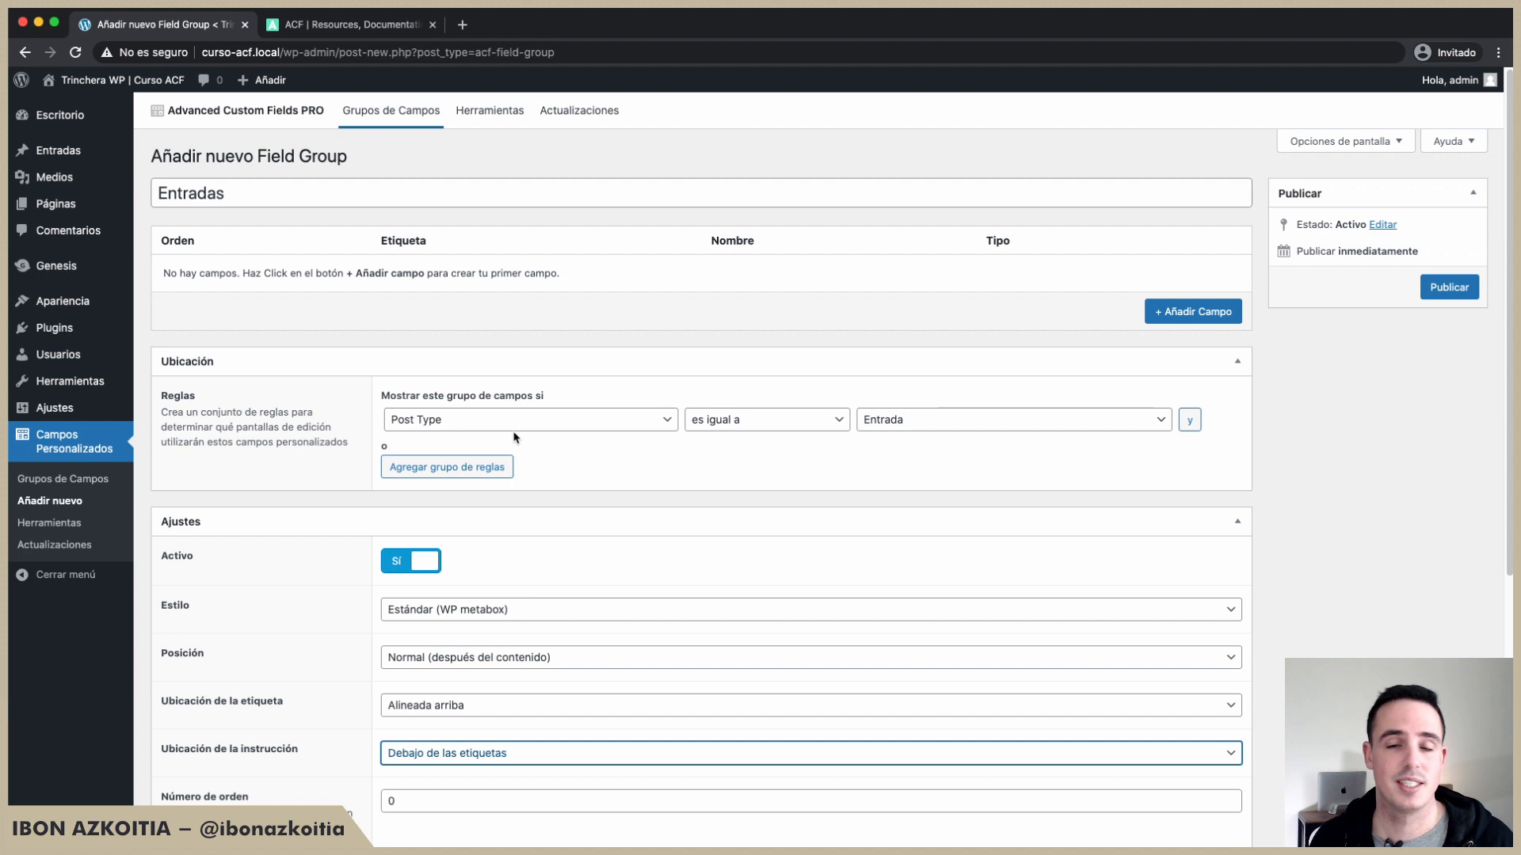
pyautogui.scroll(-6, 516, 435)
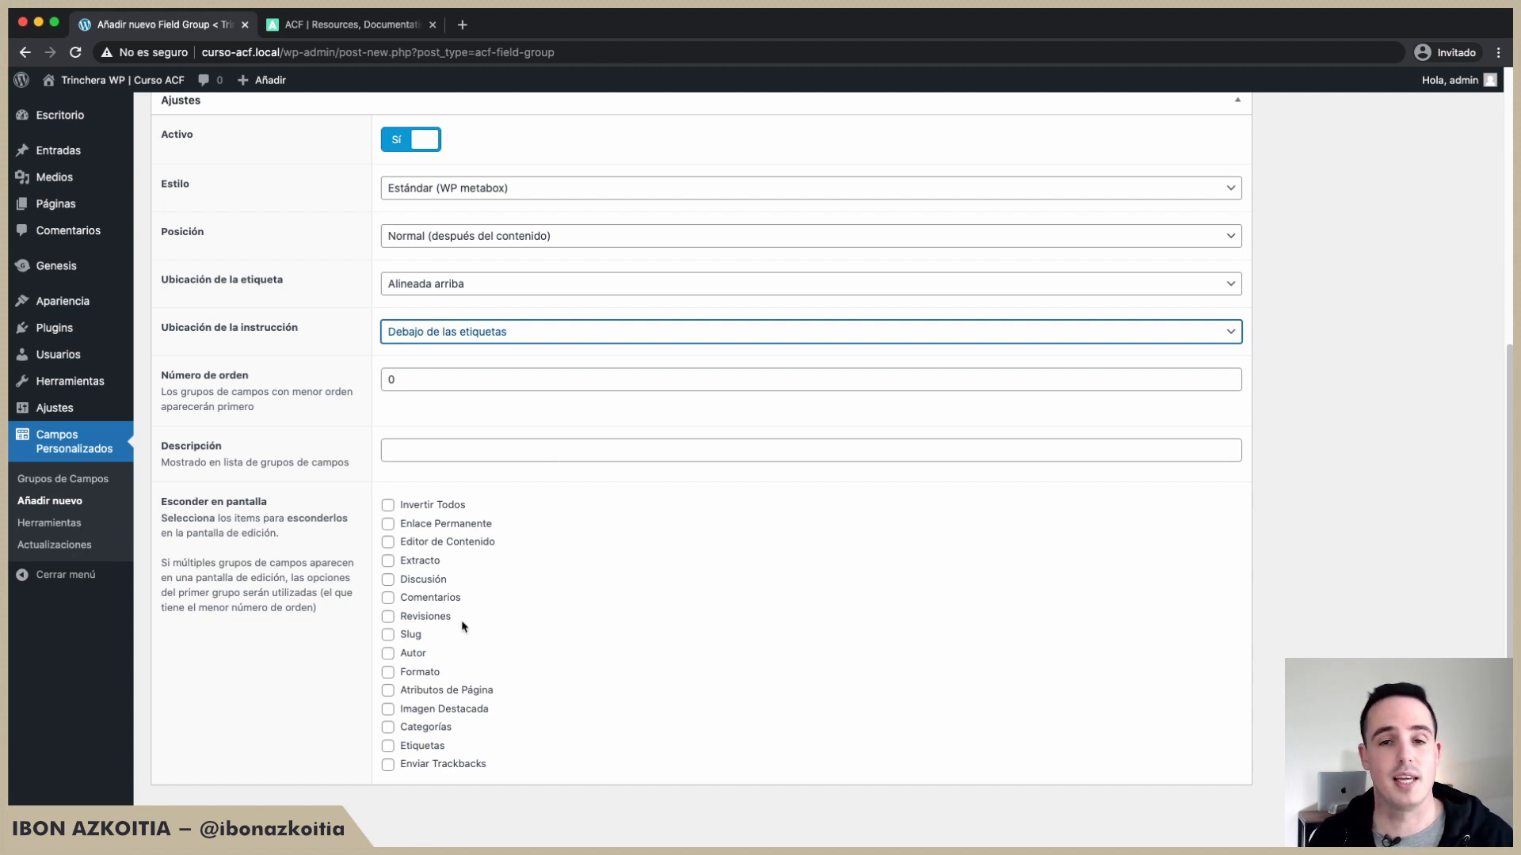
pyautogui.scroll(10, 745, 523)
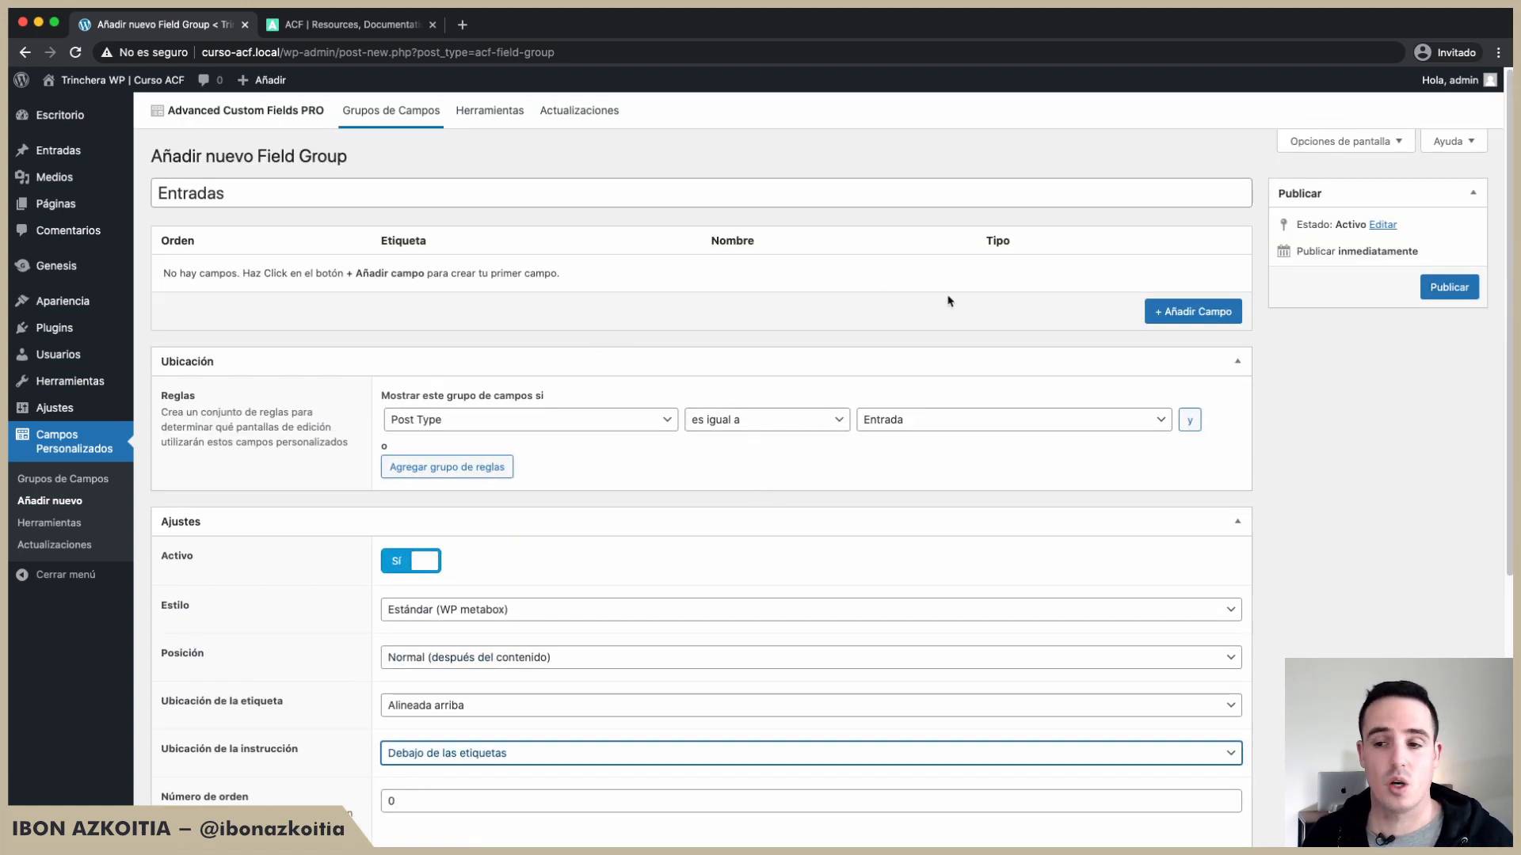
pyautogui.click(1189, 312)
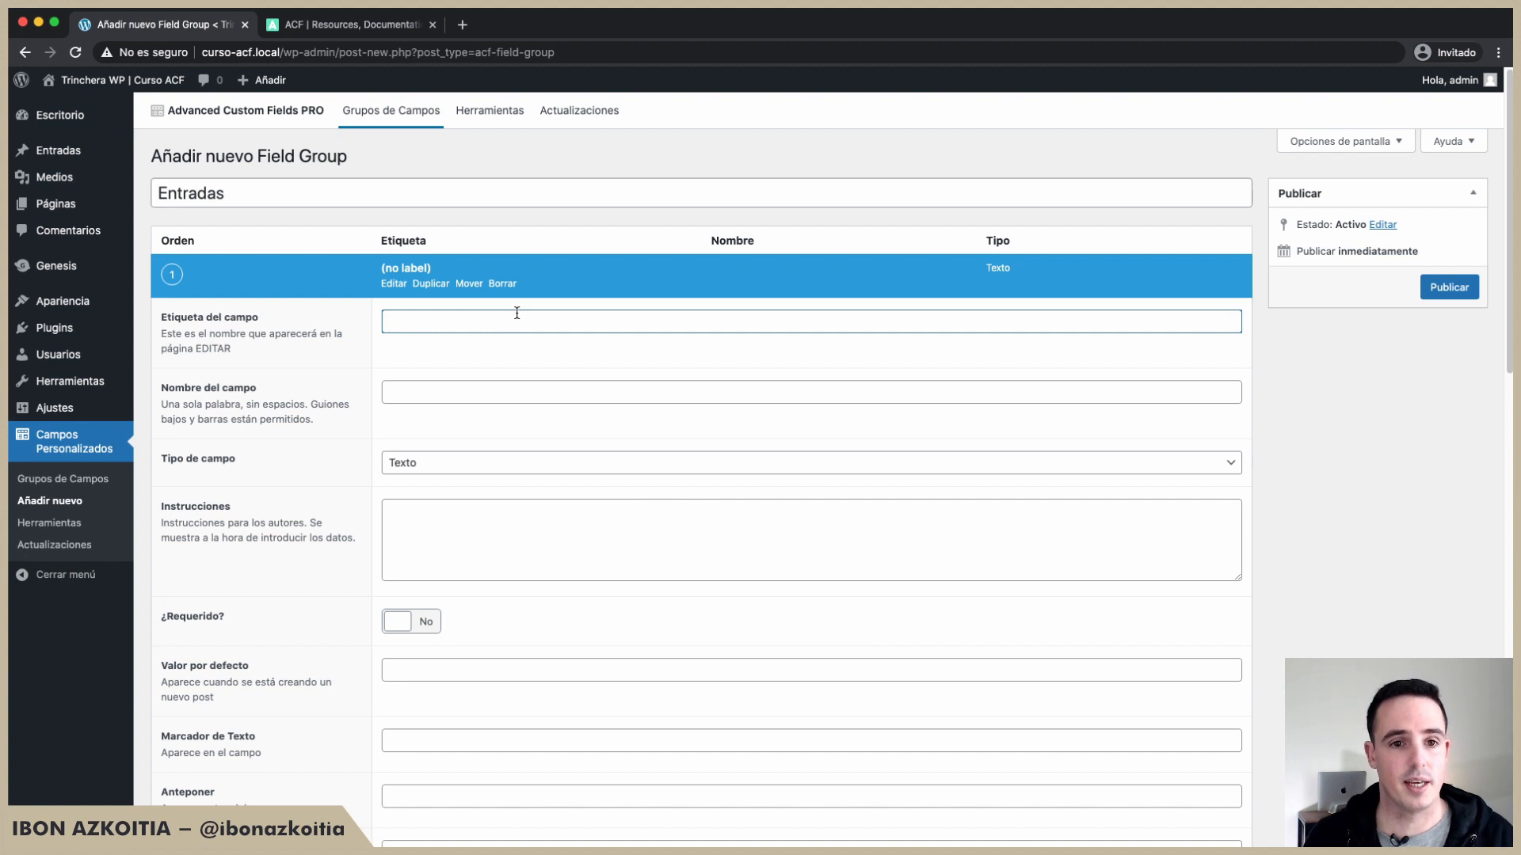
pyautogui.write('Hora')
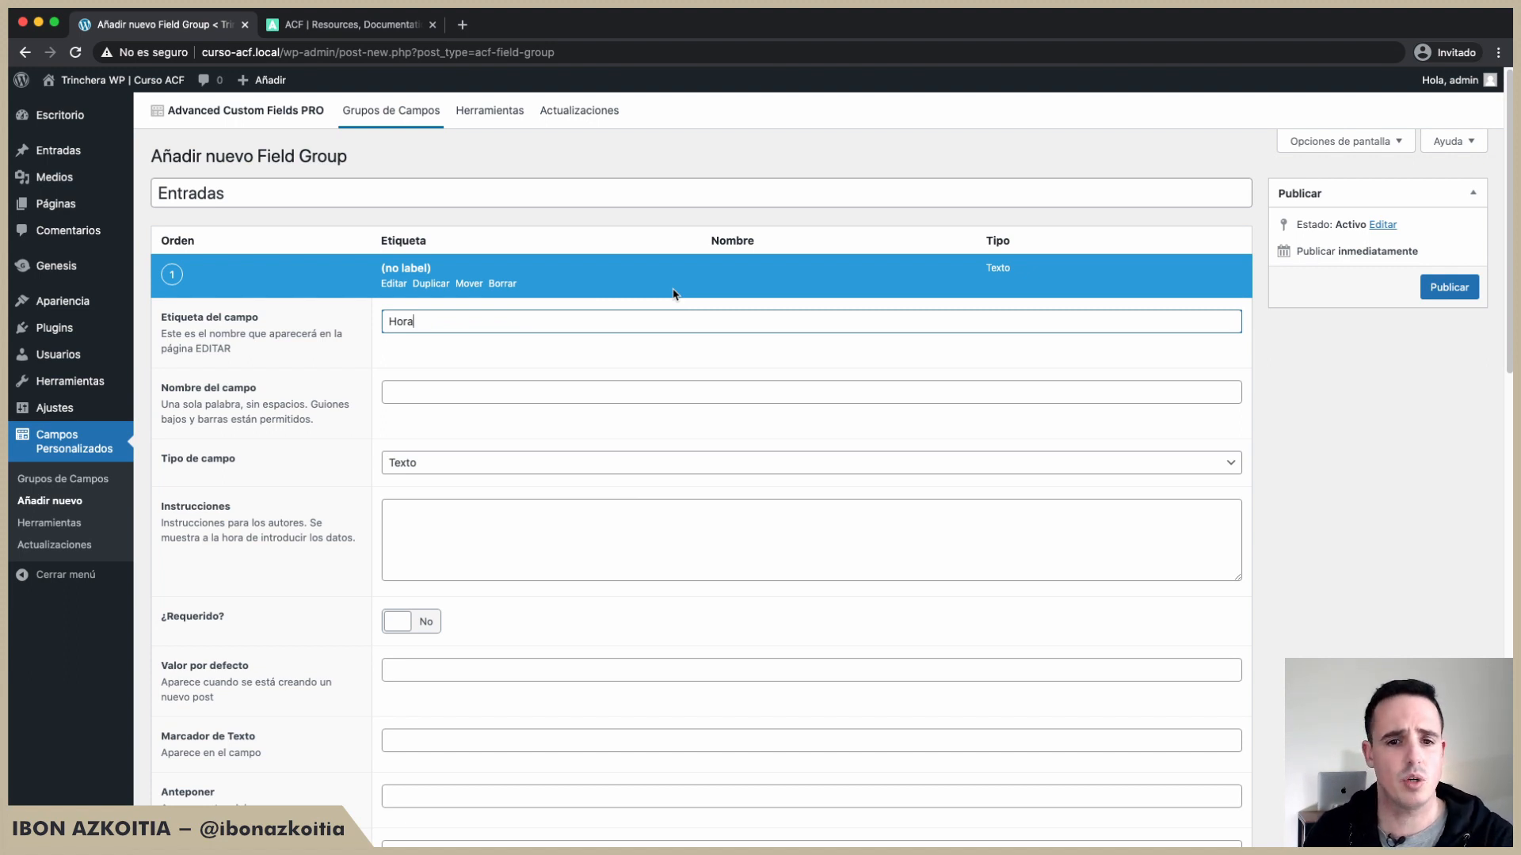
pyautogui.press('Tab')
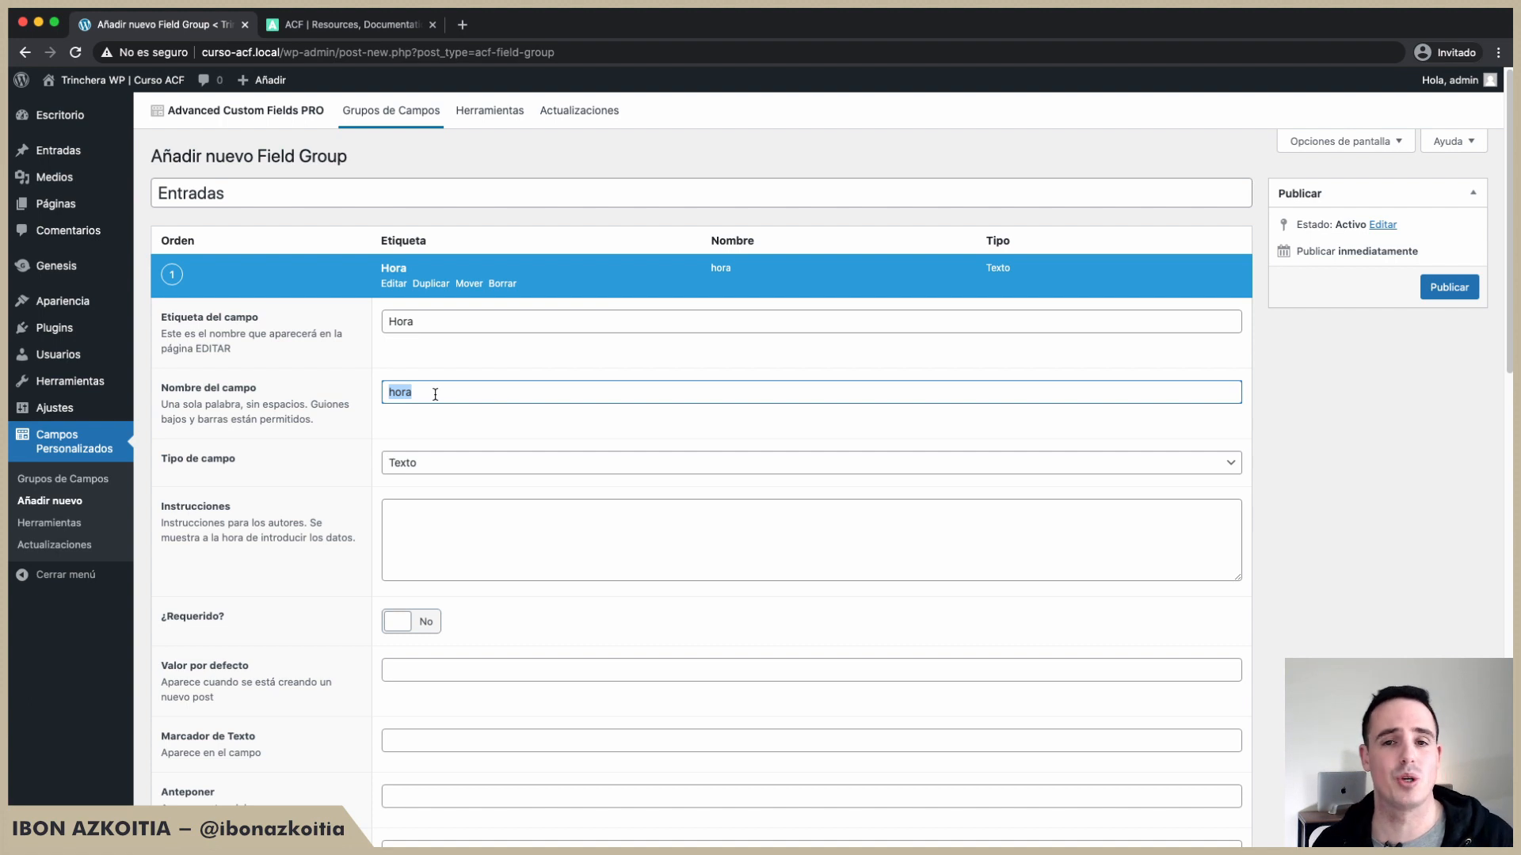
# Step: Prefix the new field's name with the group name so it reads "entradas_hora"
pyautogui.press('Left')
pyautogui.write('enrtadas')
pyautogui.press('BackSpace')
pyautogui.press('BackSpace')
pyautogui.press('BackSpace')
pyautogui.press('BackSpace')
pyautogui.press('BackSpace')
pyautogui.press('BackSpace')
pyautogui.press('BackSpace')
pyautogui.press('BackSpace')
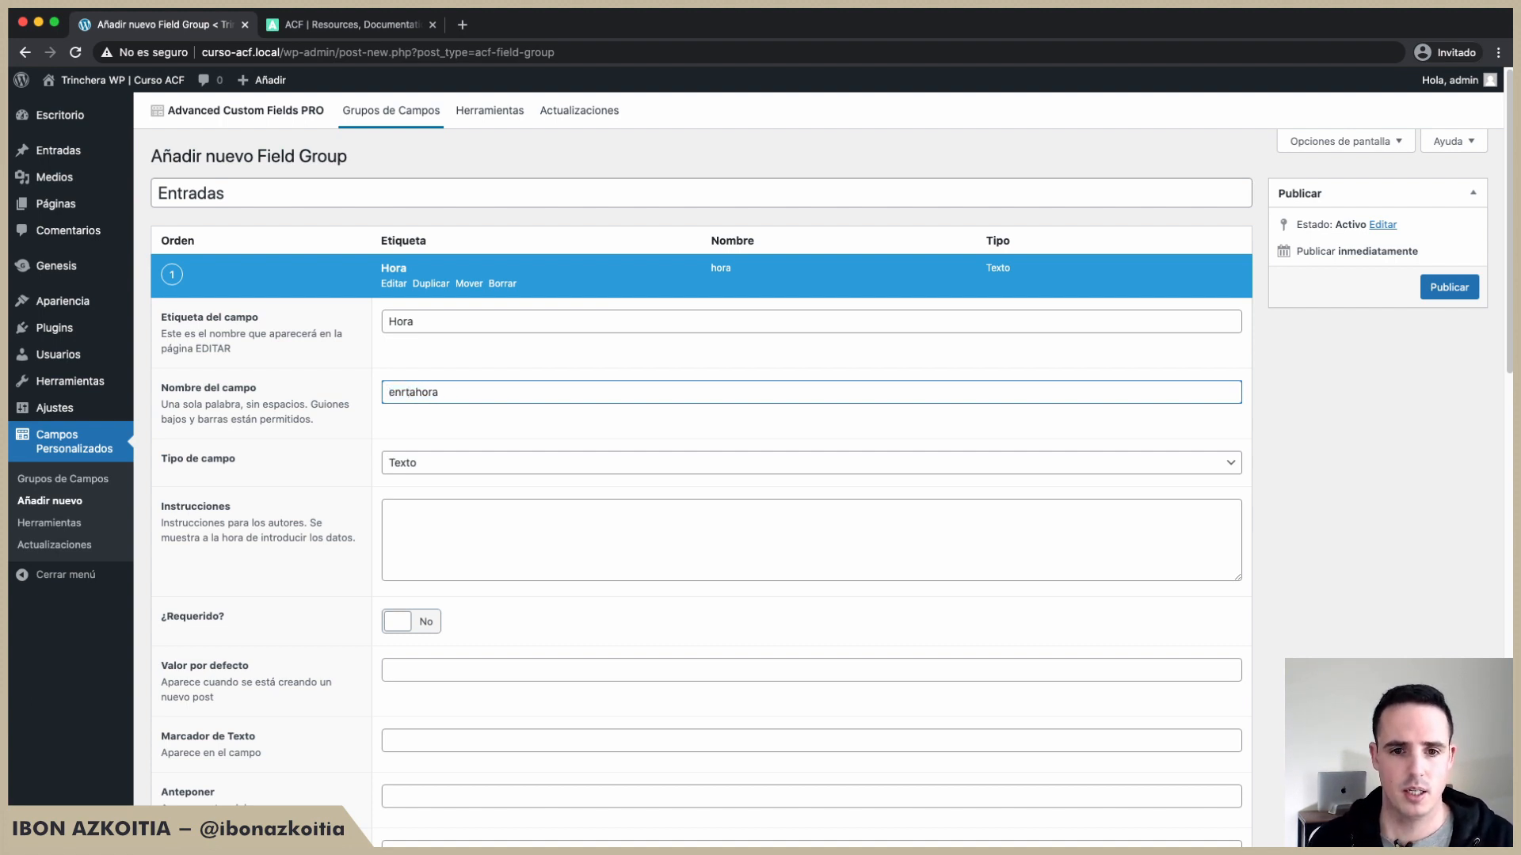
pyautogui.write('entradas_')
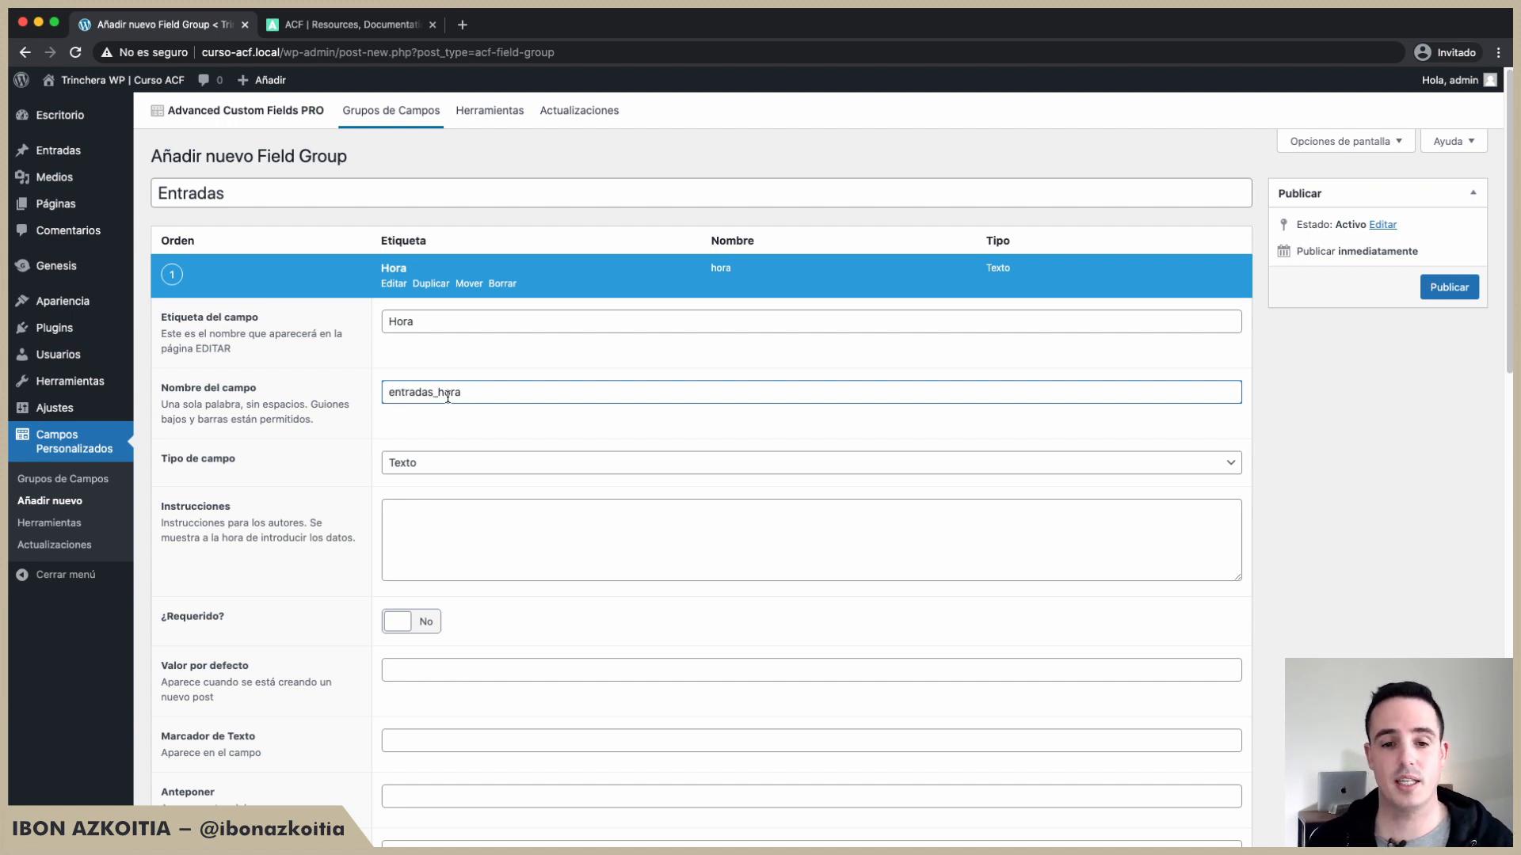
# Step: Change the field's label to "Horario de la tienda" and extend its name to "entradas_horarario_tienda"
pyautogui.doubleClick(426, 322)
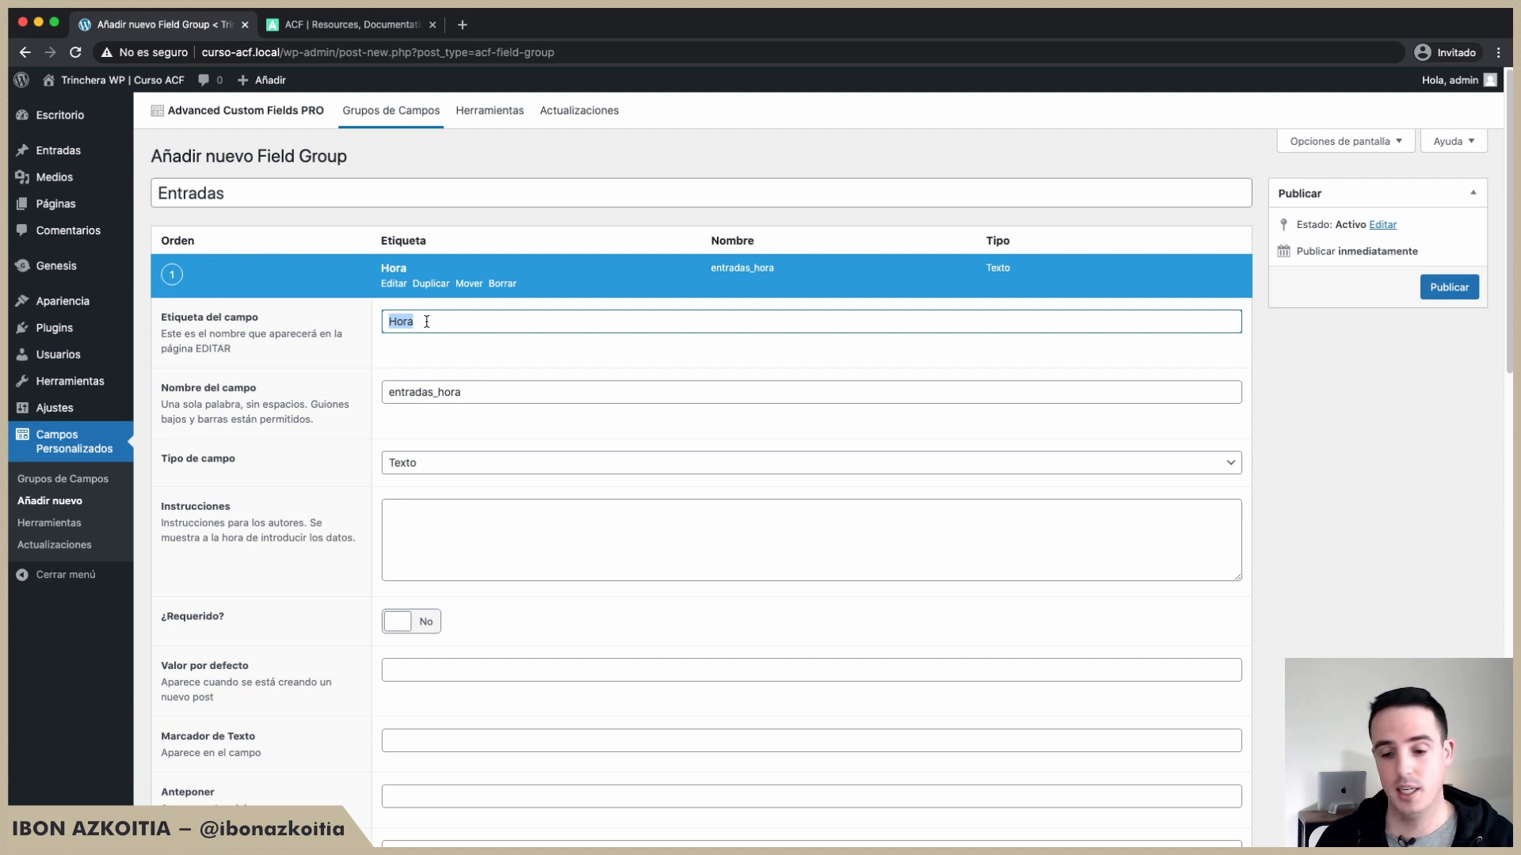
pyautogui.write('Horario de la tienda')
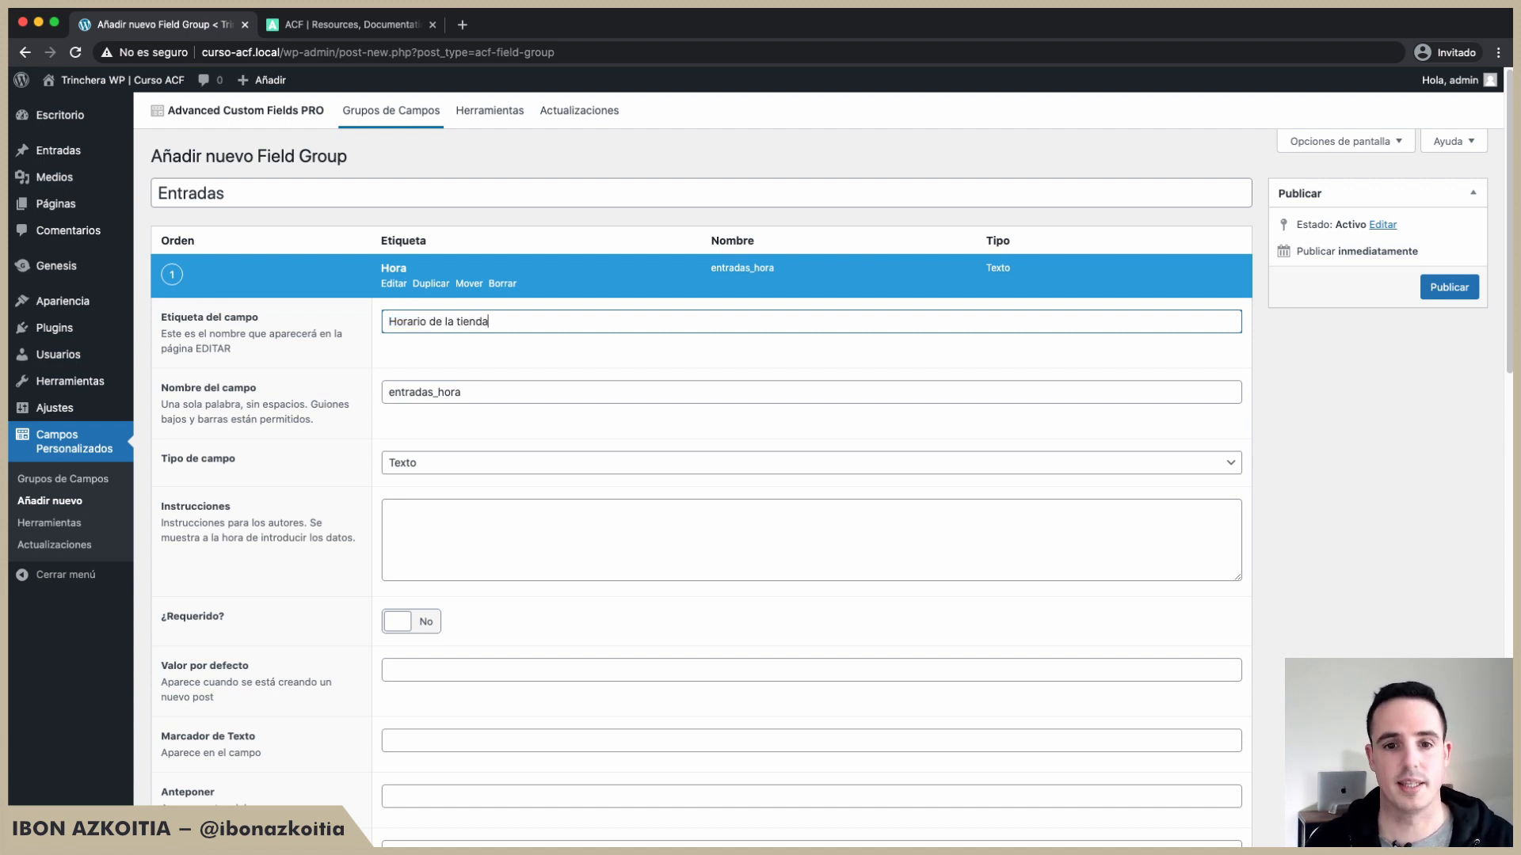
pyautogui.press('Tab')
pyautogui.press('Right')
pyautogui.write('rario_tienda')
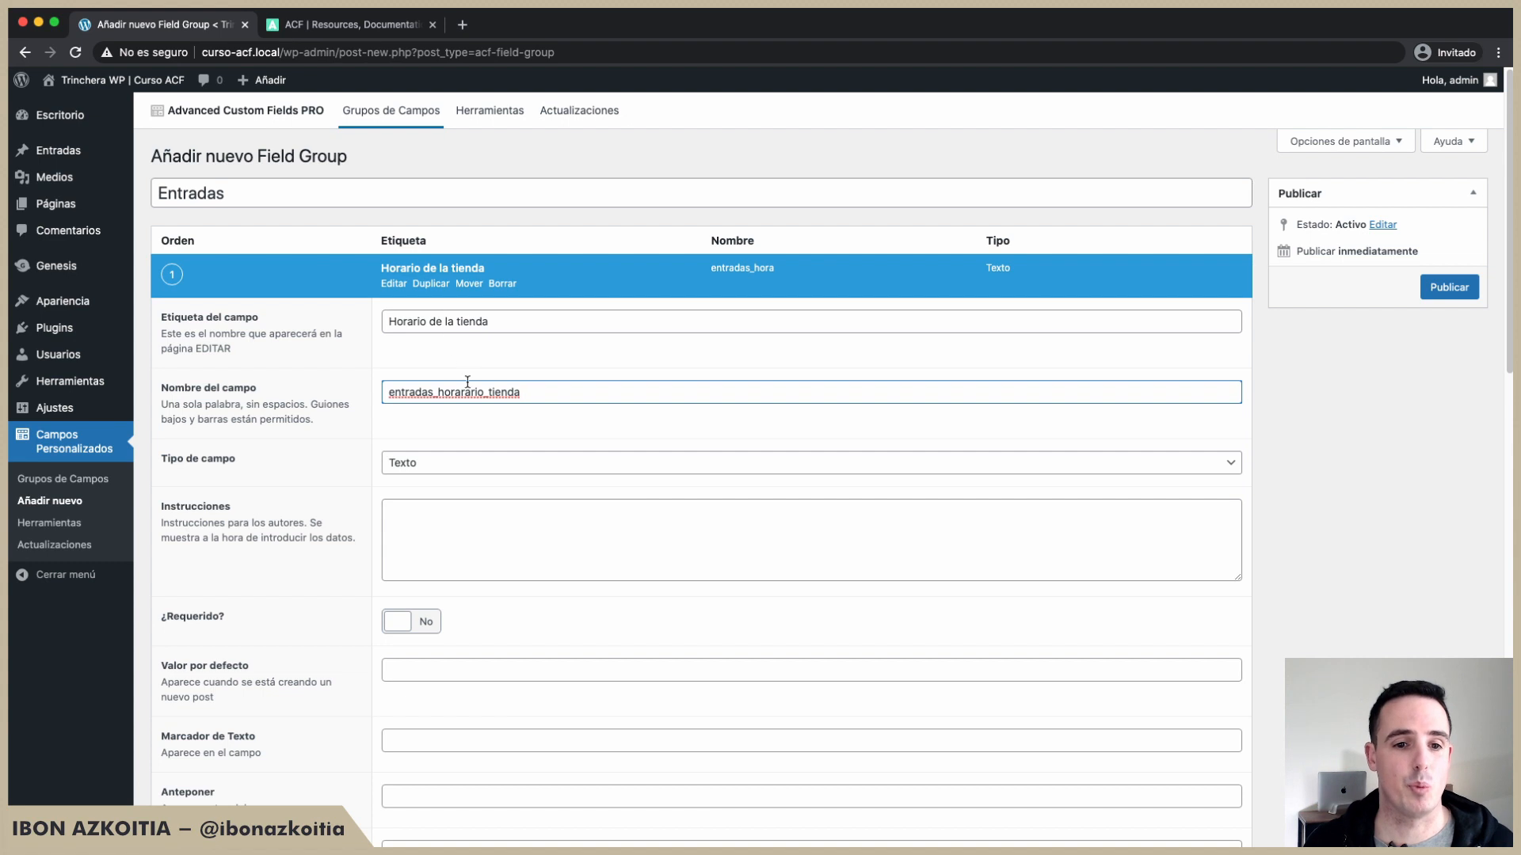
# Step: View the available field types for the shop hours field, keeping Texto
pyautogui.scroll(-1, 413, 434)
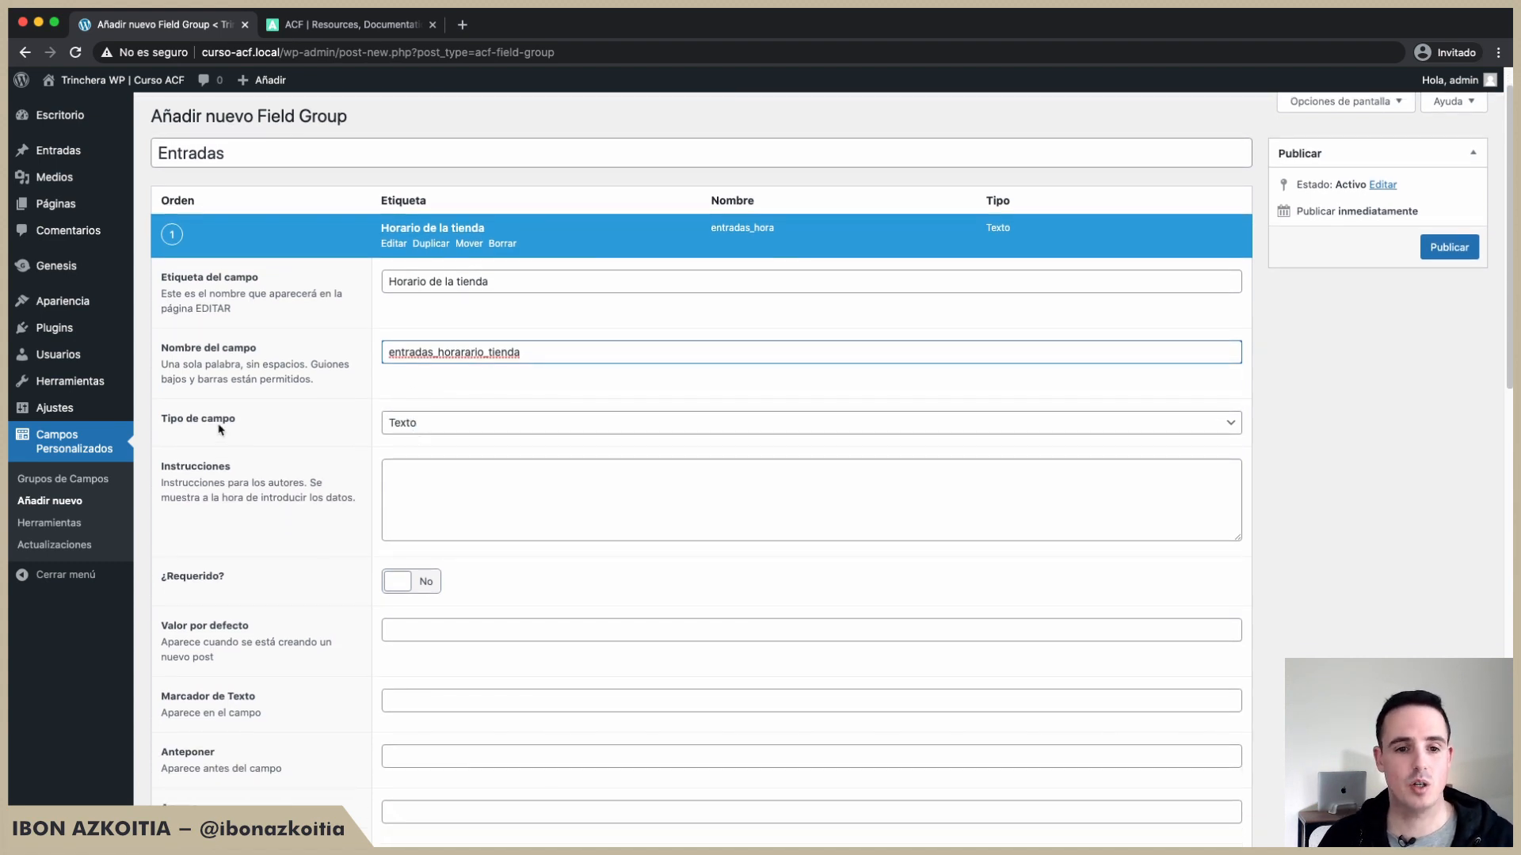
pyautogui.click(406, 431)
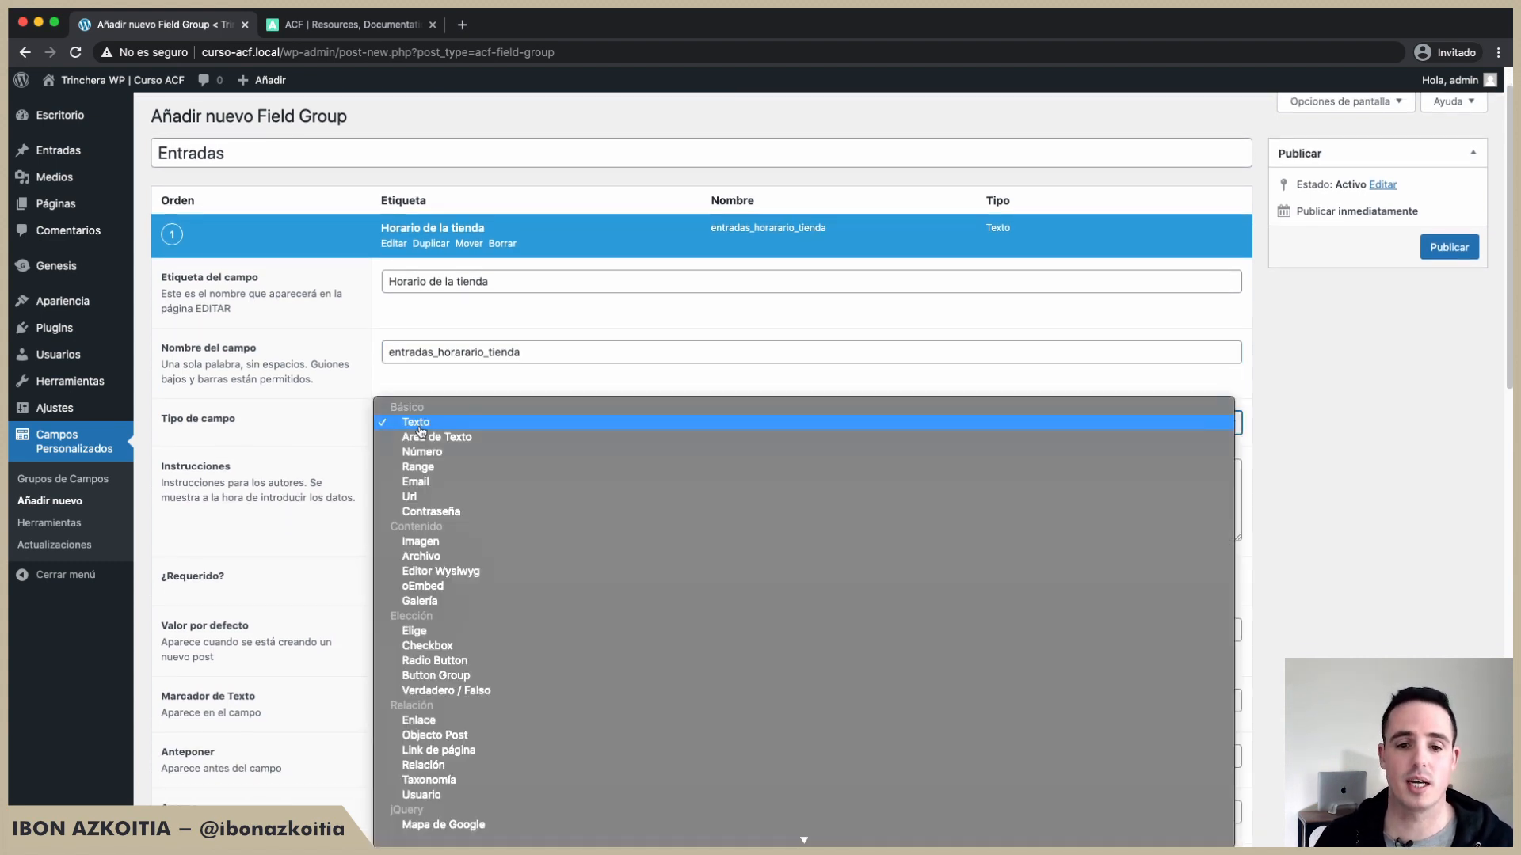
pyautogui.scroll(-3, 453, 595)
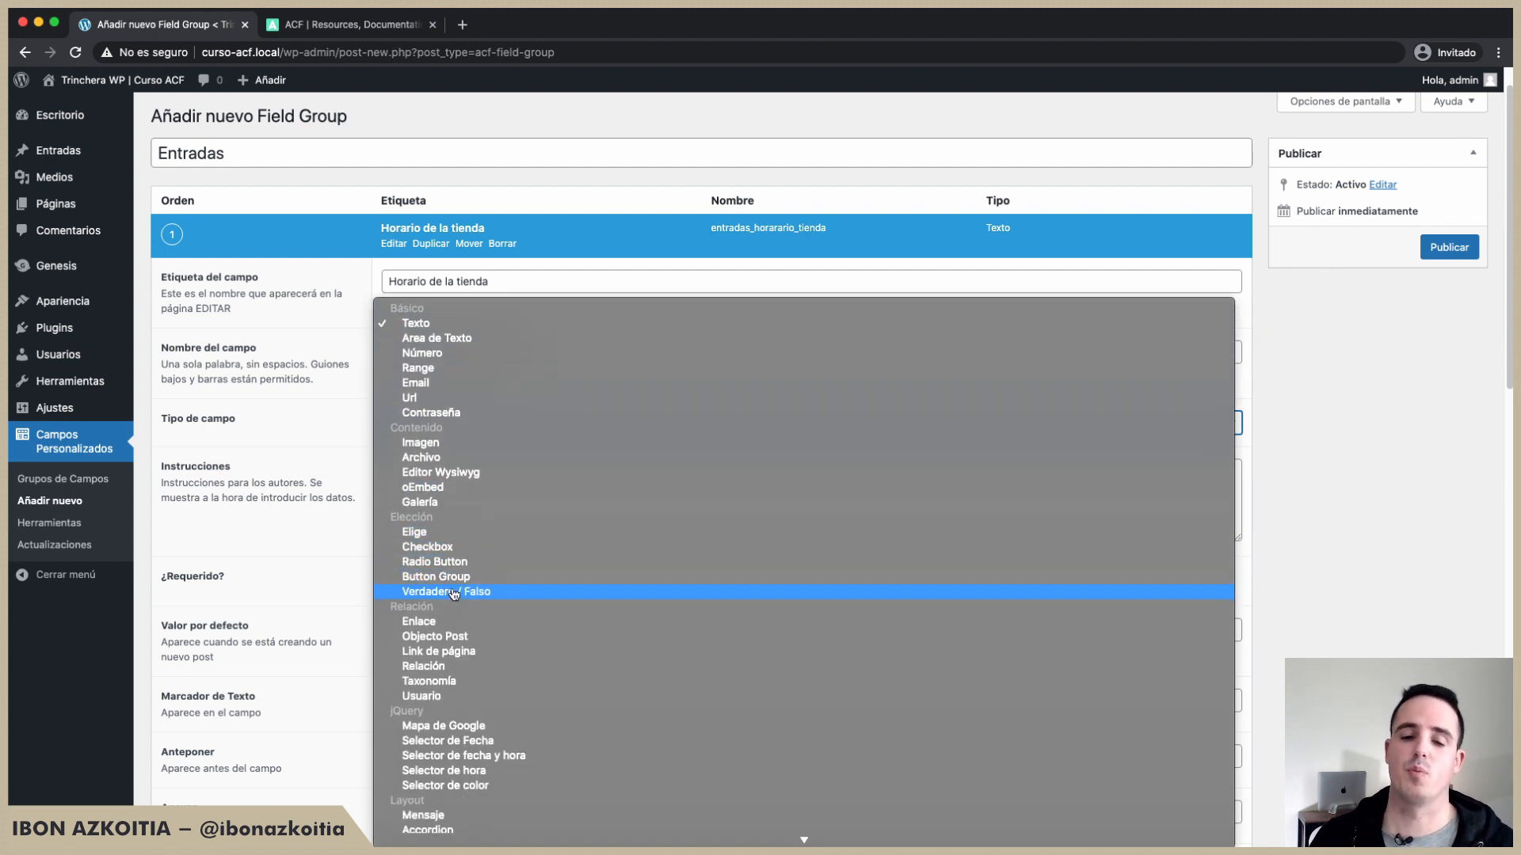
pyautogui.scroll(-2, 455, 594)
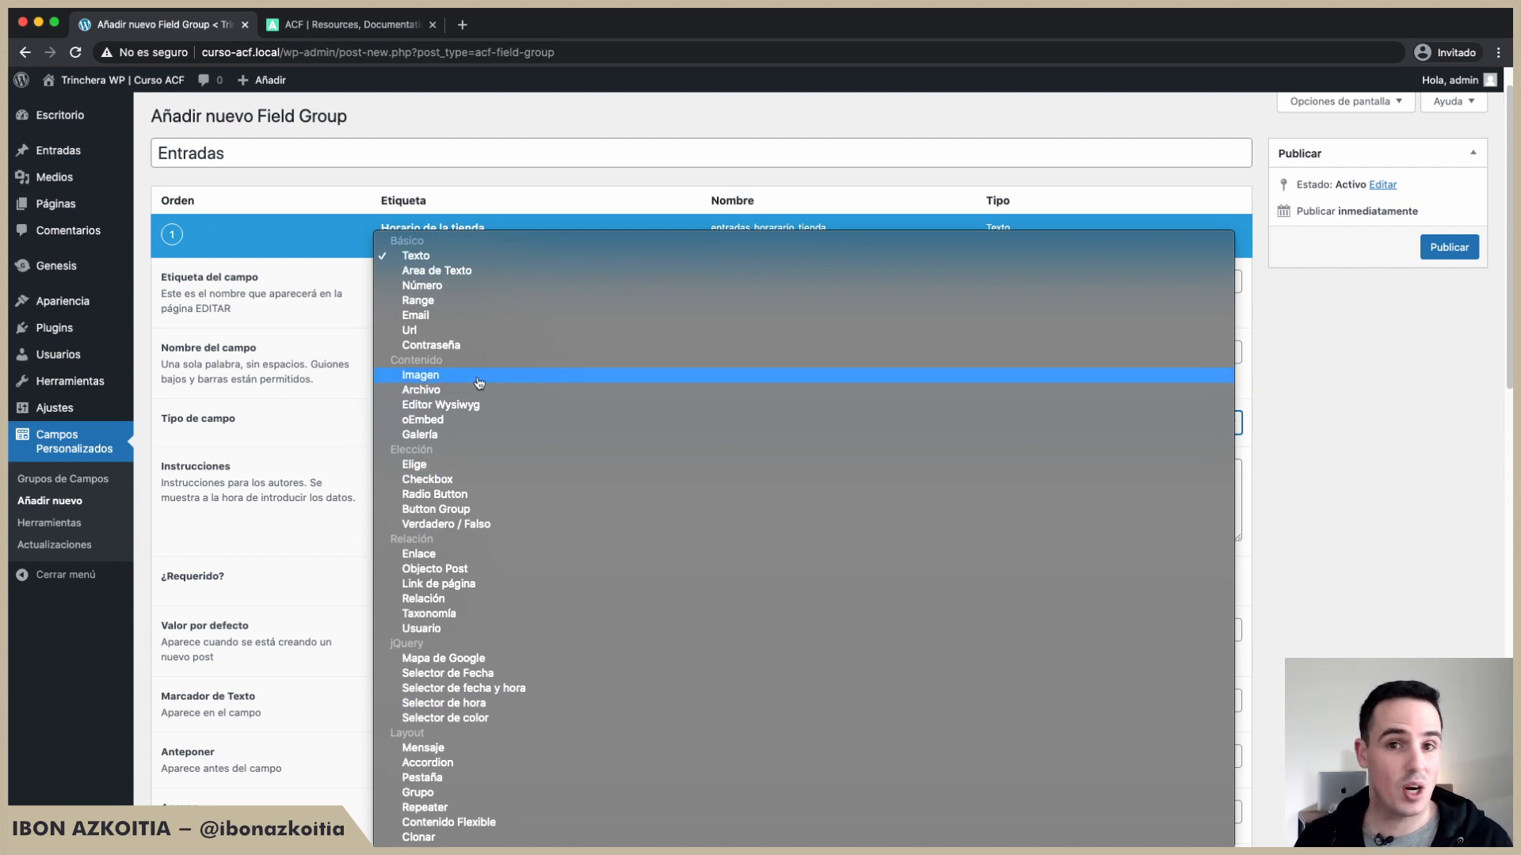
pyautogui.click(291, 345)
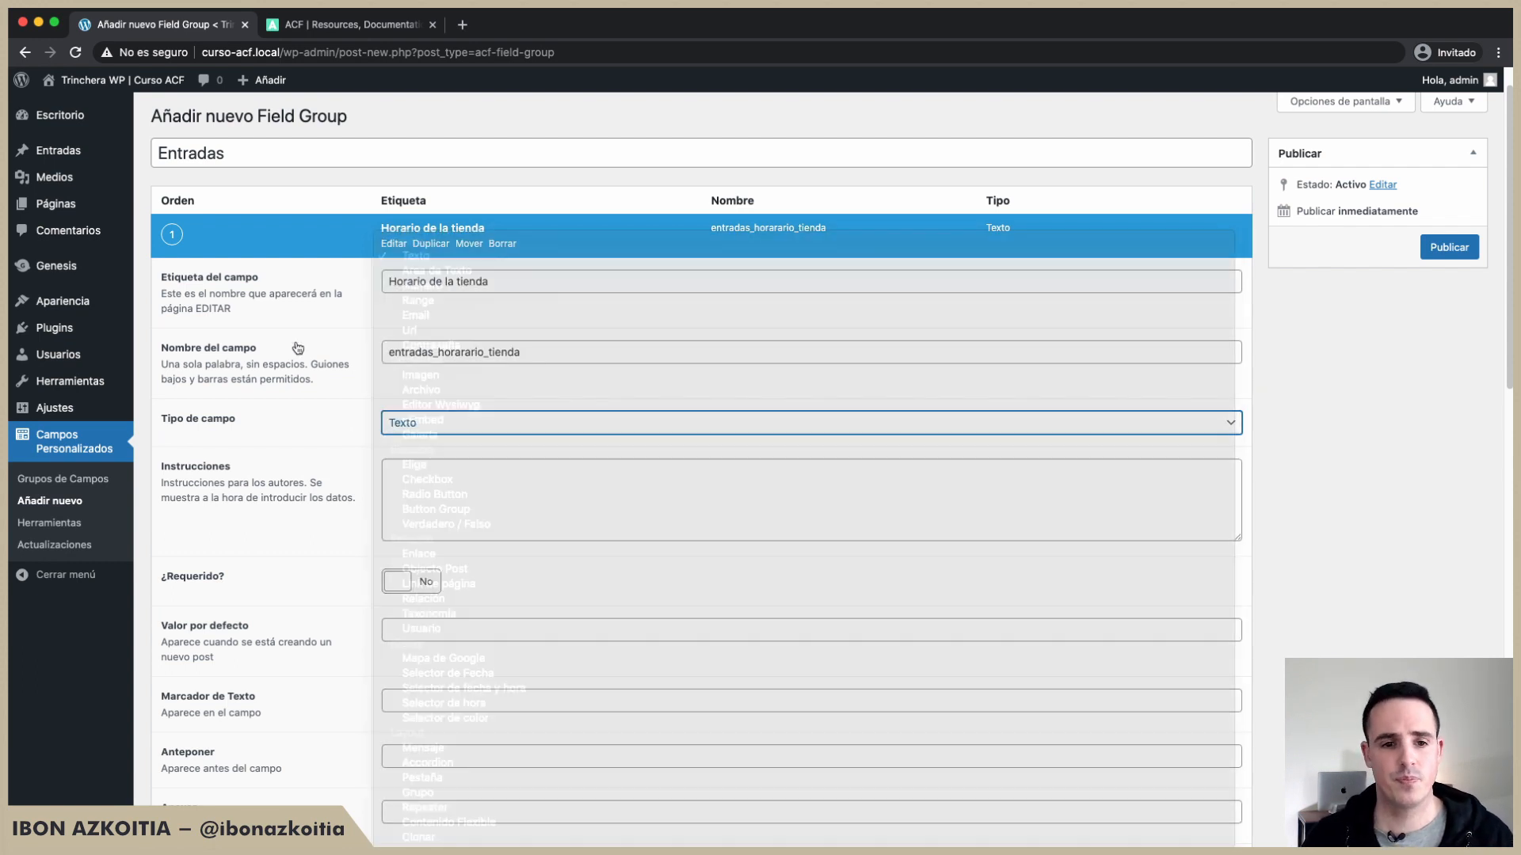
# Step: Write the field's instructions as "Esta es la instrucción para añadir el horario de la tienda."
pyautogui.click(457, 478)
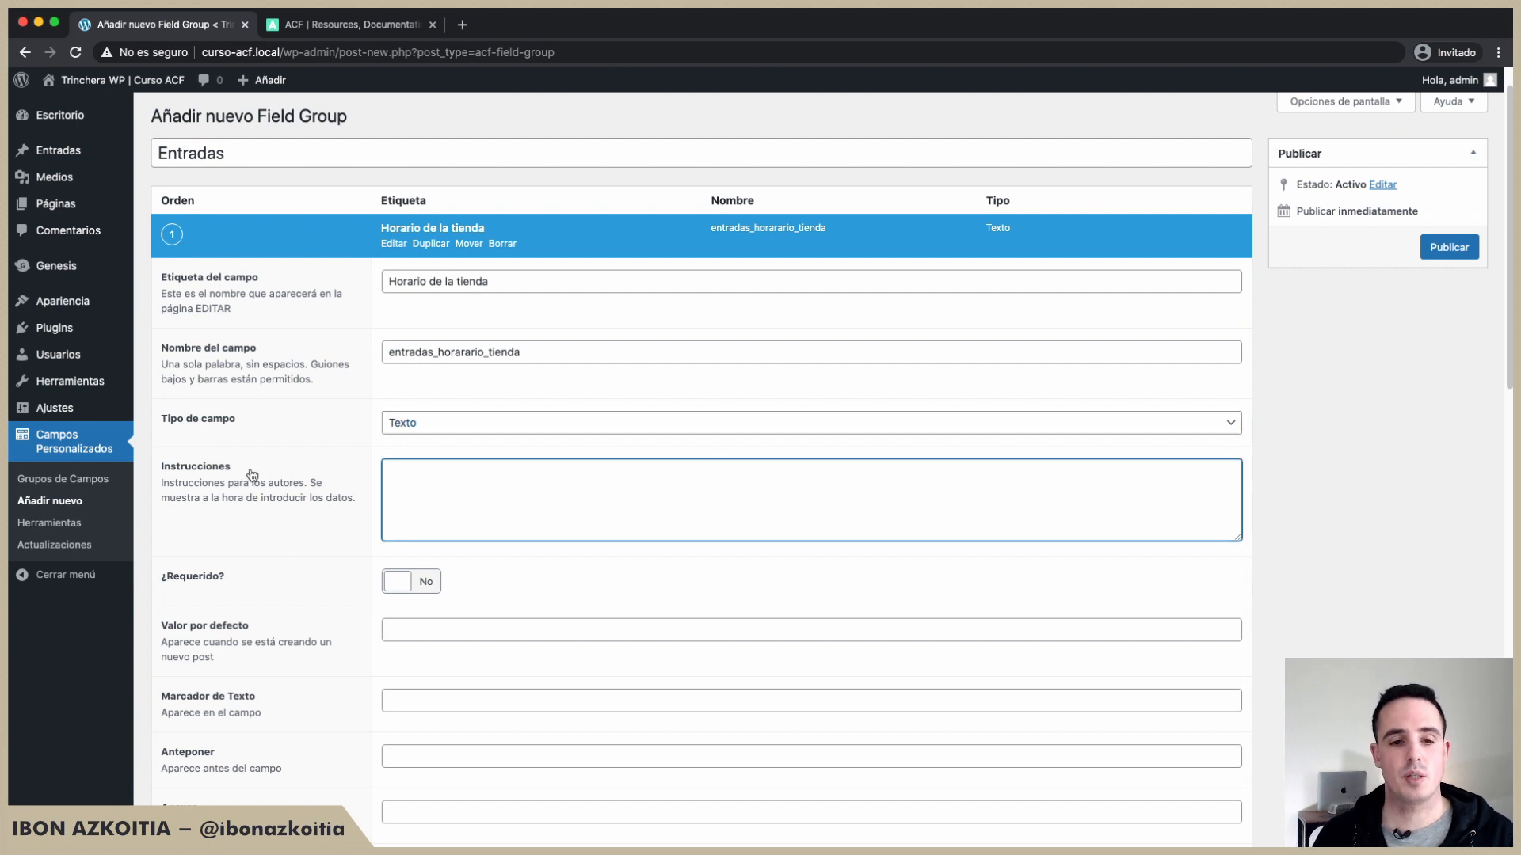
pyautogui.write('Esta')
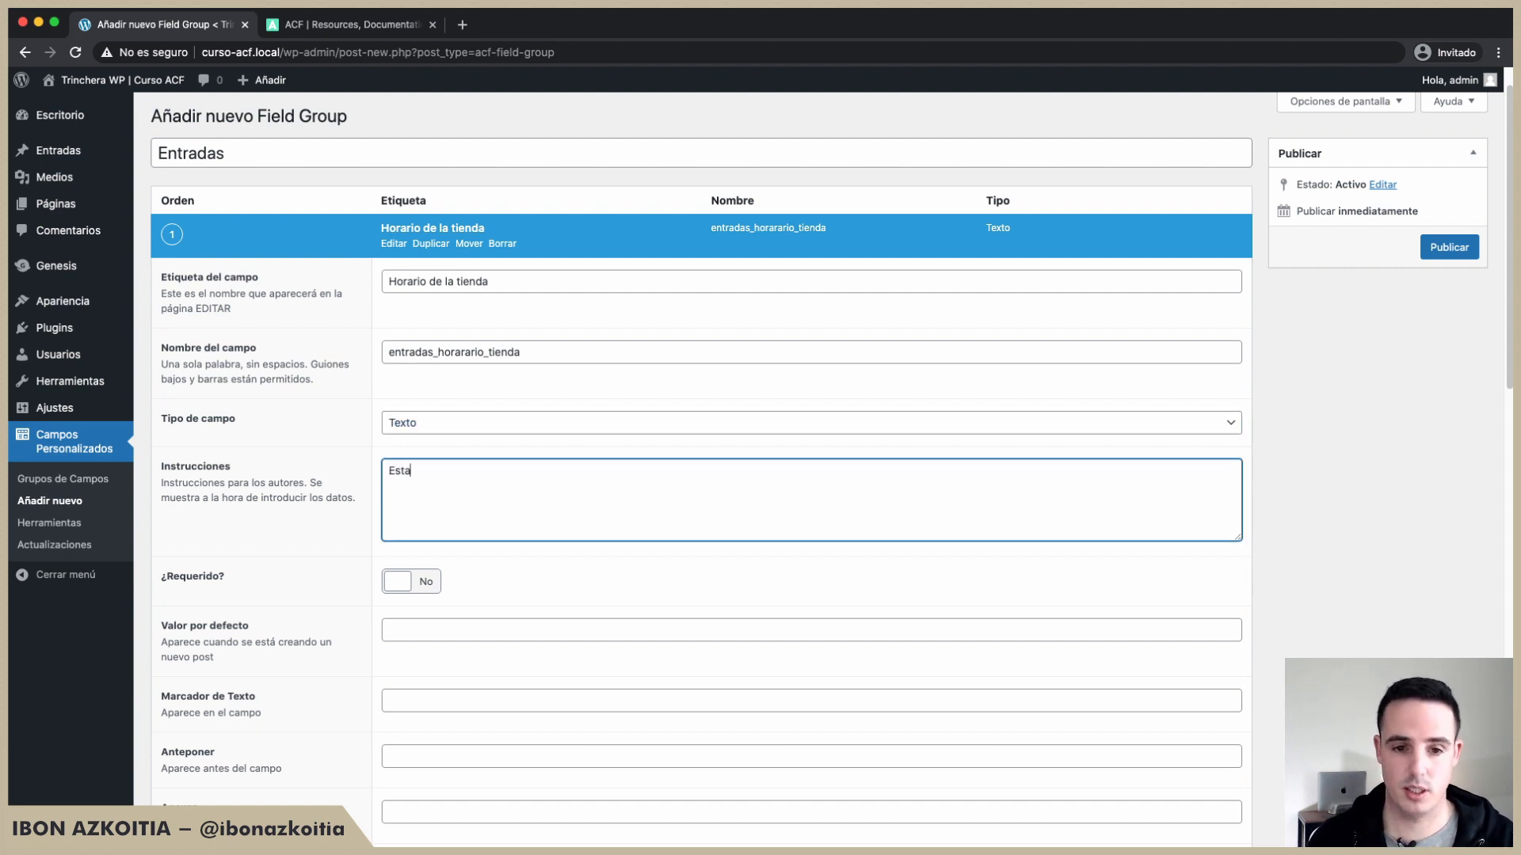
pyautogui.write(' es la instrucción')
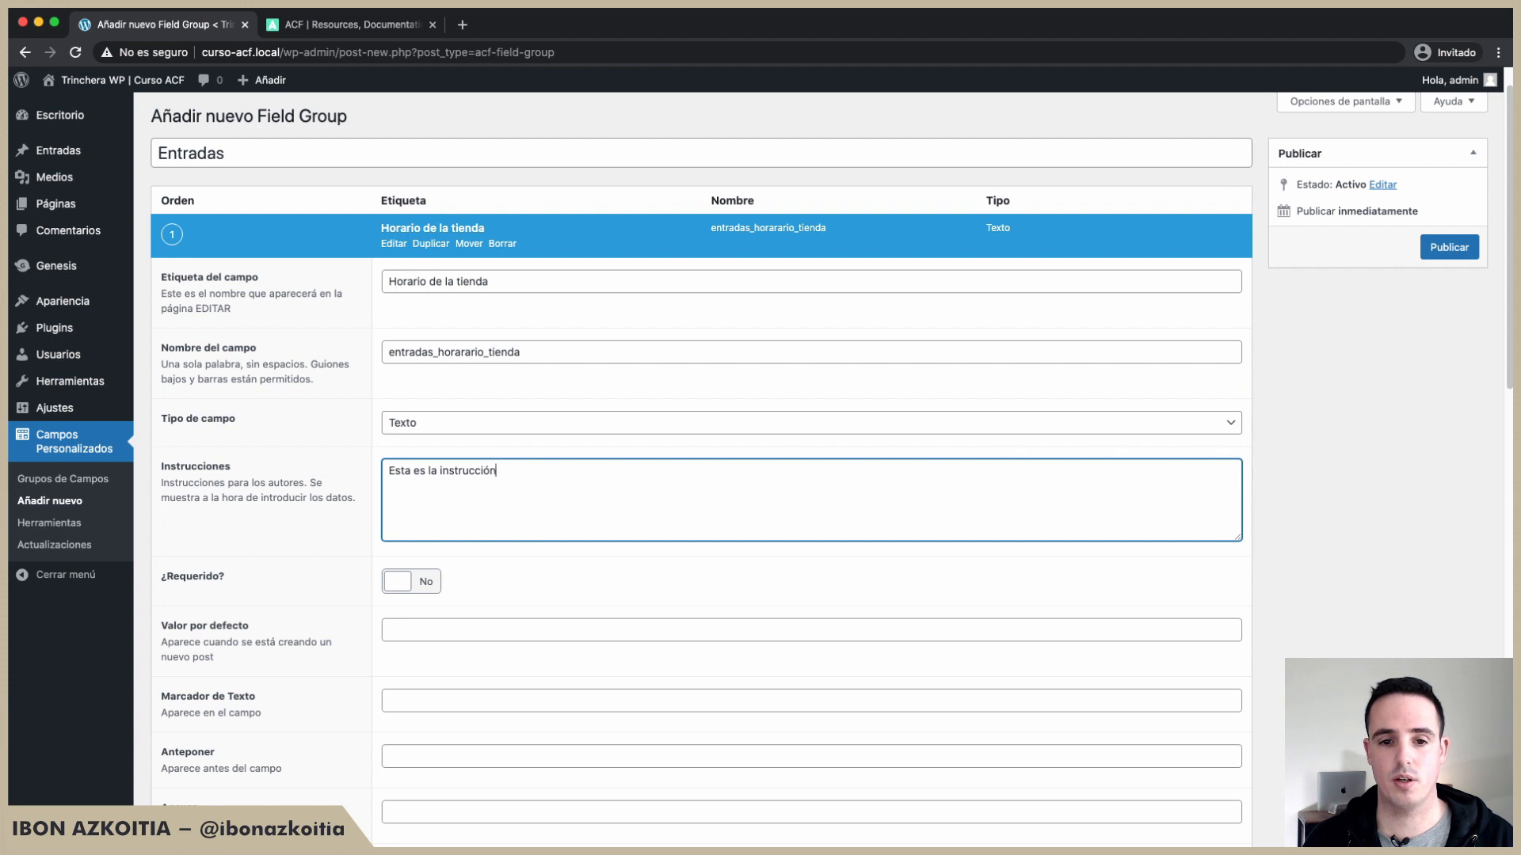
pyautogui.write(' para añadir el hoarar')
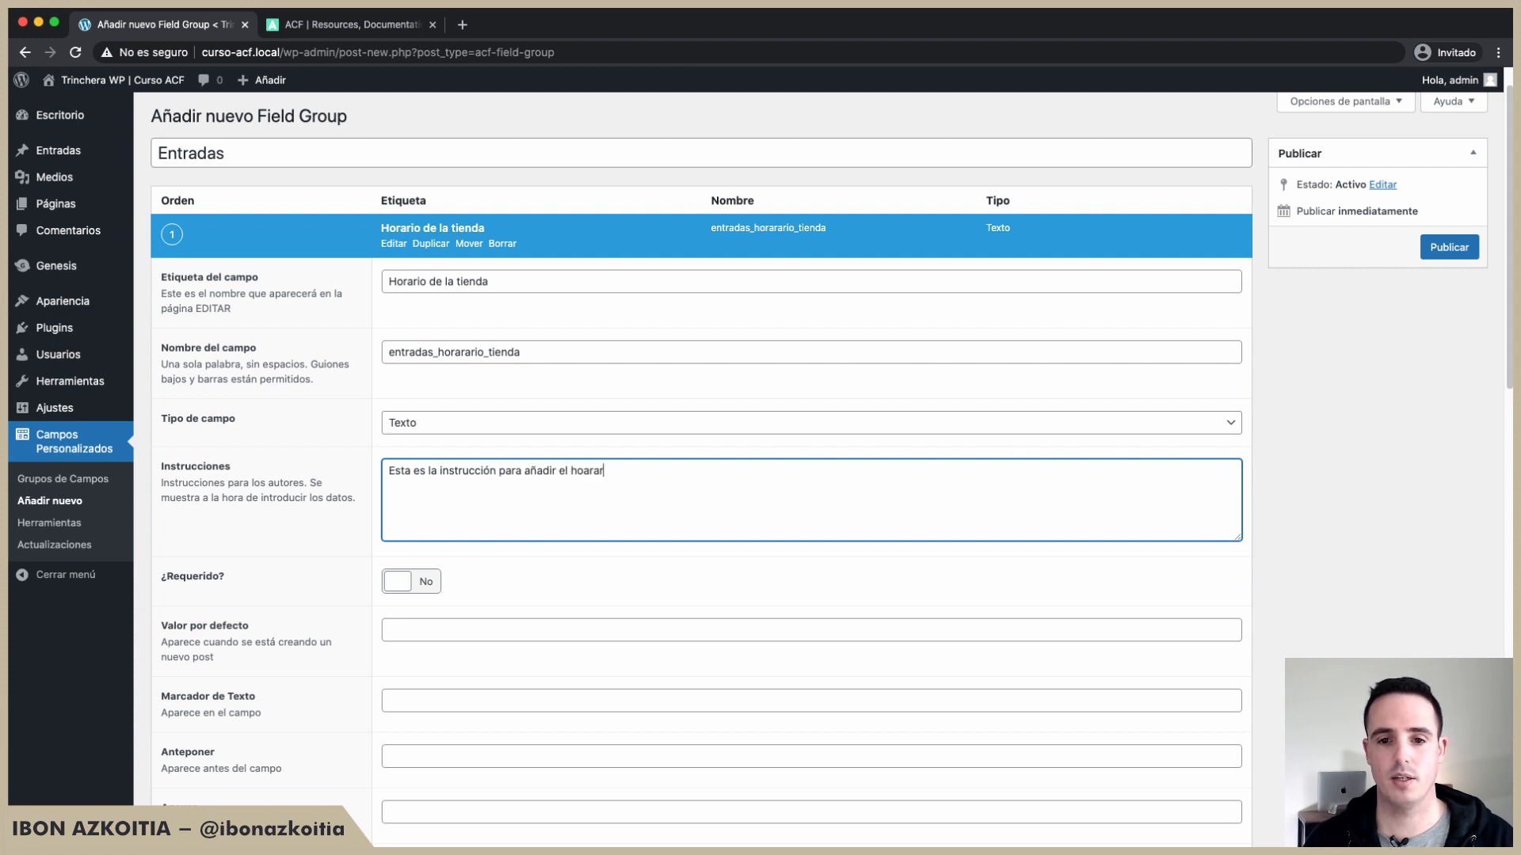
pyautogui.write('io de la tienda')
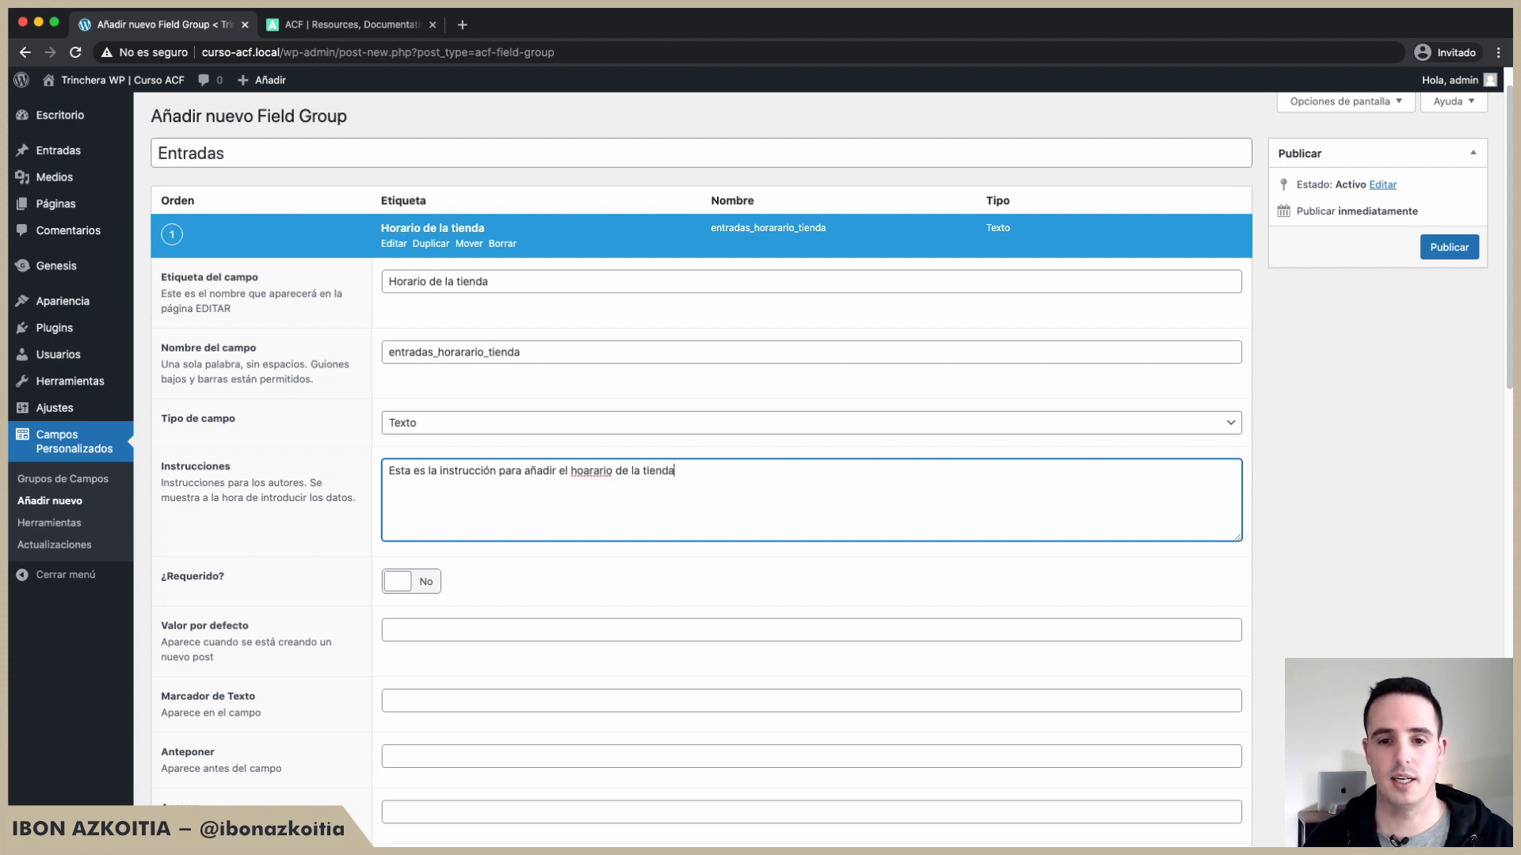
pyautogui.click(586, 475)
pyautogui.press('BackSpace')
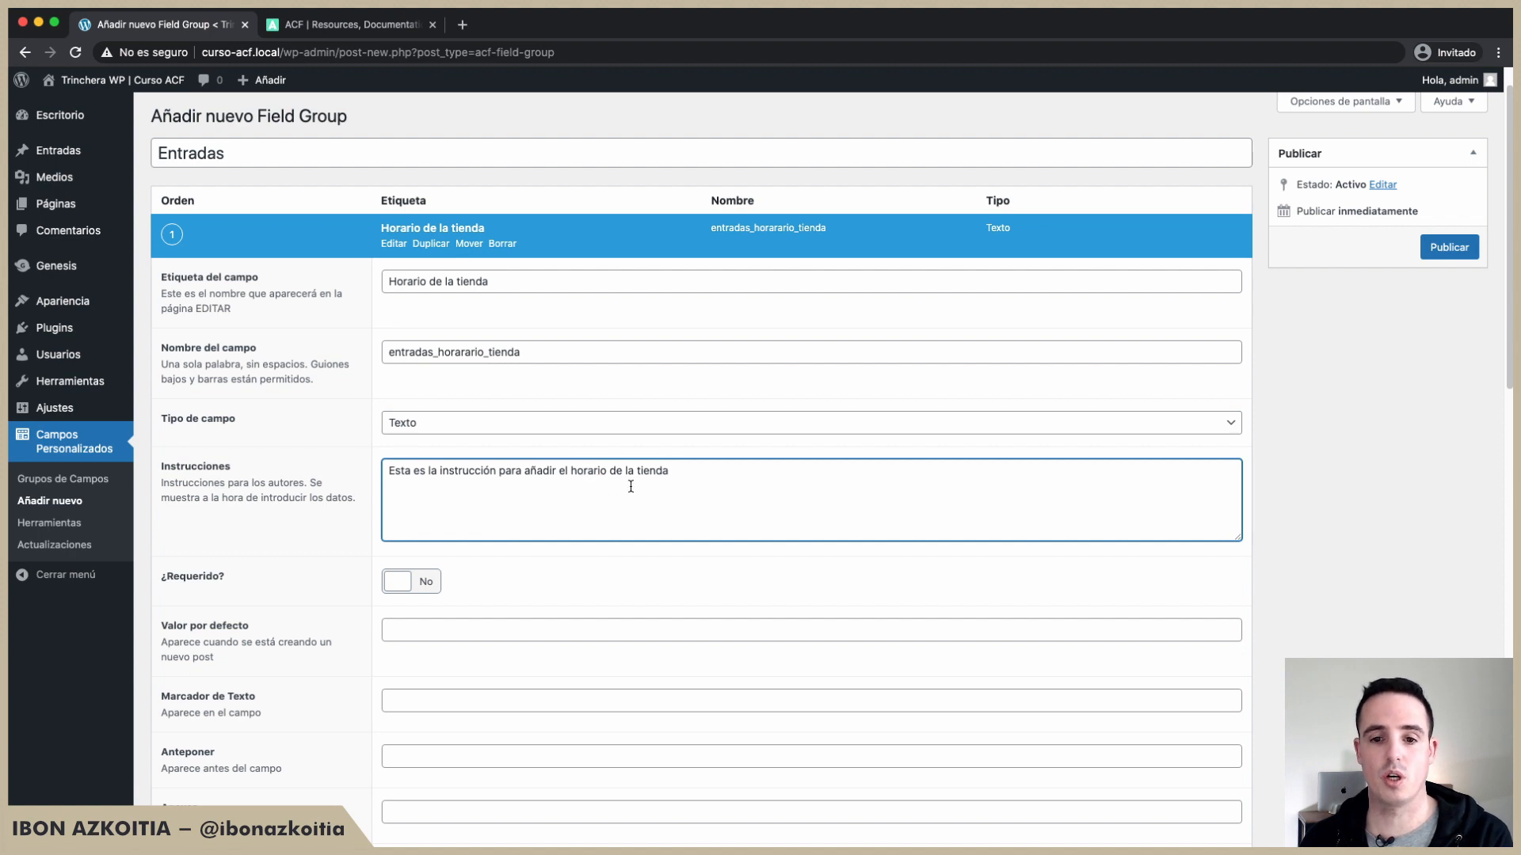
pyautogui.click(701, 478)
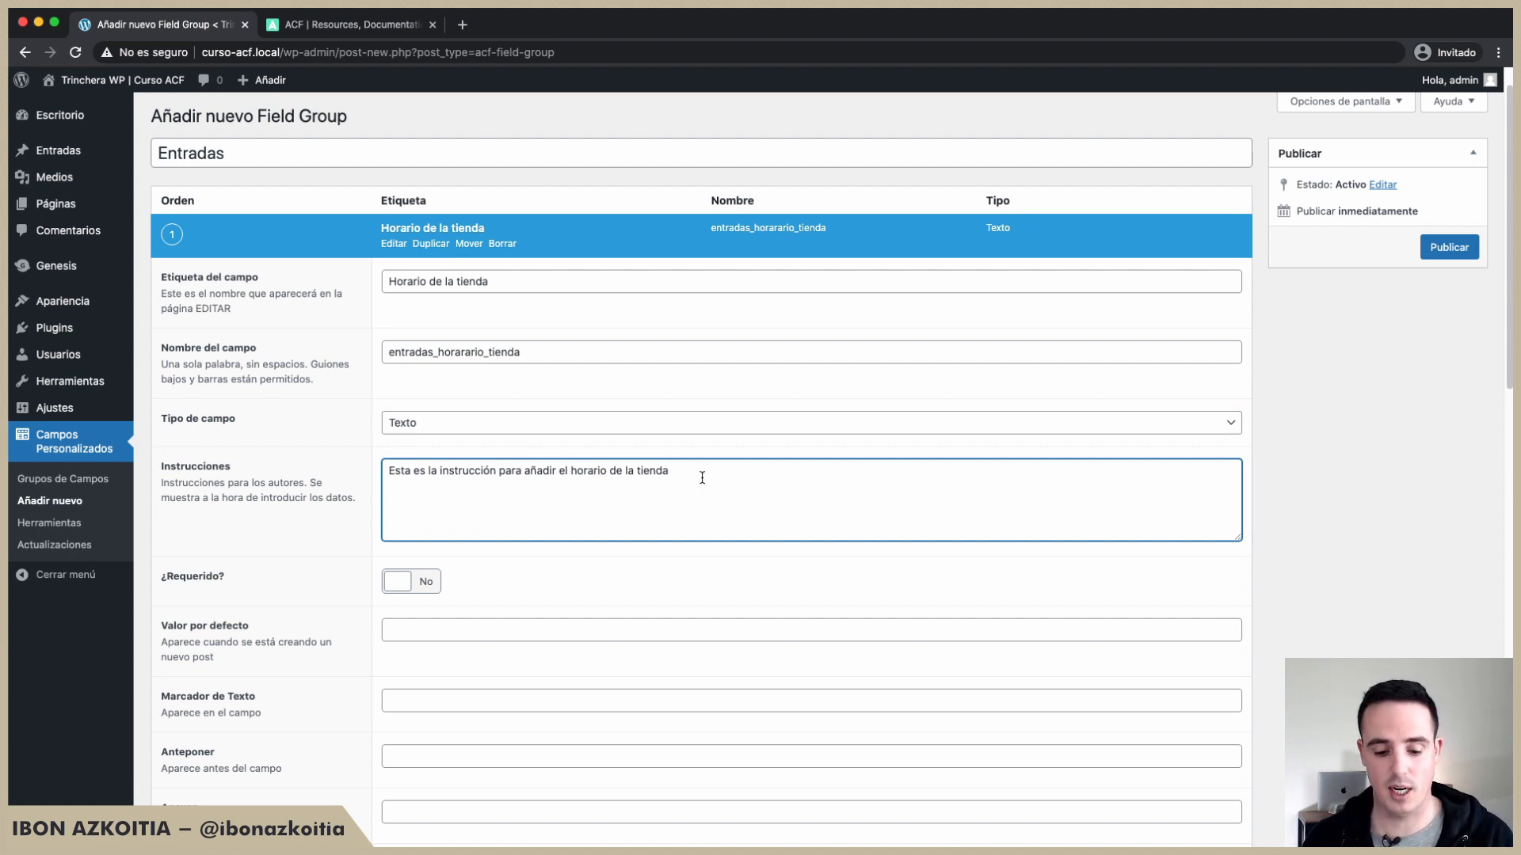
# Step: Try making the shop hours field required and turn the requirement back off
pyautogui.scroll(-5, 347, 546)
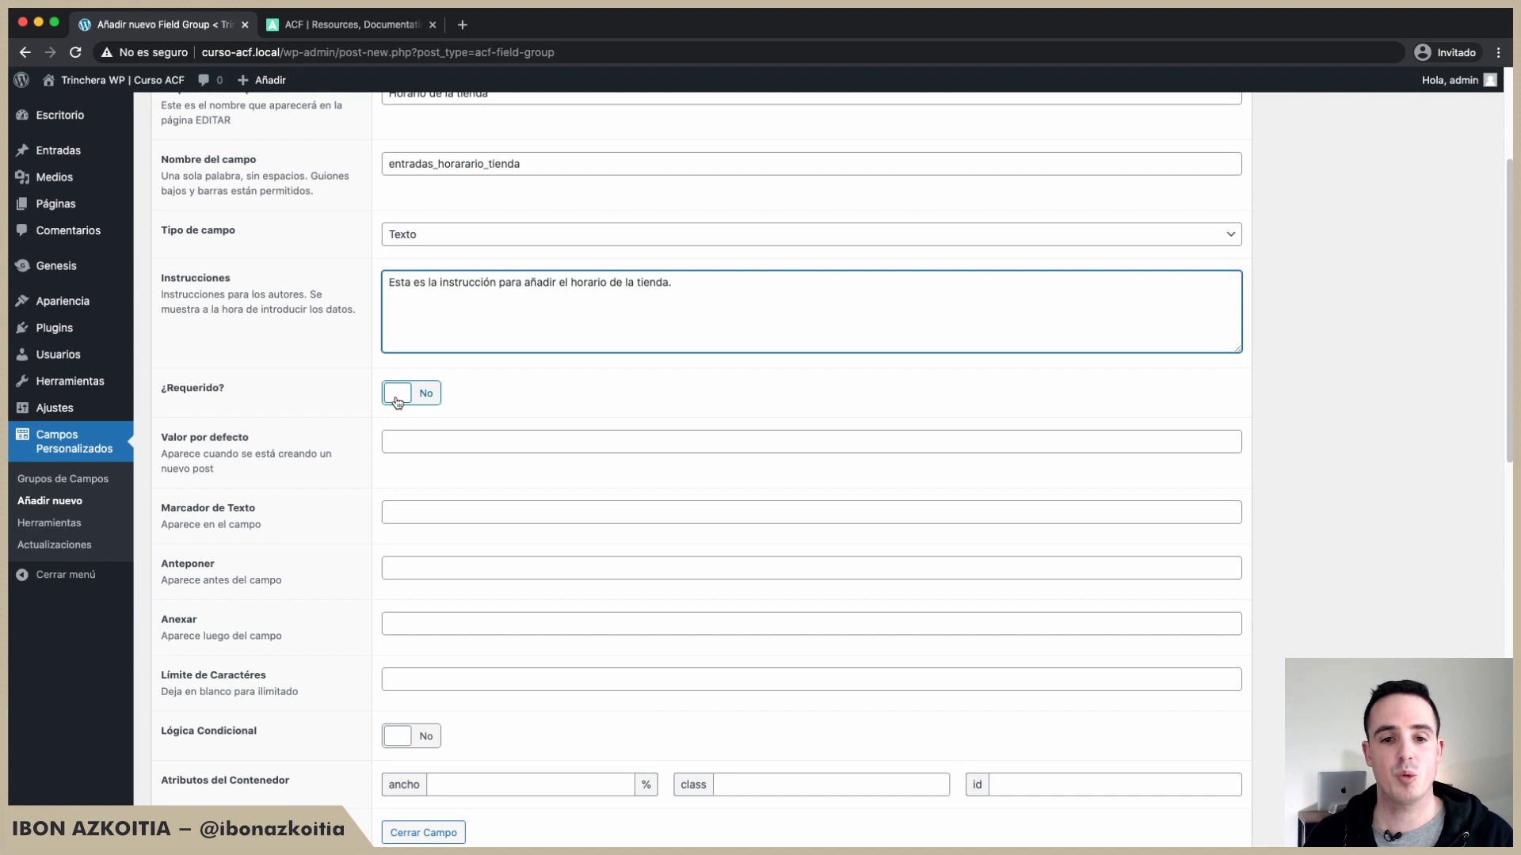
pyautogui.scroll(3, 367, 519)
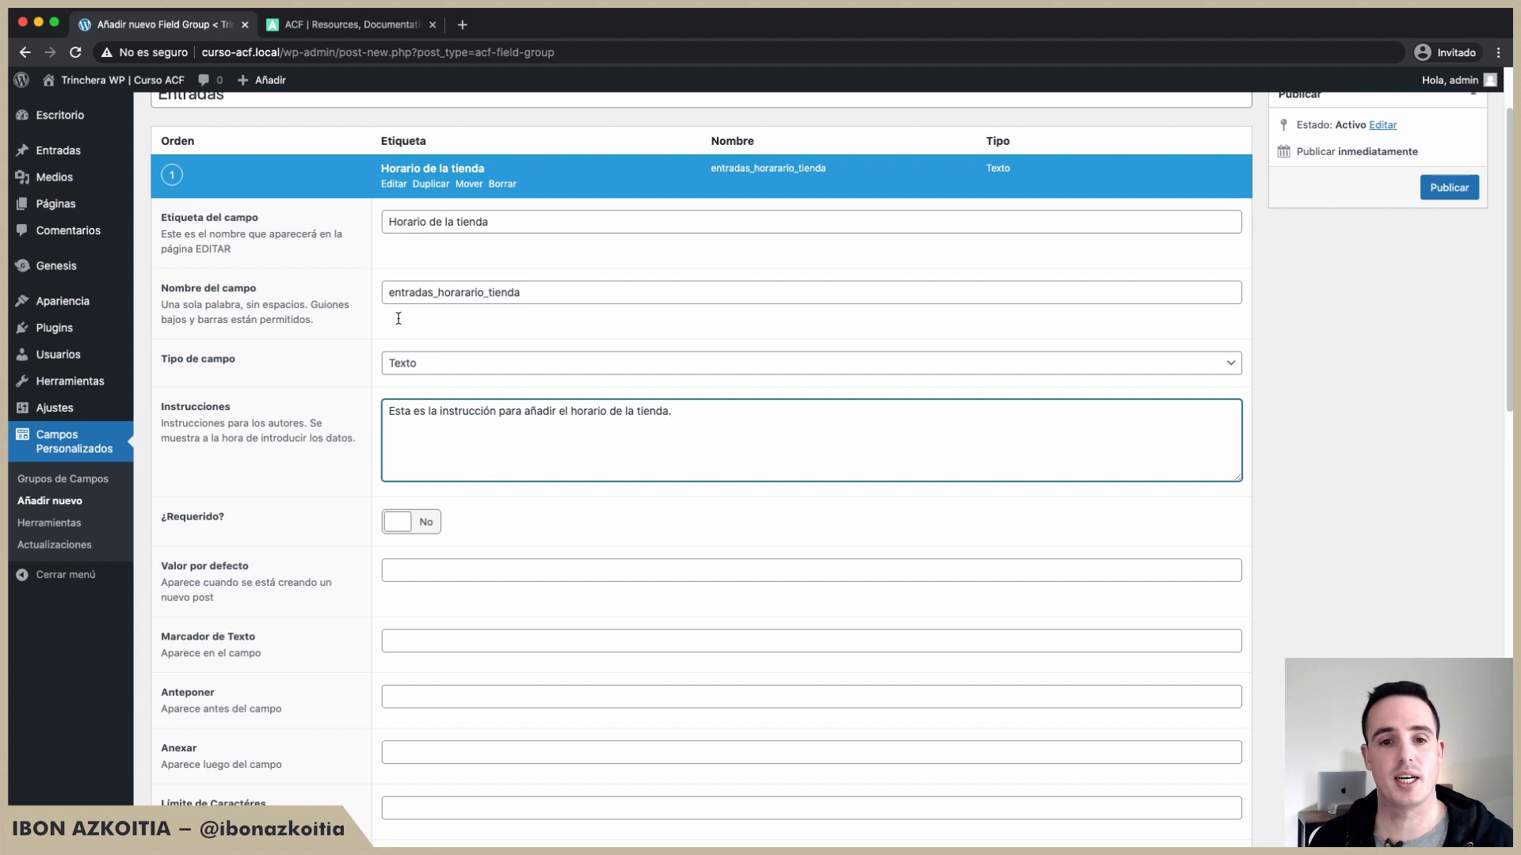
pyautogui.click(425, 524)
pyautogui.click(408, 524)
pyautogui.scroll(-3, 451, 565)
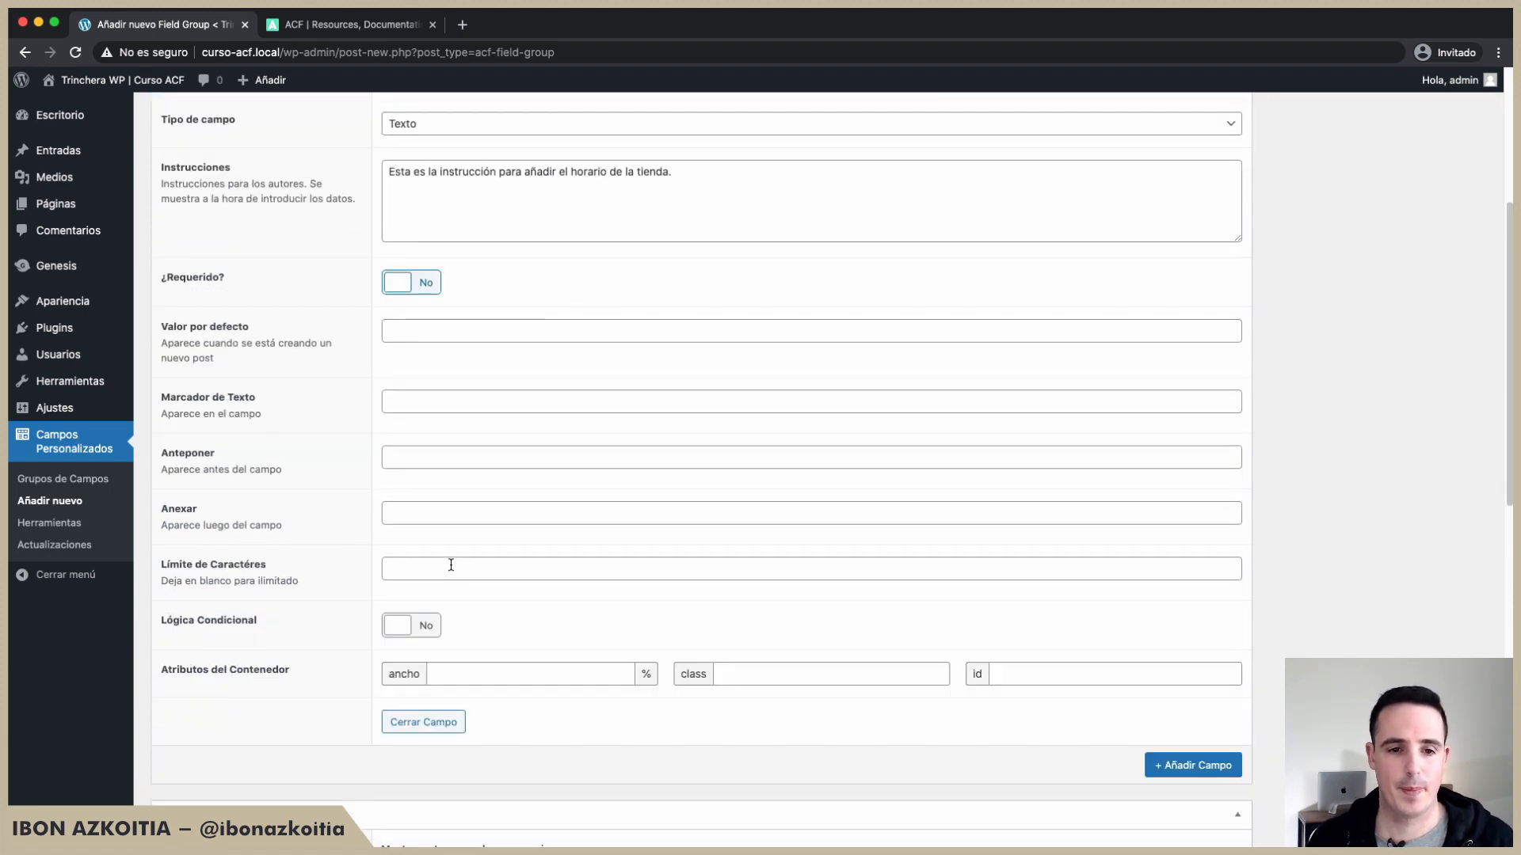
# Step: Set the field's placeholder text (Marcador de Texto) to "10:00 - 11:00", leaving the default value empty
pyautogui.click(407, 332)
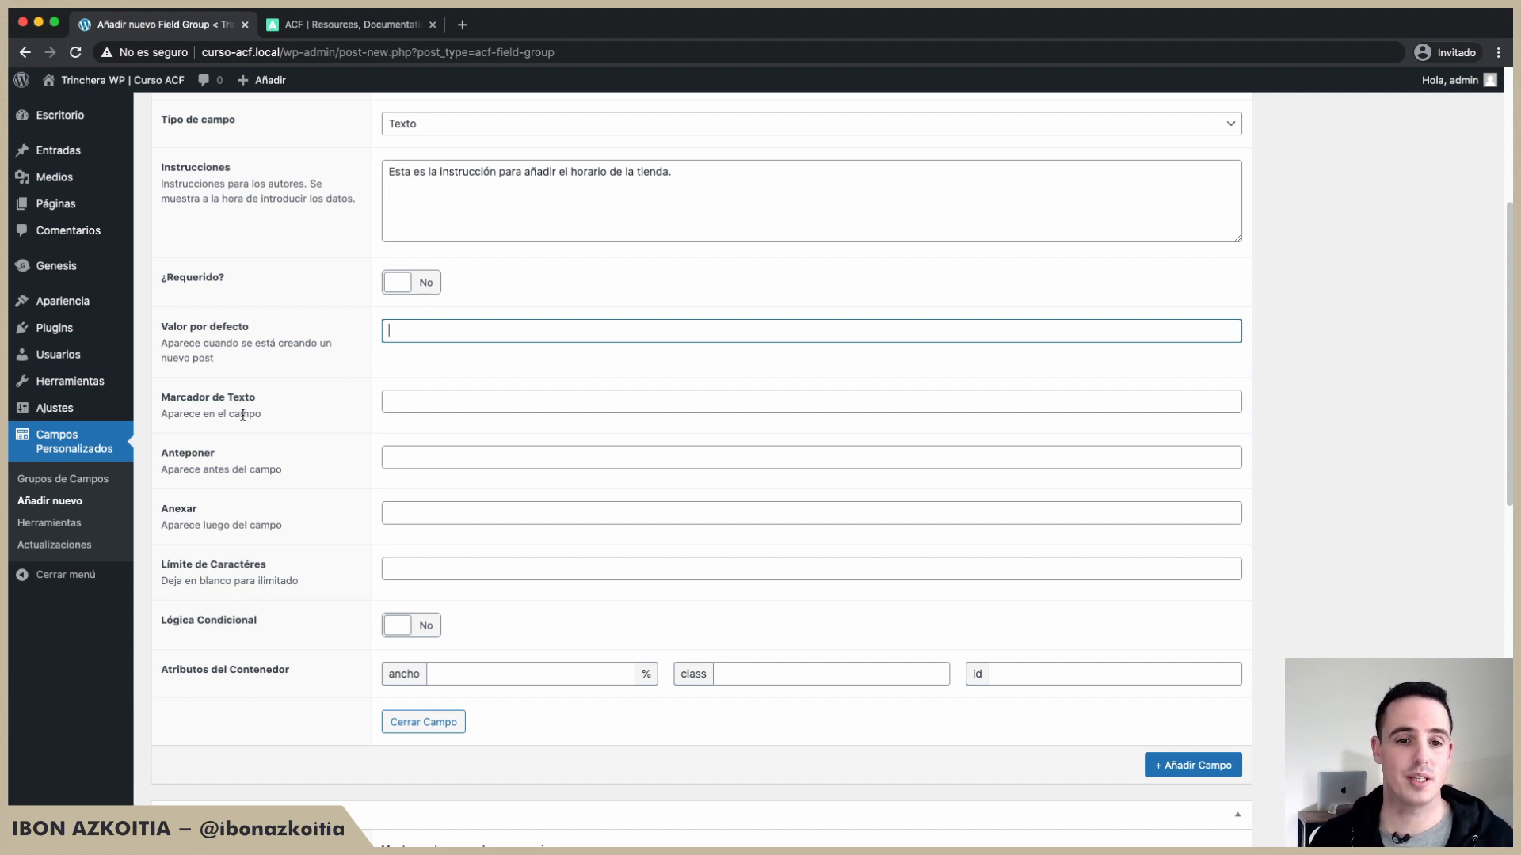
pyautogui.click(401, 399)
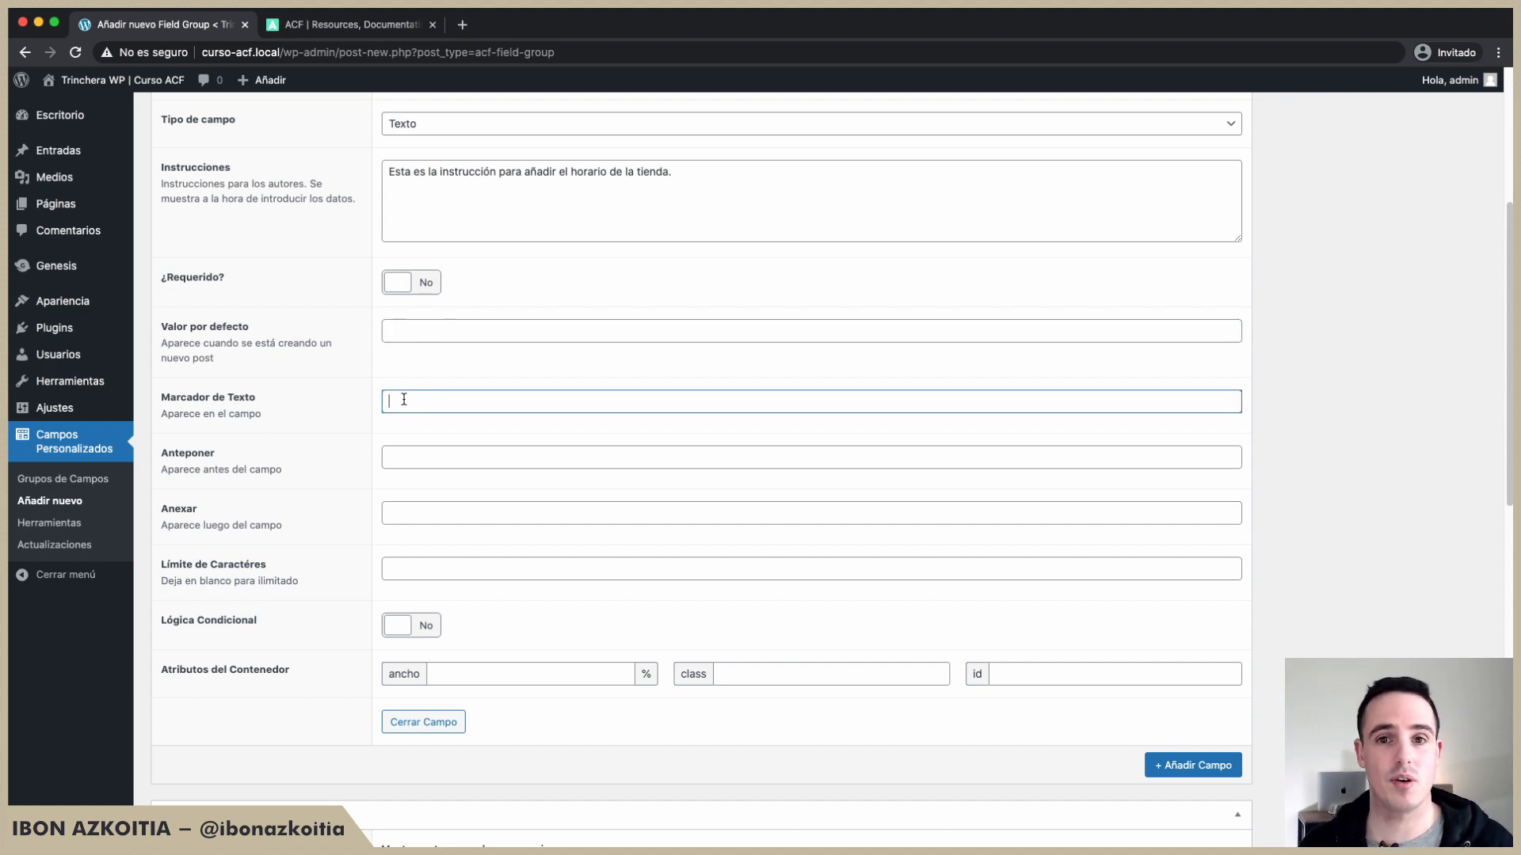
pyautogui.write('10:')
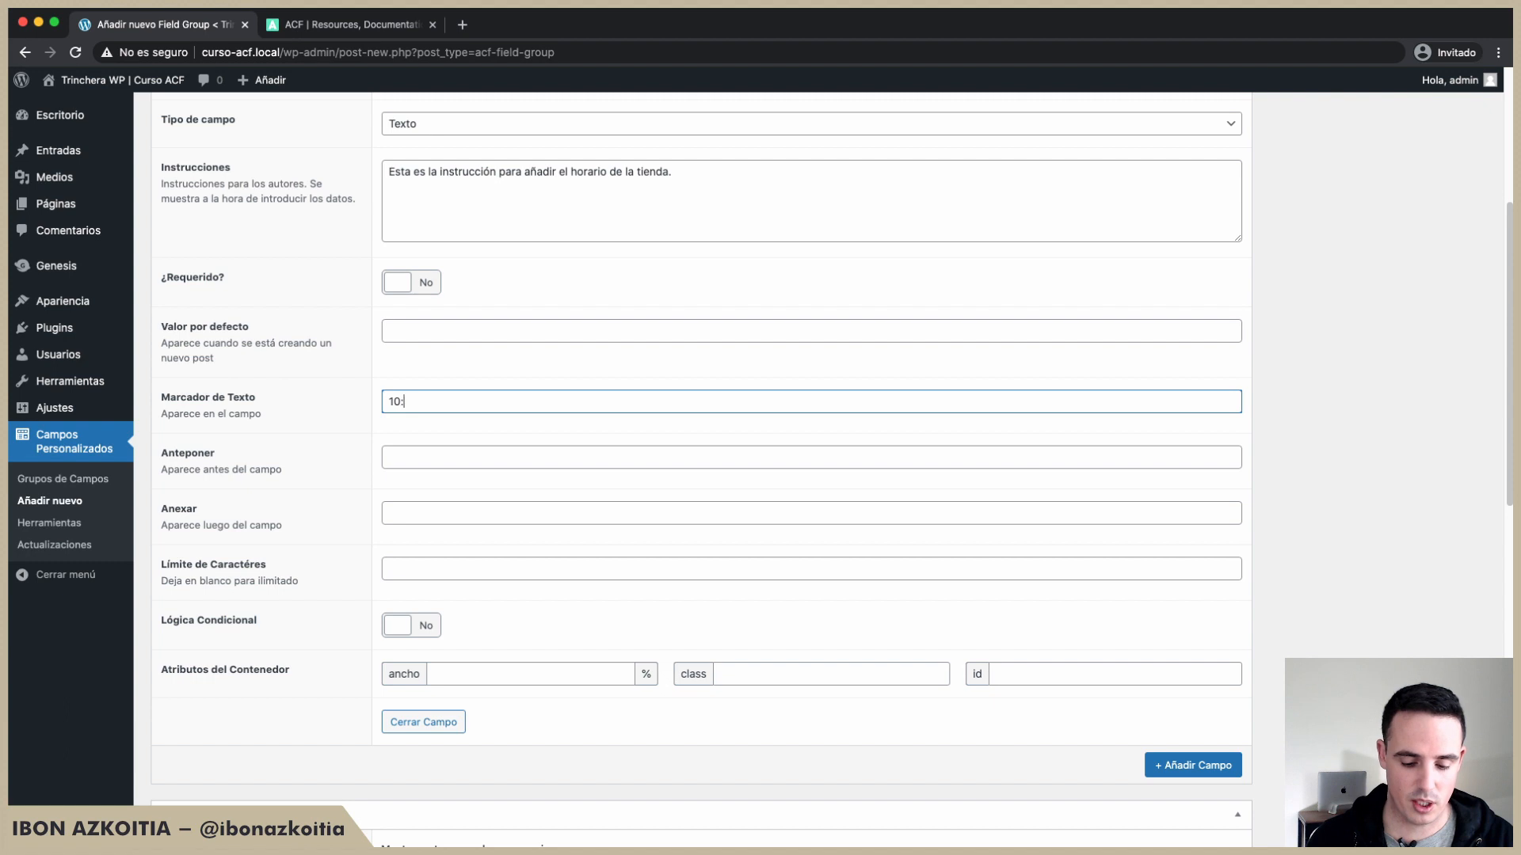
pyautogui.write('00 - 11:00')
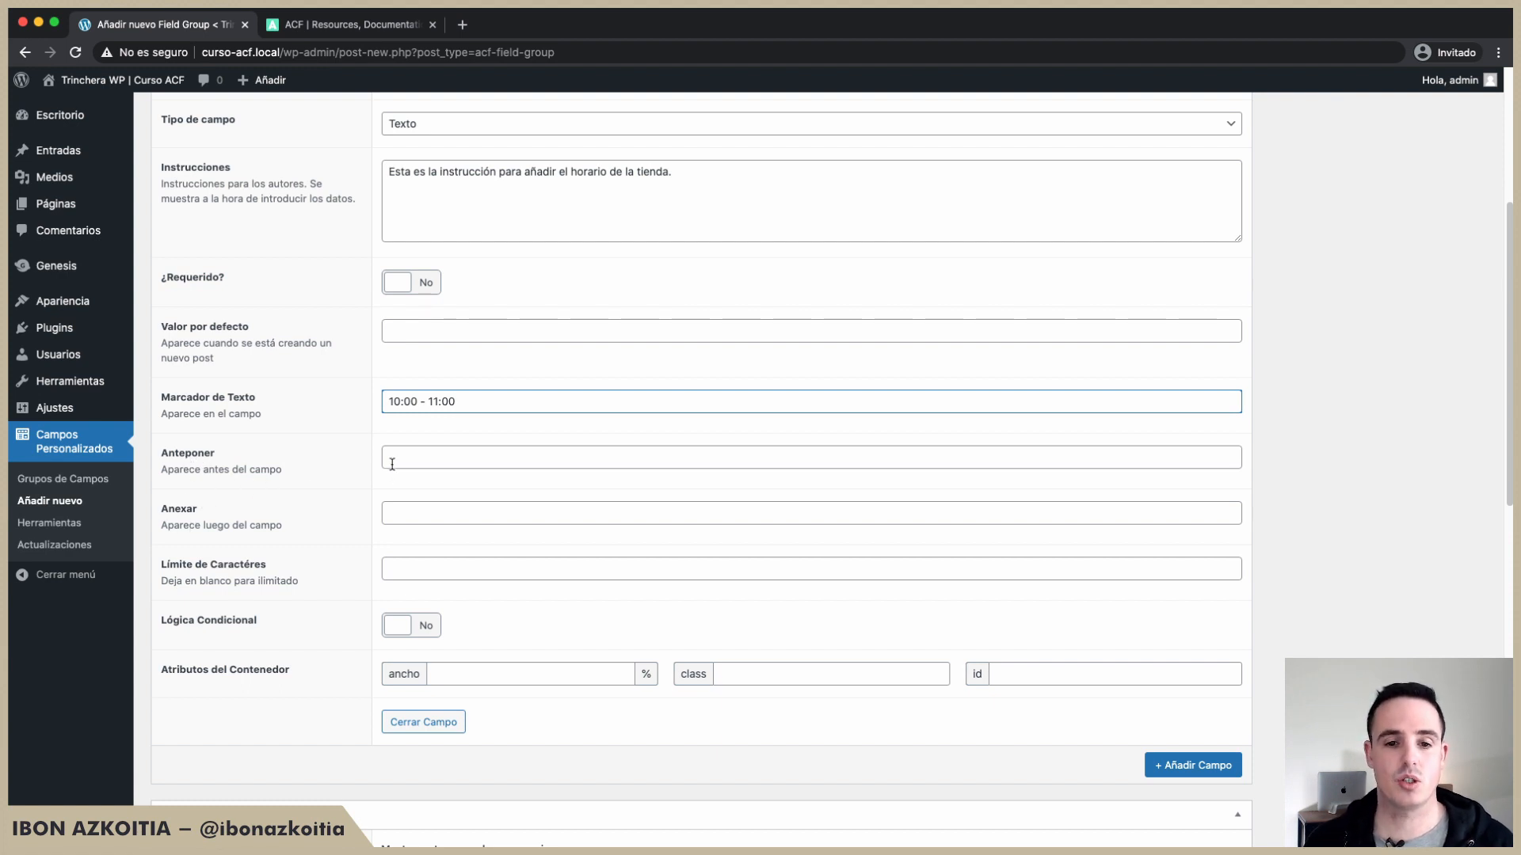
# Step: Set the text appended after the field (Anexar) to a euro sign "€" with a leading space
pyautogui.click(403, 515)
pyautogui.write('H')
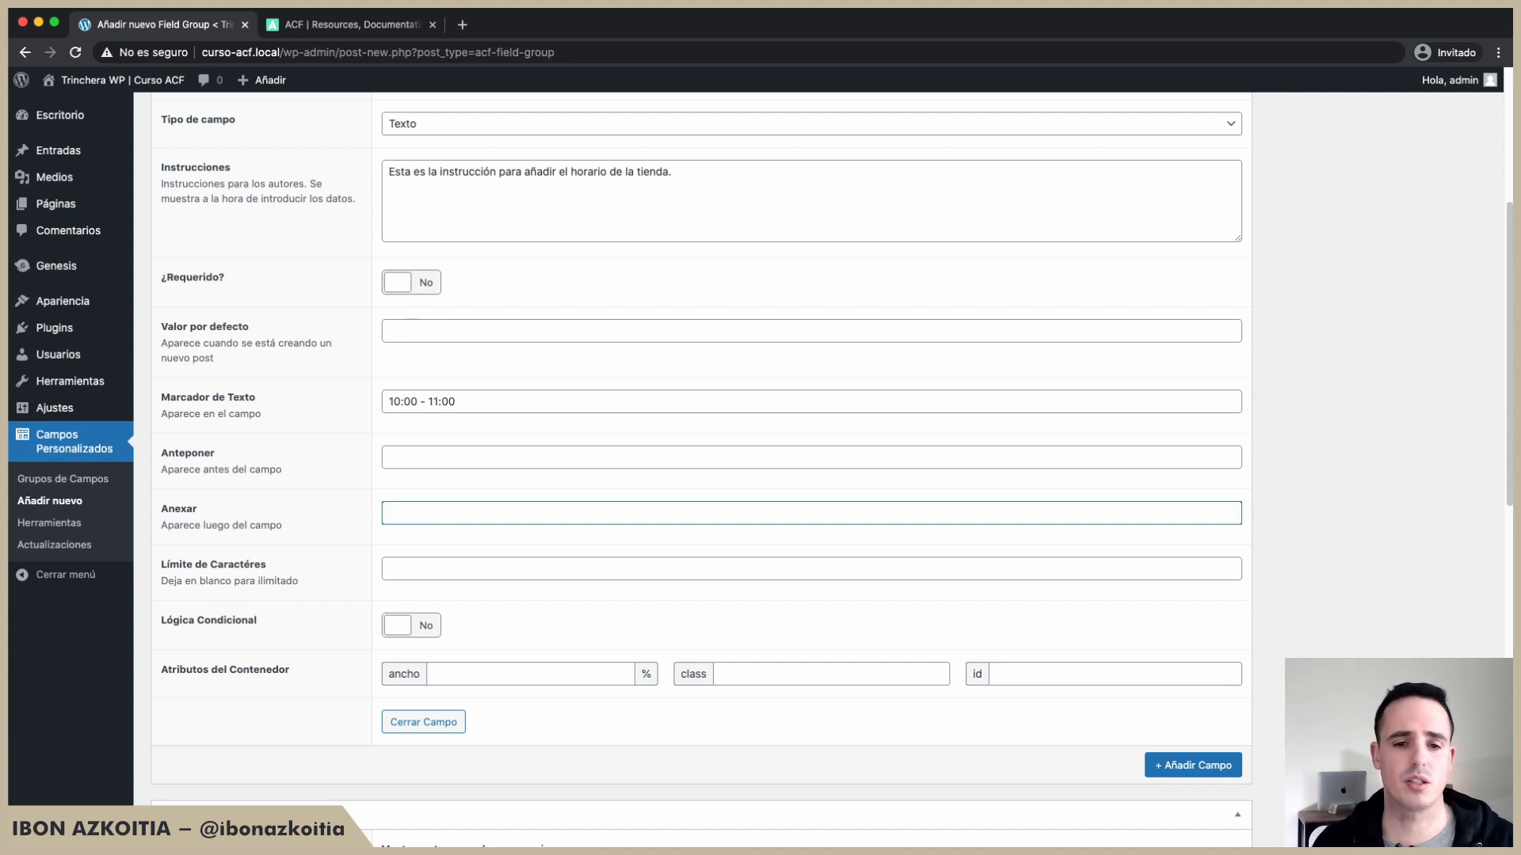
pyautogui.write('€')
pyautogui.press('Left')
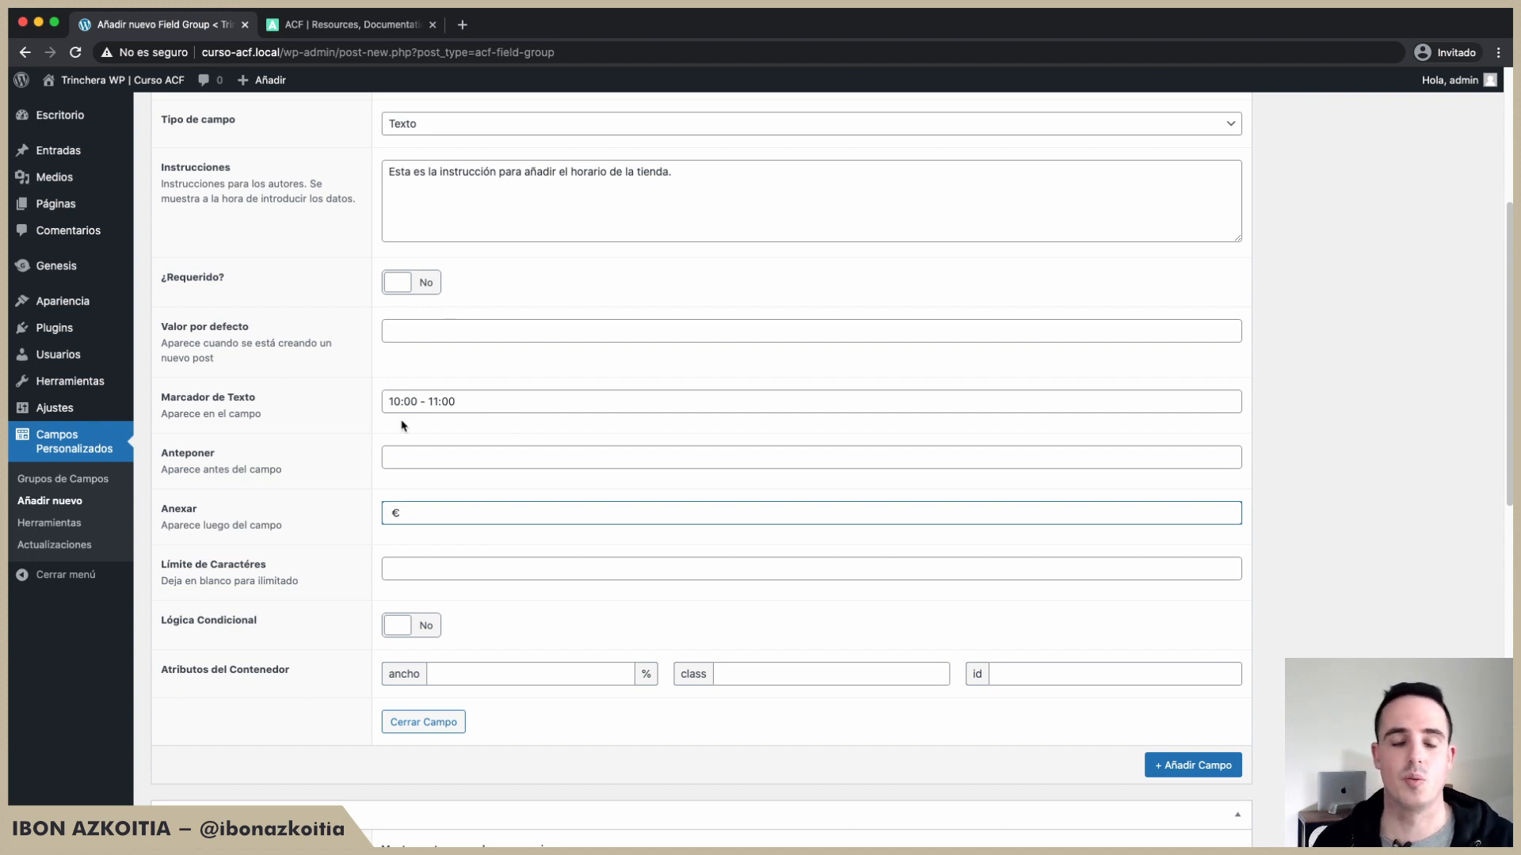
pyautogui.scroll(3, 401, 427)
pyautogui.scroll(3, 493, 135)
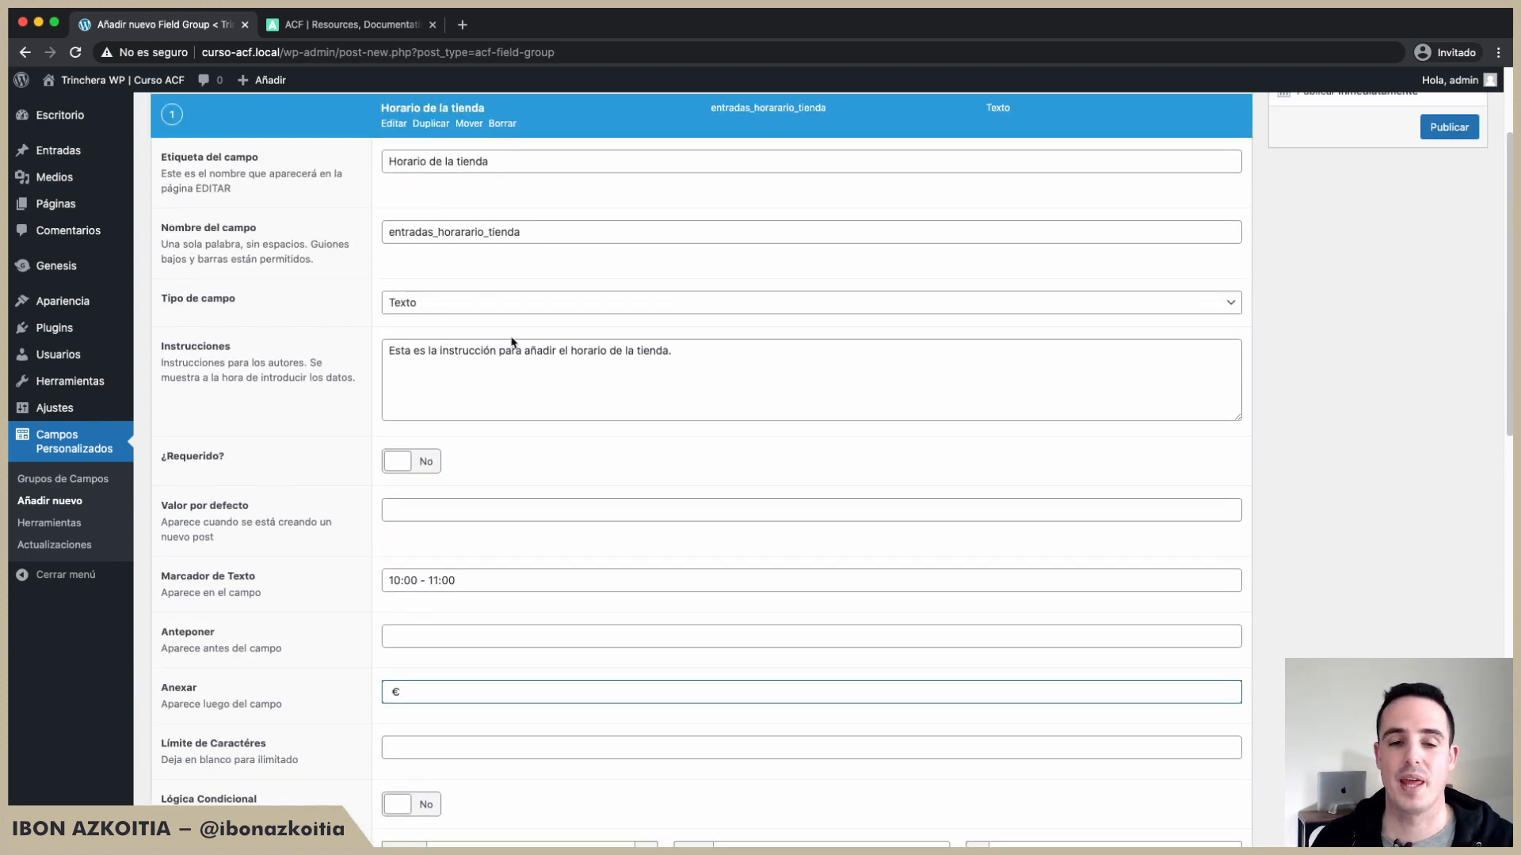
pyautogui.scroll(-6, 511, 342)
pyautogui.scroll(2, 509, 340)
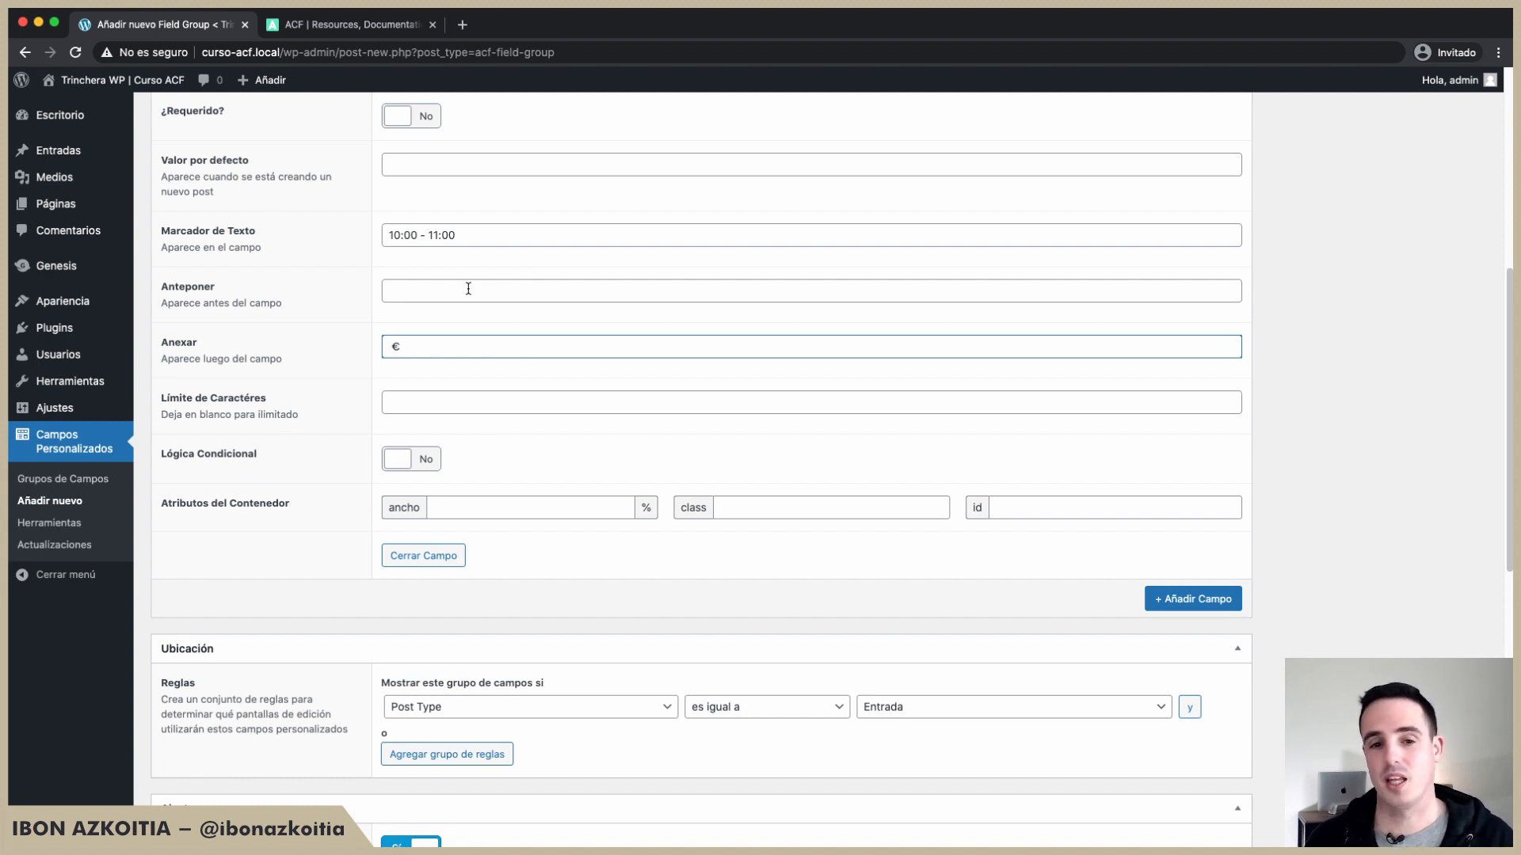
# Step: Clear the euro sign from the shop hours field's appended text (Anexar)
pyautogui.moveTo(434, 346); pyautogui.dragTo(381, 347)
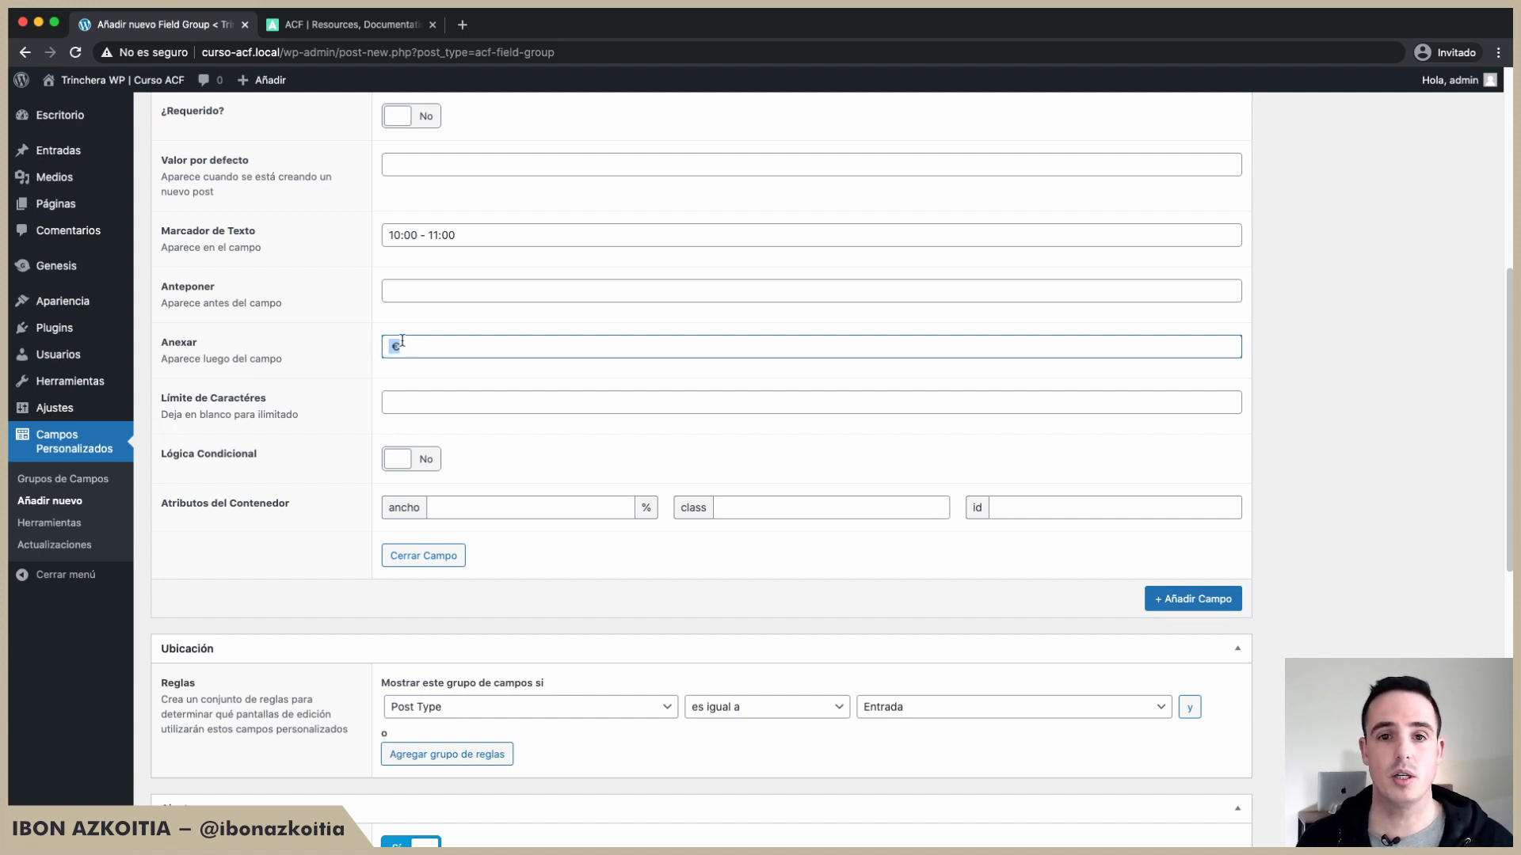
pyautogui.scroll(5, 409, 343)
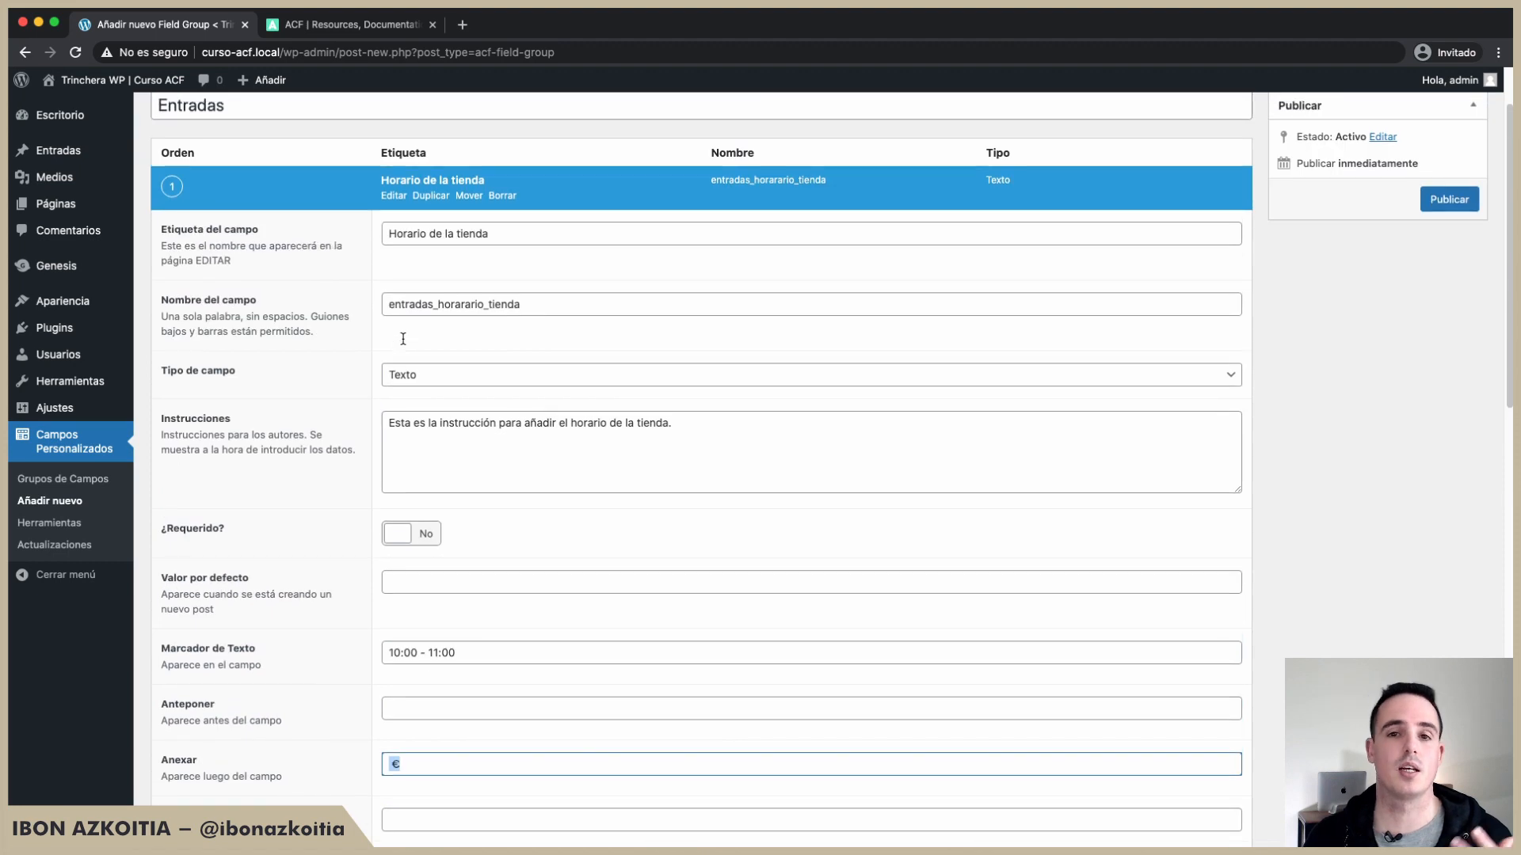
pyautogui.click(505, 229)
pyautogui.scroll(-3, 455, 241)
pyautogui.scroll(-1, 455, 242)
pyautogui.doubleClick(388, 434)
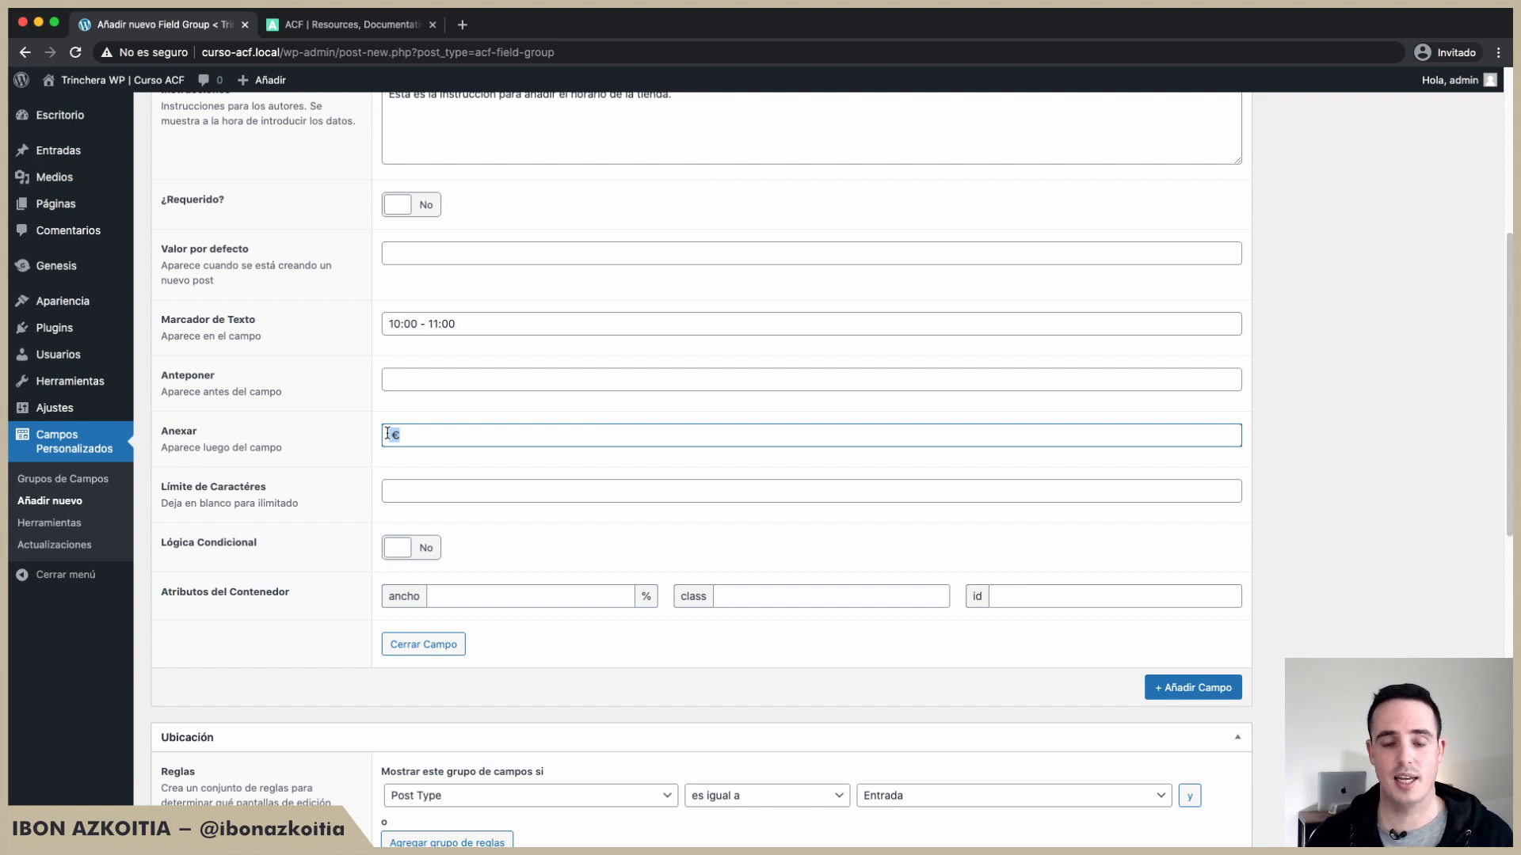
pyautogui.scroll(3, 435, 448)
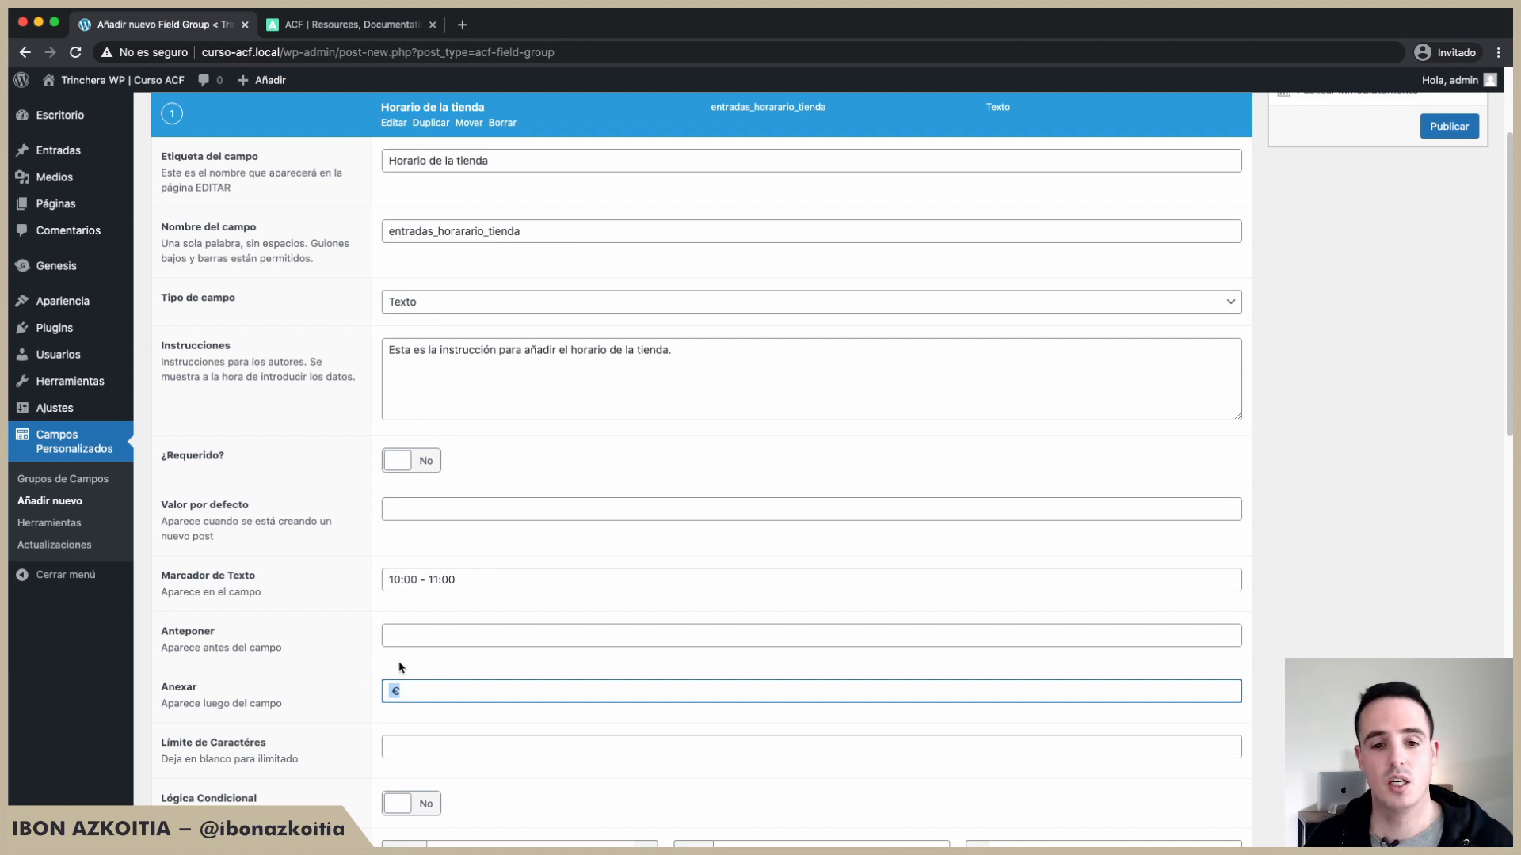
pyautogui.scroll(-3, 398, 667)
pyautogui.press('BackSpace')
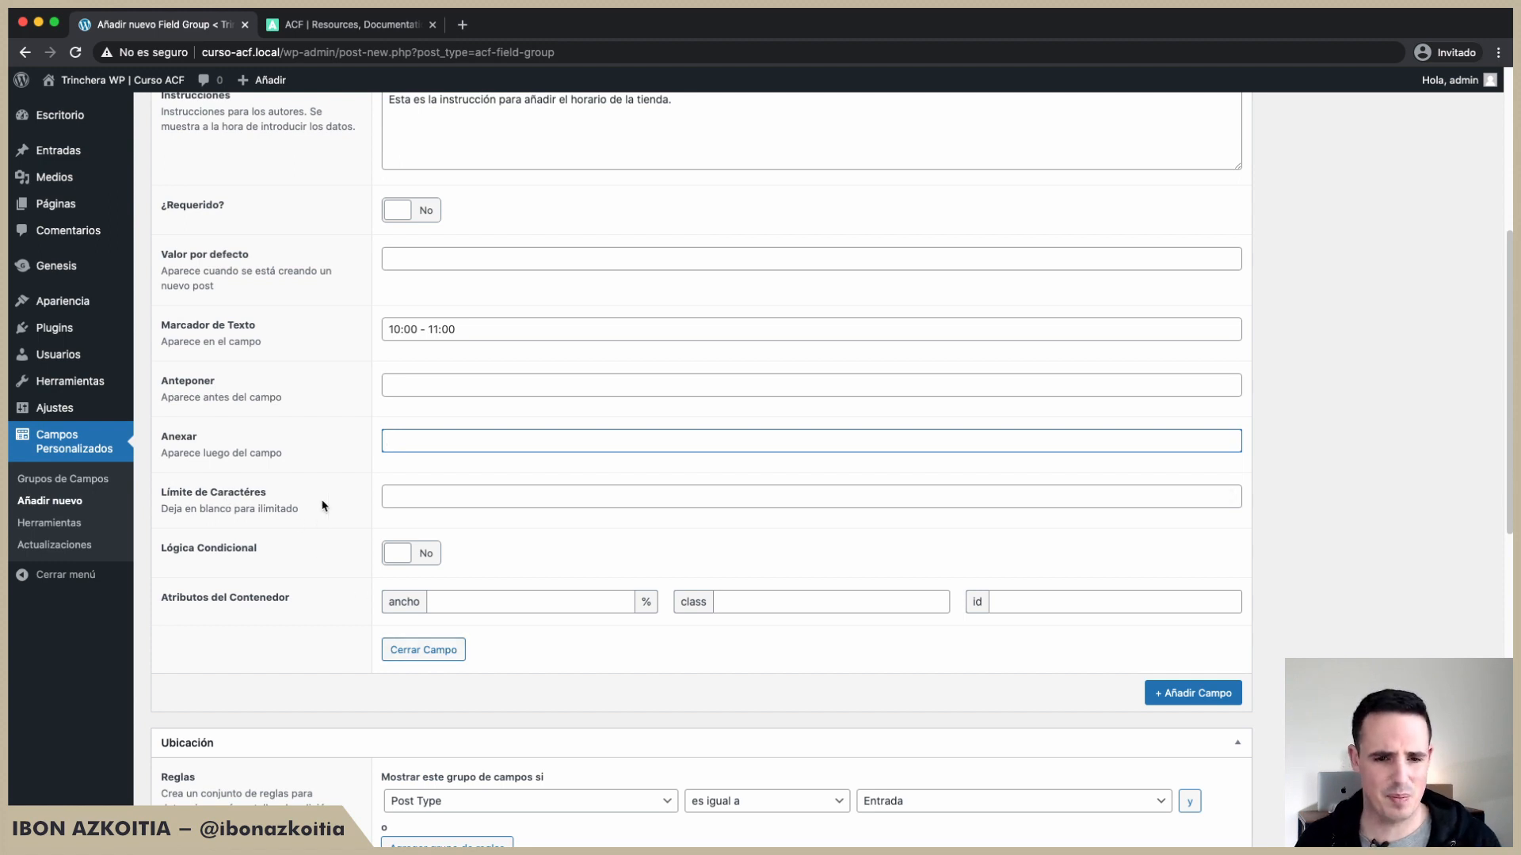
# Step: Try enabling conditional logic (Lógica Condicional) for the shop hours field and turn it back off
pyautogui.scroll(4, 456, 544)
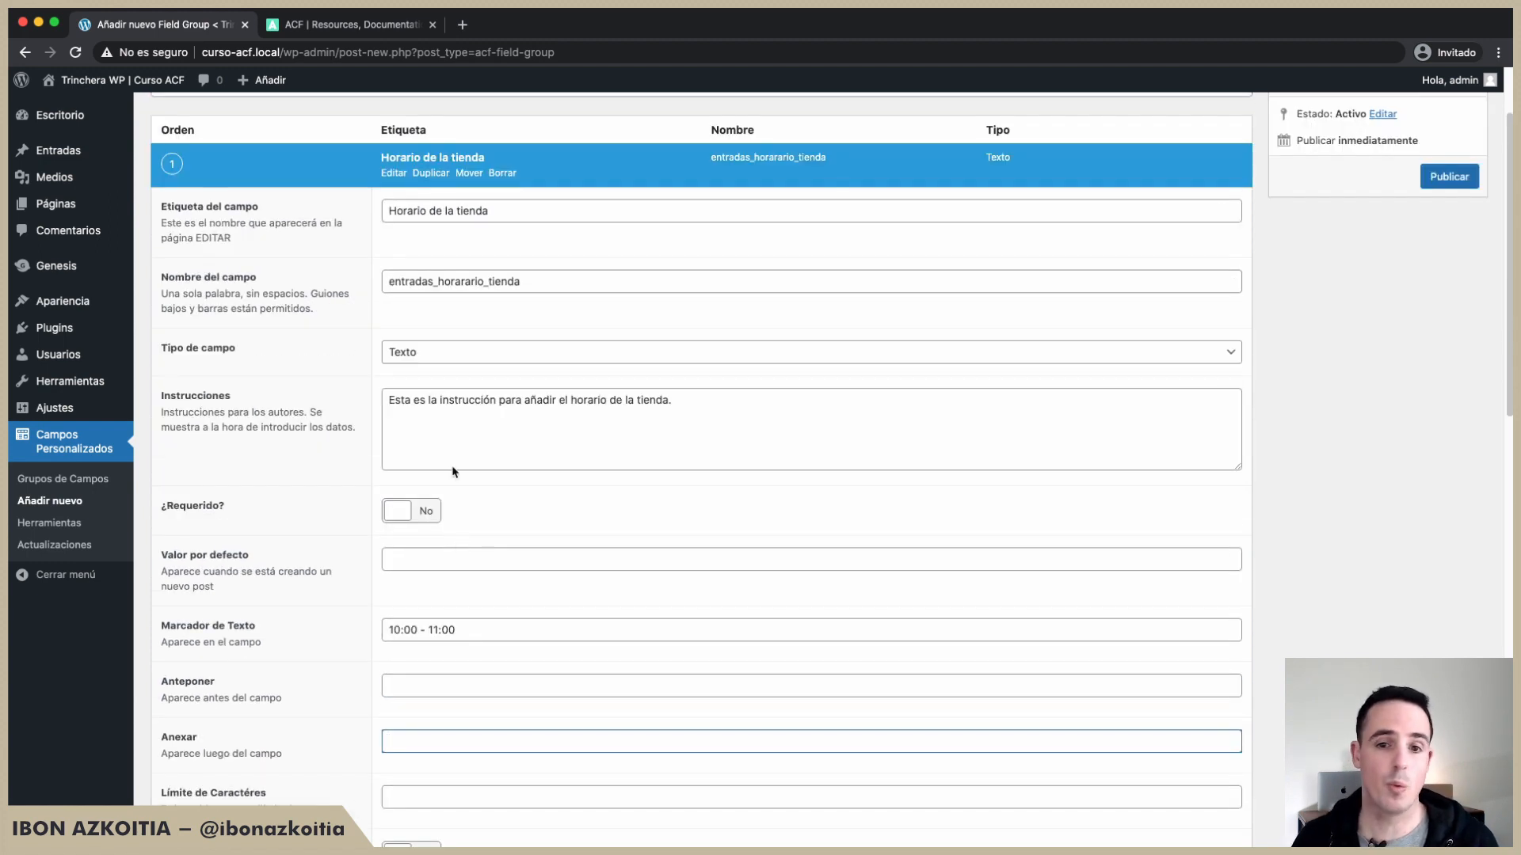
pyautogui.scroll(-4, 404, 594)
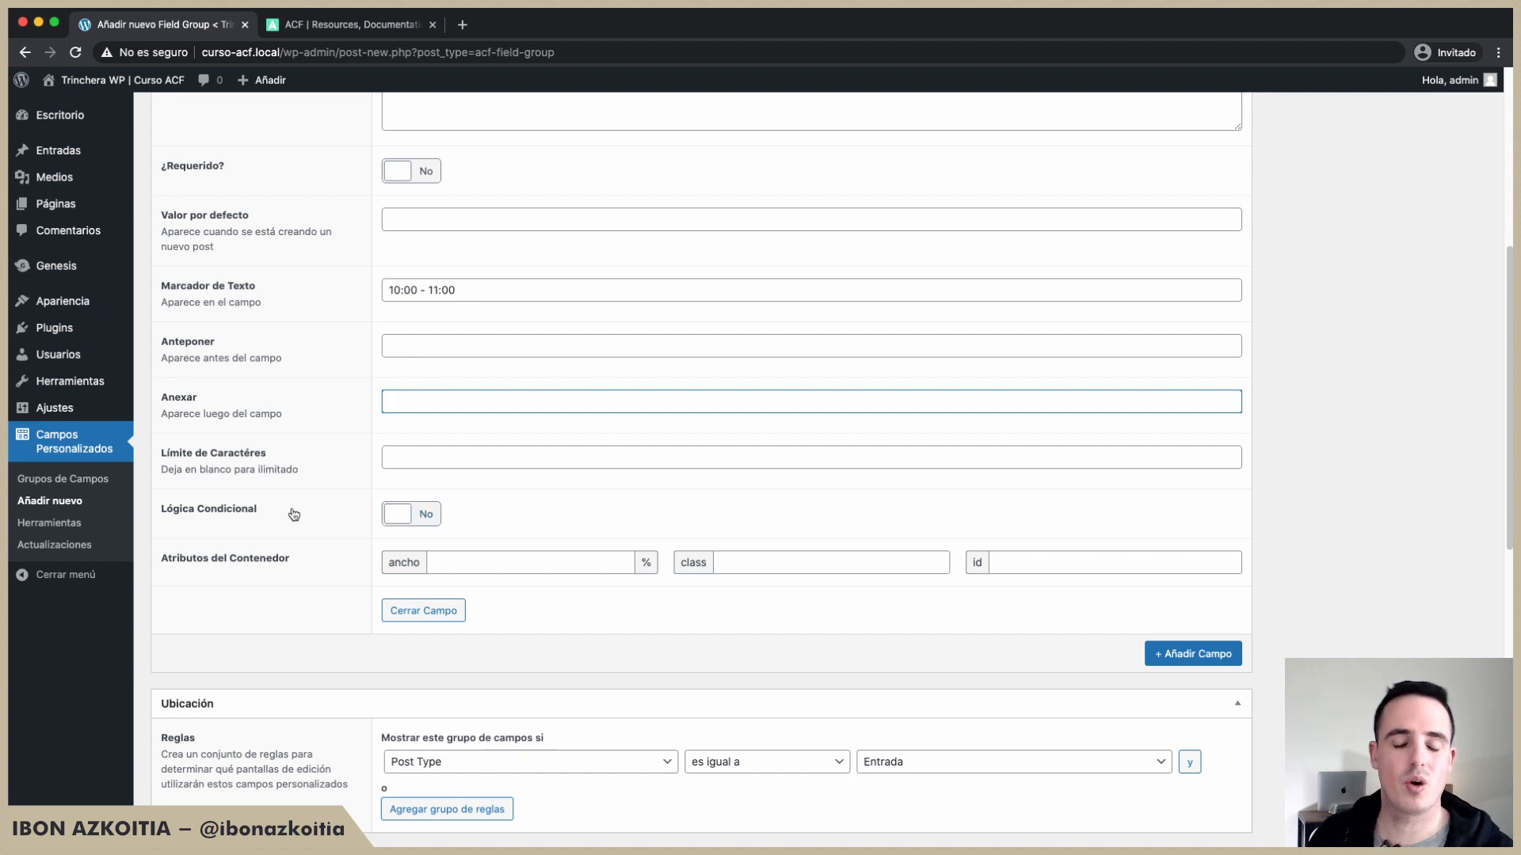
pyautogui.click(428, 517)
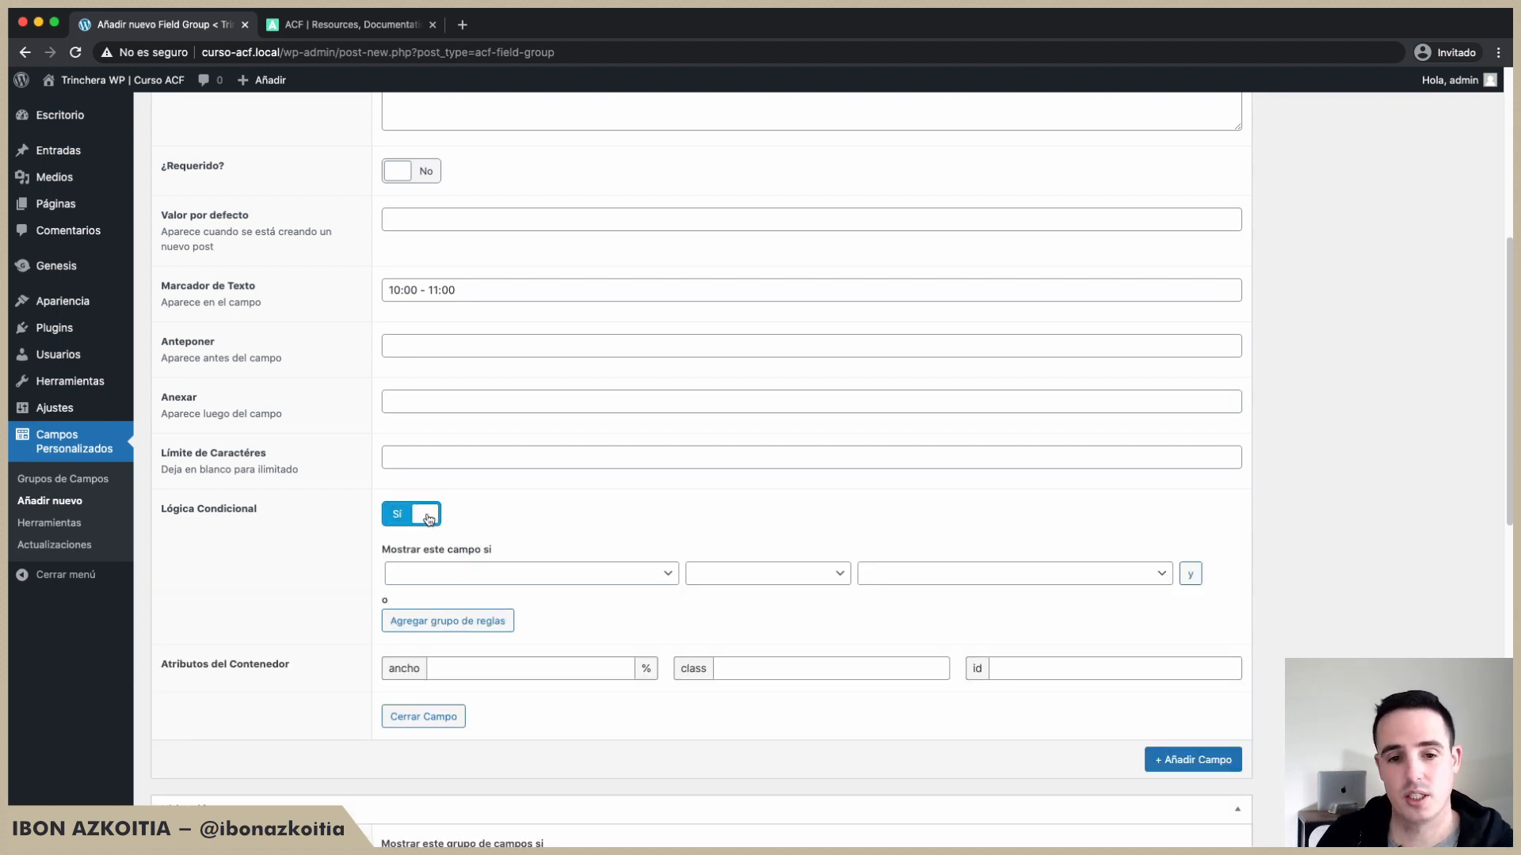
pyautogui.click(434, 573)
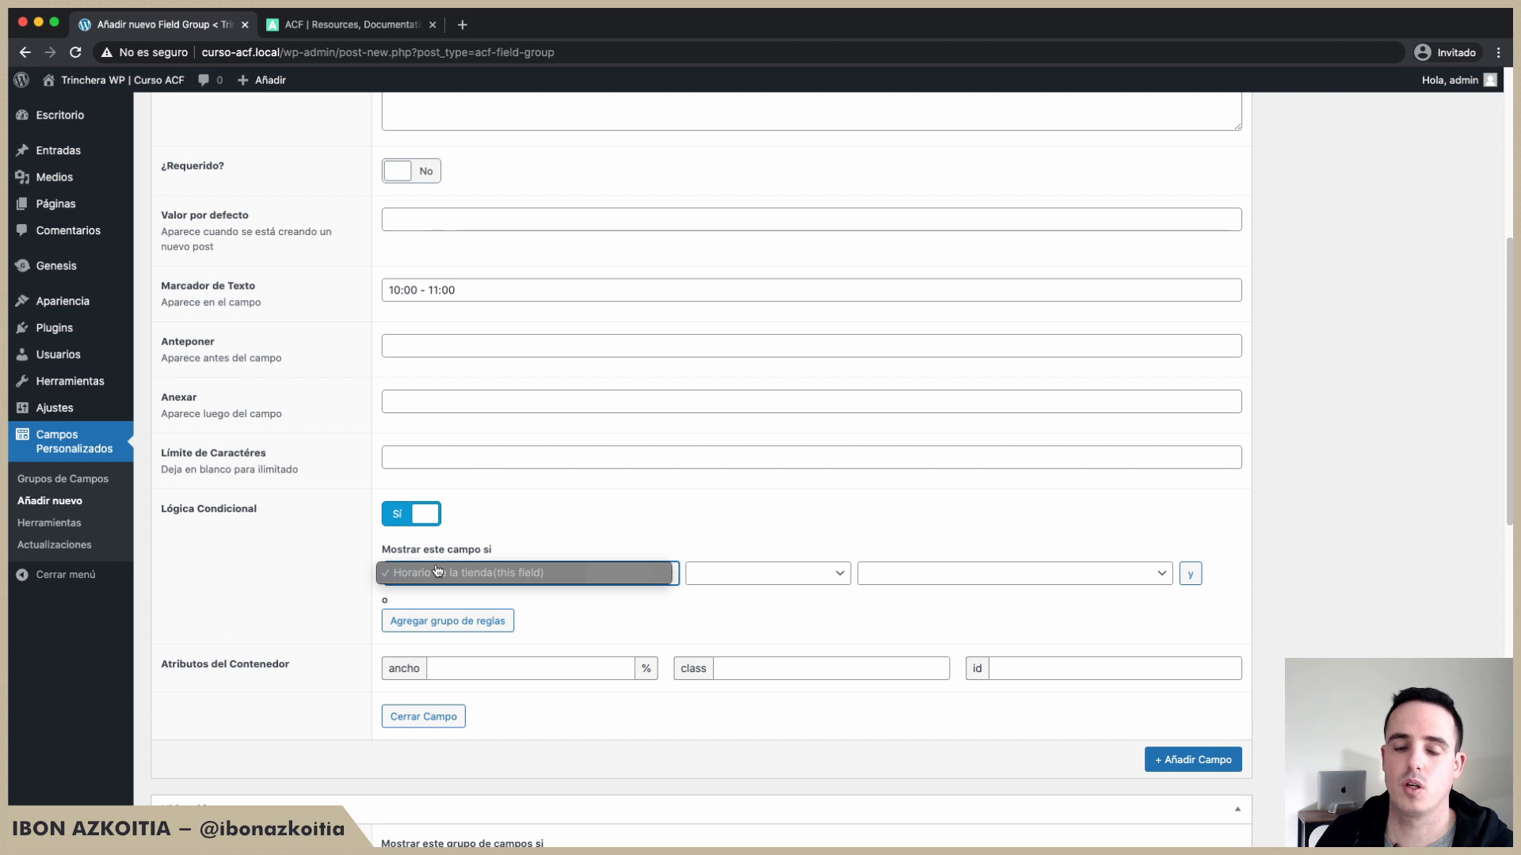
pyautogui.click(412, 516)
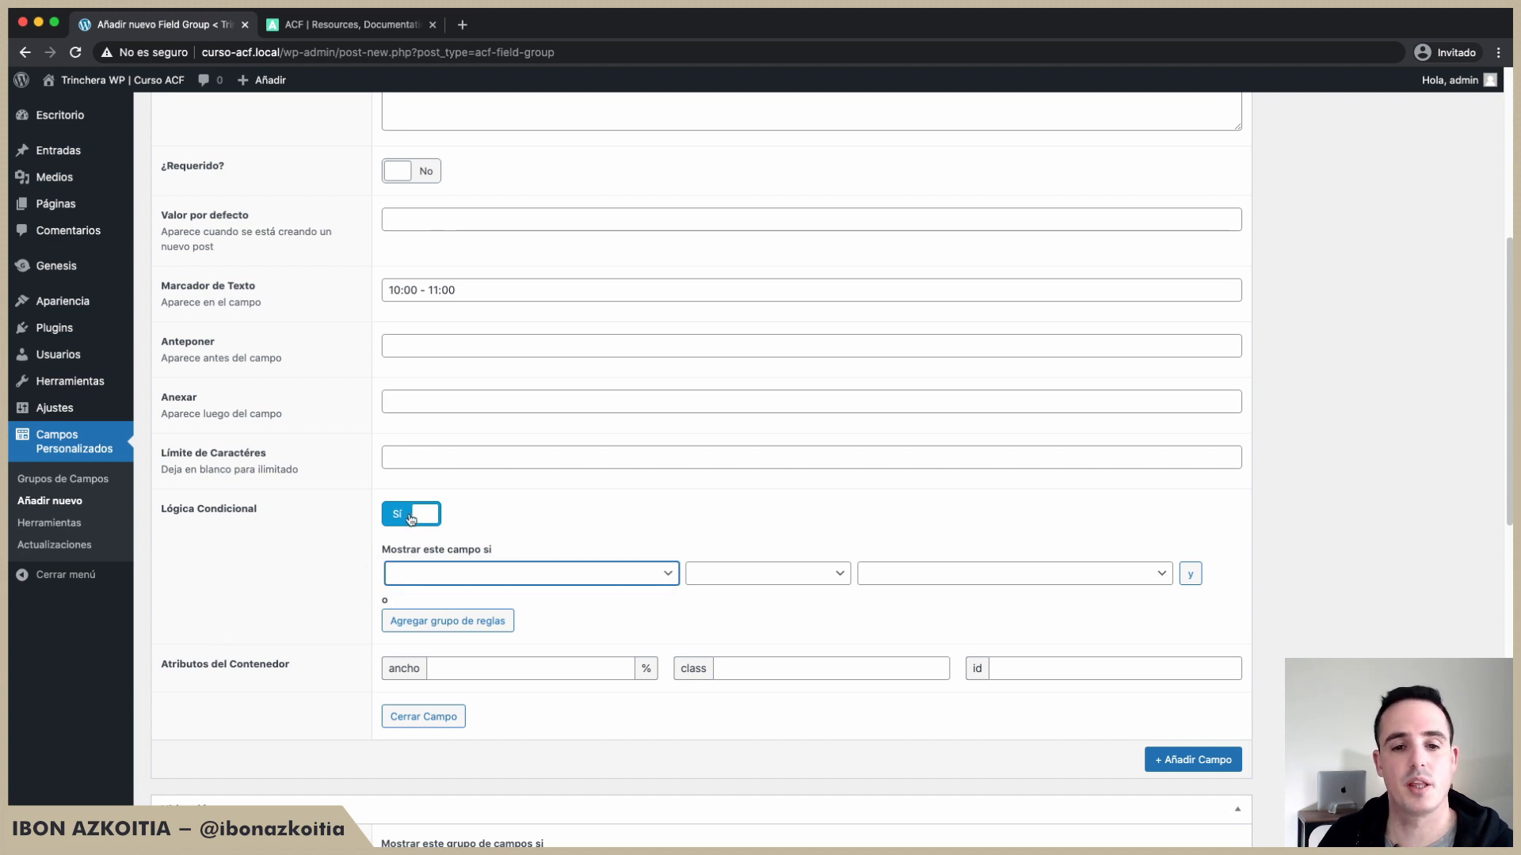
pyautogui.click(412, 515)
pyautogui.scroll(1, 498, 517)
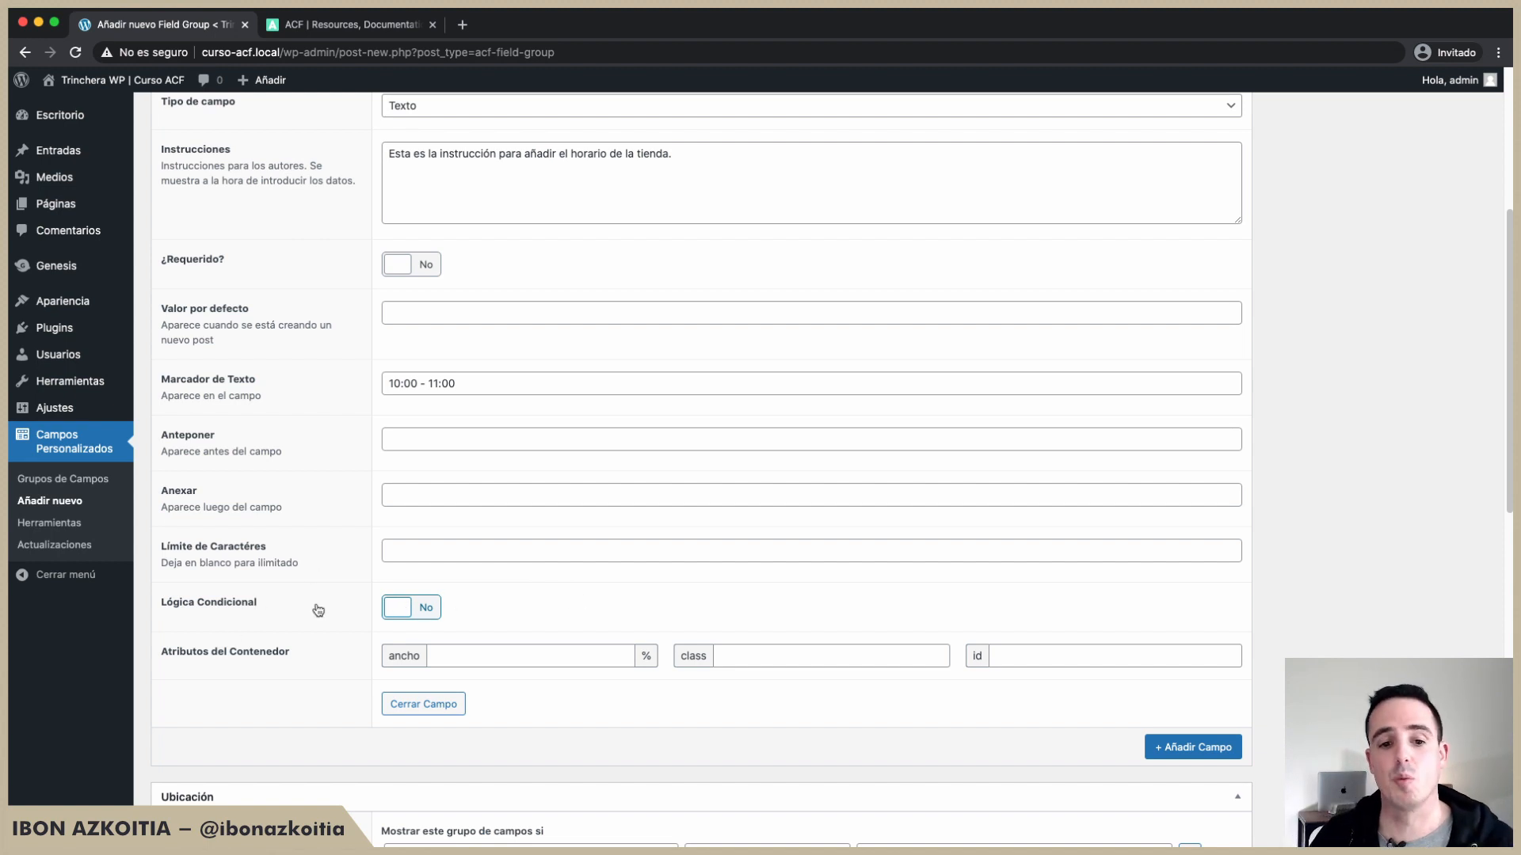
pyautogui.scroll(-2, 502, 621)
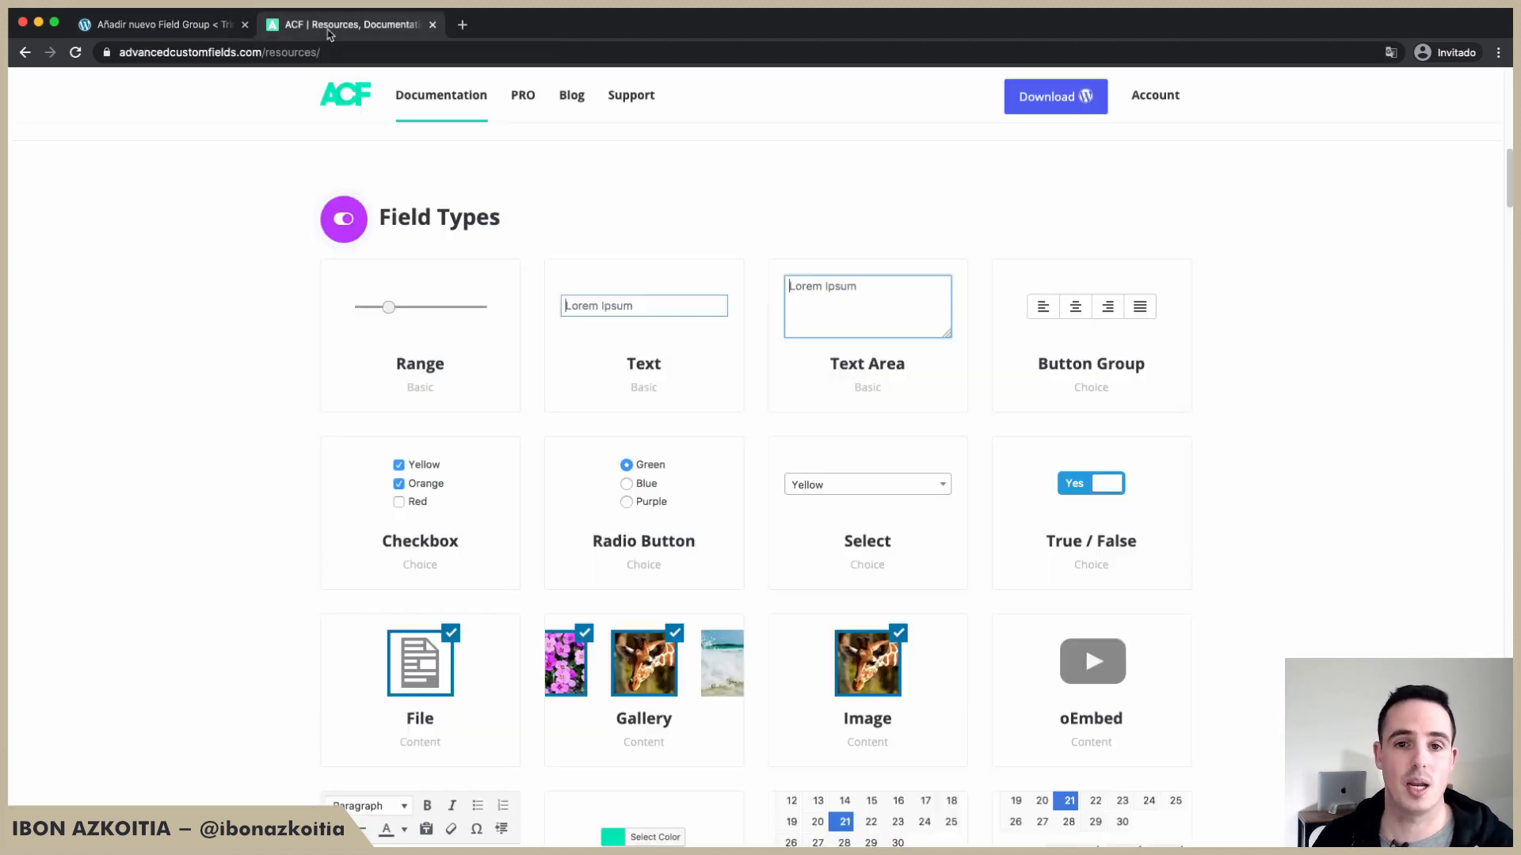
# Step: Switch to the ACF website, view its home page, and return to the WordPress field group editor
pyautogui.click(332, 29)
pyautogui.click(344, 114)
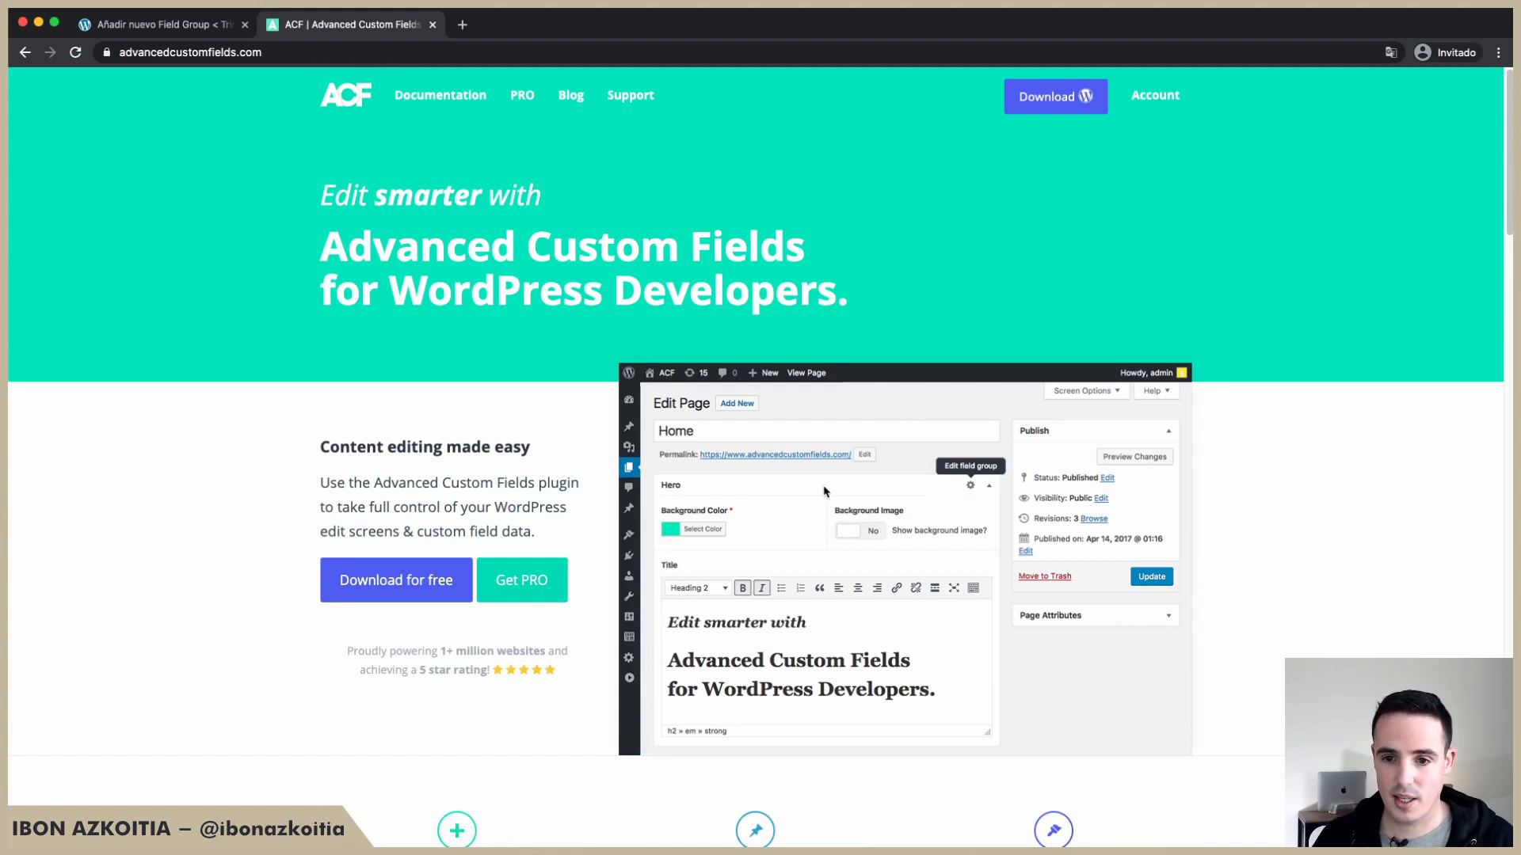
pyautogui.click(194, 32)
# Step: Add a second field to the Entradas group and collapse the Horario de la tienda field
pyautogui.click(468, 556)
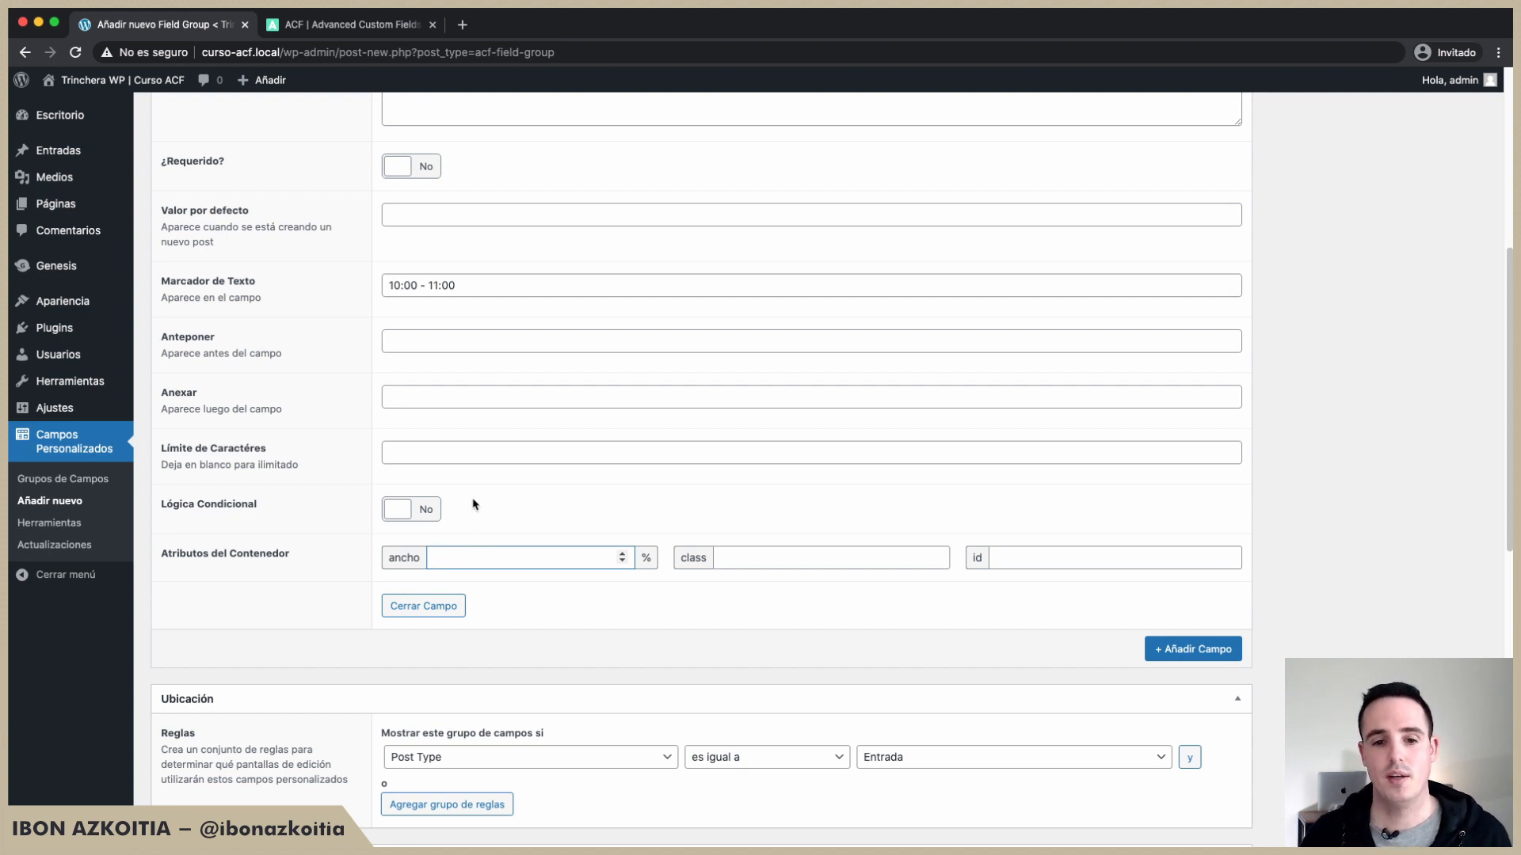
pyautogui.scroll(4, 606, 523)
pyautogui.scroll(-6, 610, 521)
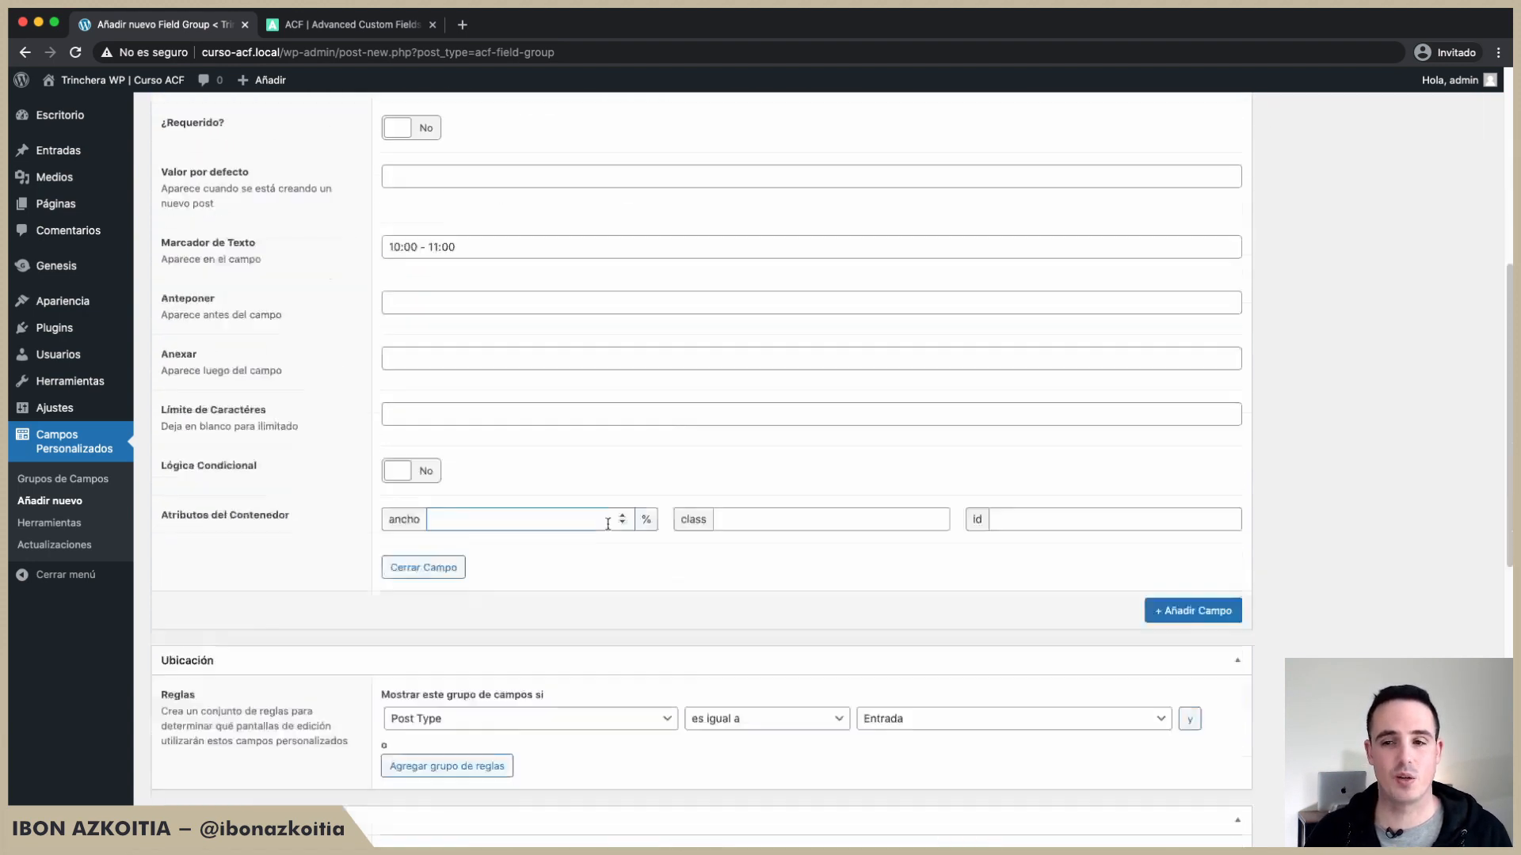
pyautogui.click(1180, 519)
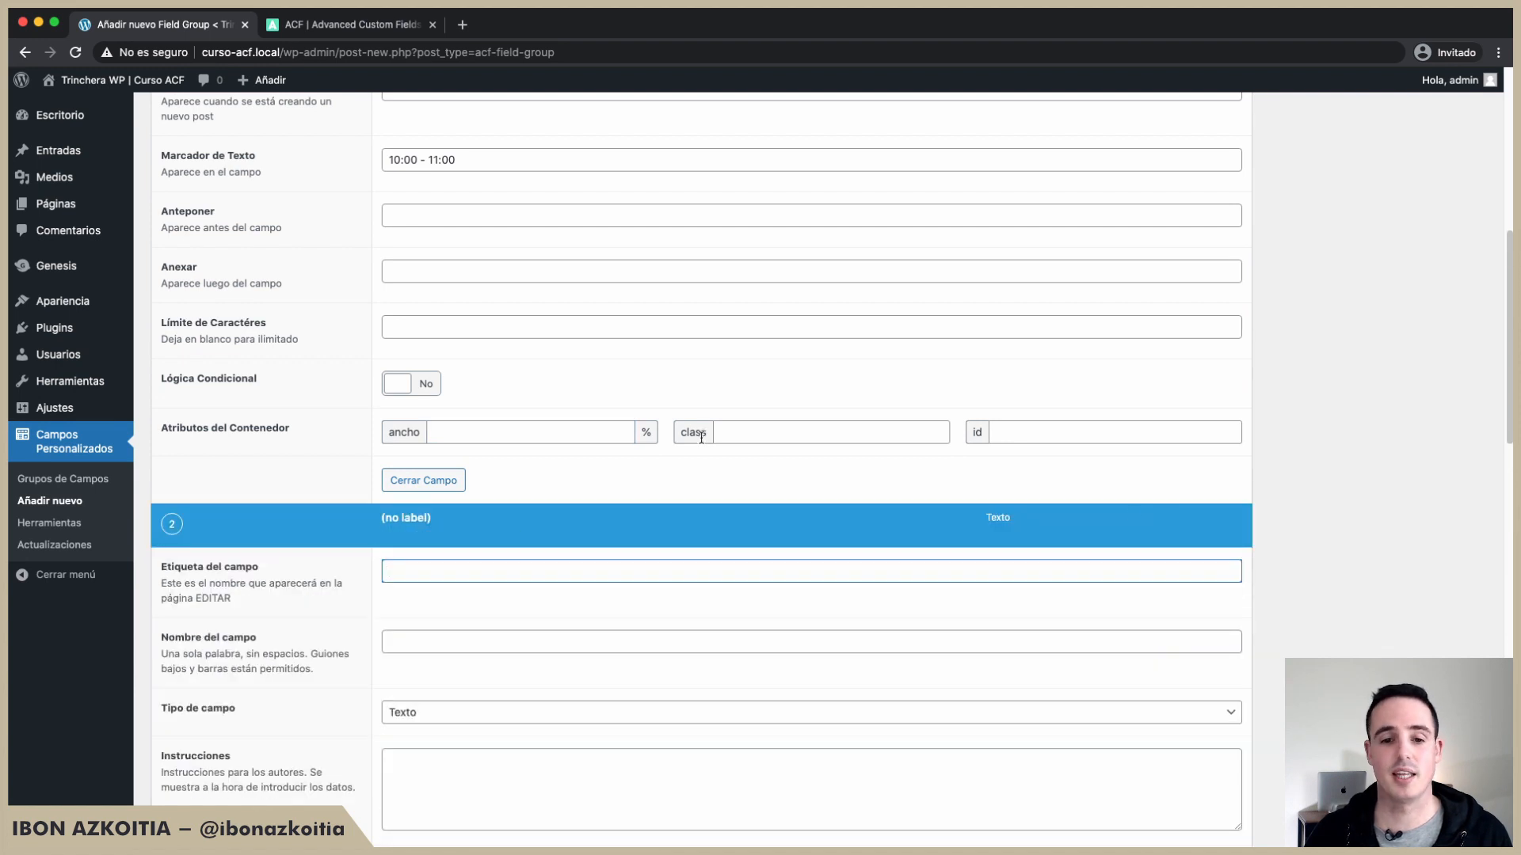
pyautogui.scroll(-1, 482, 540)
pyautogui.scroll(-2, 482, 538)
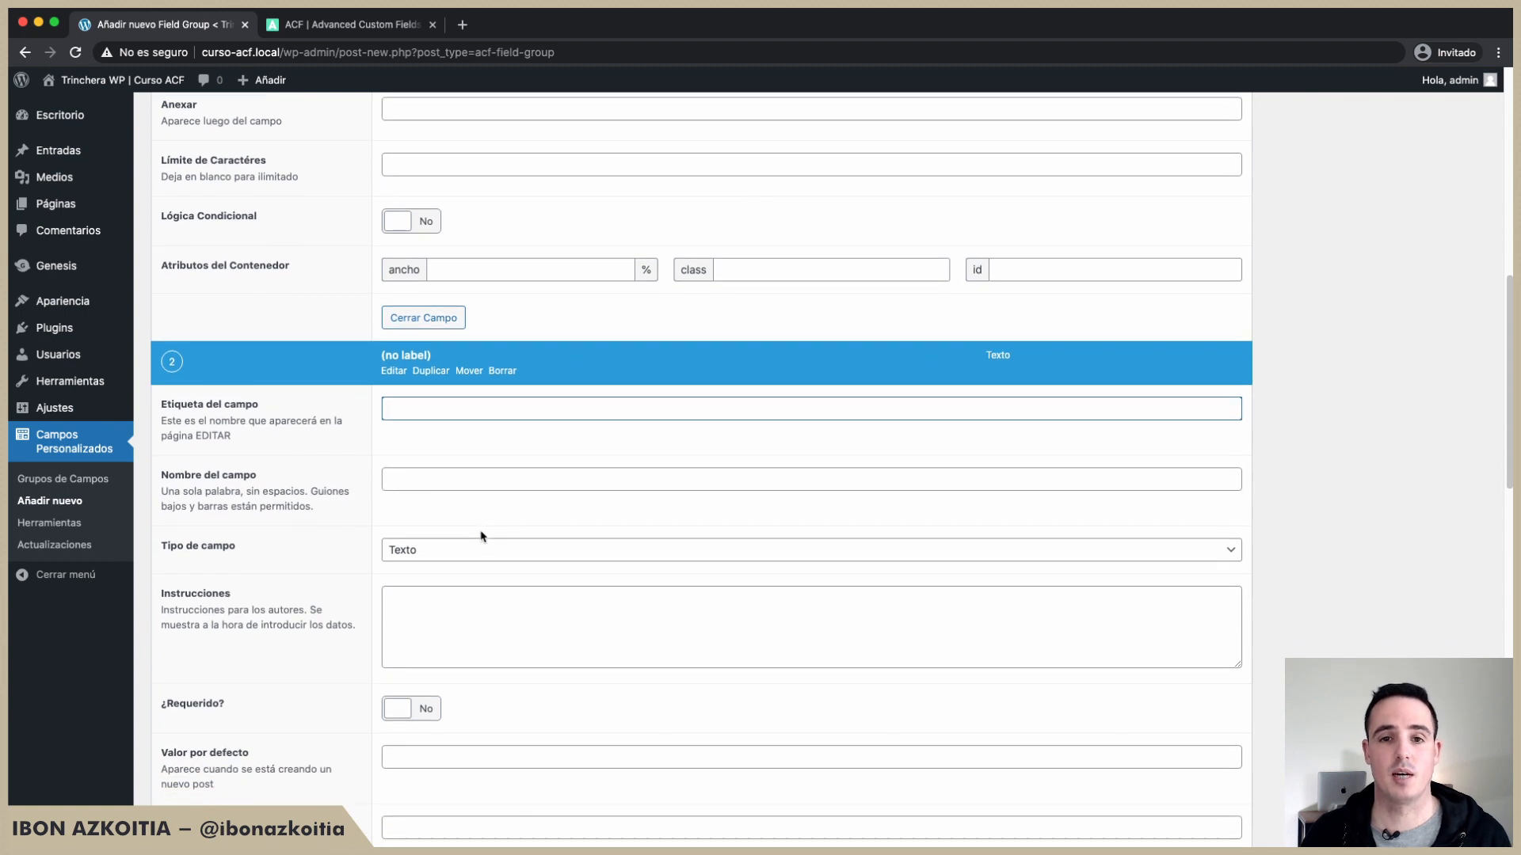
pyautogui.scroll(10, 480, 536)
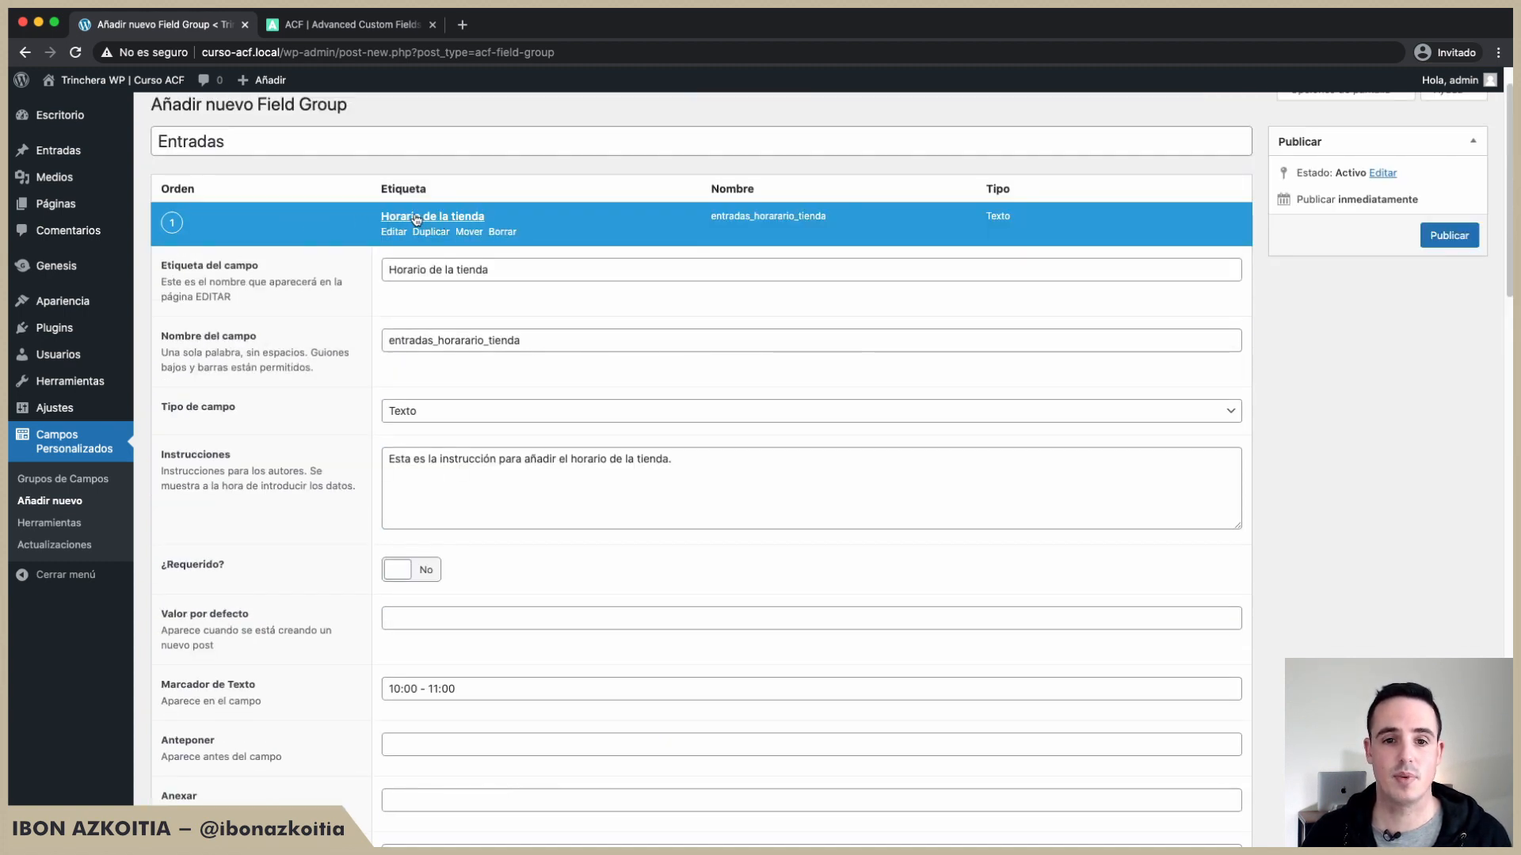
pyautogui.click(417, 219)
# Step: Label the second field "Dirección de la tienda"
pyautogui.click(444, 306)
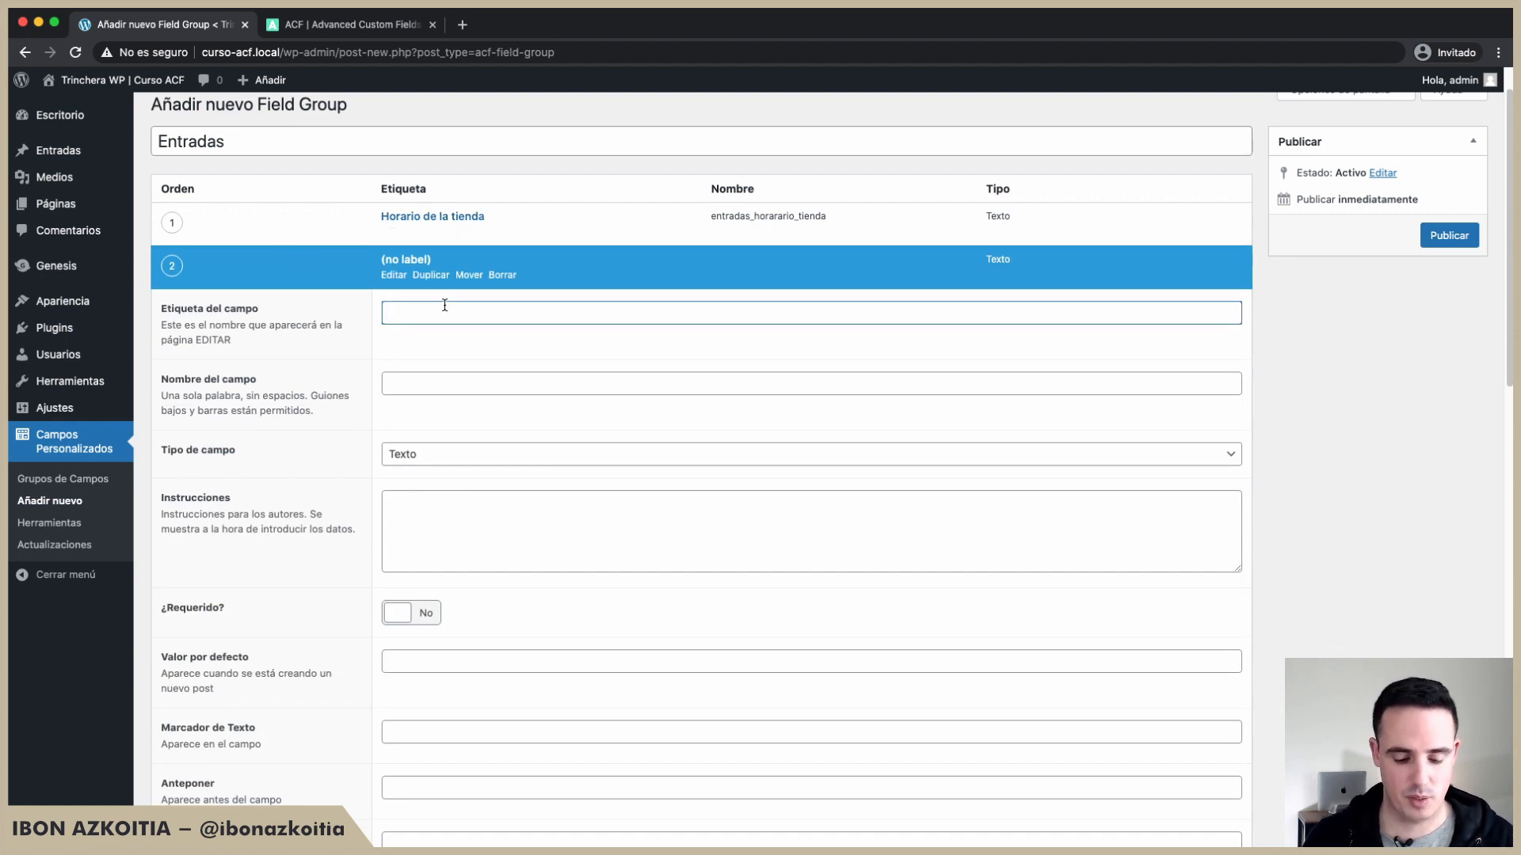
pyautogui.write('Dirección')
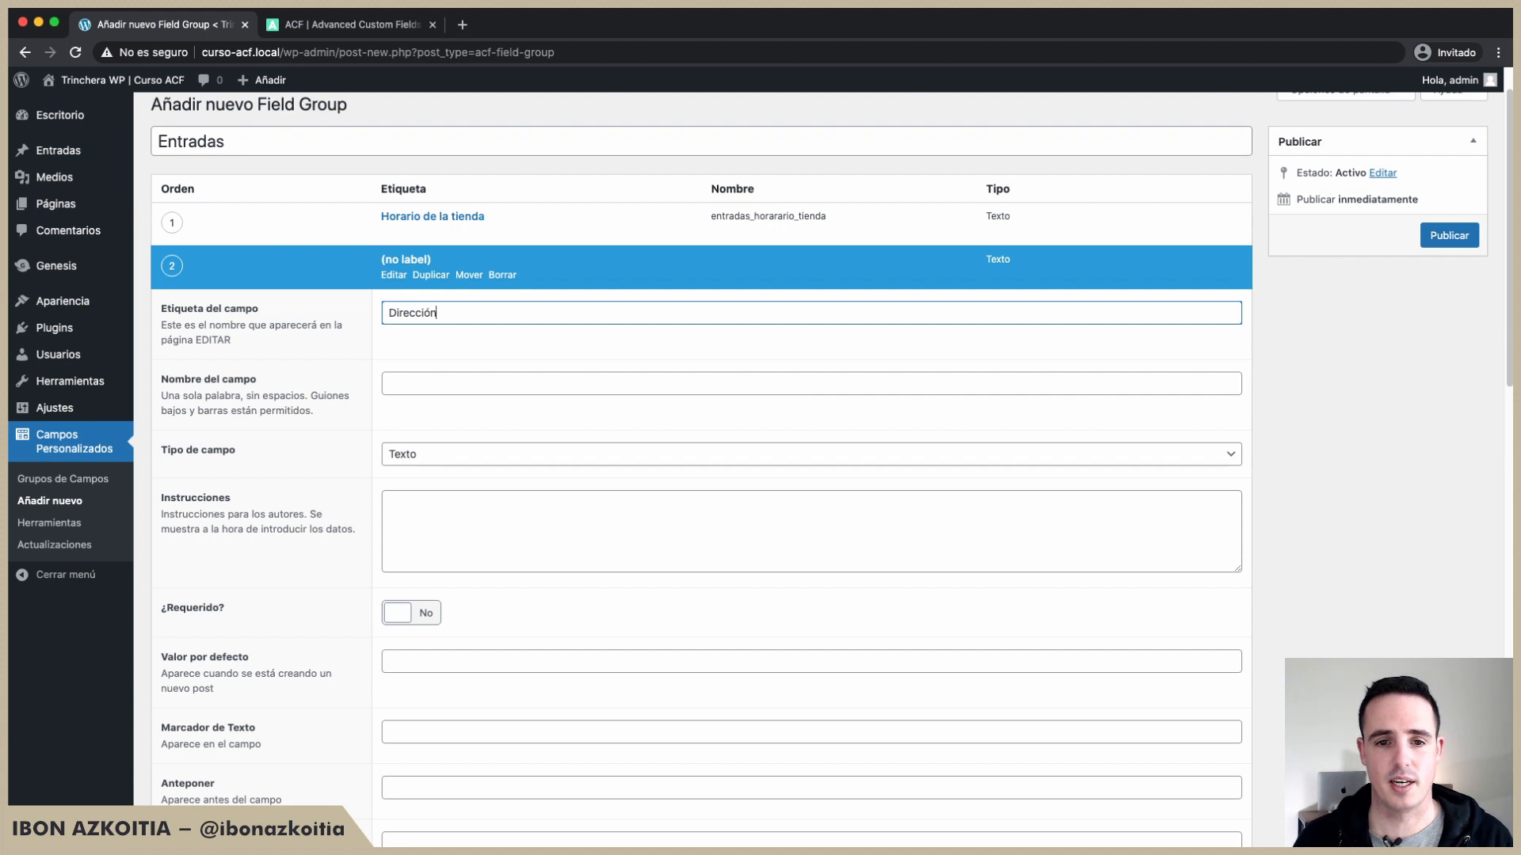
pyautogui.write(' de la tienda')
pyautogui.press('Tab')
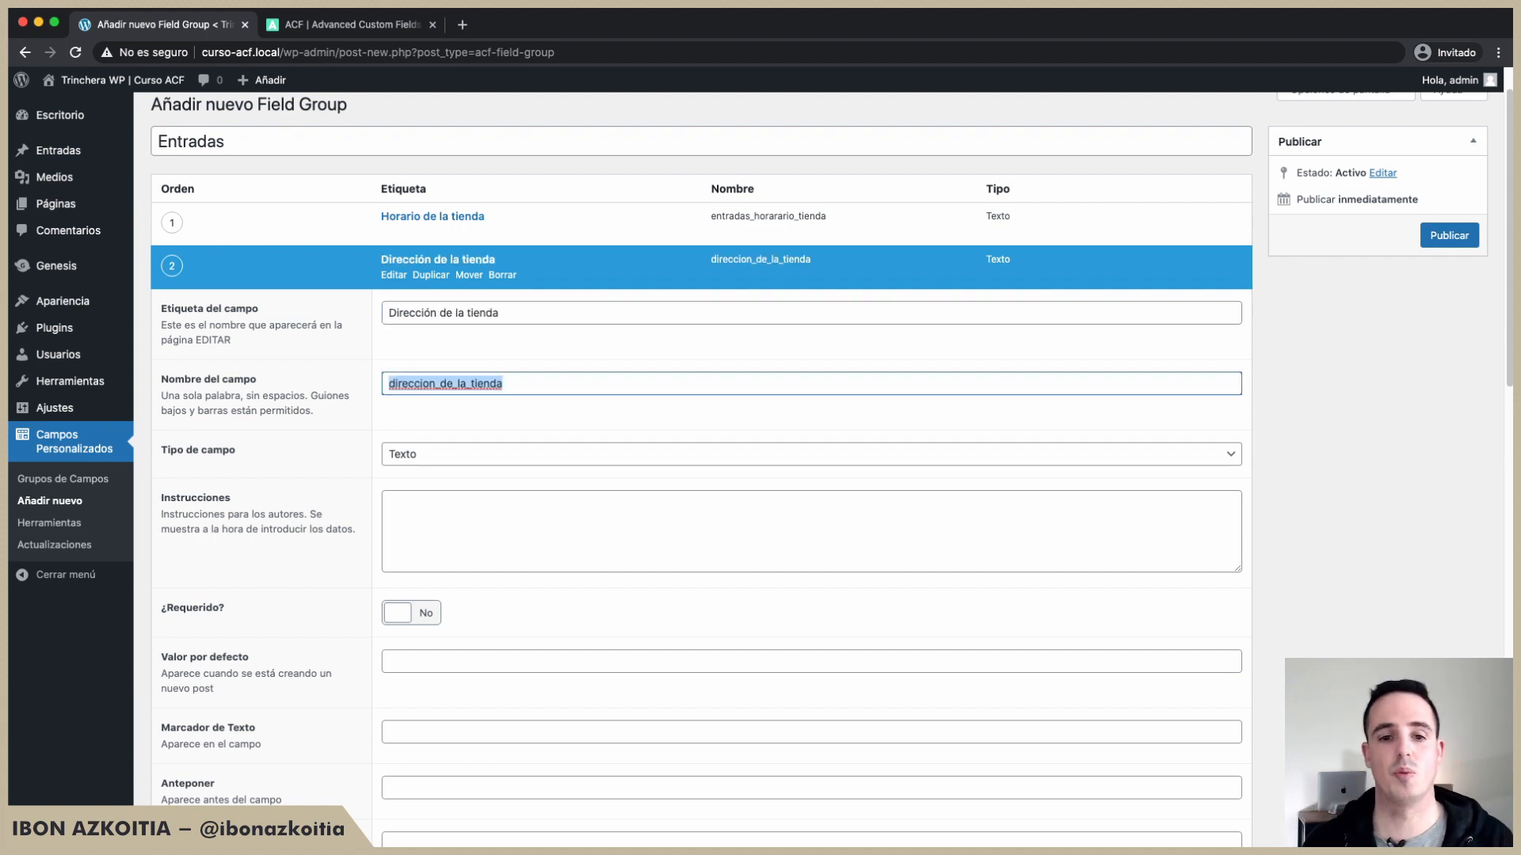
# Step: Set the address field's name (Nombre del campo) to "entradas_tienda_direccion"
pyautogui.press('Right')
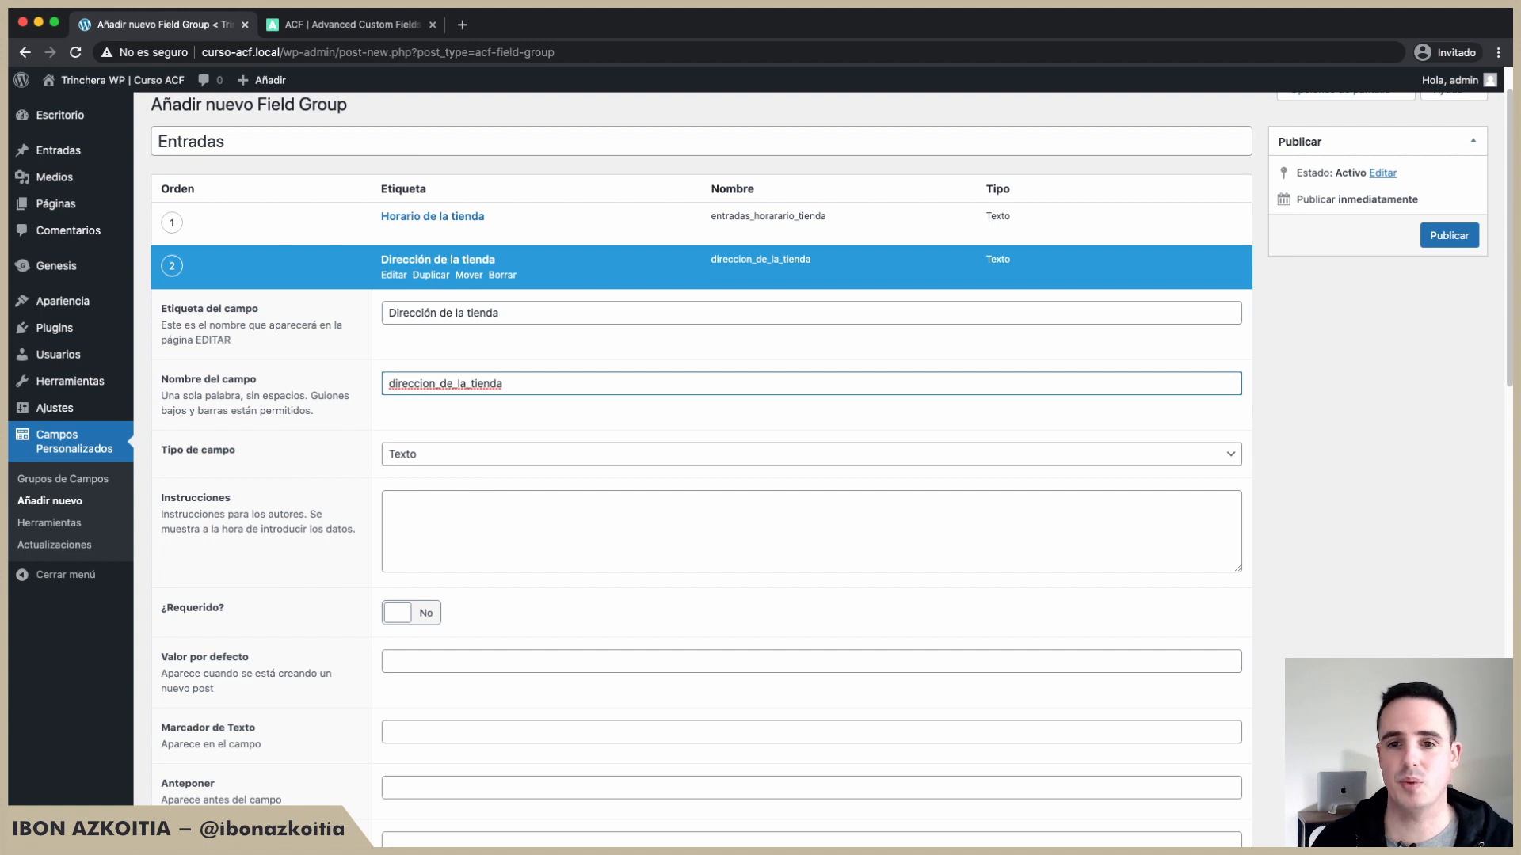
pyautogui.write('entradas_')
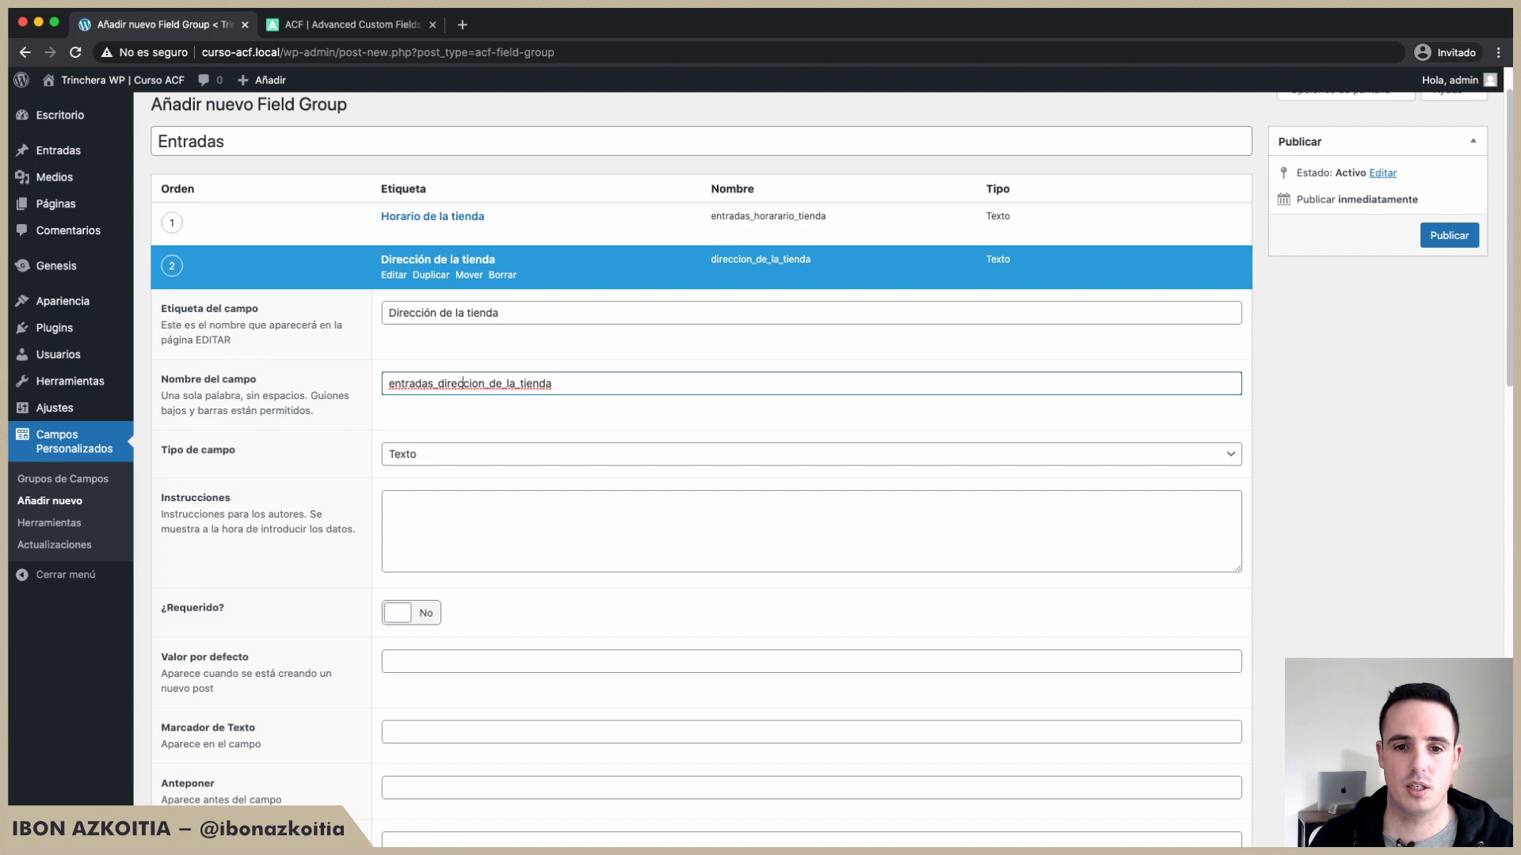
pyautogui.press('BackSpace')
pyautogui.press('BackSpace')
pyautogui.press('BackSpace')
pyautogui.press('BackSpace')
pyautogui.press('BackSpace')
pyautogui.press('BackSpace')
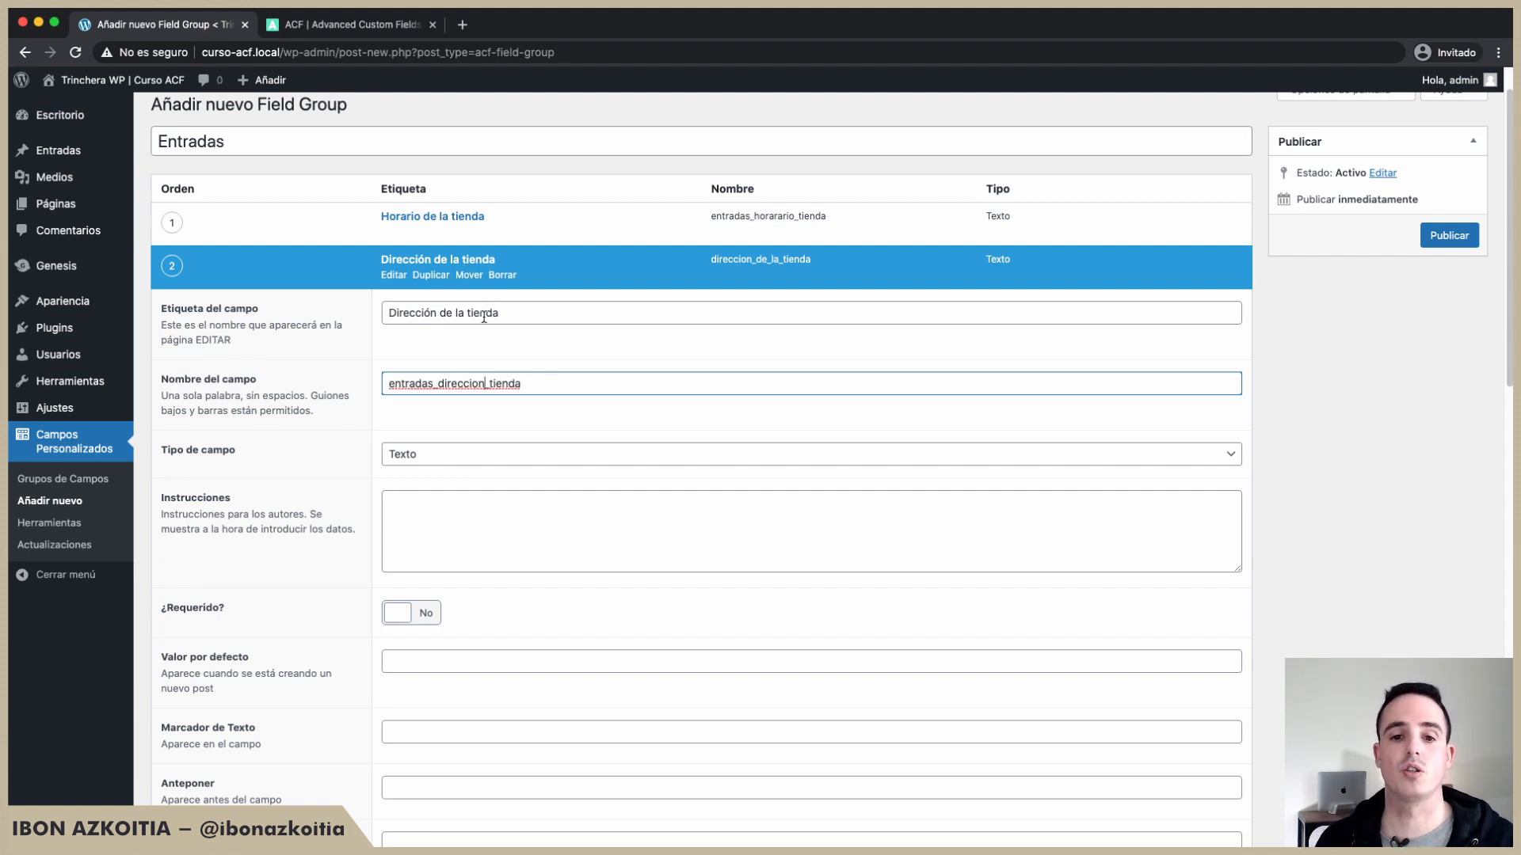
pyautogui.click(440, 383)
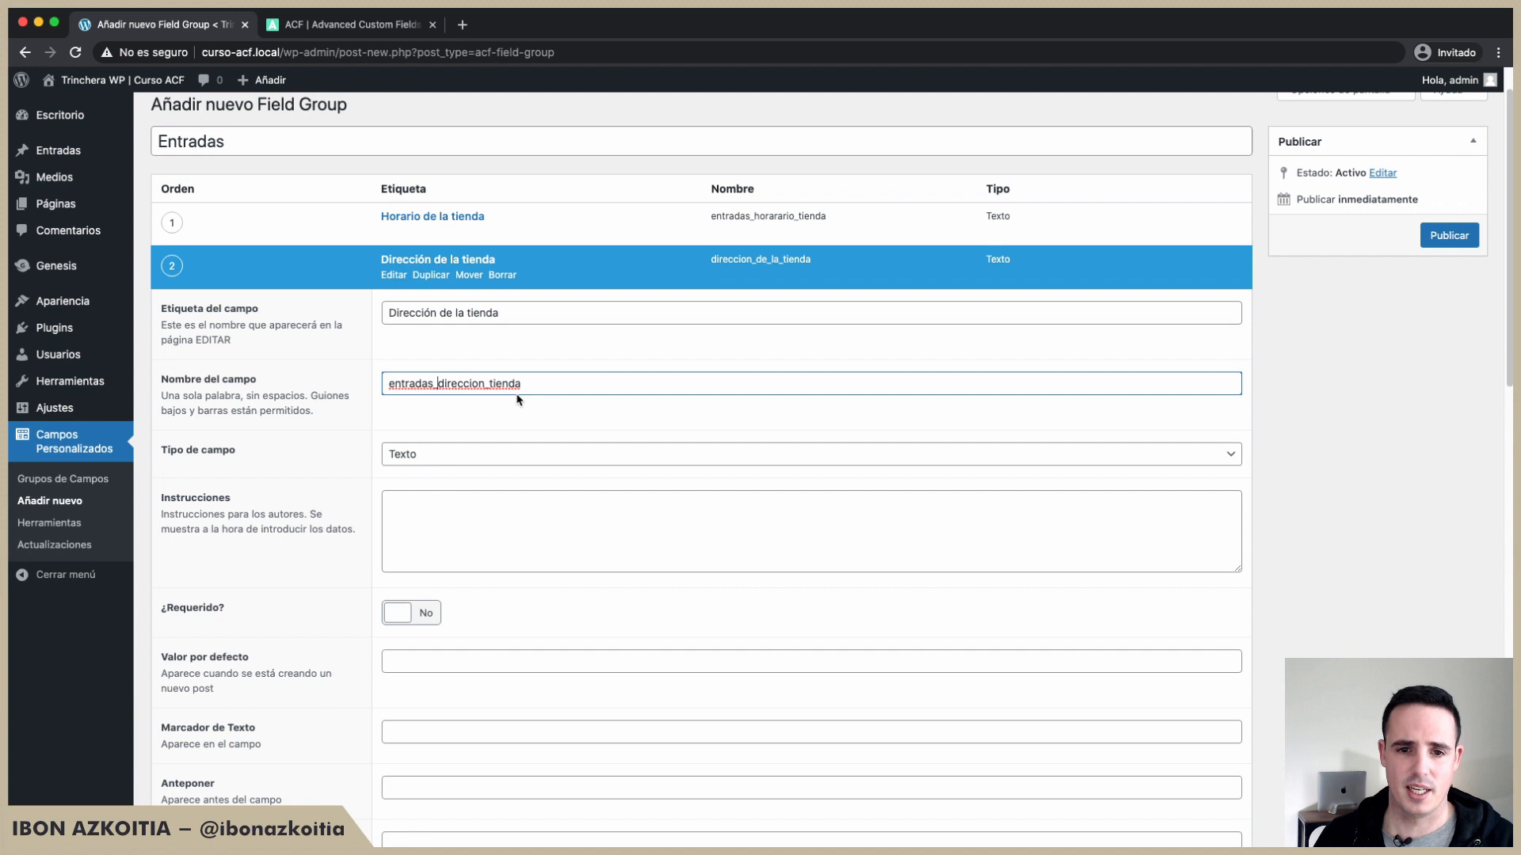
pyautogui.write('tienda_')
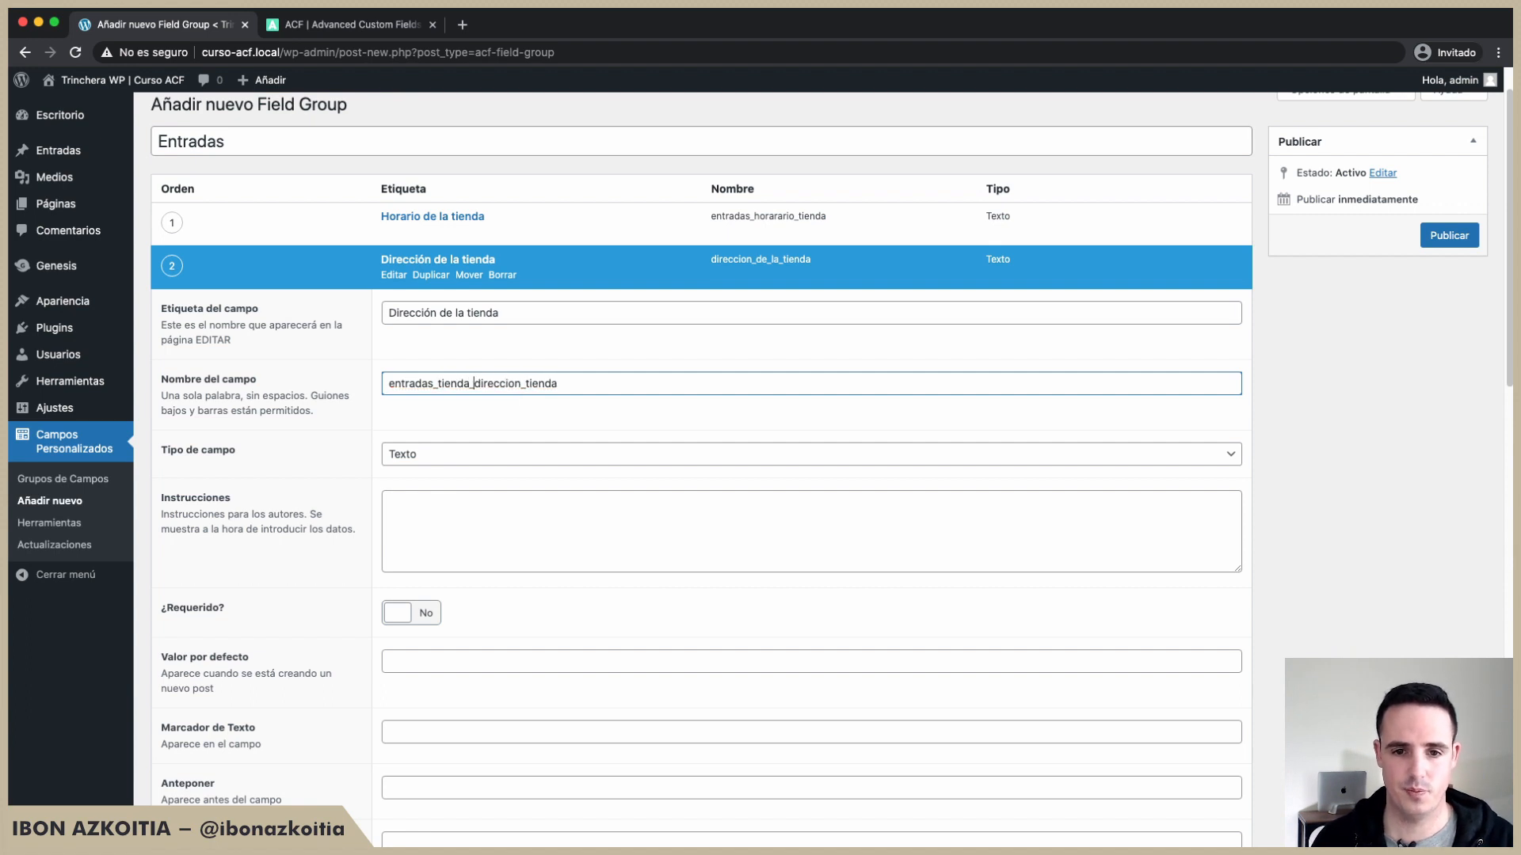
pyautogui.moveTo(520, 384); pyautogui.dragTo(618, 383)
pyautogui.press('BackSpace')
# Step: Change the Horario de la tienda field's name (Nombre del campo) to "entradas_tienda_horario" and collapse the field
pyautogui.click(420, 217)
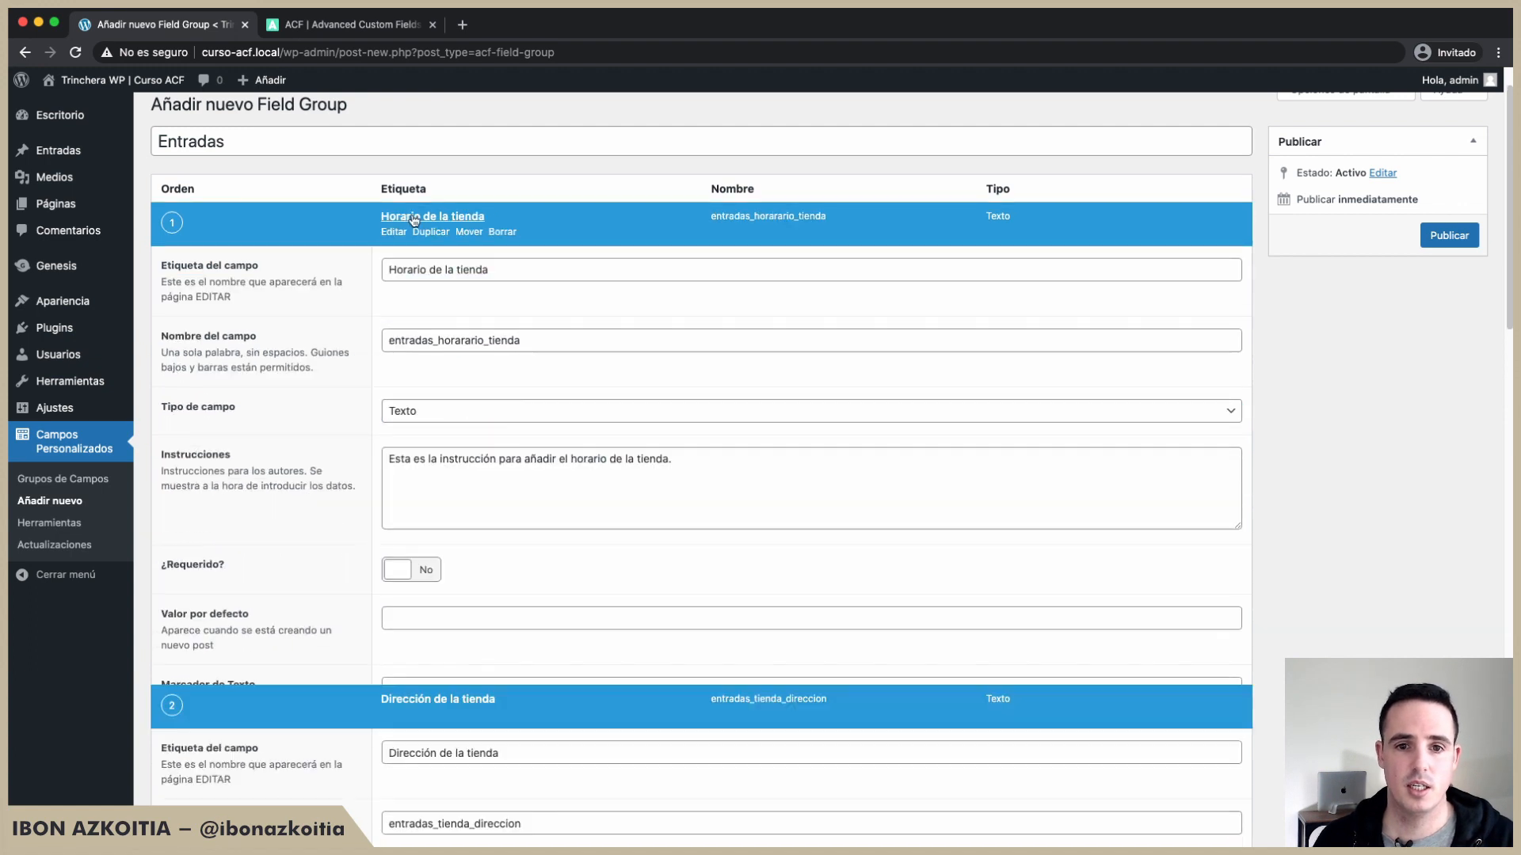
pyautogui.moveTo(438, 341); pyautogui.dragTo(560, 343)
pyautogui.write('tienda')
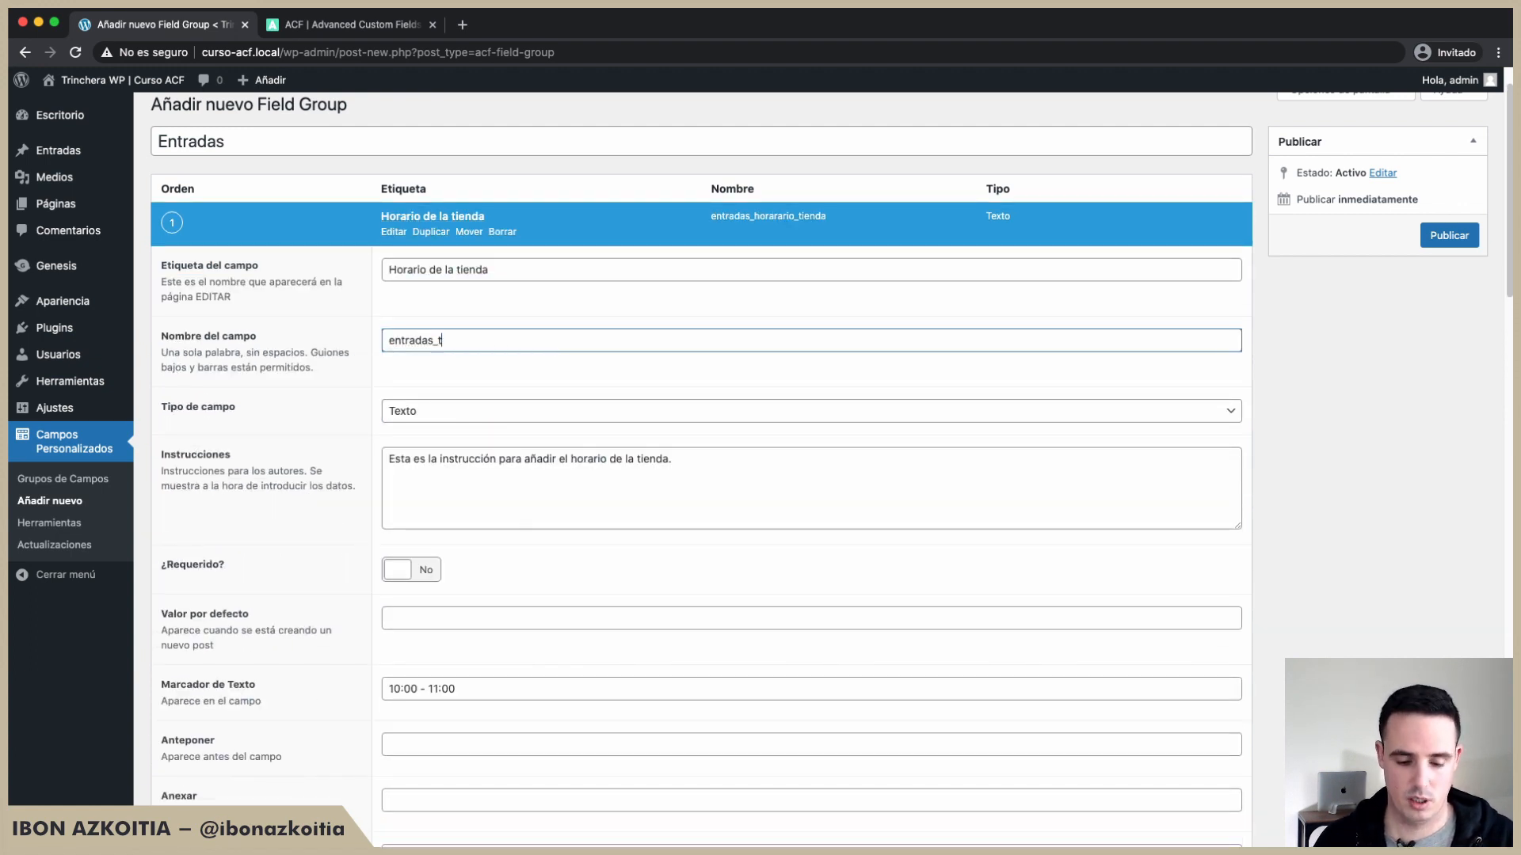
pyautogui.write('_horario')
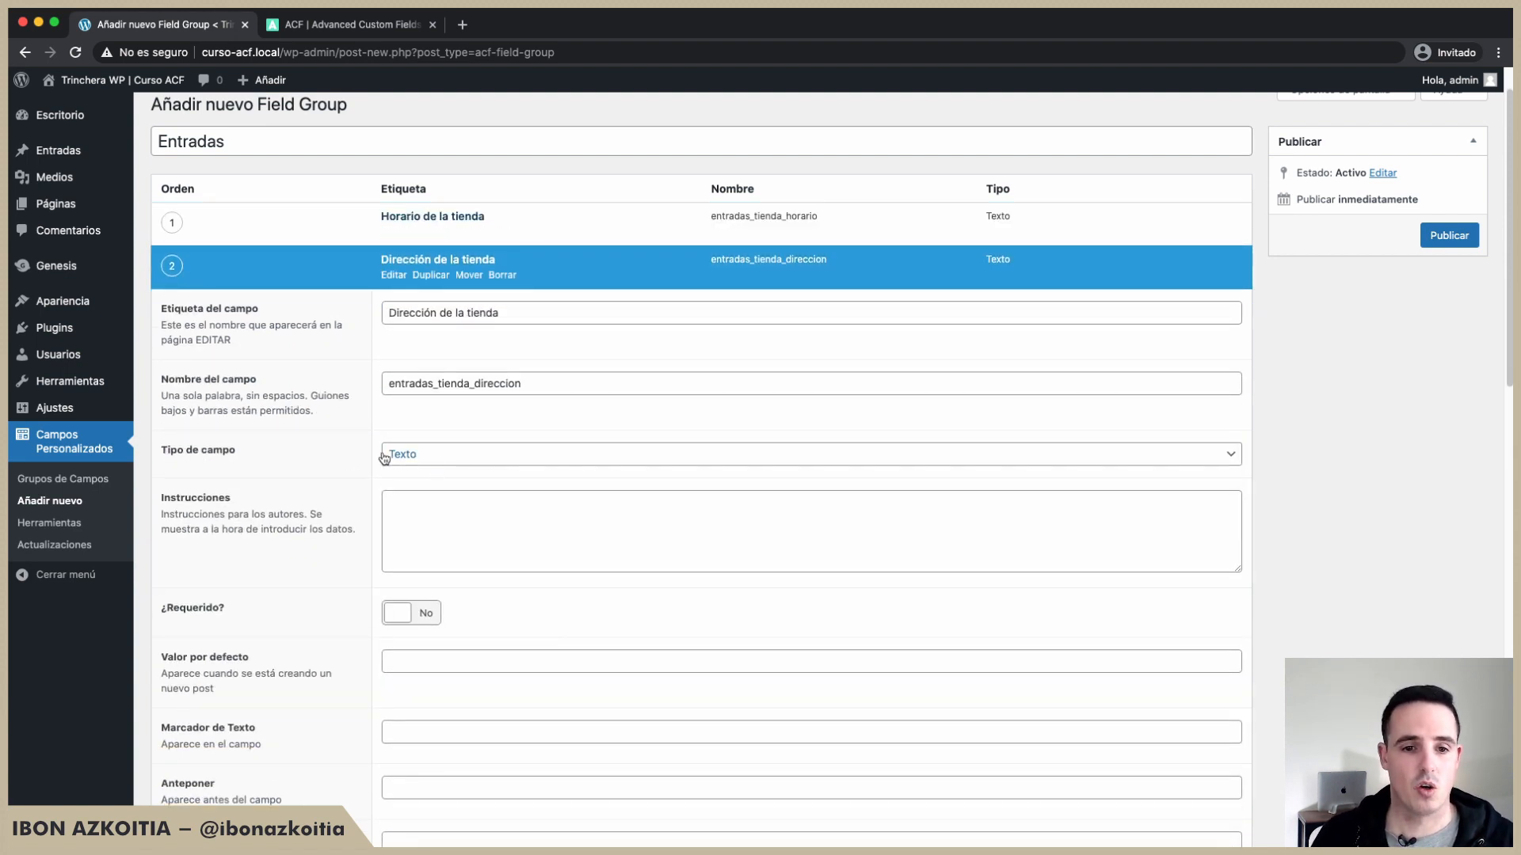
# Step: Review the Dirección de la tienda field's name and remaining settings, and collapse the field
pyautogui.scroll(-3, 396, 467)
pyautogui.scroll(-5, 396, 472)
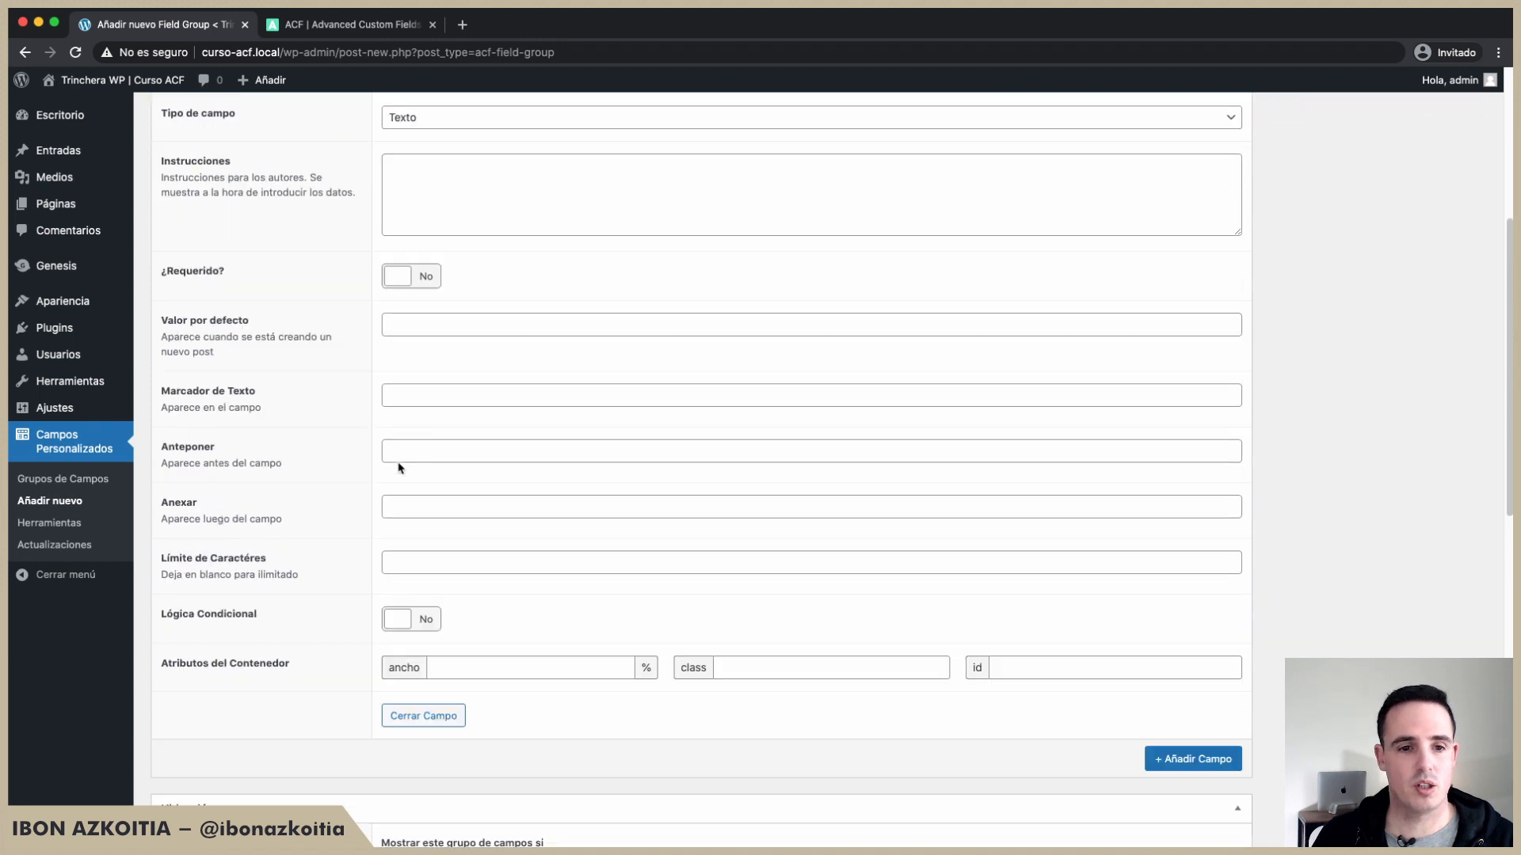
pyautogui.scroll(6, 400, 463)
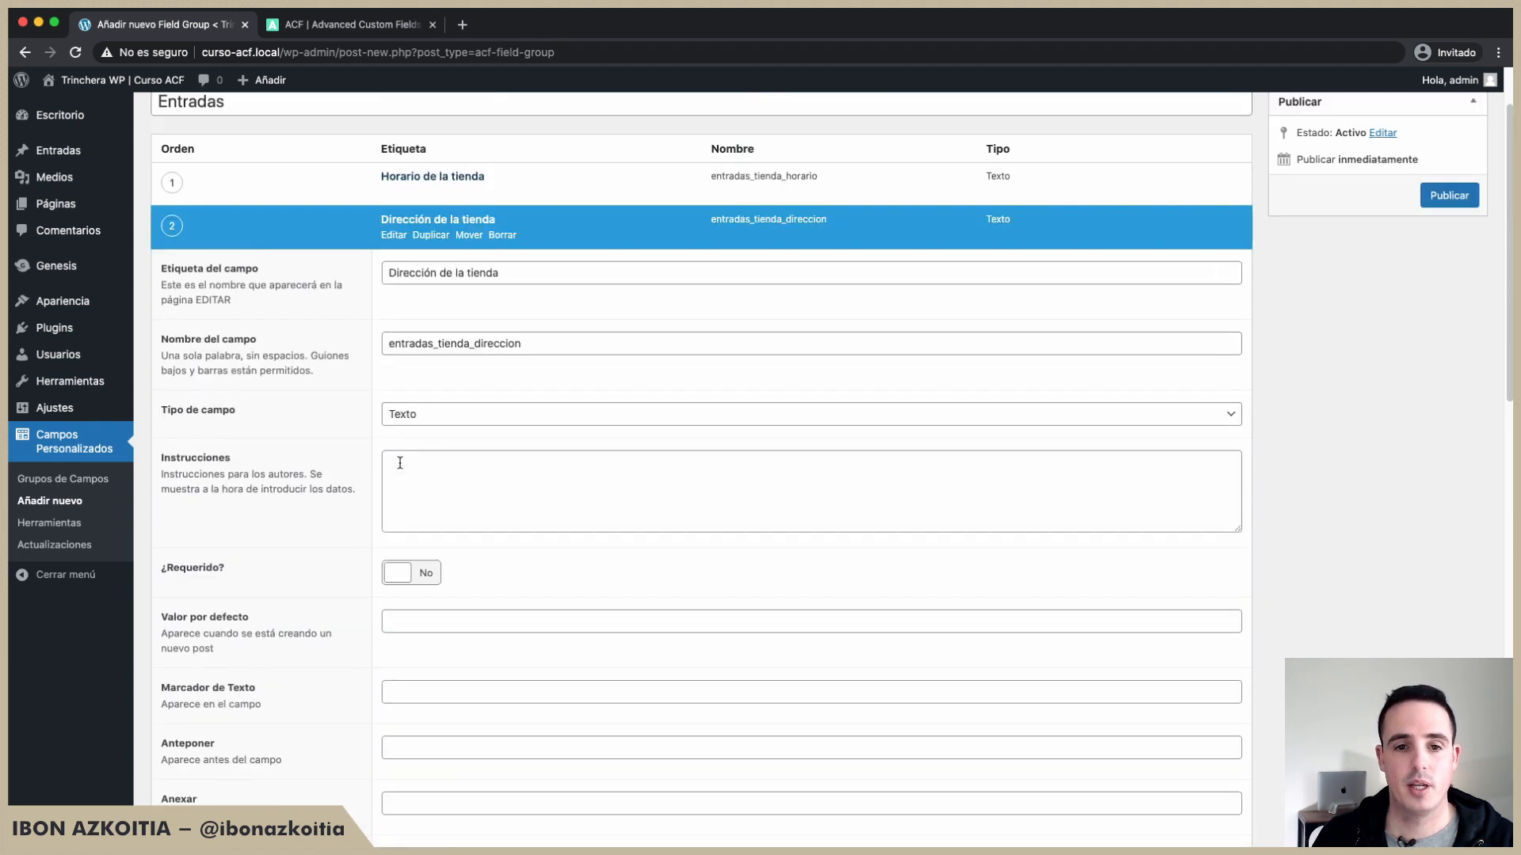
pyautogui.click(414, 221)
pyautogui.click(414, 221)
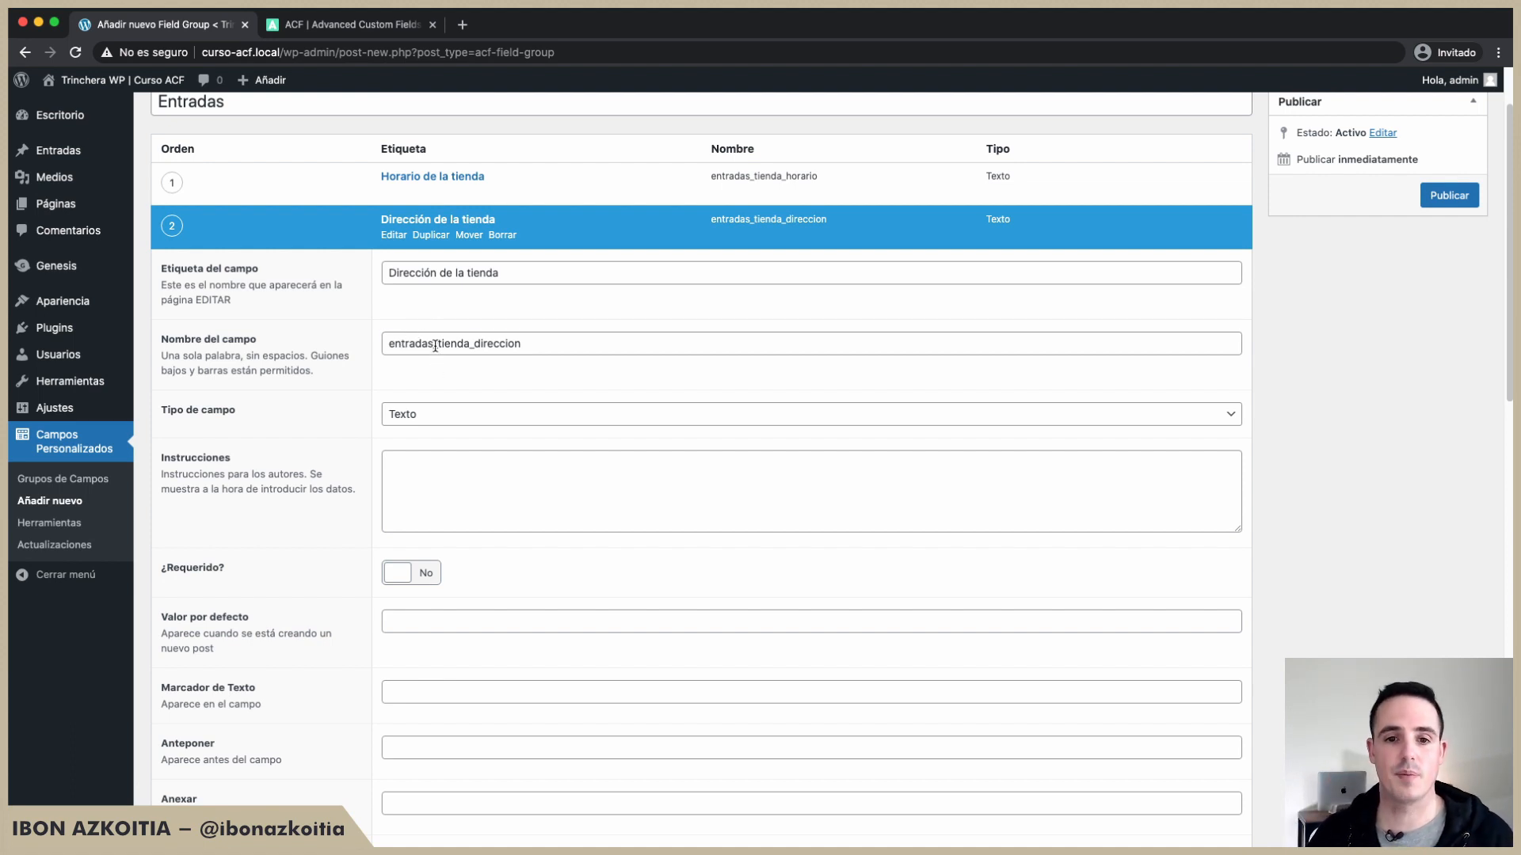
pyautogui.moveTo(434, 344); pyautogui.dragTo(569, 340)
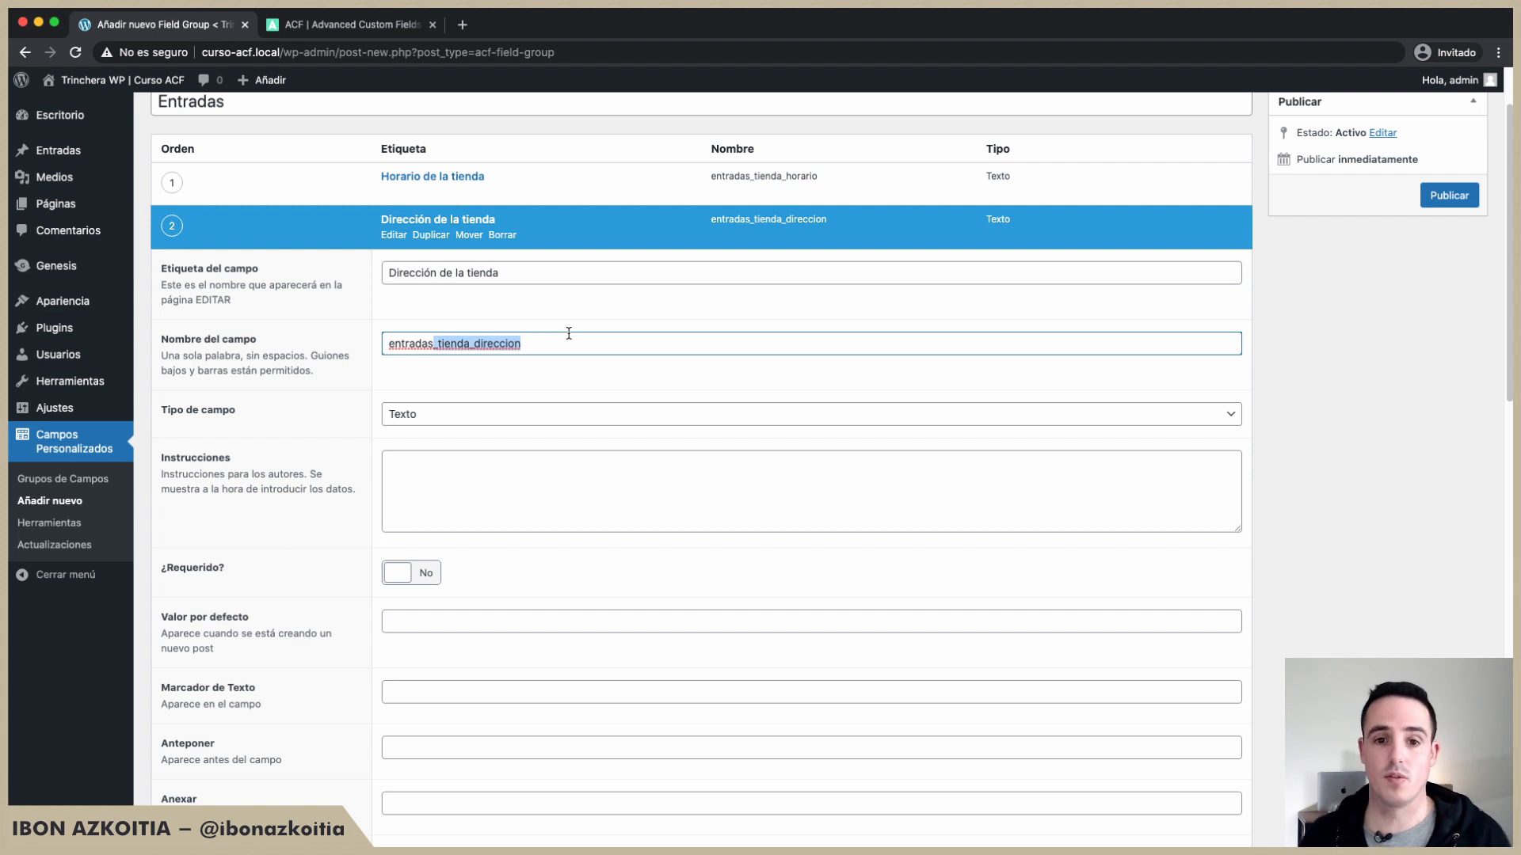
pyautogui.click(422, 228)
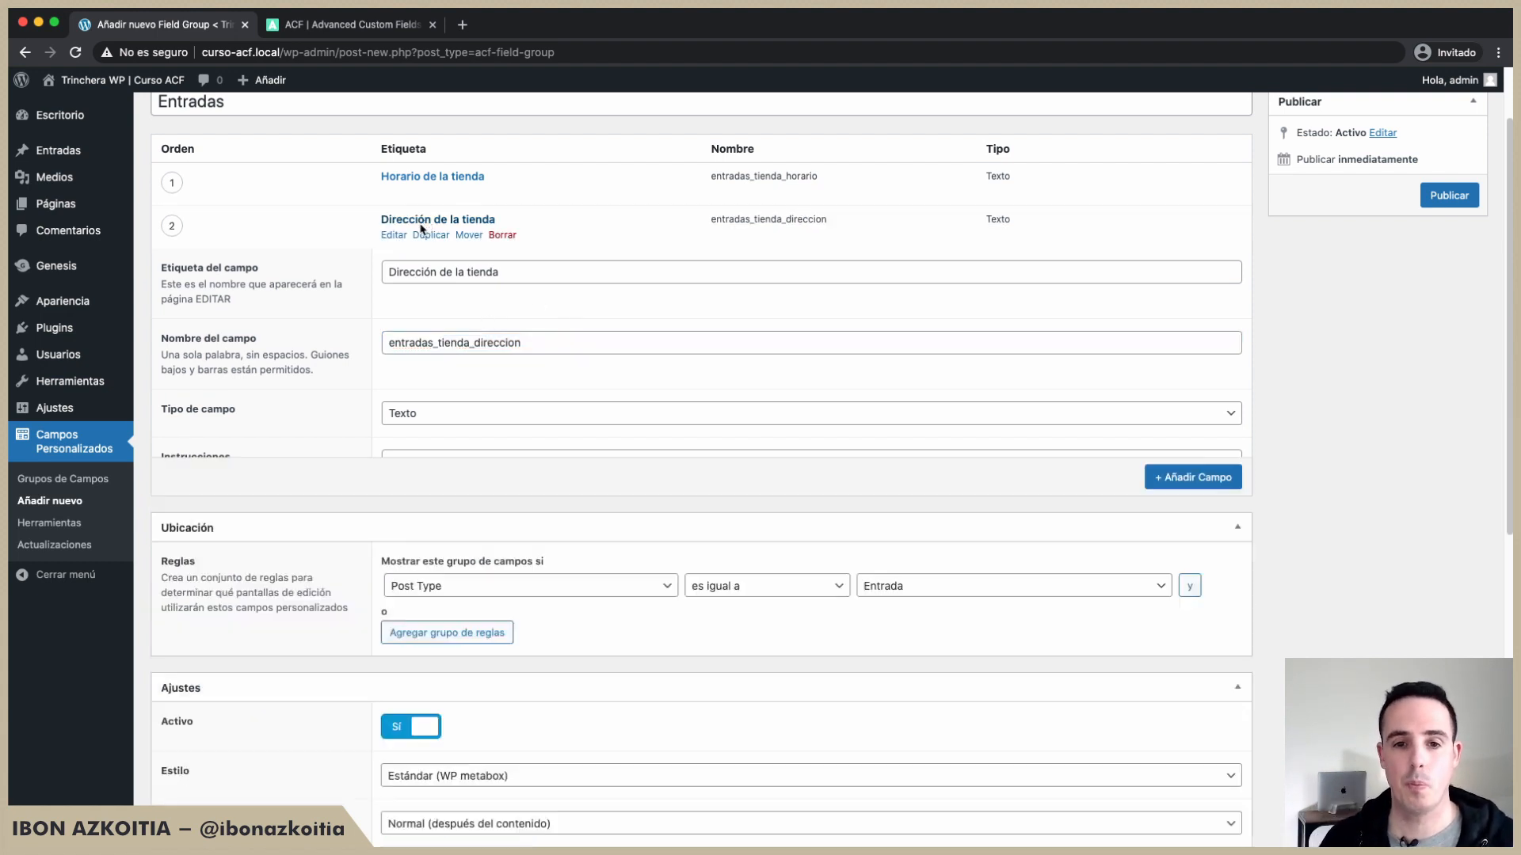
pyautogui.scroll(2, 452, 366)
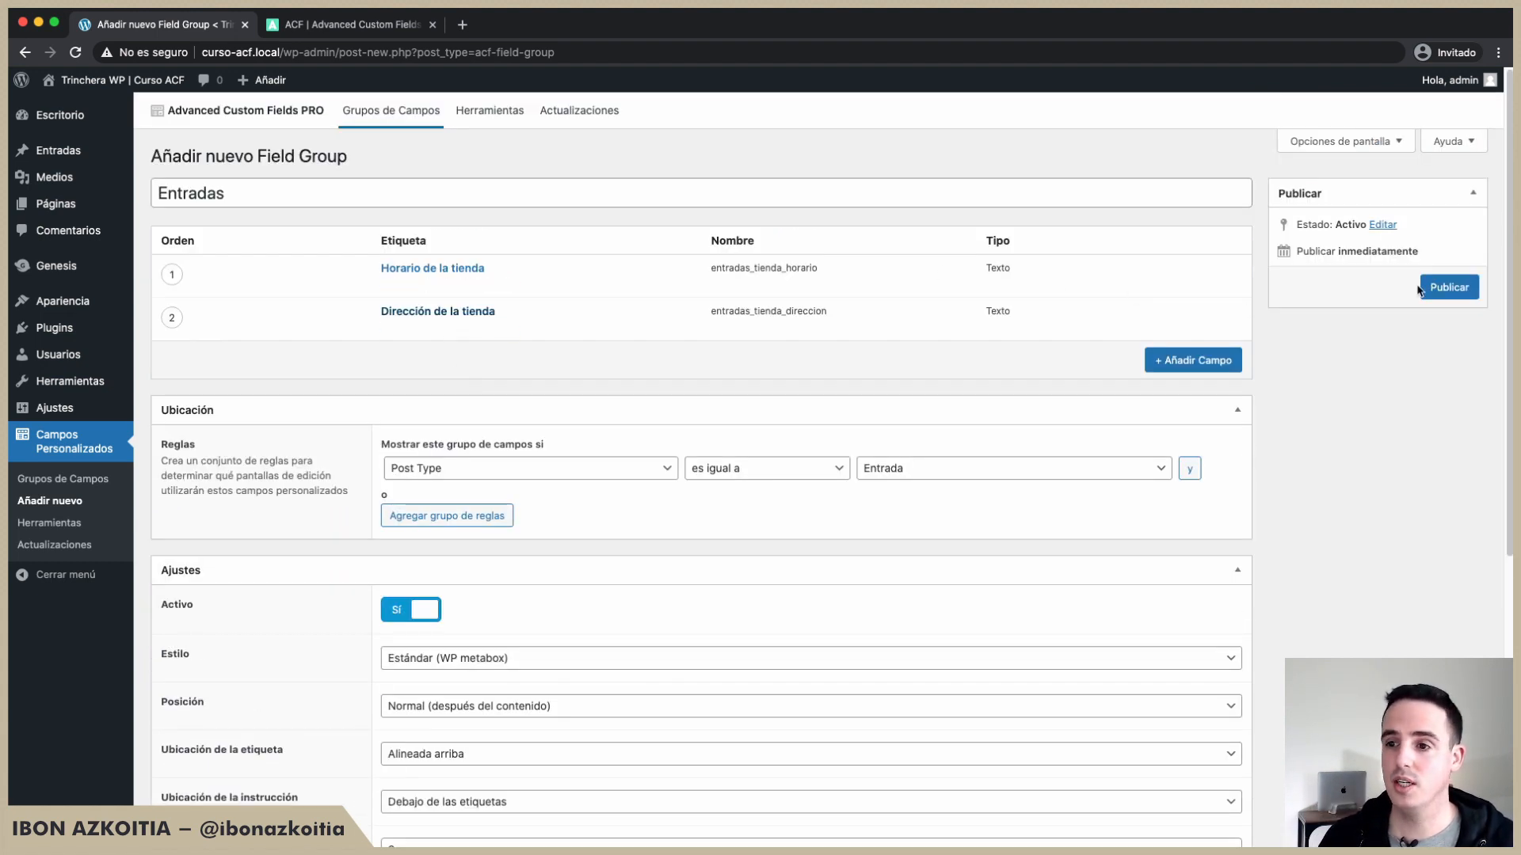
# Step: Publish the Entradas field group and open the list of field groups
pyautogui.click(1462, 290)
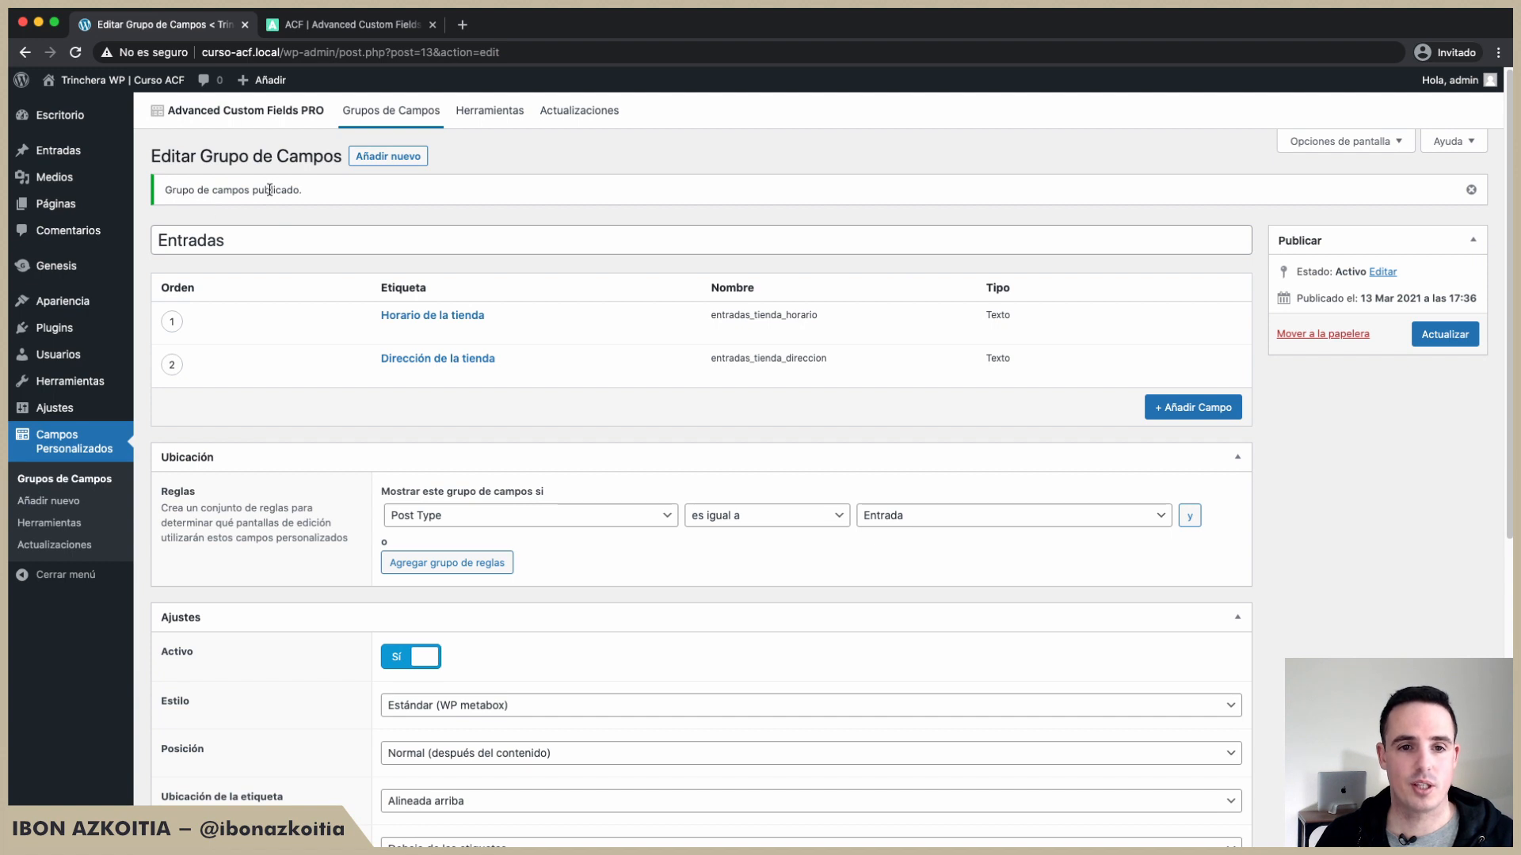
pyautogui.click(58, 434)
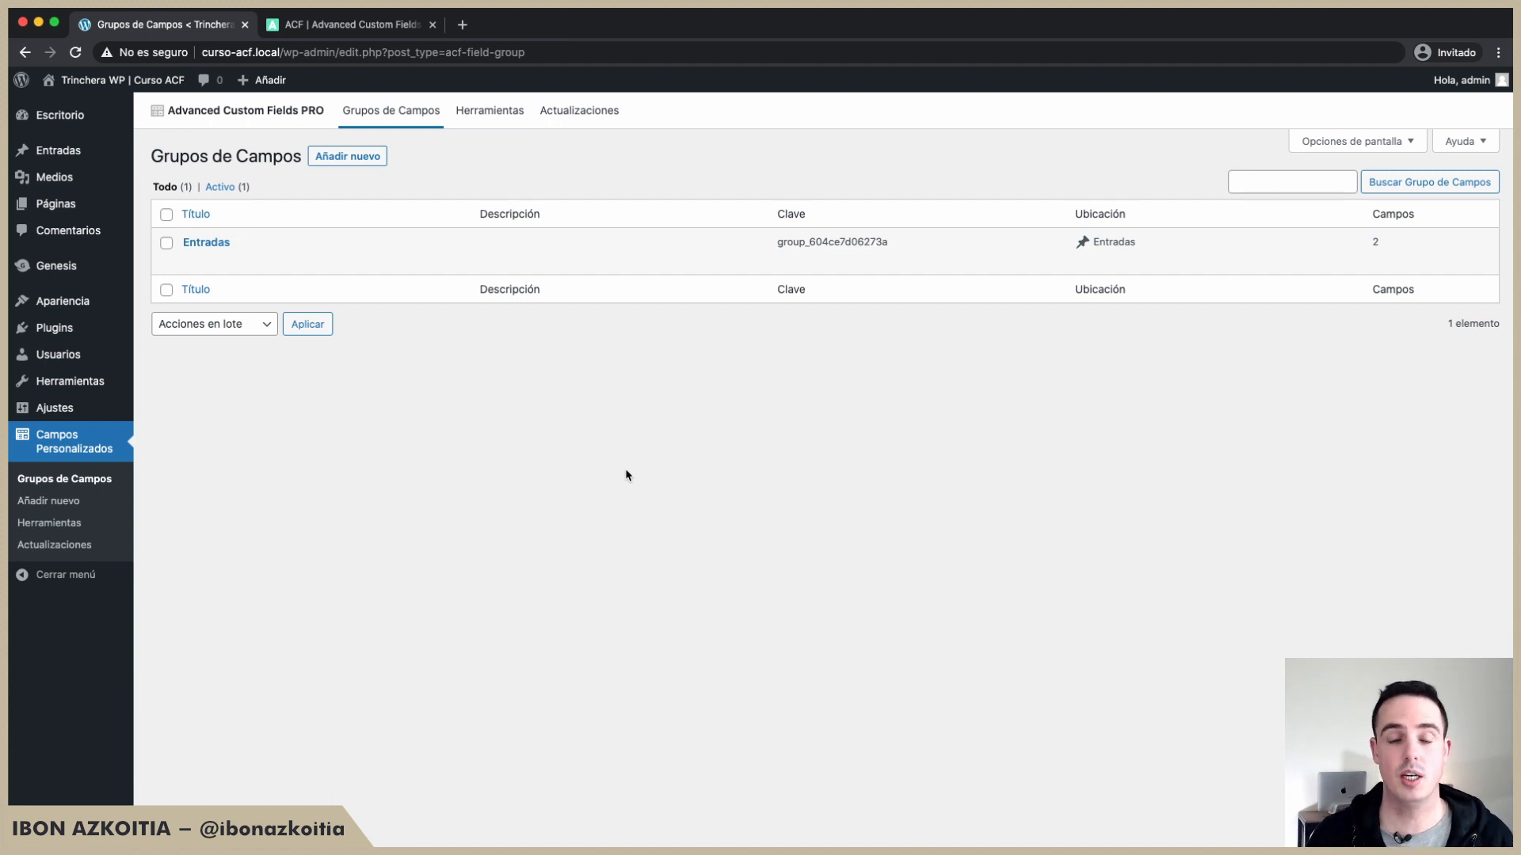
# Step: Export the Entradas field group as a JSON file with the ACF tools
pyautogui.click(490, 112)
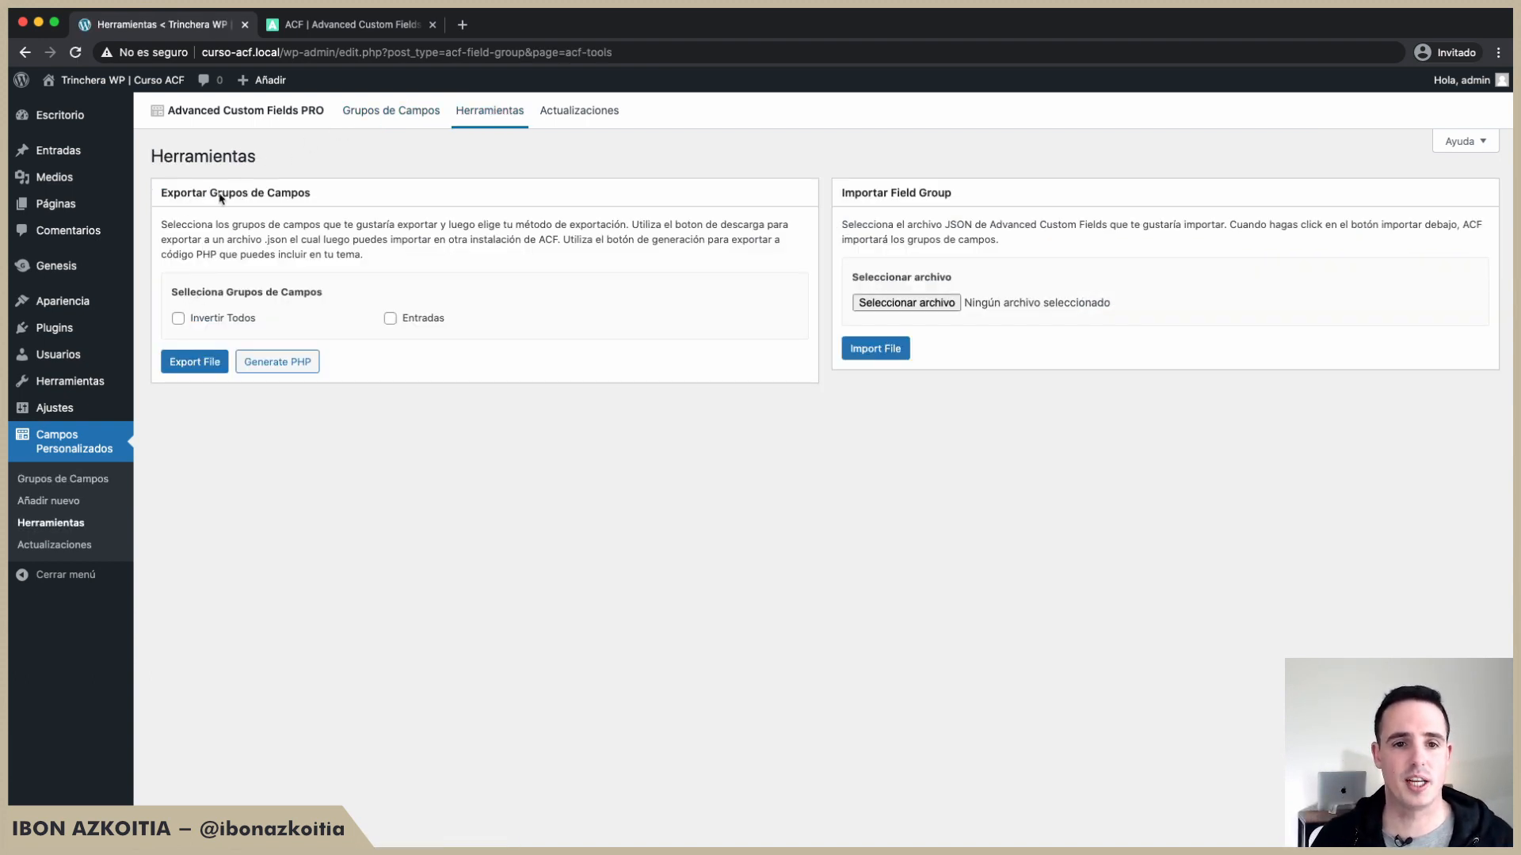
pyautogui.click(390, 319)
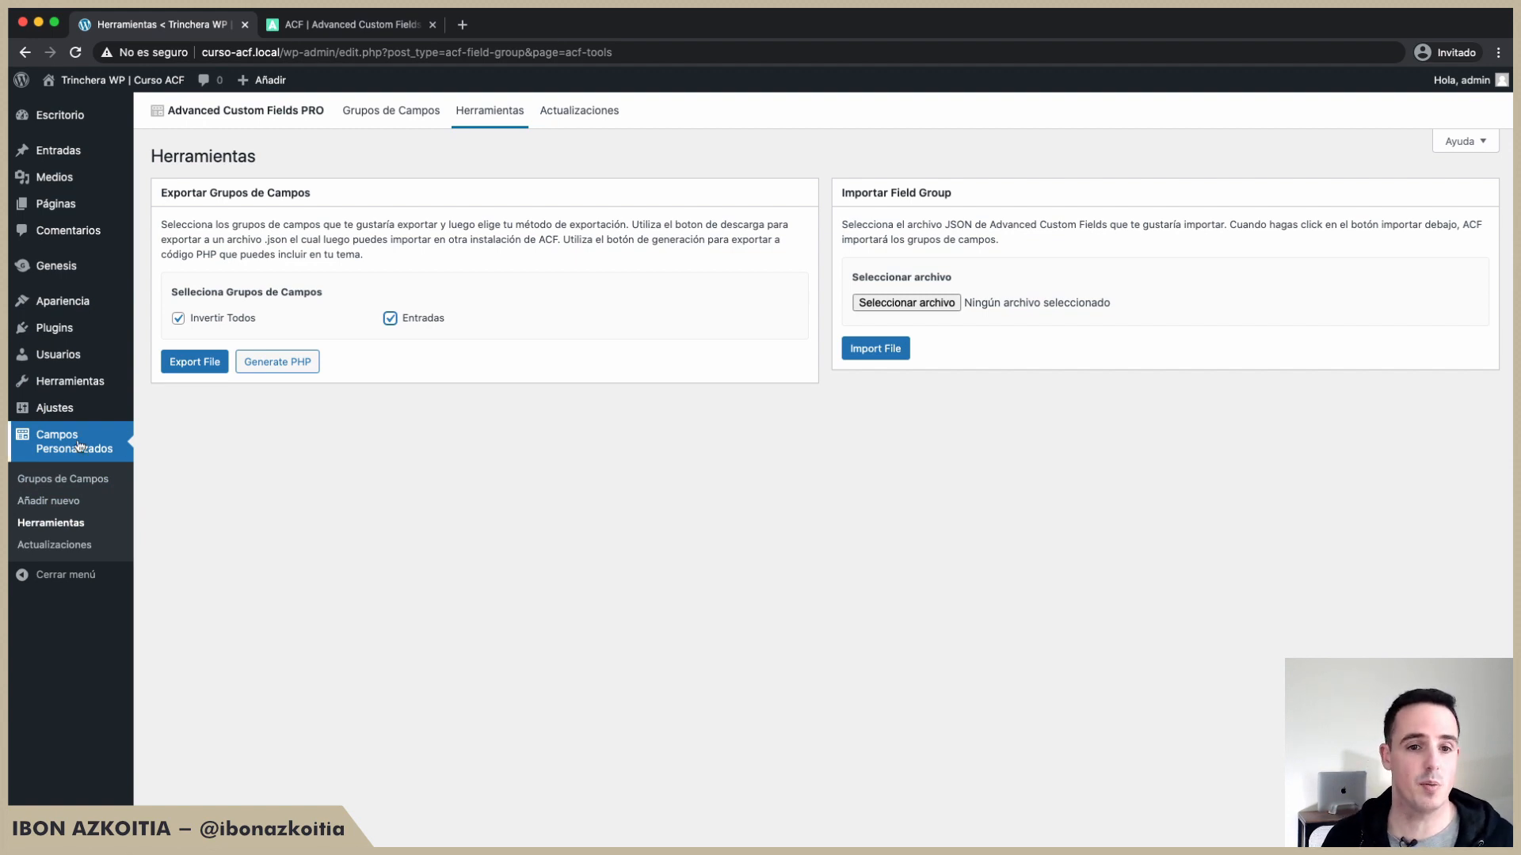
pyautogui.click(197, 363)
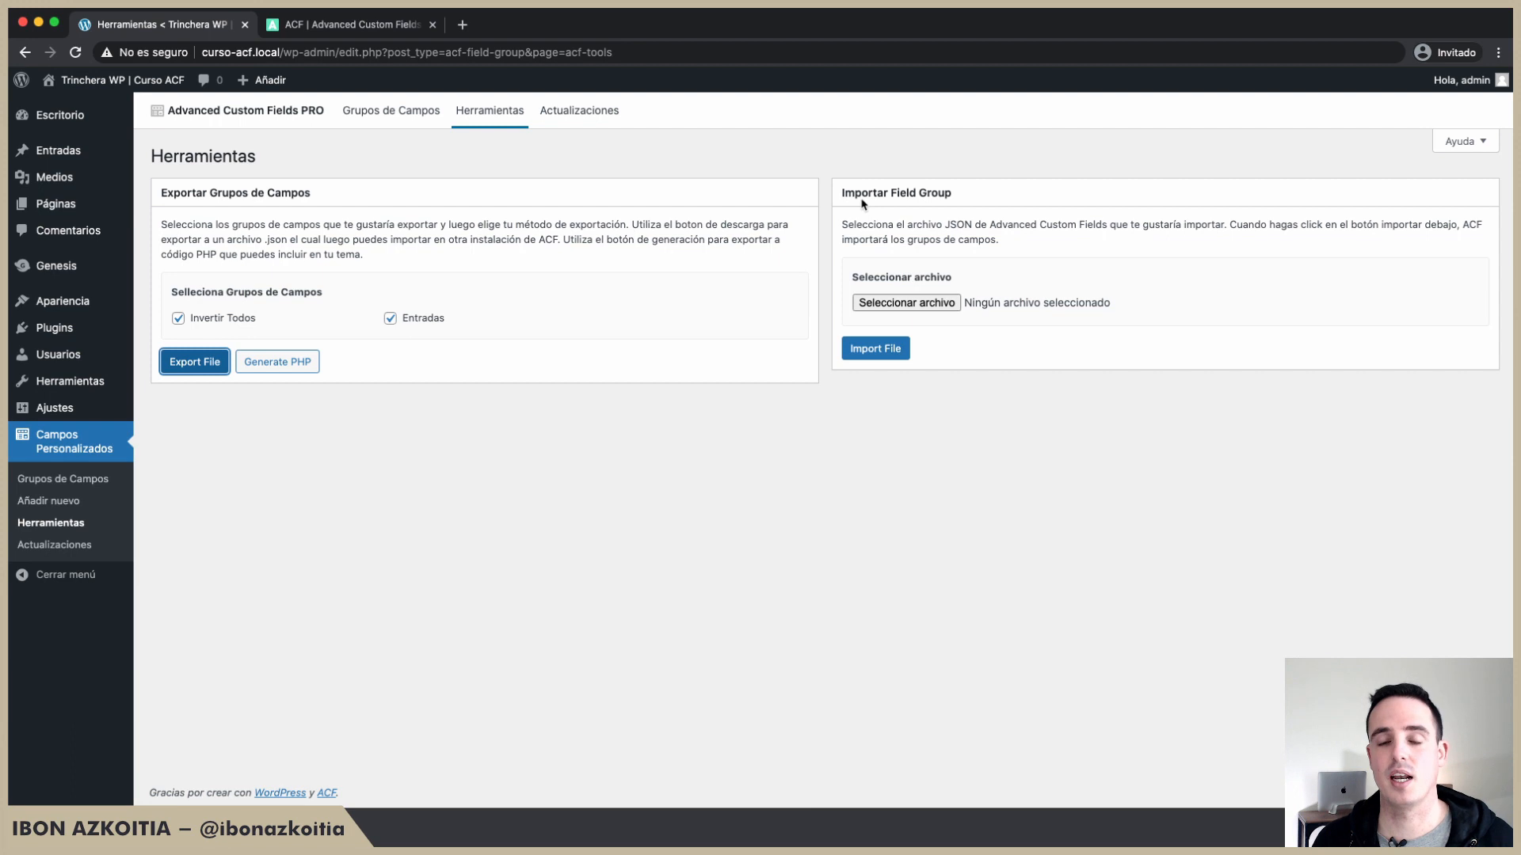
# Step: Import the field group file acf-export-2021-03-13.json into ACF
pyautogui.moveTo(943, 224); pyautogui.dragTo(977, 227)
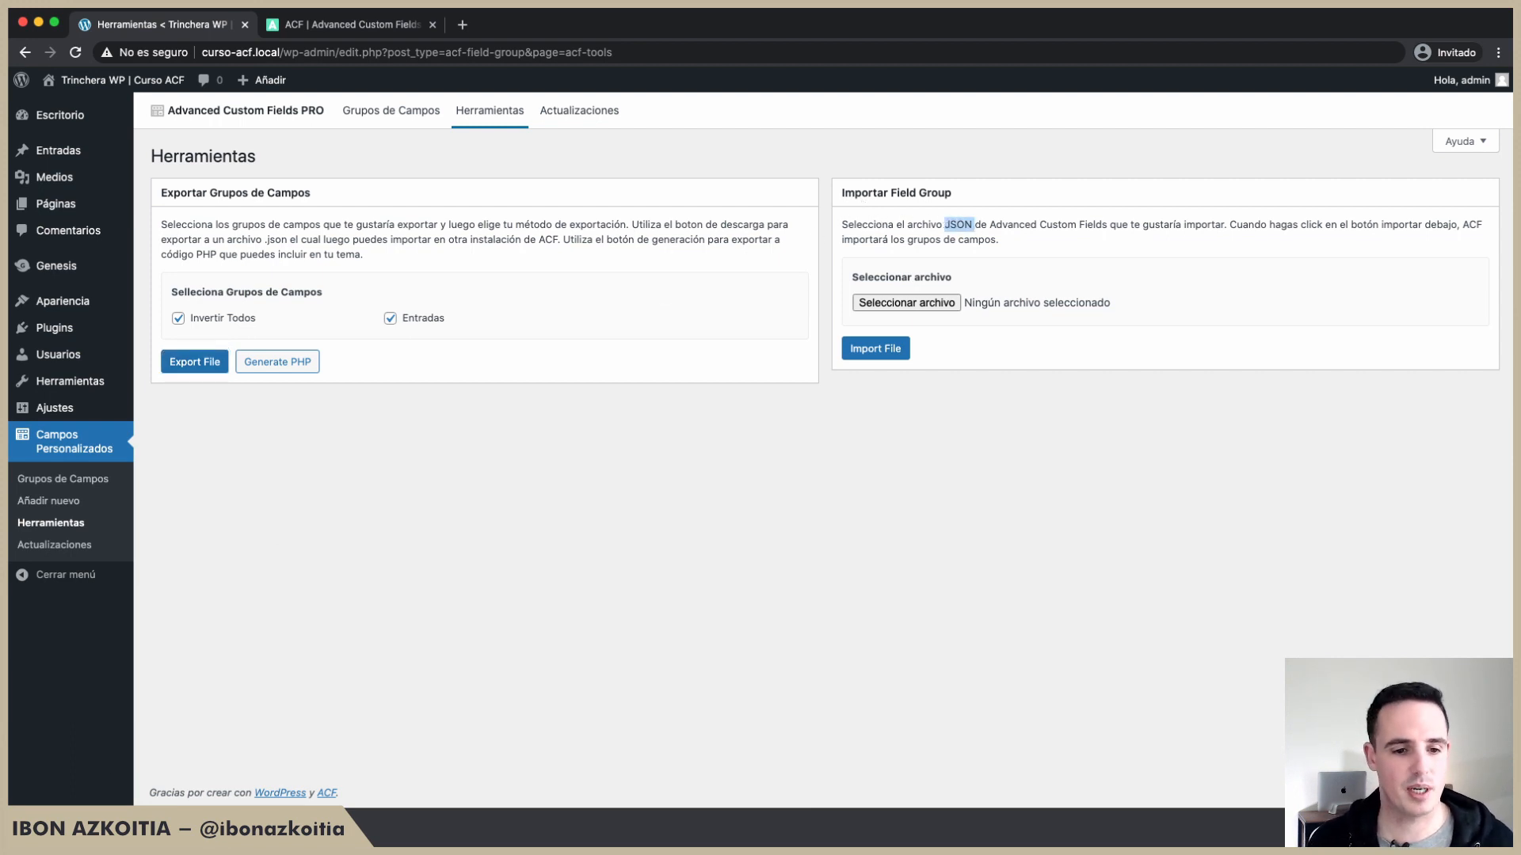
pyautogui.click(895, 306)
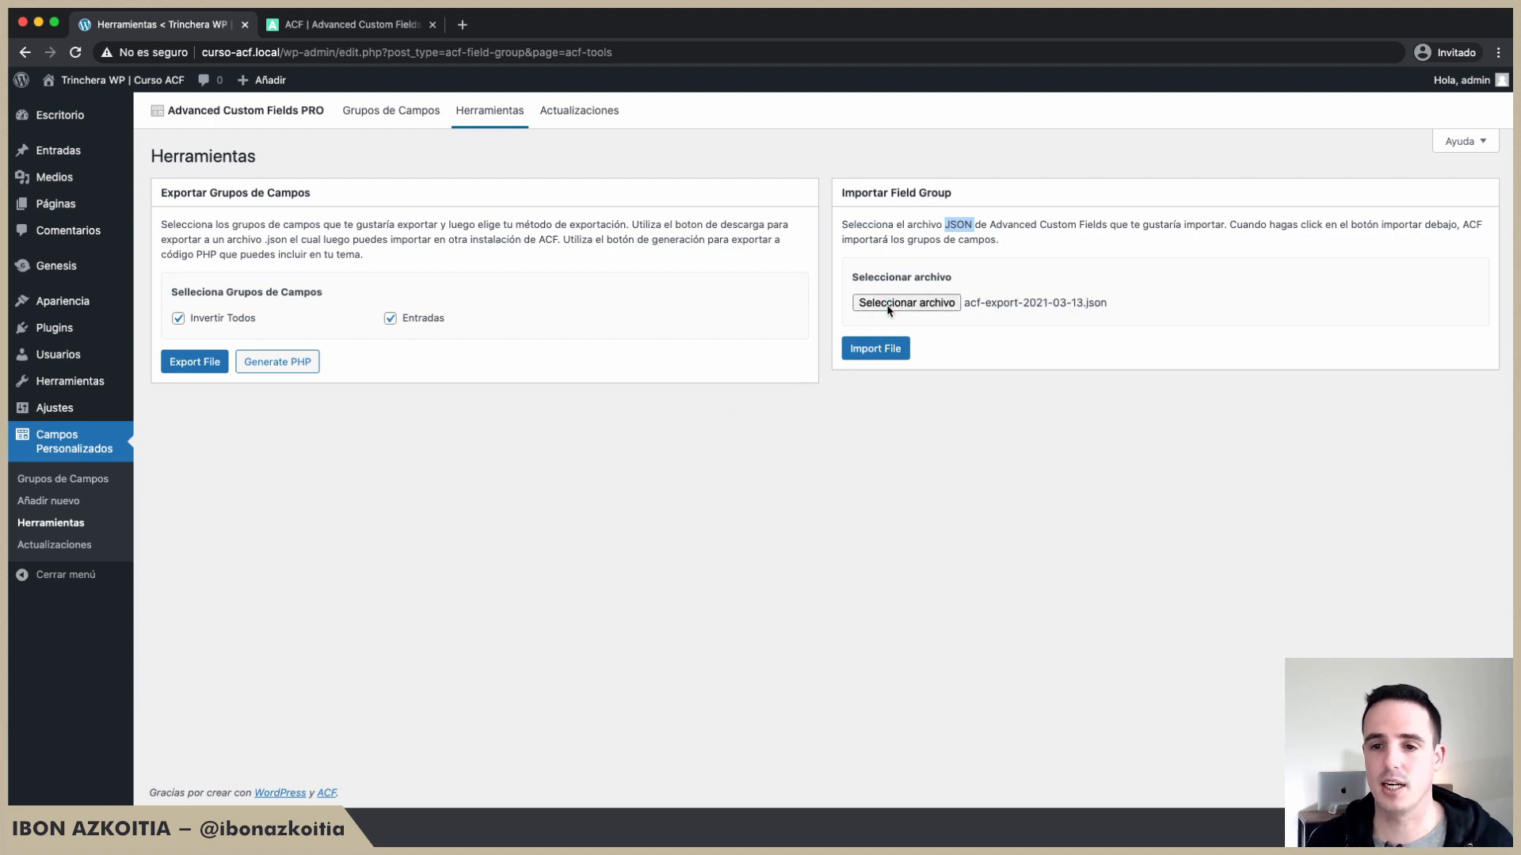
pyautogui.click(866, 350)
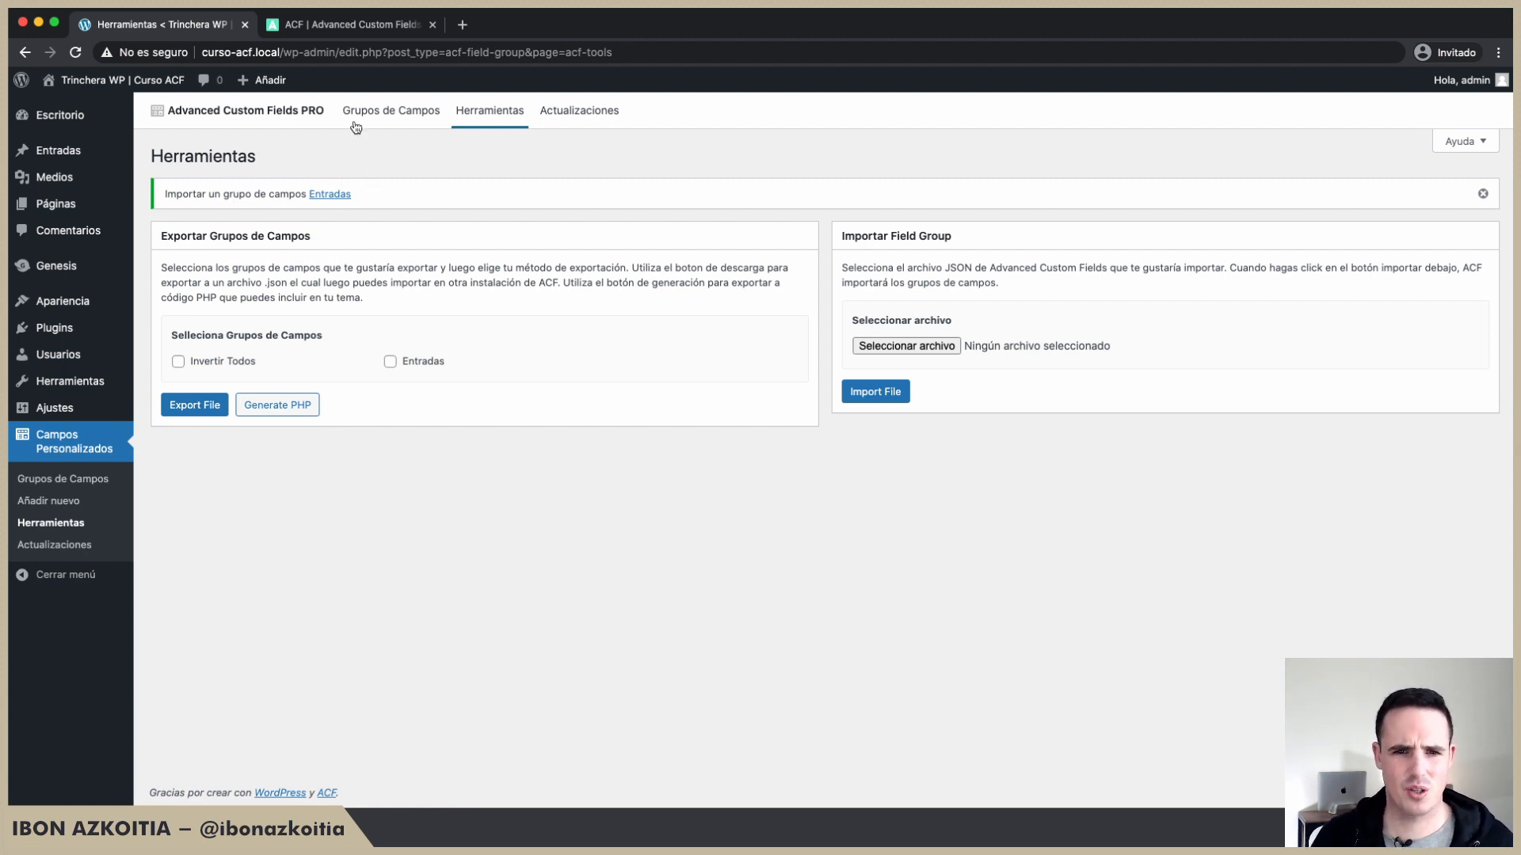
# Step: Move the Entradas field group to the trash and delete it permanently
pyautogui.click(393, 117)
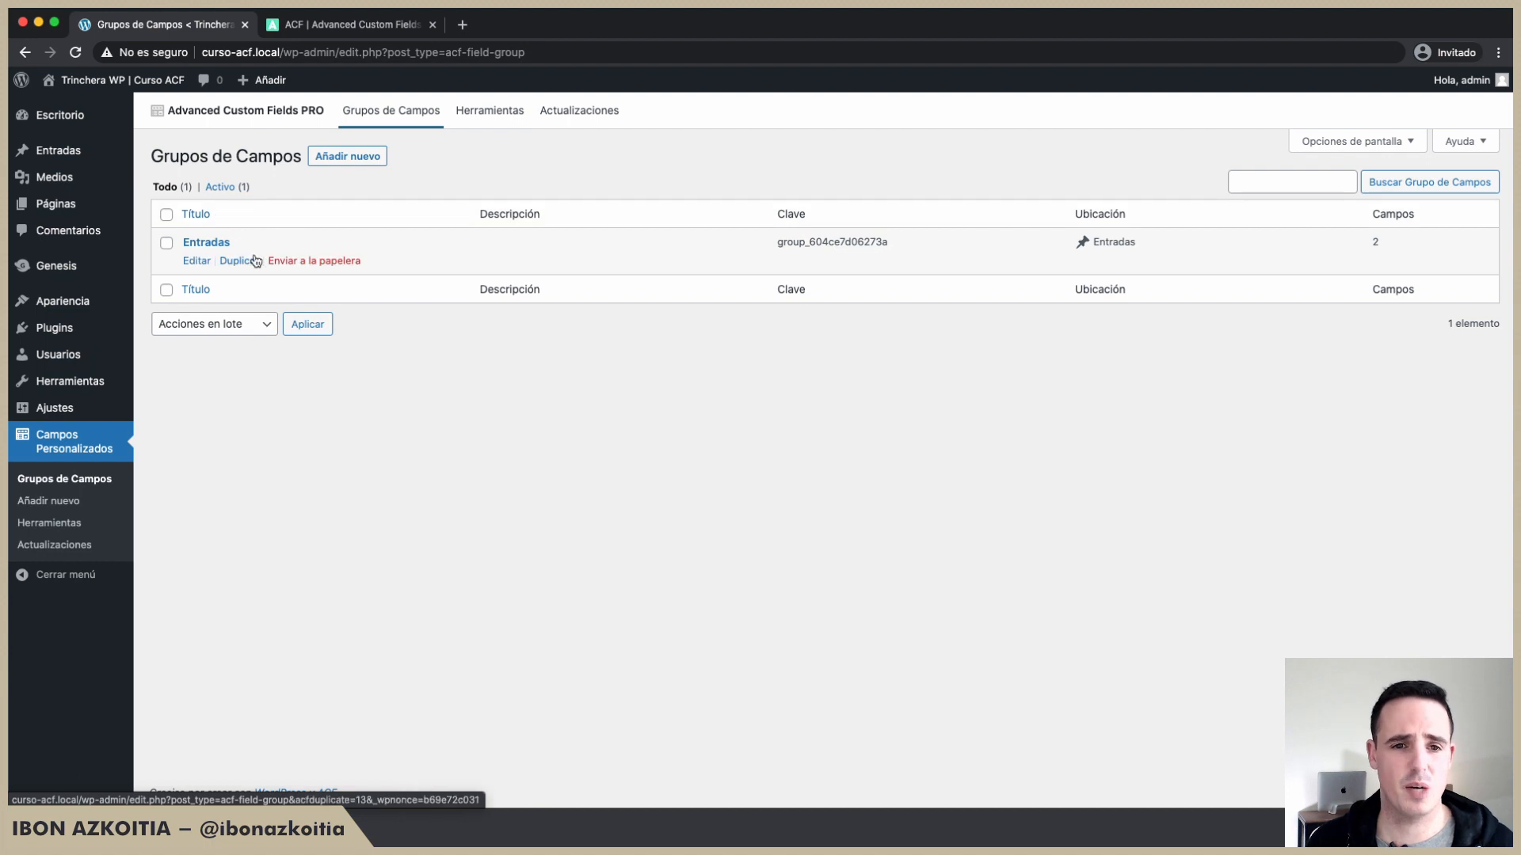
pyautogui.click(297, 262)
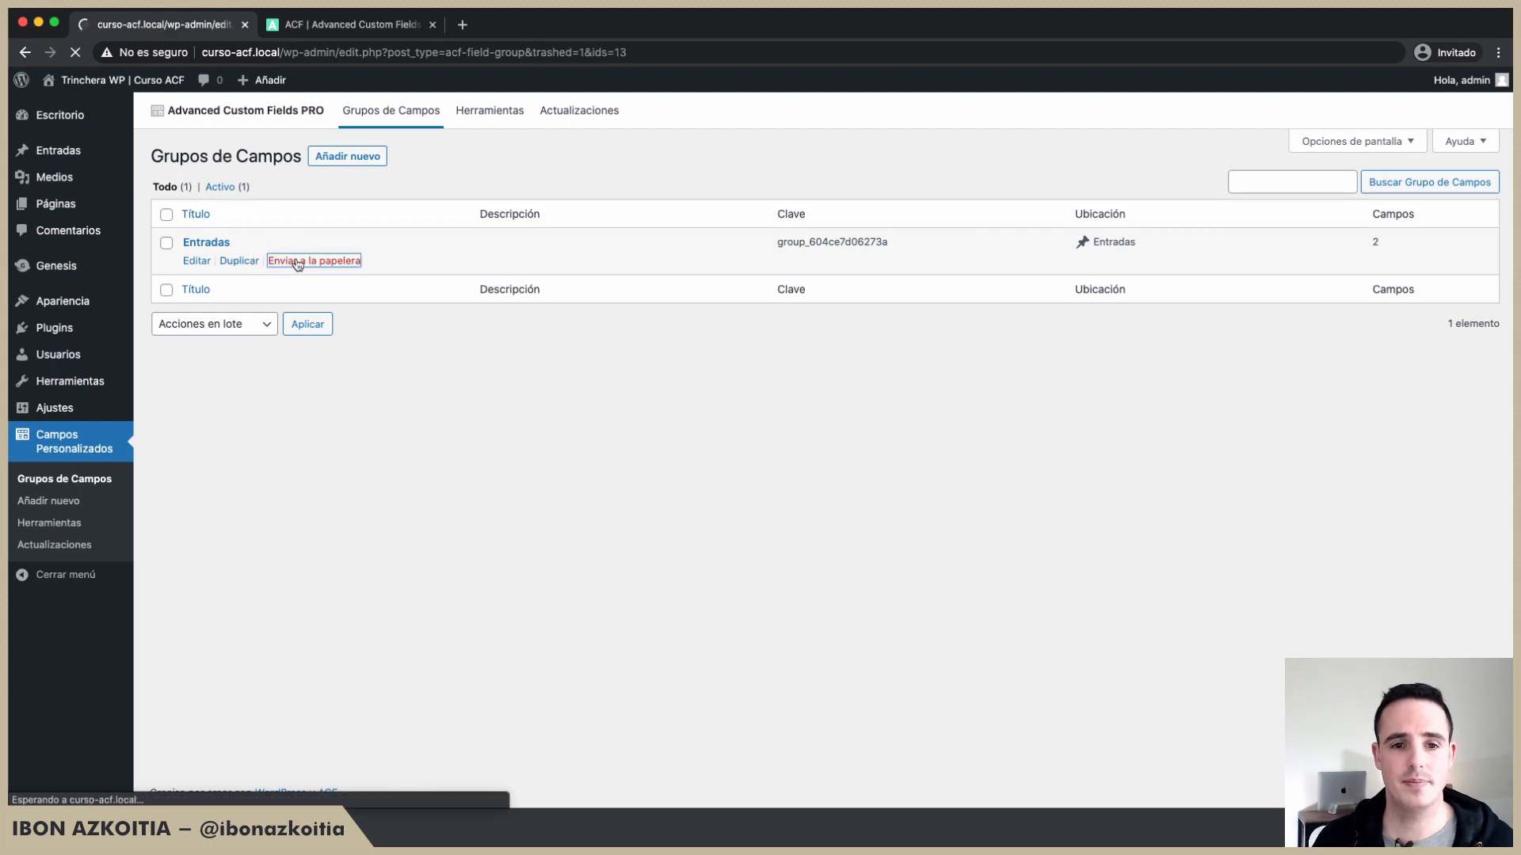
pyautogui.click(231, 238)
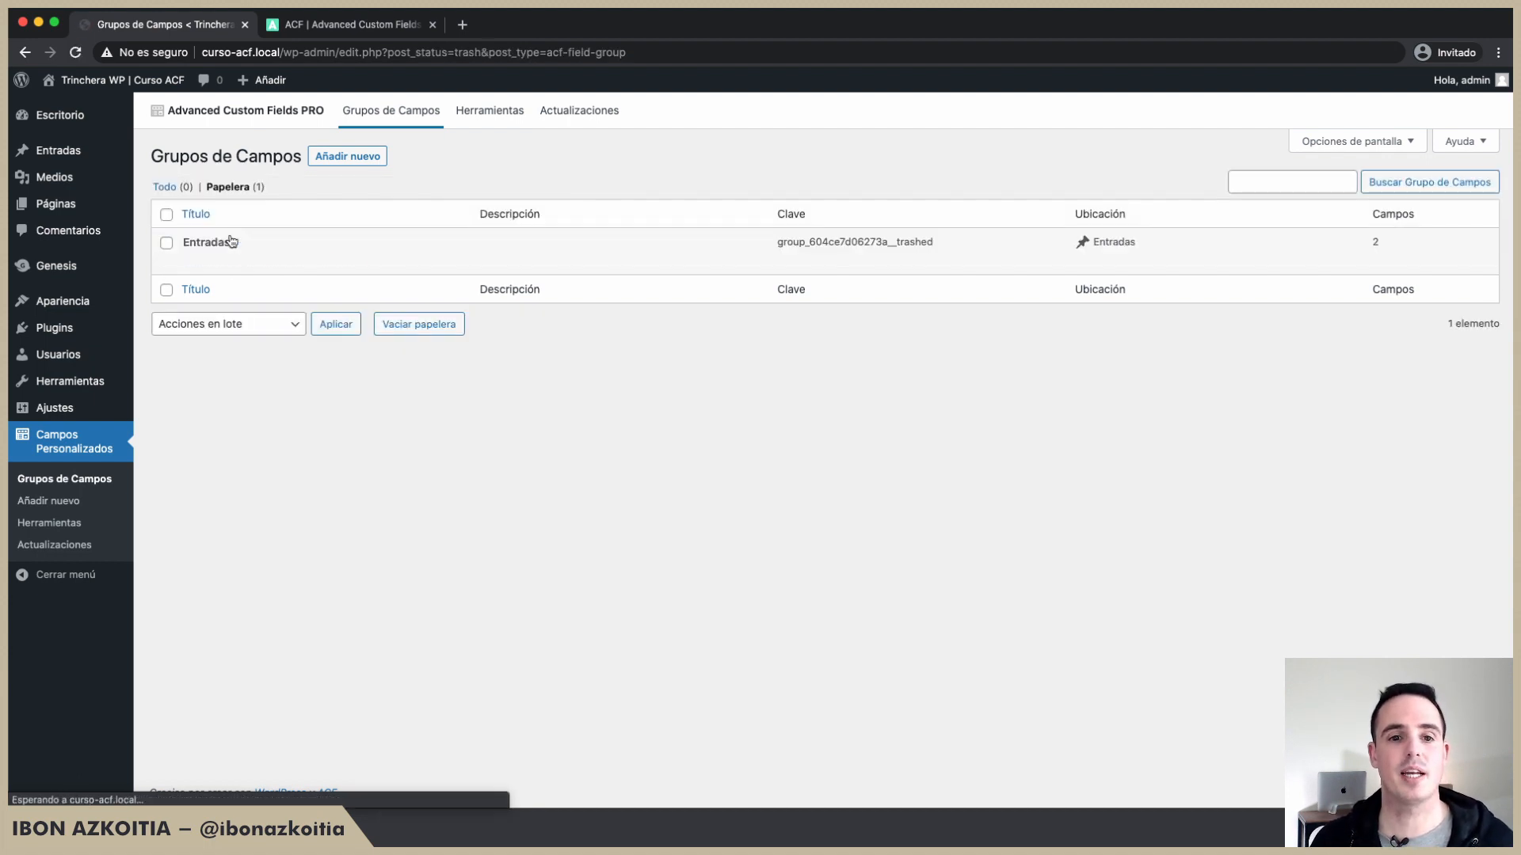
pyautogui.click(292, 265)
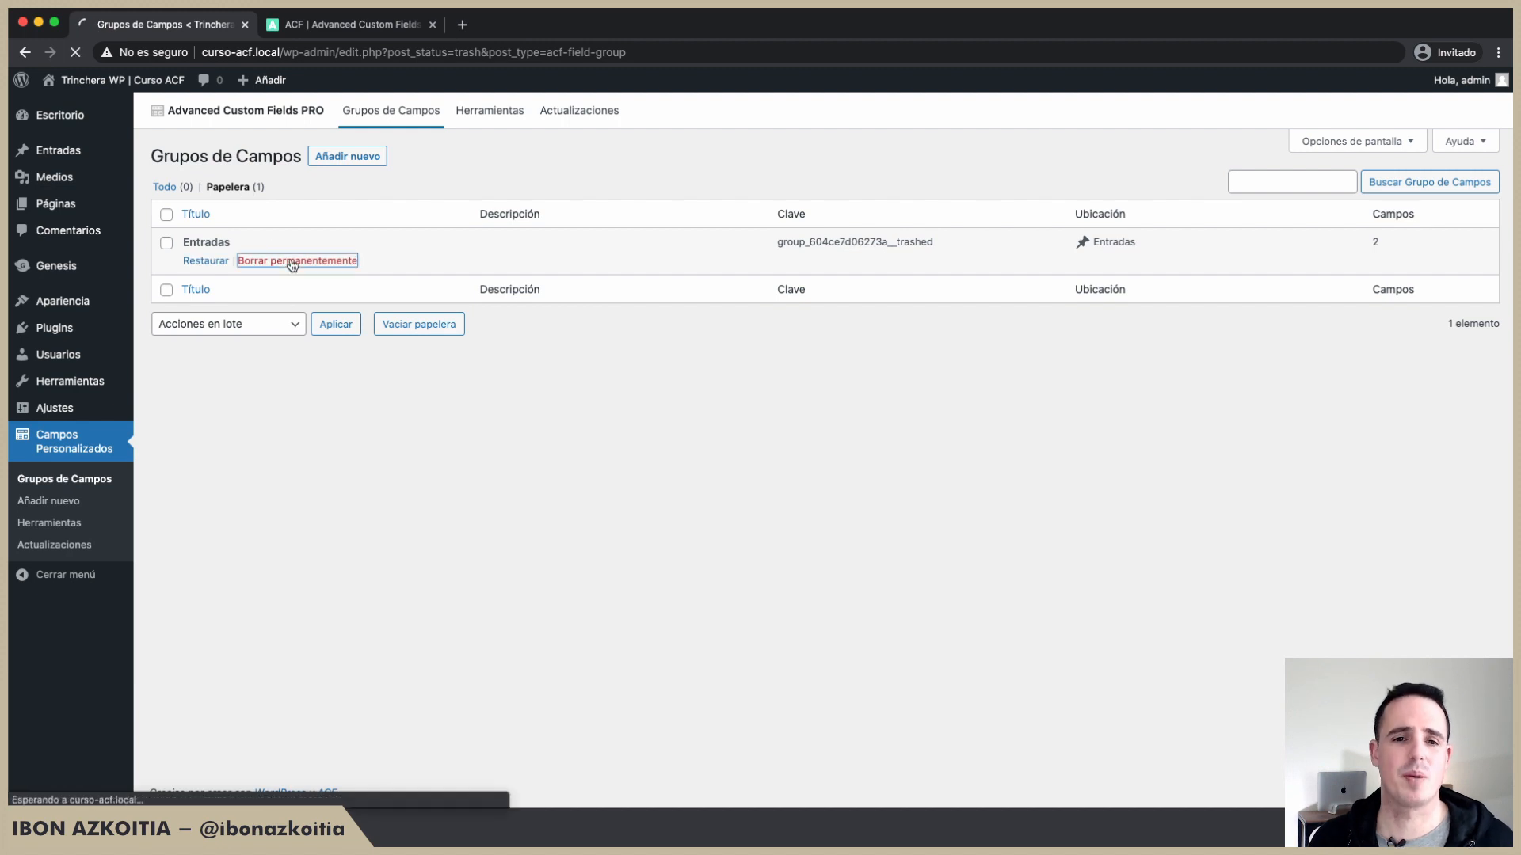
# Step: Import the exported JSON file to restore the Entradas field group, and check the list of field groups
pyautogui.click(479, 118)
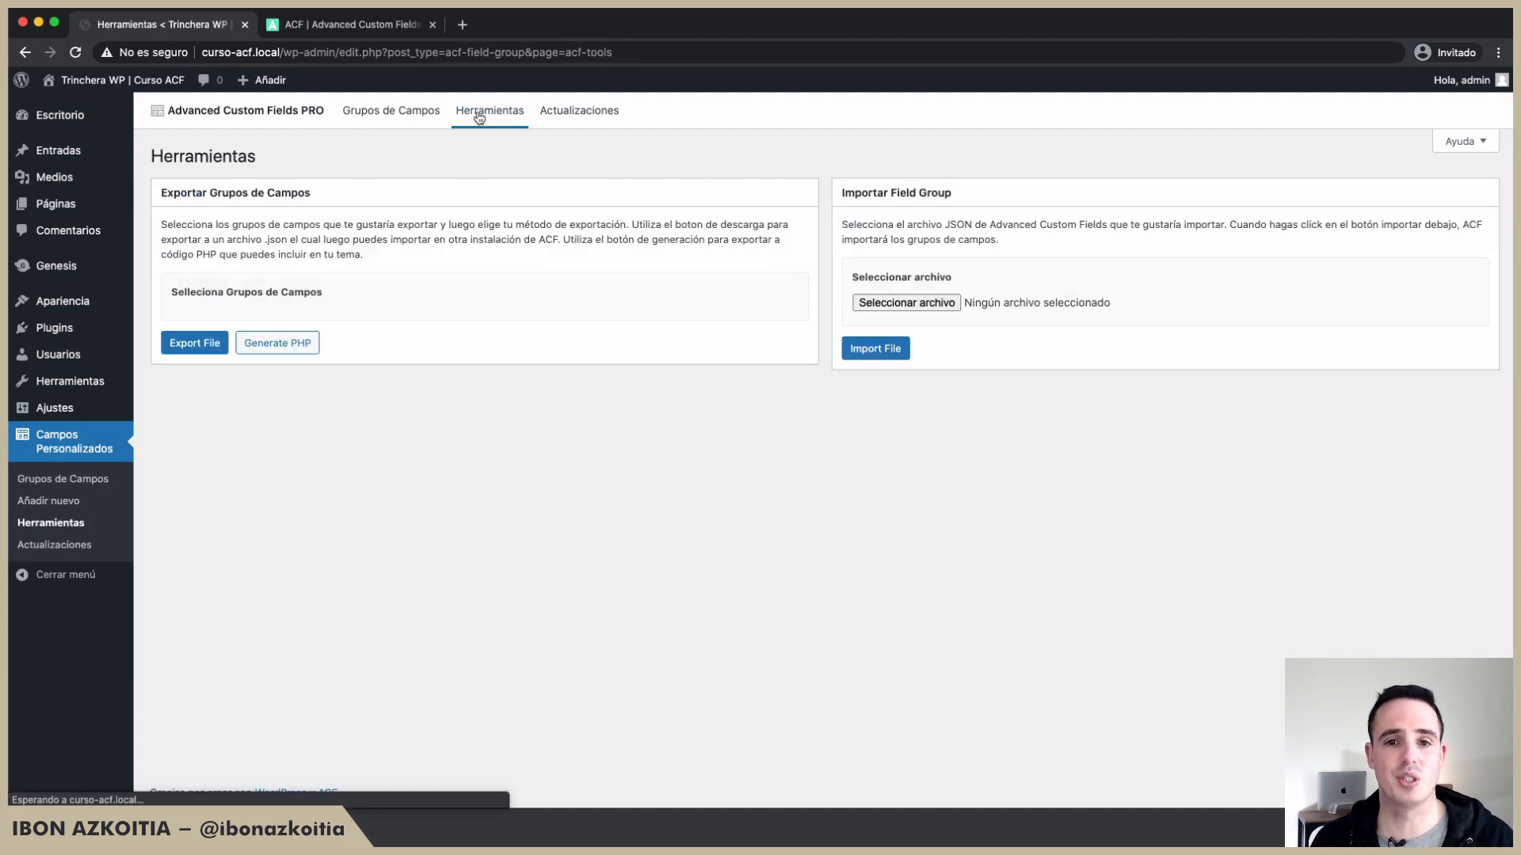
pyautogui.click(889, 303)
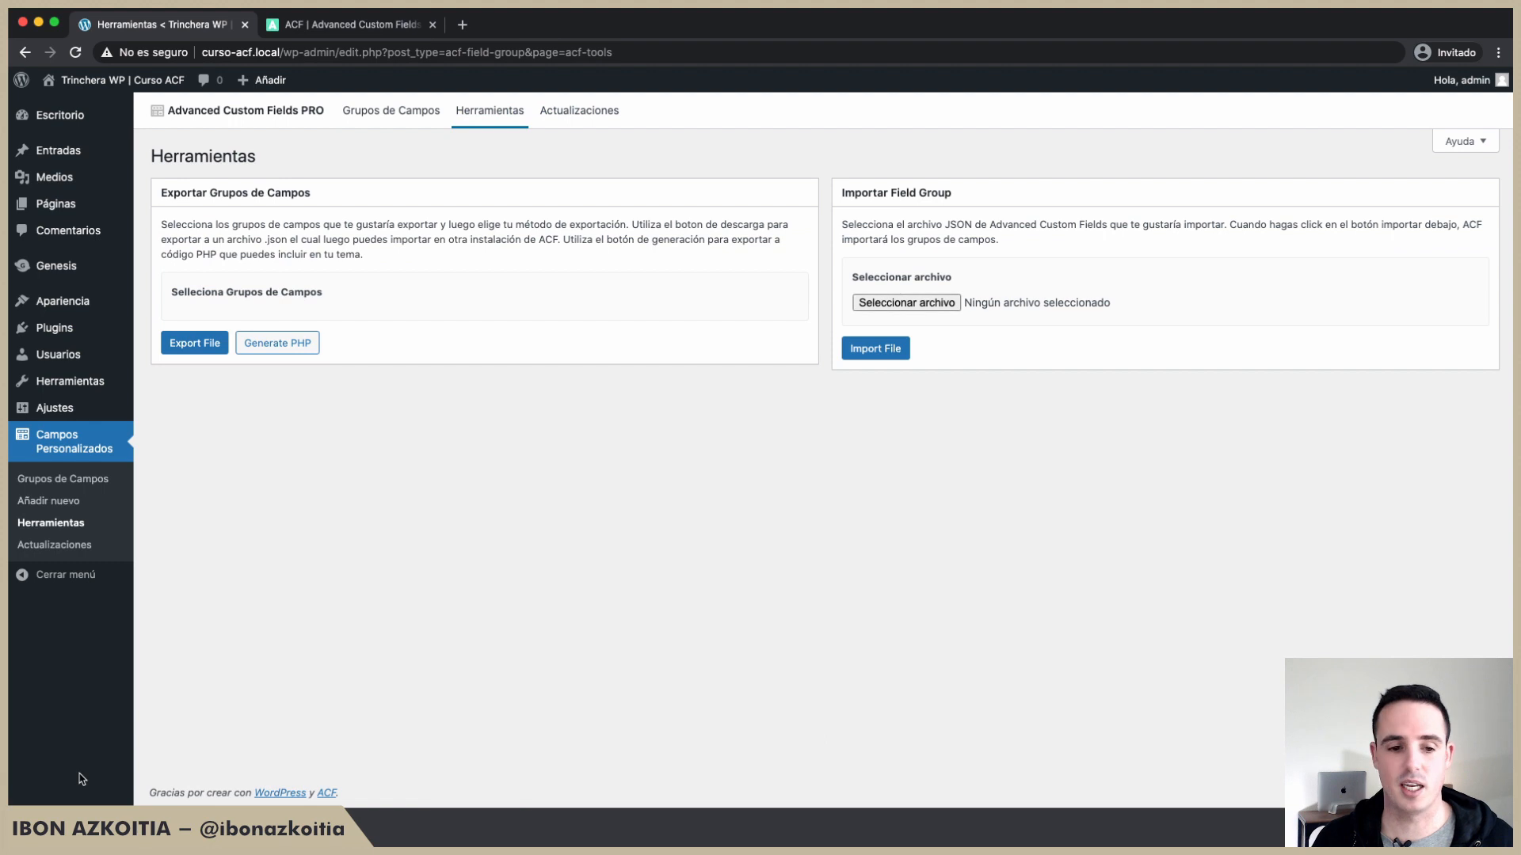
pyautogui.click(875, 348)
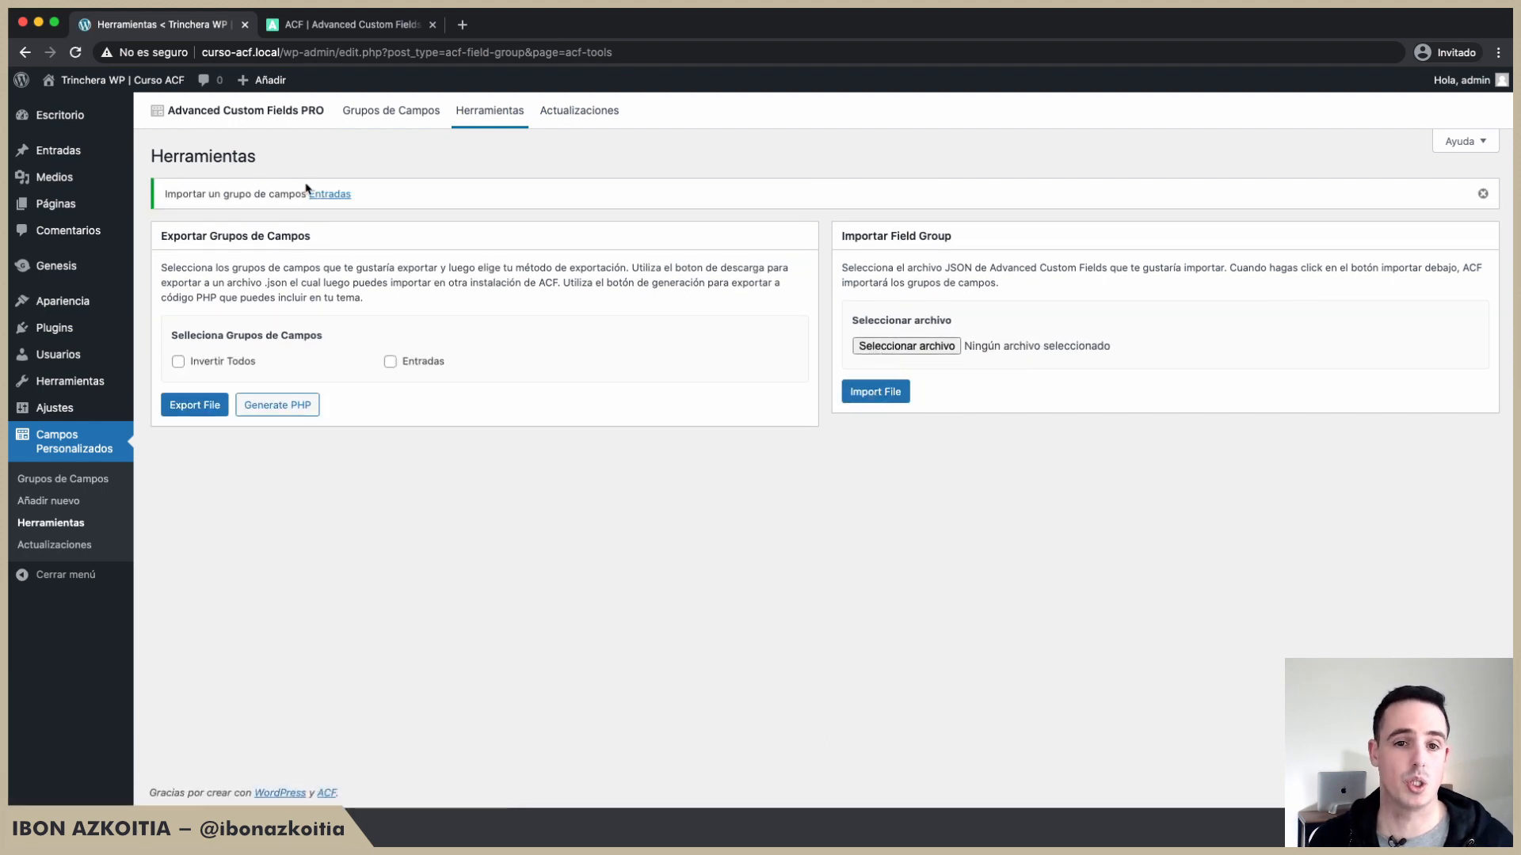
pyautogui.click(392, 115)
pyautogui.moveTo(228, 255)
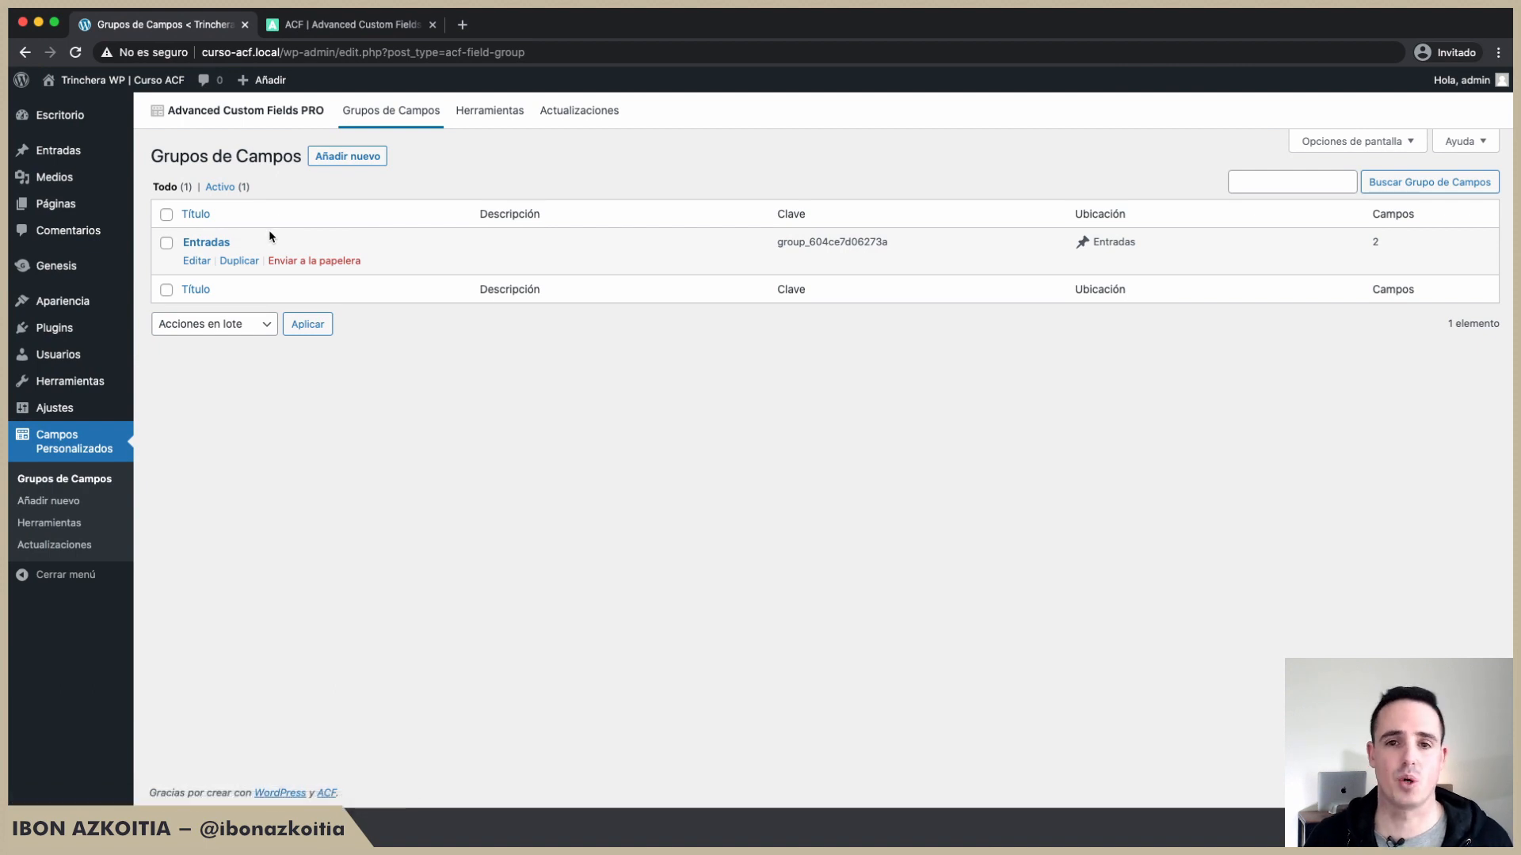
# Step: Create a new post and dismiss the block editor's welcome guide
pyautogui.click(69, 157)
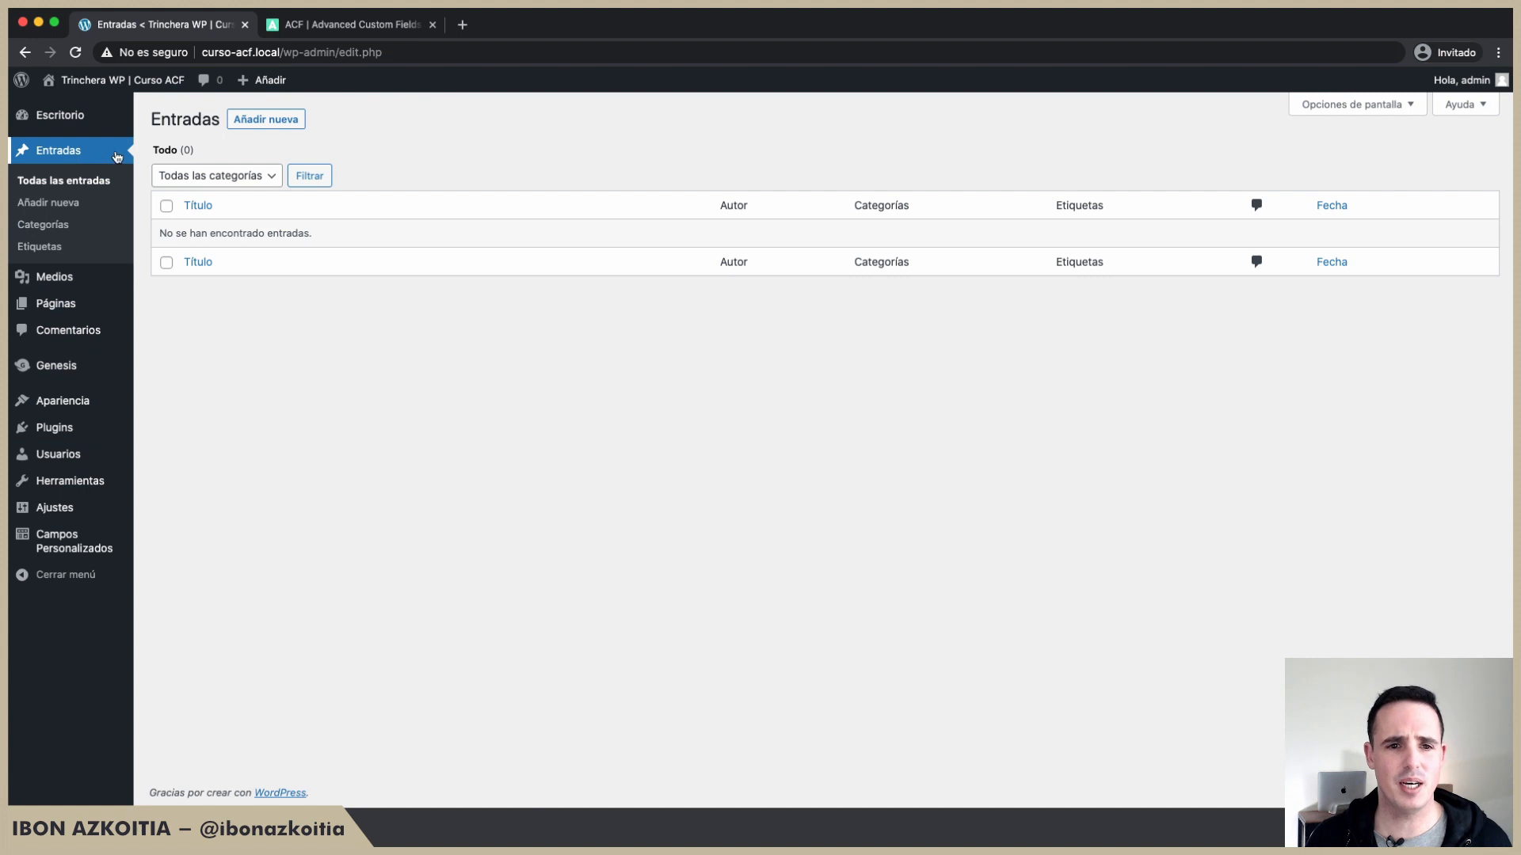
pyautogui.click(263, 121)
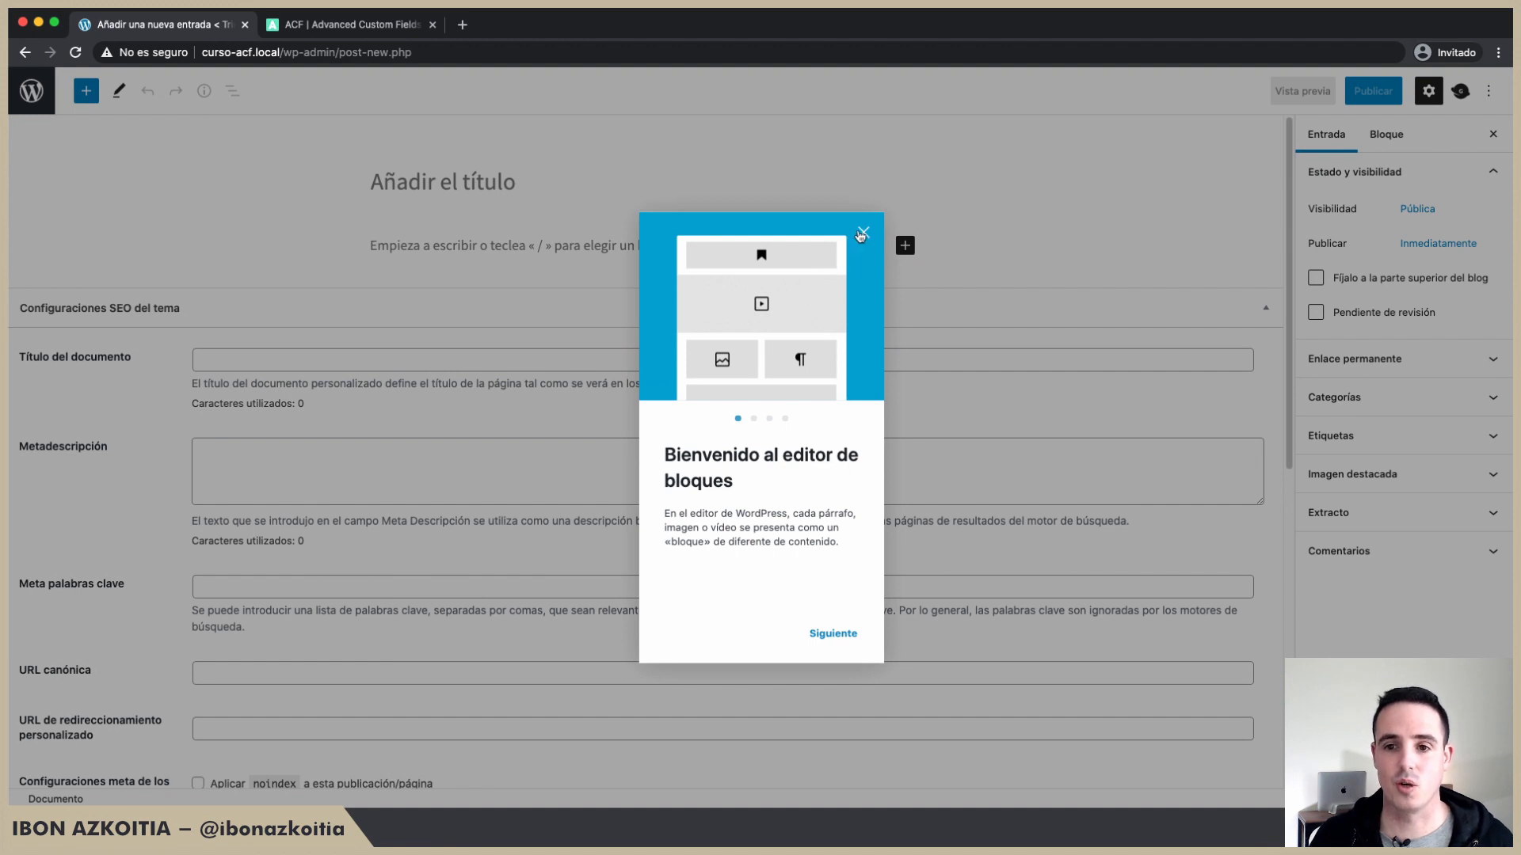
pyautogui.click(861, 234)
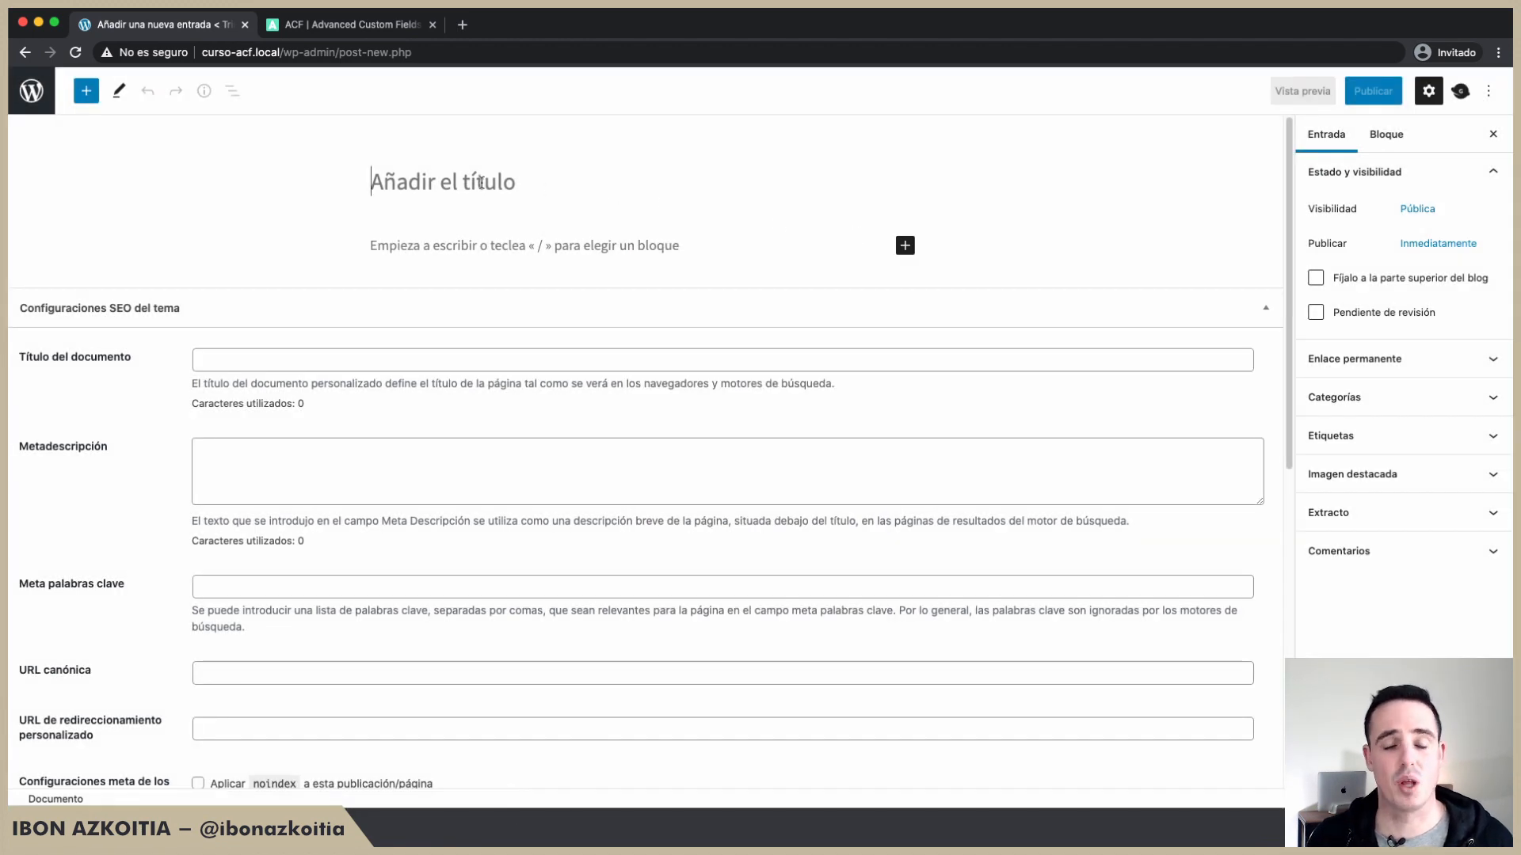
# Step: Expand the Enlace permanente and Categorías sections of the post's settings to review them
pyautogui.click(442, 245)
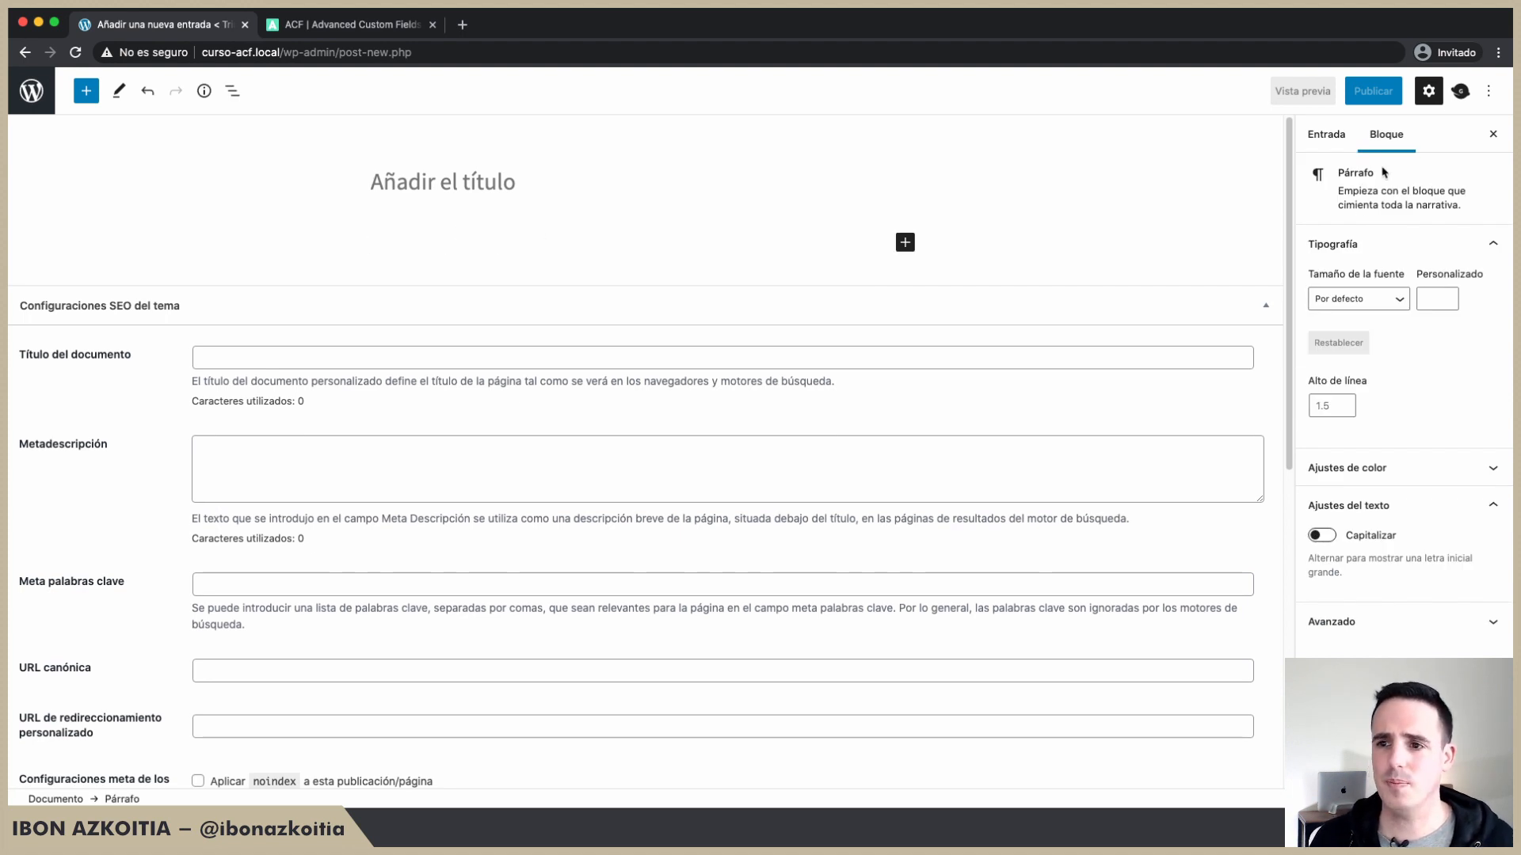
pyautogui.click(1326, 135)
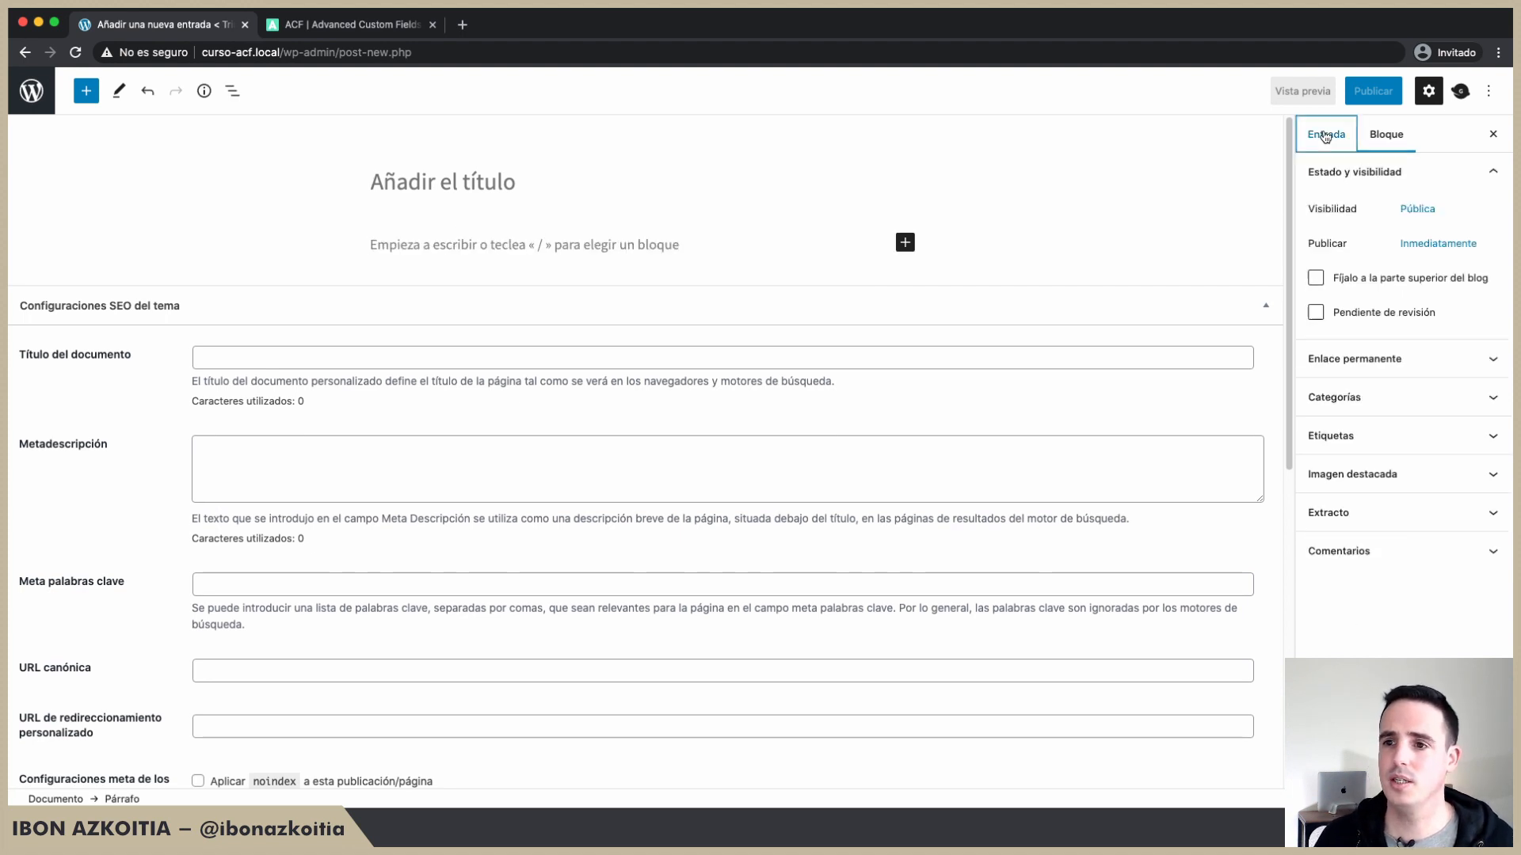
pyautogui.click(1351, 359)
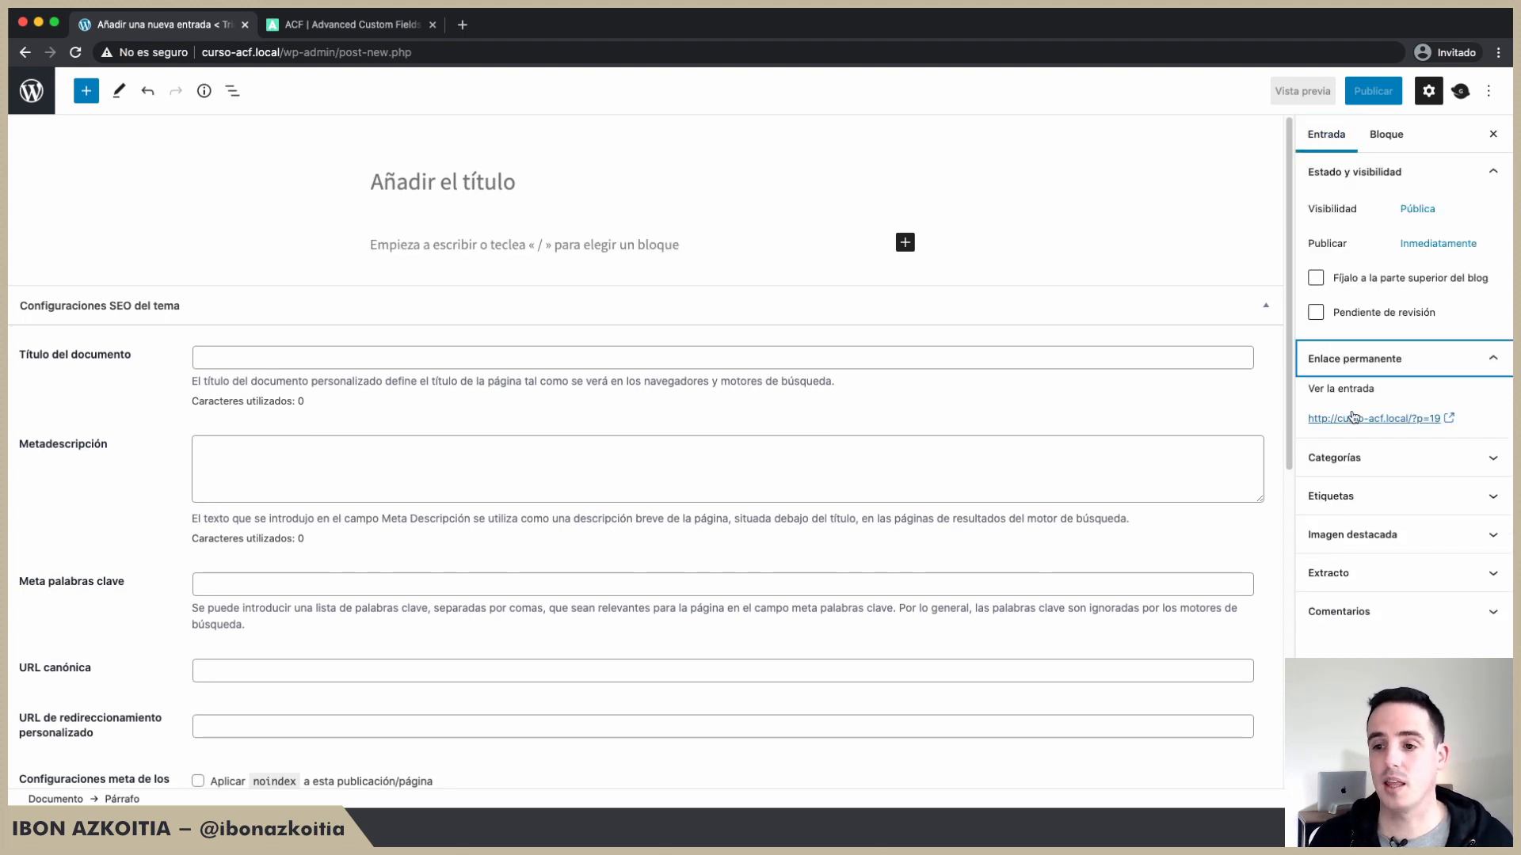
pyautogui.click(1334, 458)
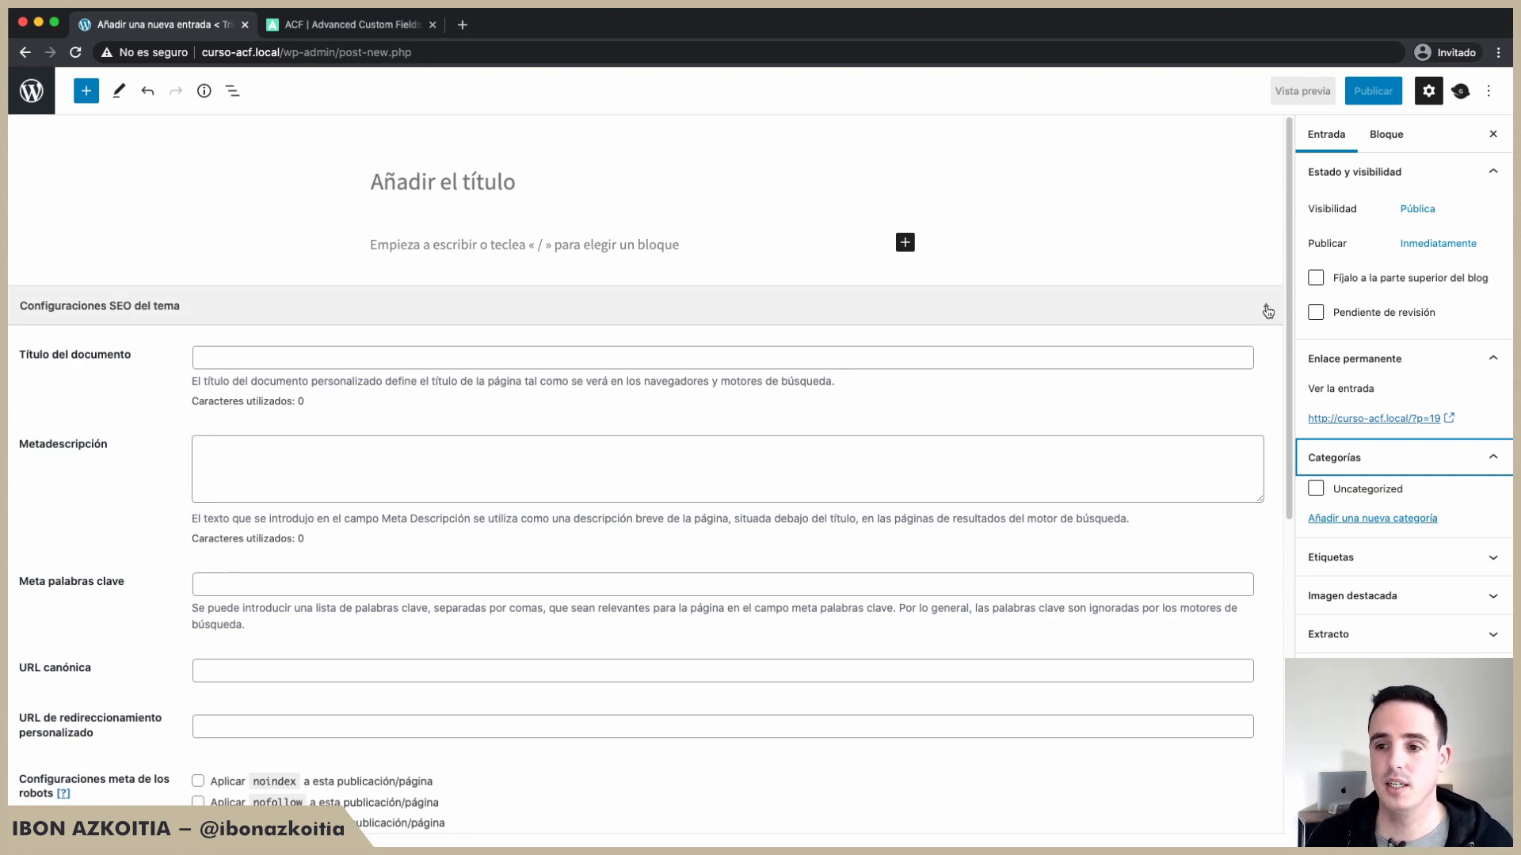
# Step: Collapse the Configuraciones SEO del tema and Scripts boxes, leaving the Entradas custom fields expanded below the post content
pyautogui.click(1267, 308)
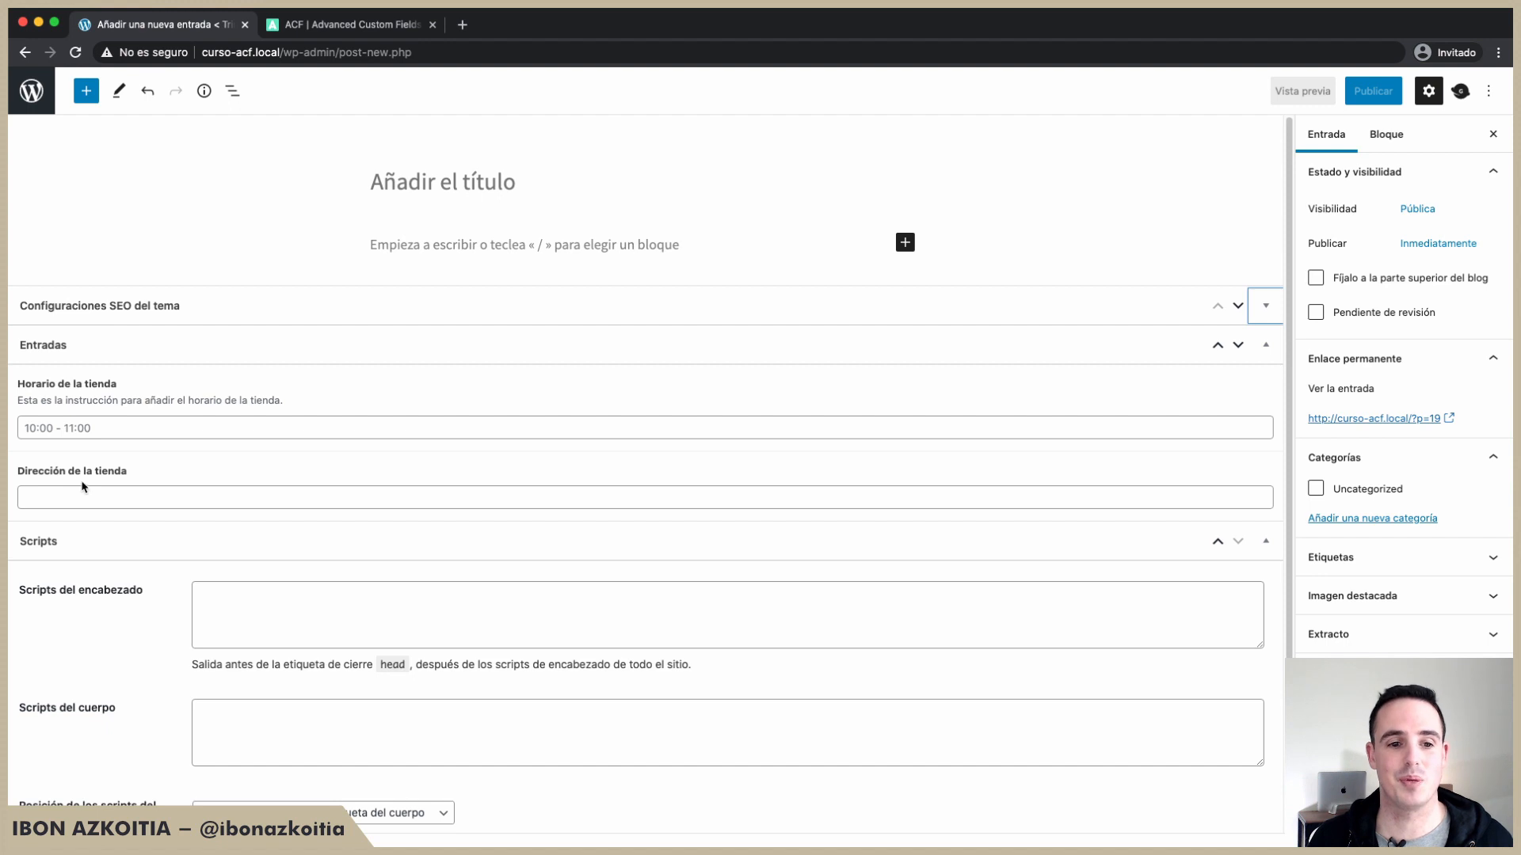
pyautogui.click(1265, 545)
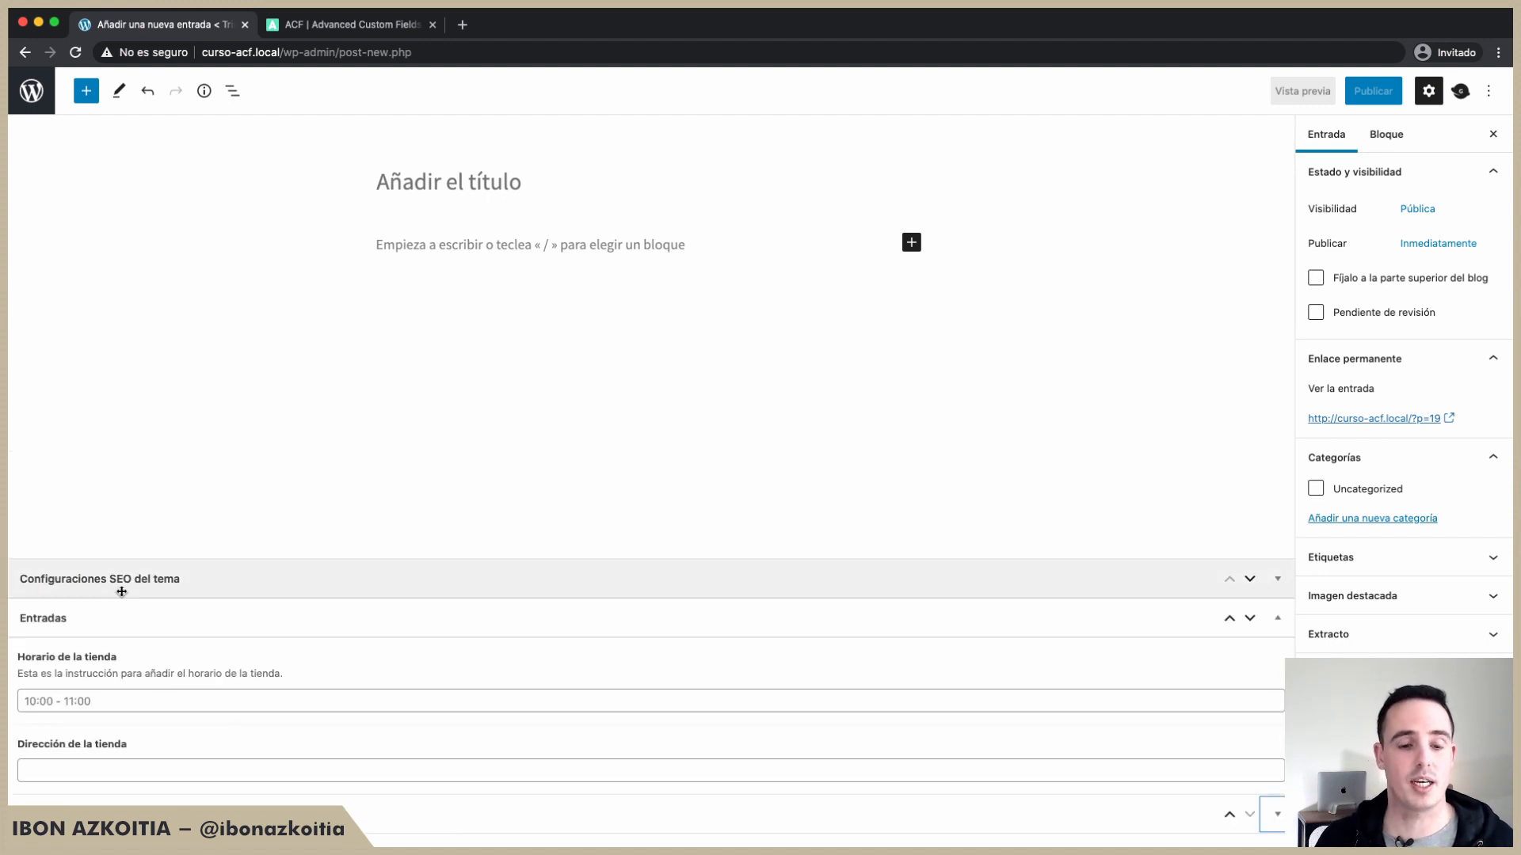
pyautogui.click(1273, 583)
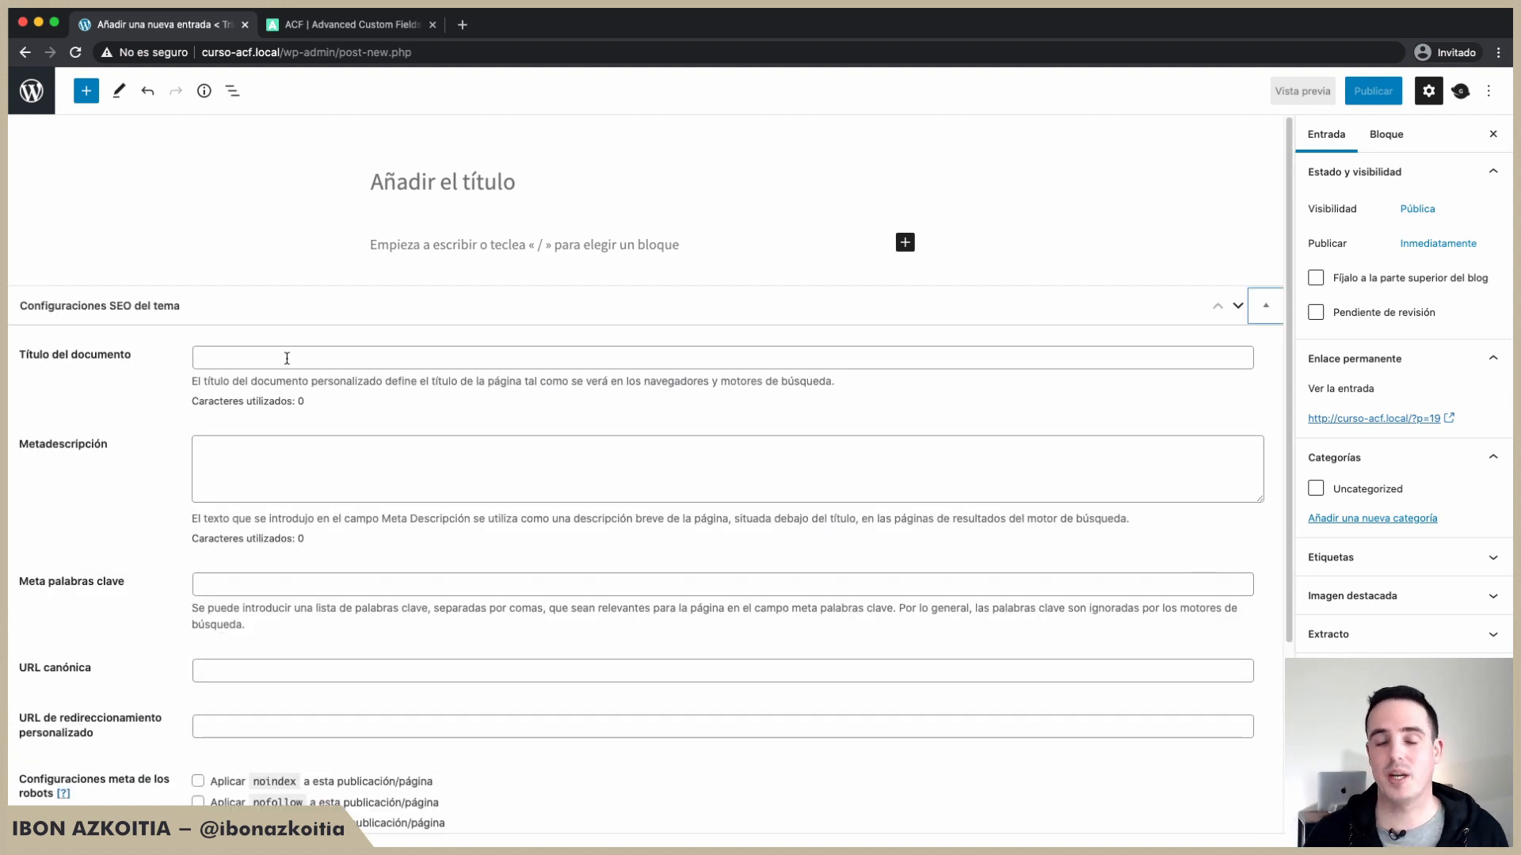
pyautogui.click(1263, 309)
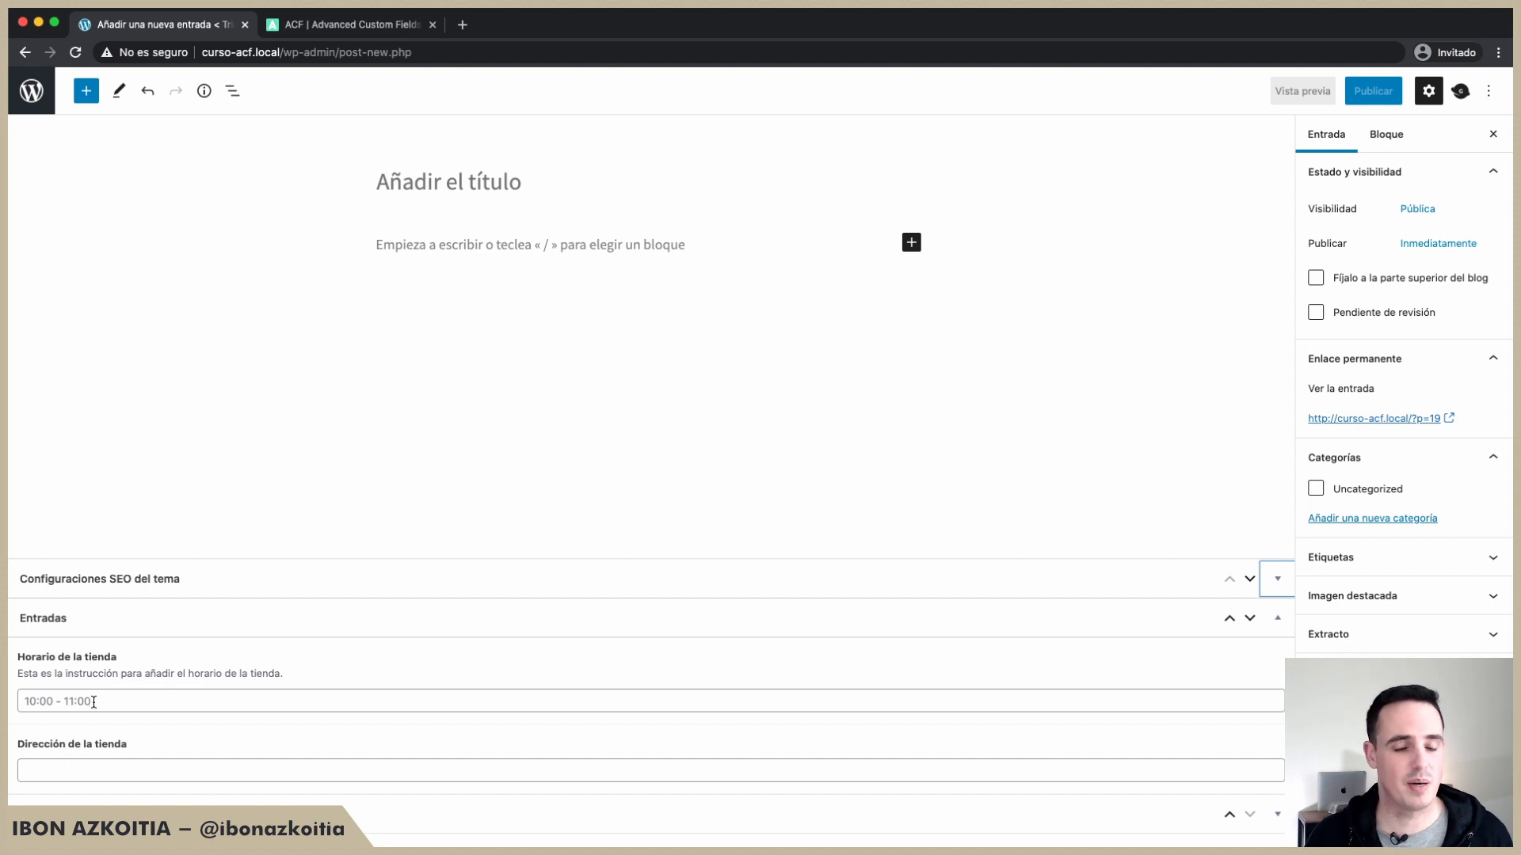
# Step: Fill in Horario de la tienda with "10:00 - 17:00" and Dirección de la tienda with "La mejor calle del mundo"
pyautogui.click(59, 703)
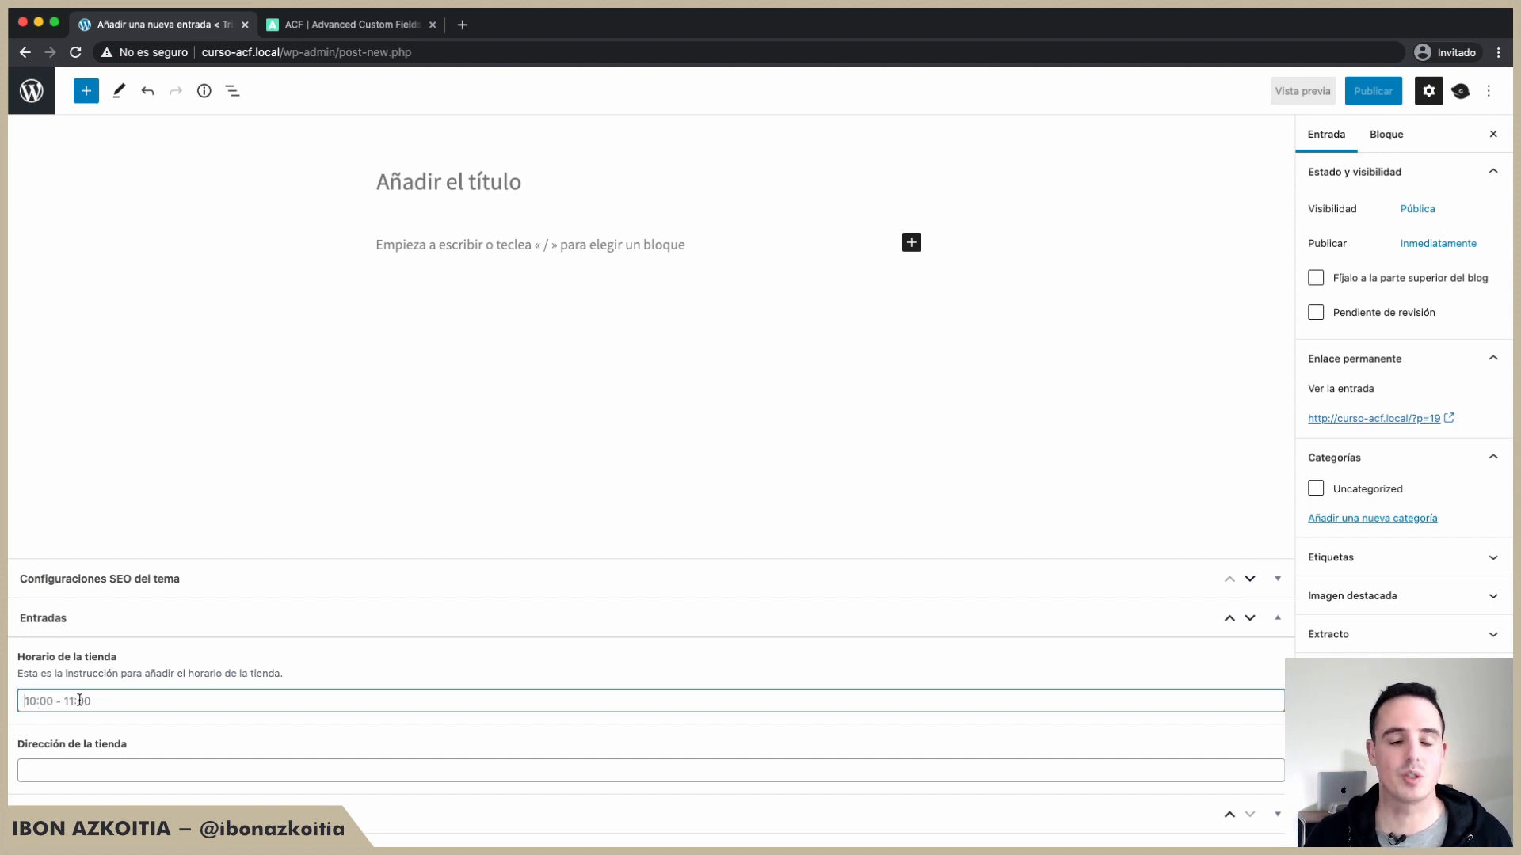
pyautogui.moveTo(17, 674); pyautogui.dragTo(292, 678)
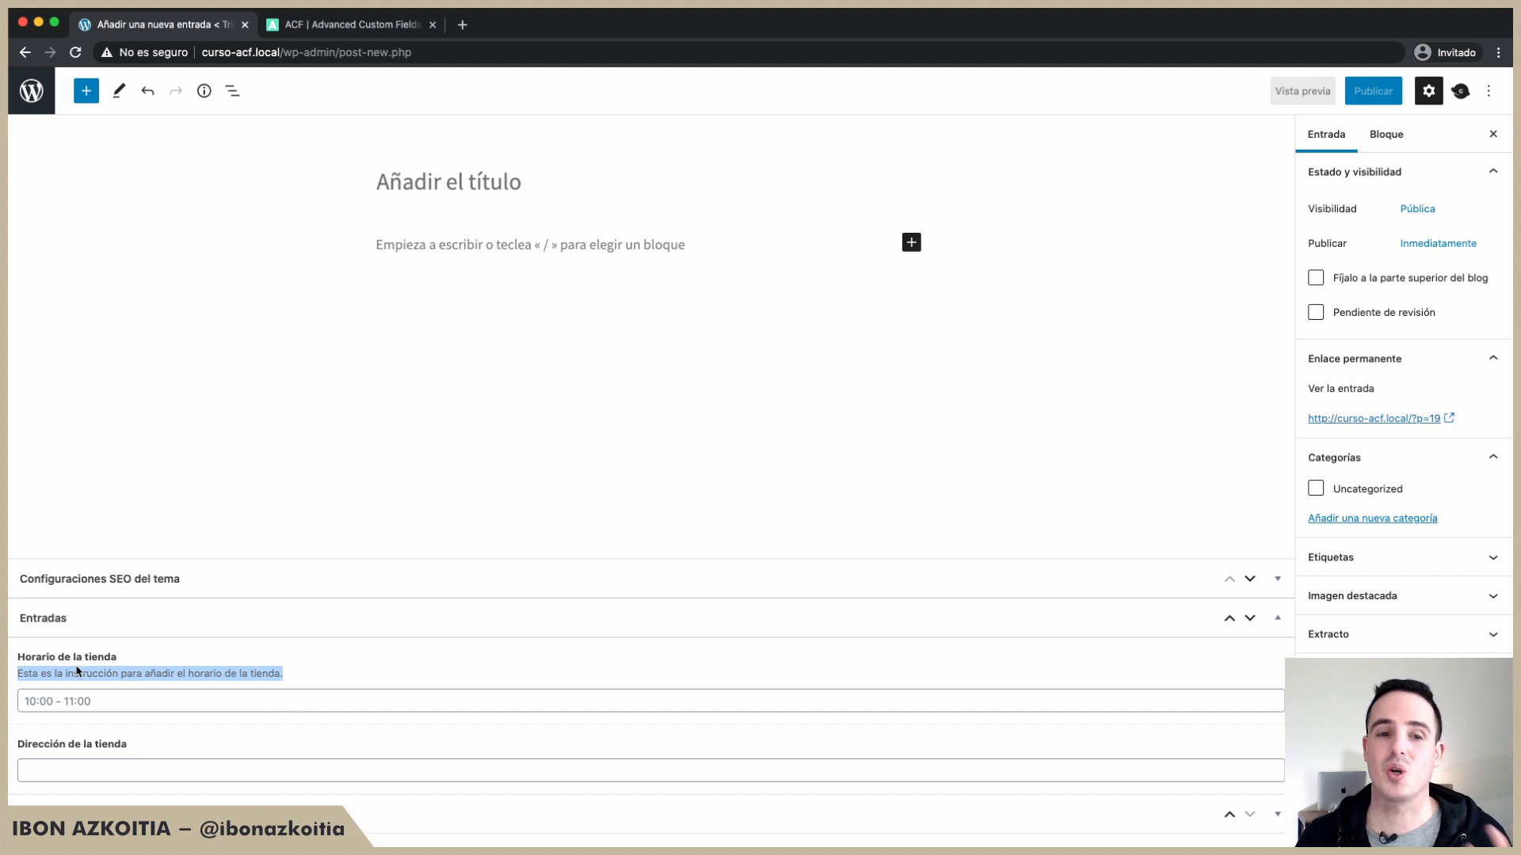
pyautogui.click(84, 697)
pyautogui.write('10')
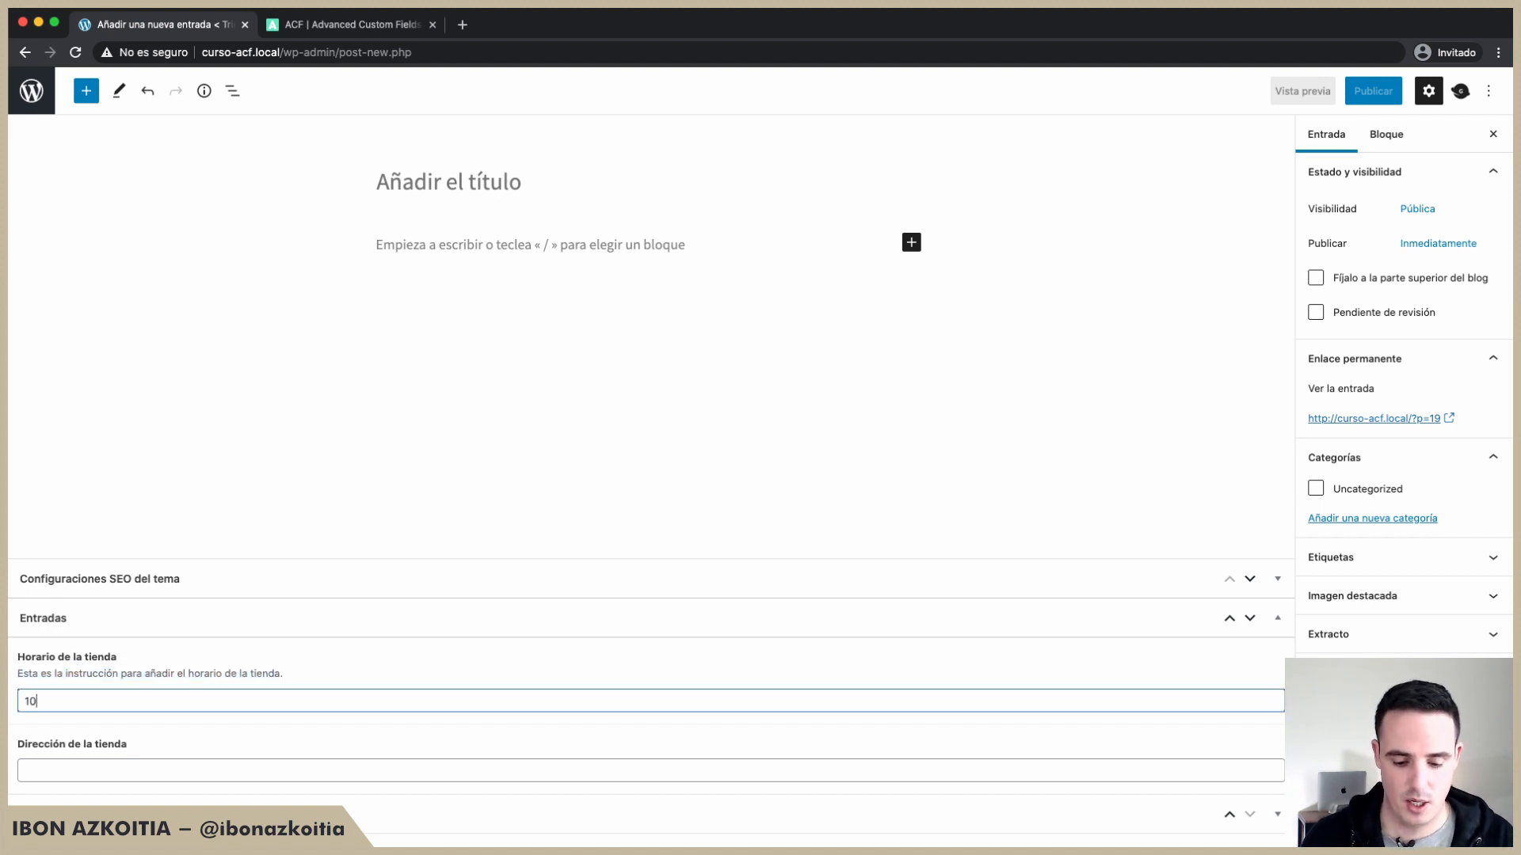
pyautogui.write(':00')
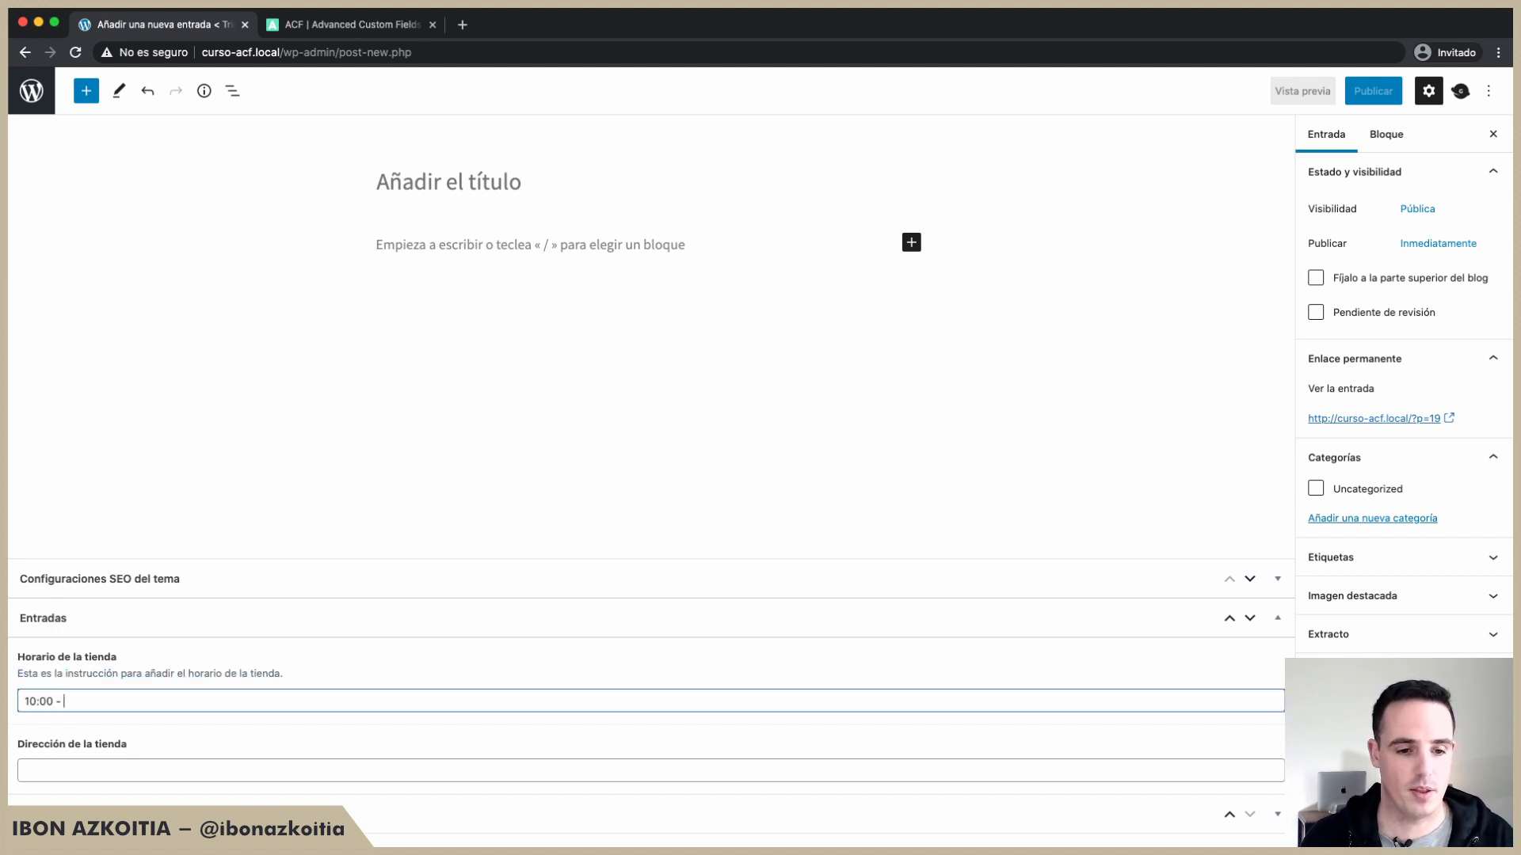
pyautogui.write(' - 17:00')
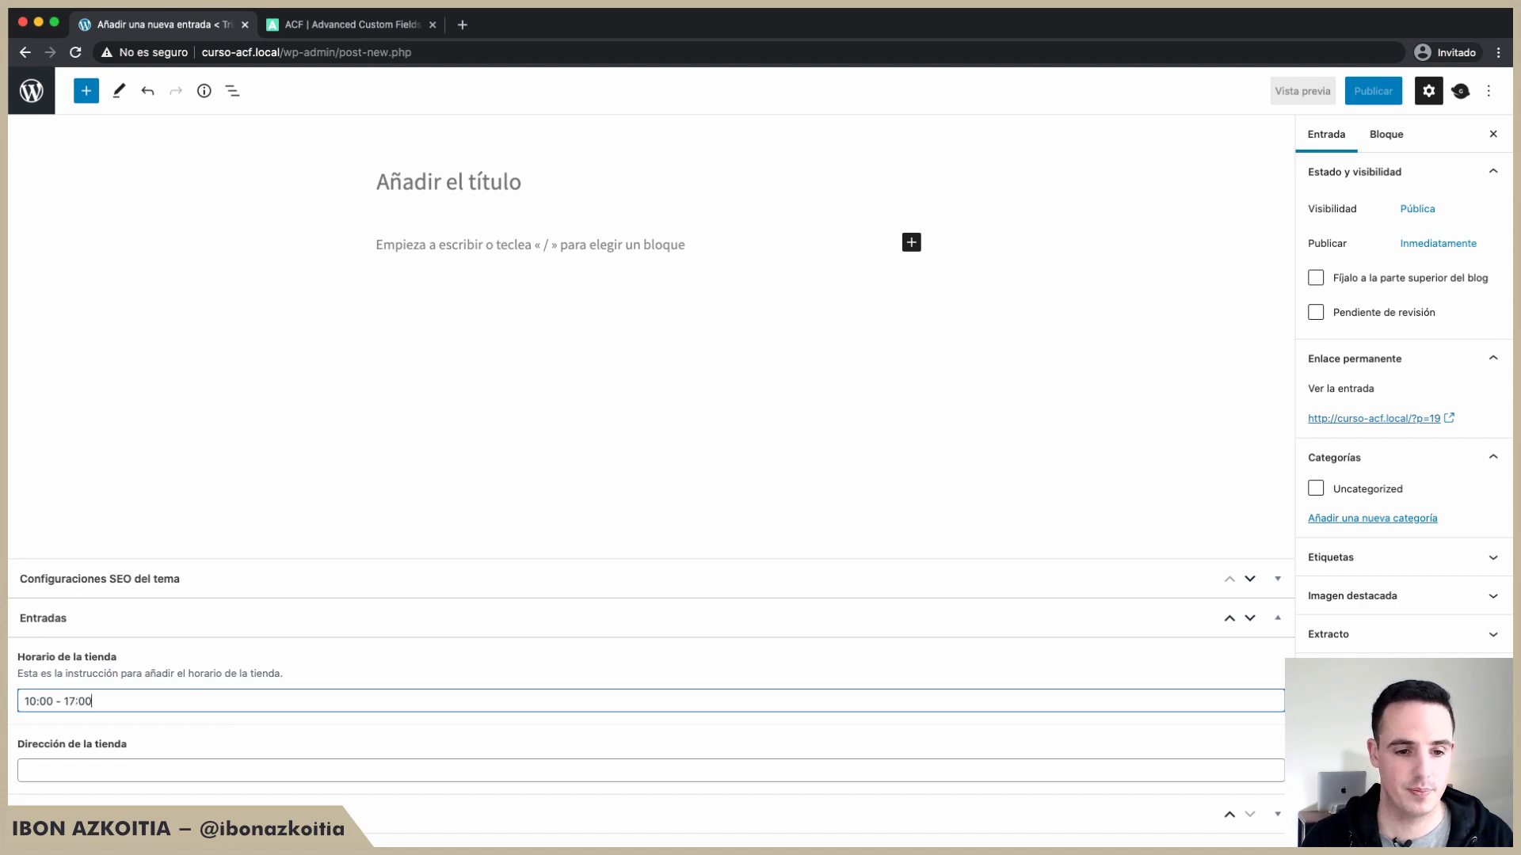
pyautogui.press('Tab')
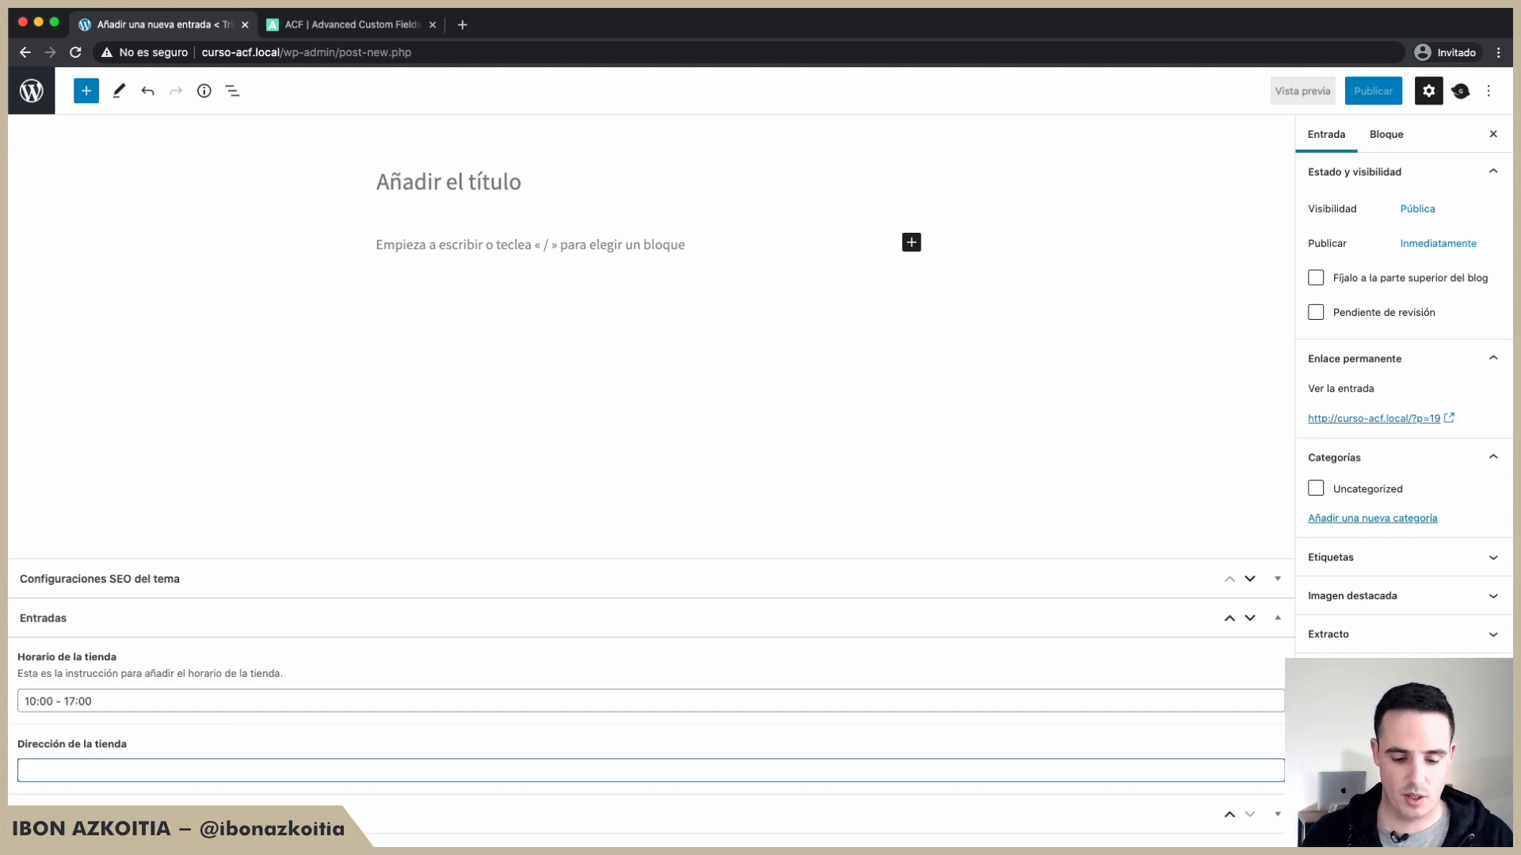
pyautogui.write('La mejor calle del mundo')
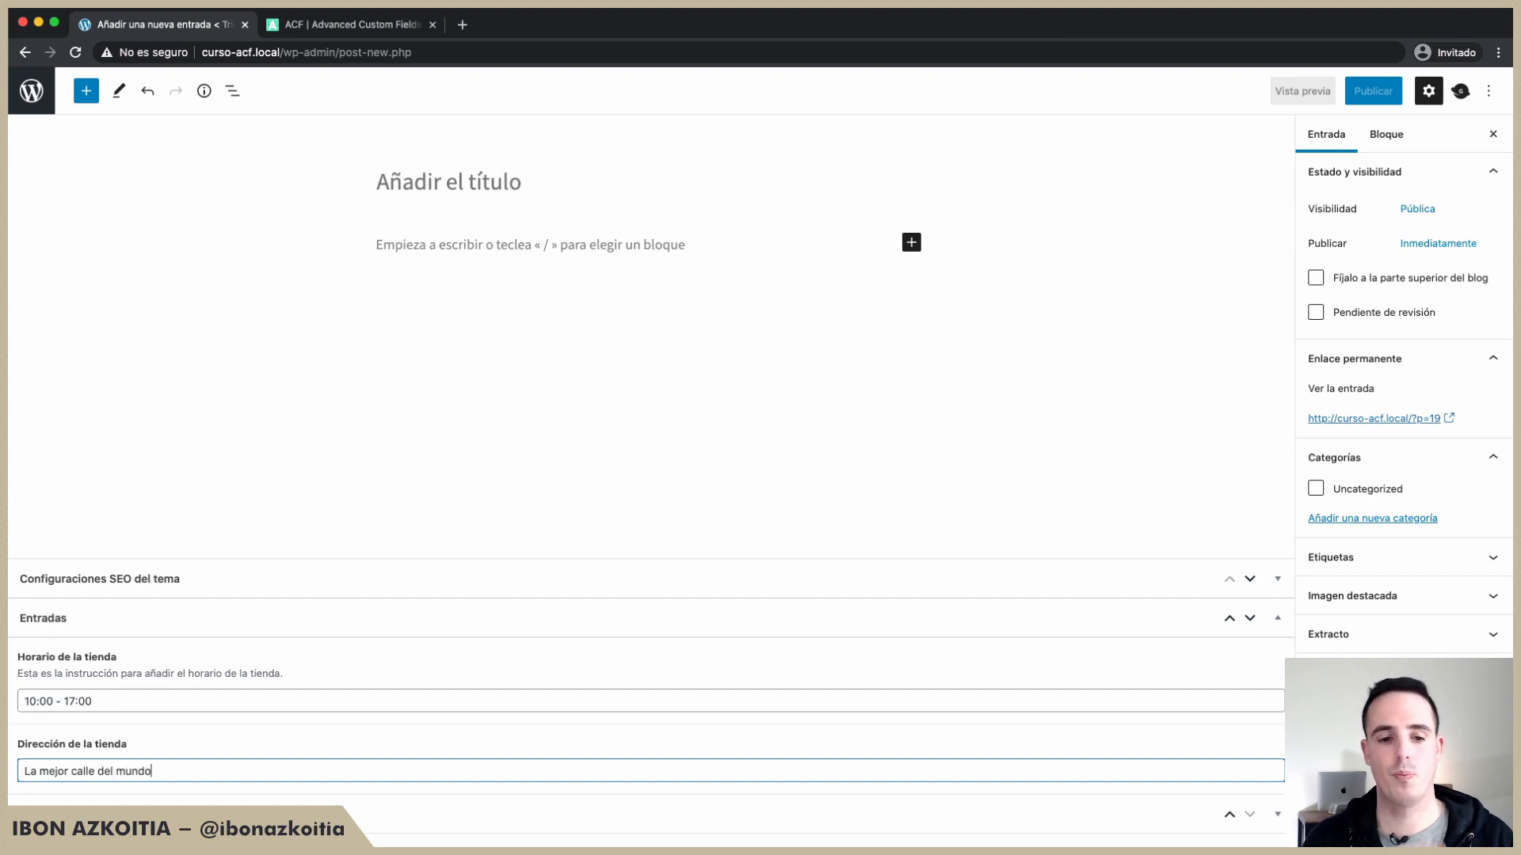
# Step: Title the post "Entrada de ejemplo" and publish it
pyautogui.click(424, 192)
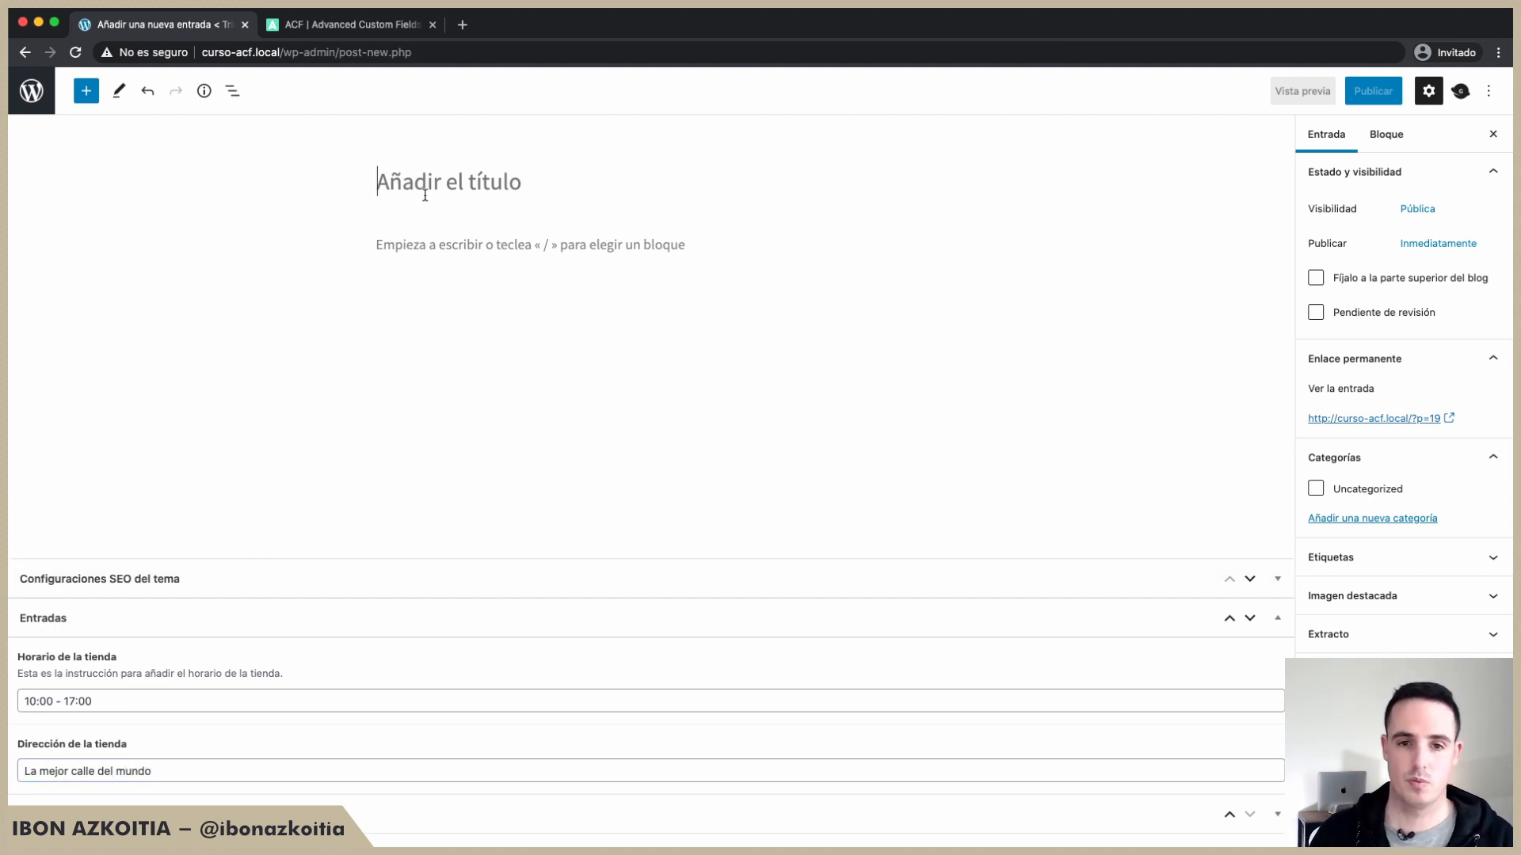
pyautogui.write('Entrada de ejemplo')
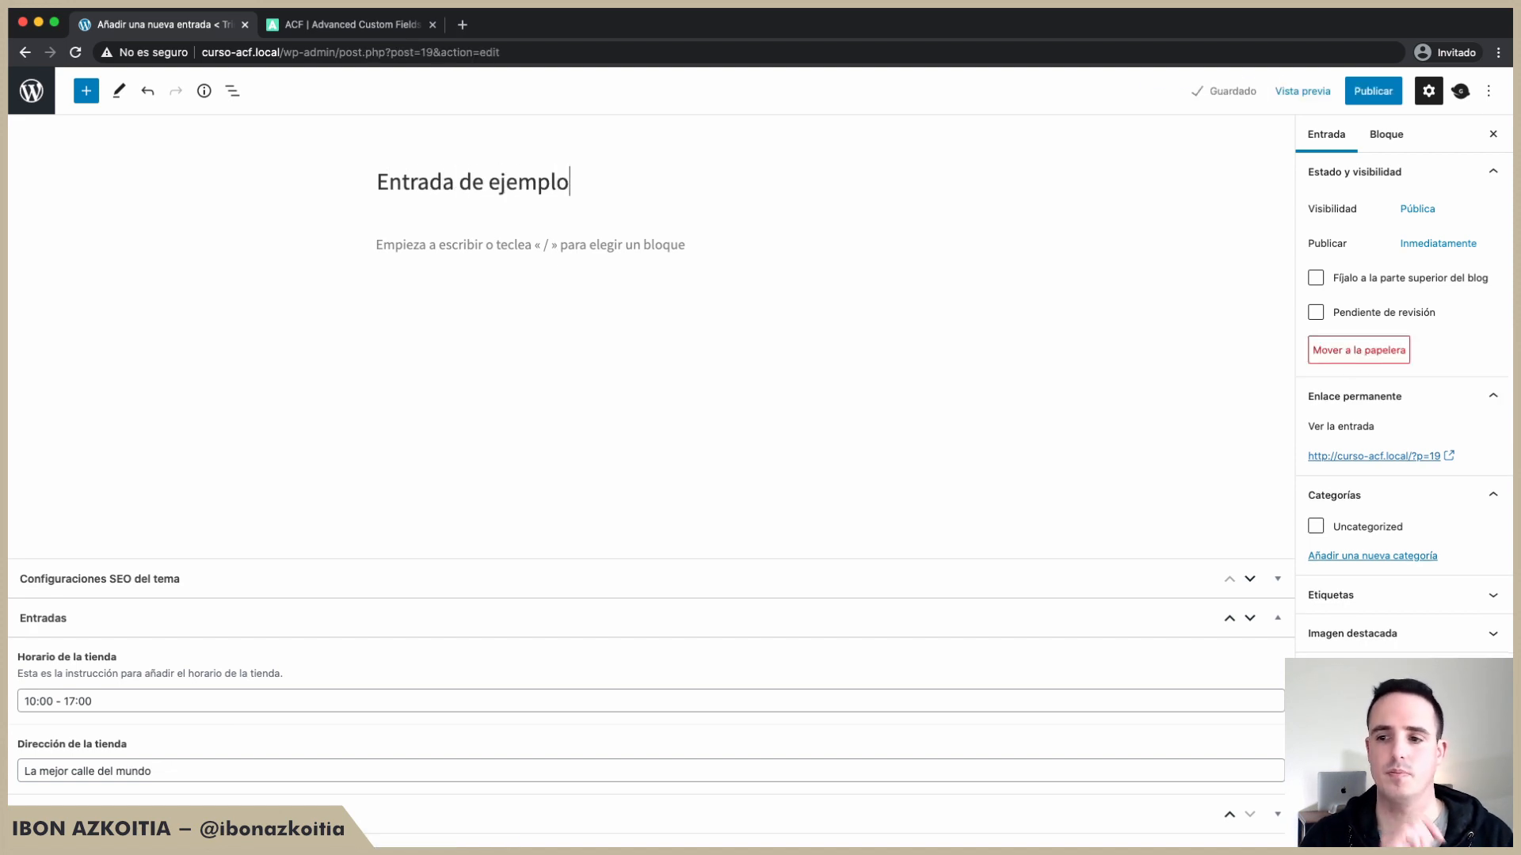
pyautogui.click(1369, 89)
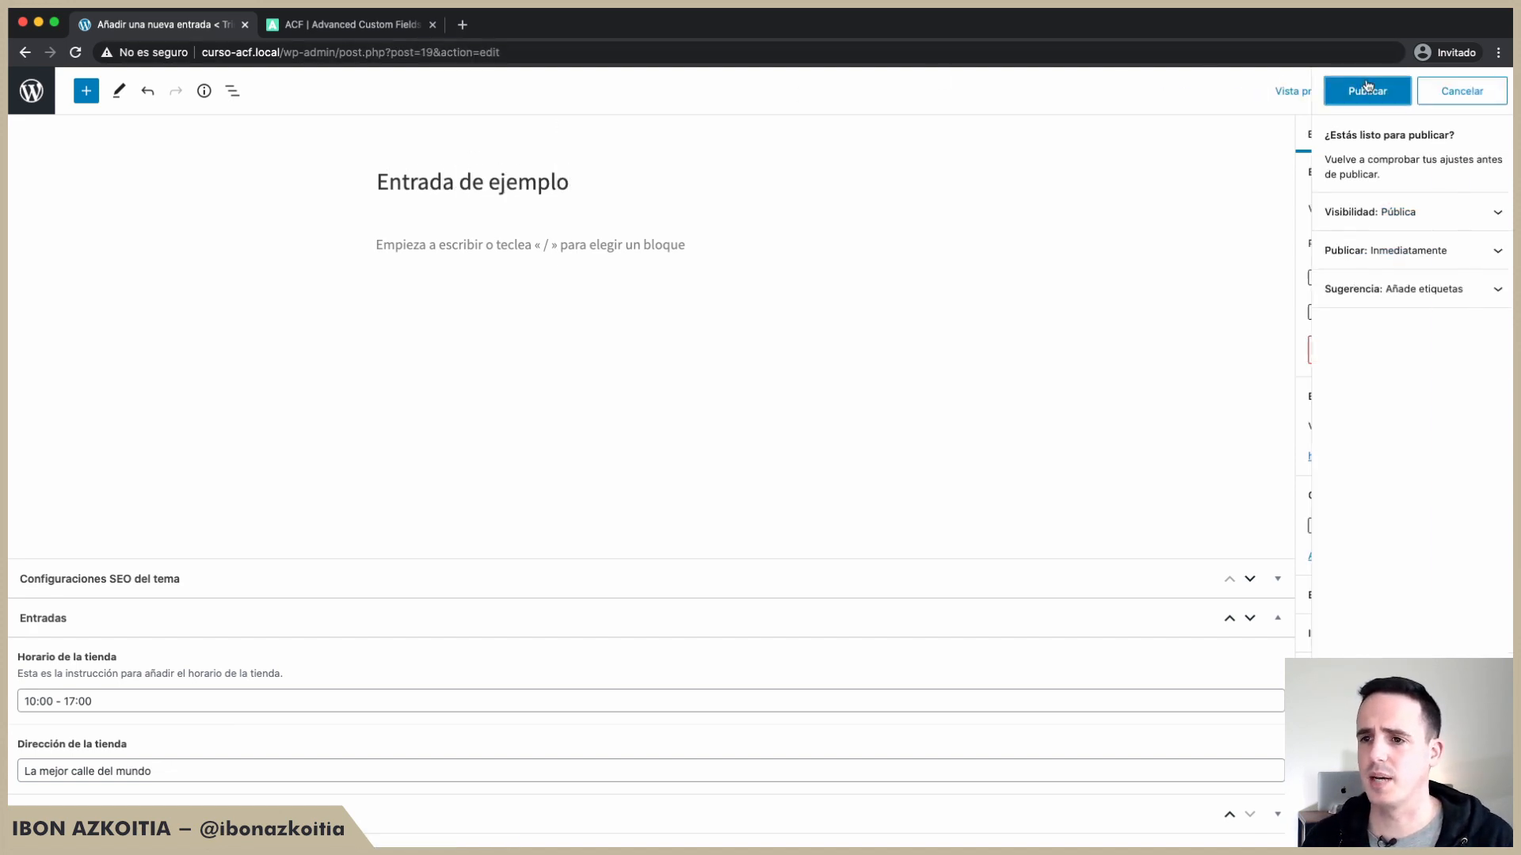
pyautogui.click(1367, 88)
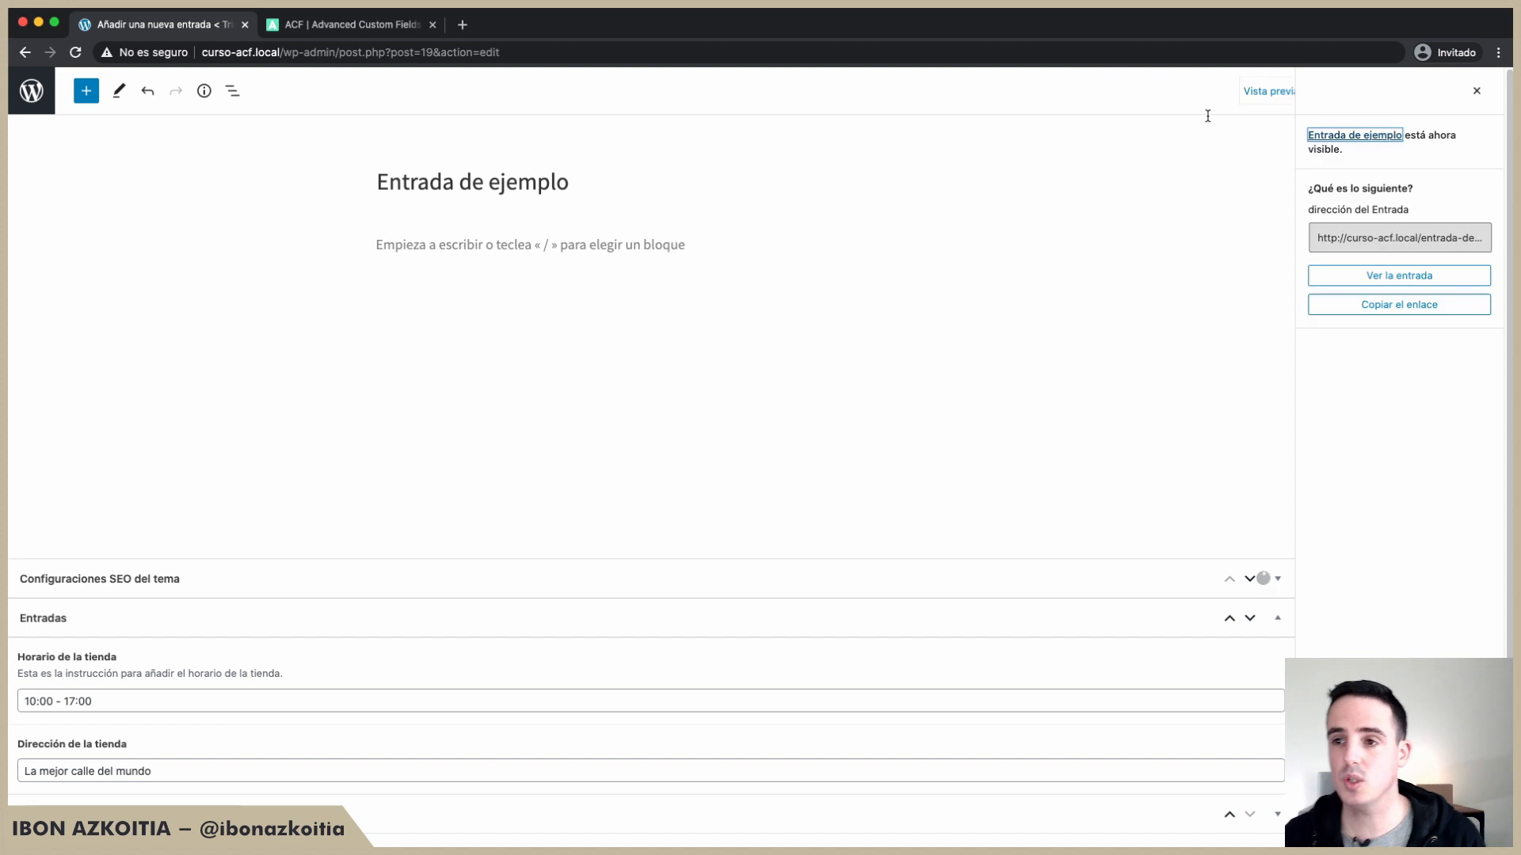
# Step: Open the published post in a new tab, dismiss the post-publish information in the editor, and check the post's front-end page
pyautogui.keyDown('super'); pyautogui.click(176, 801); pyautogui.keyUp('super')
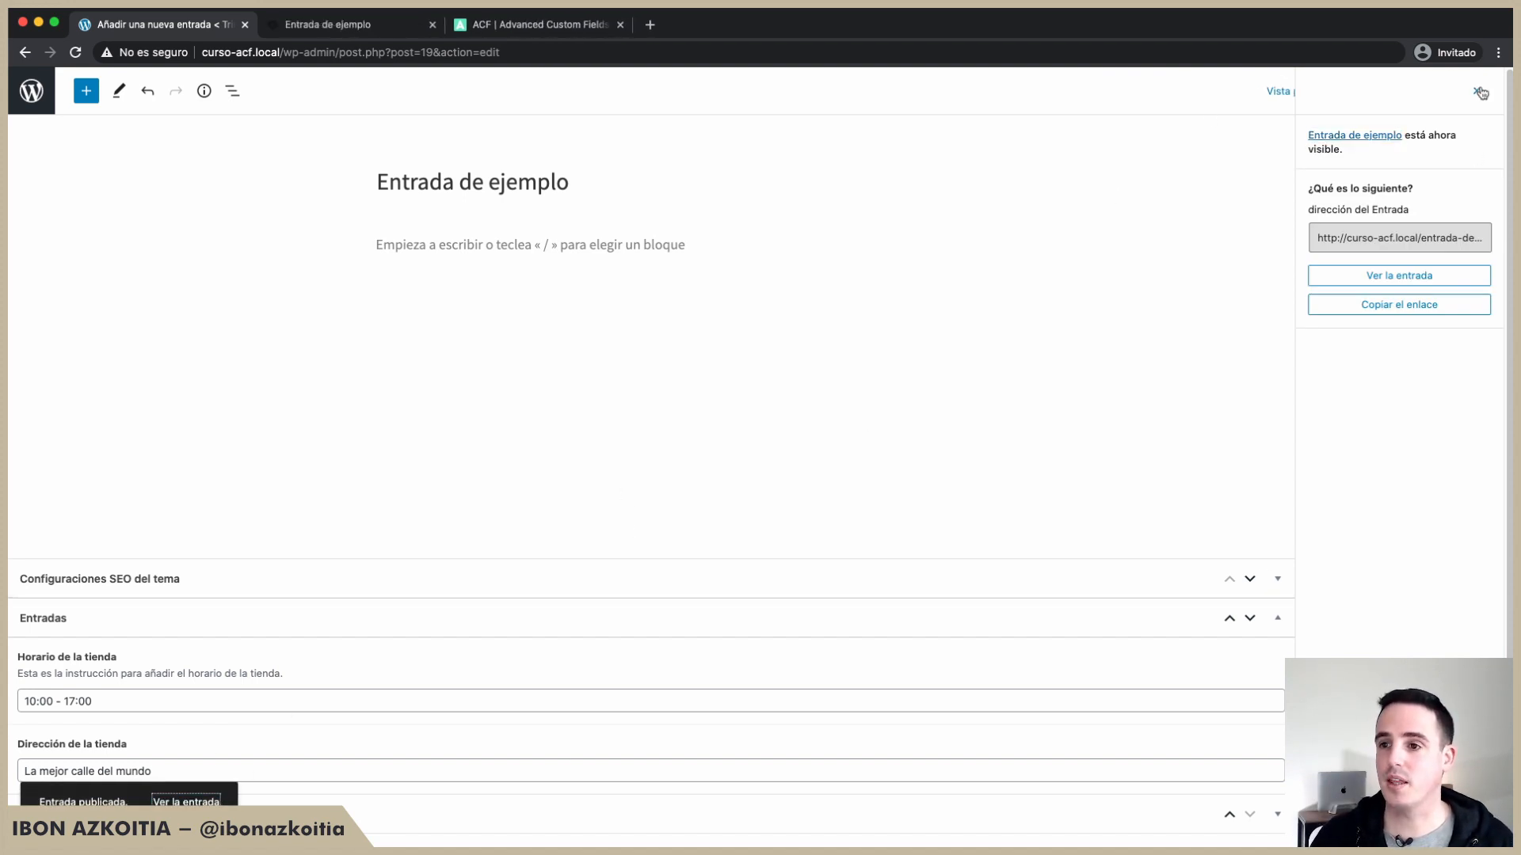
pyautogui.click(1476, 90)
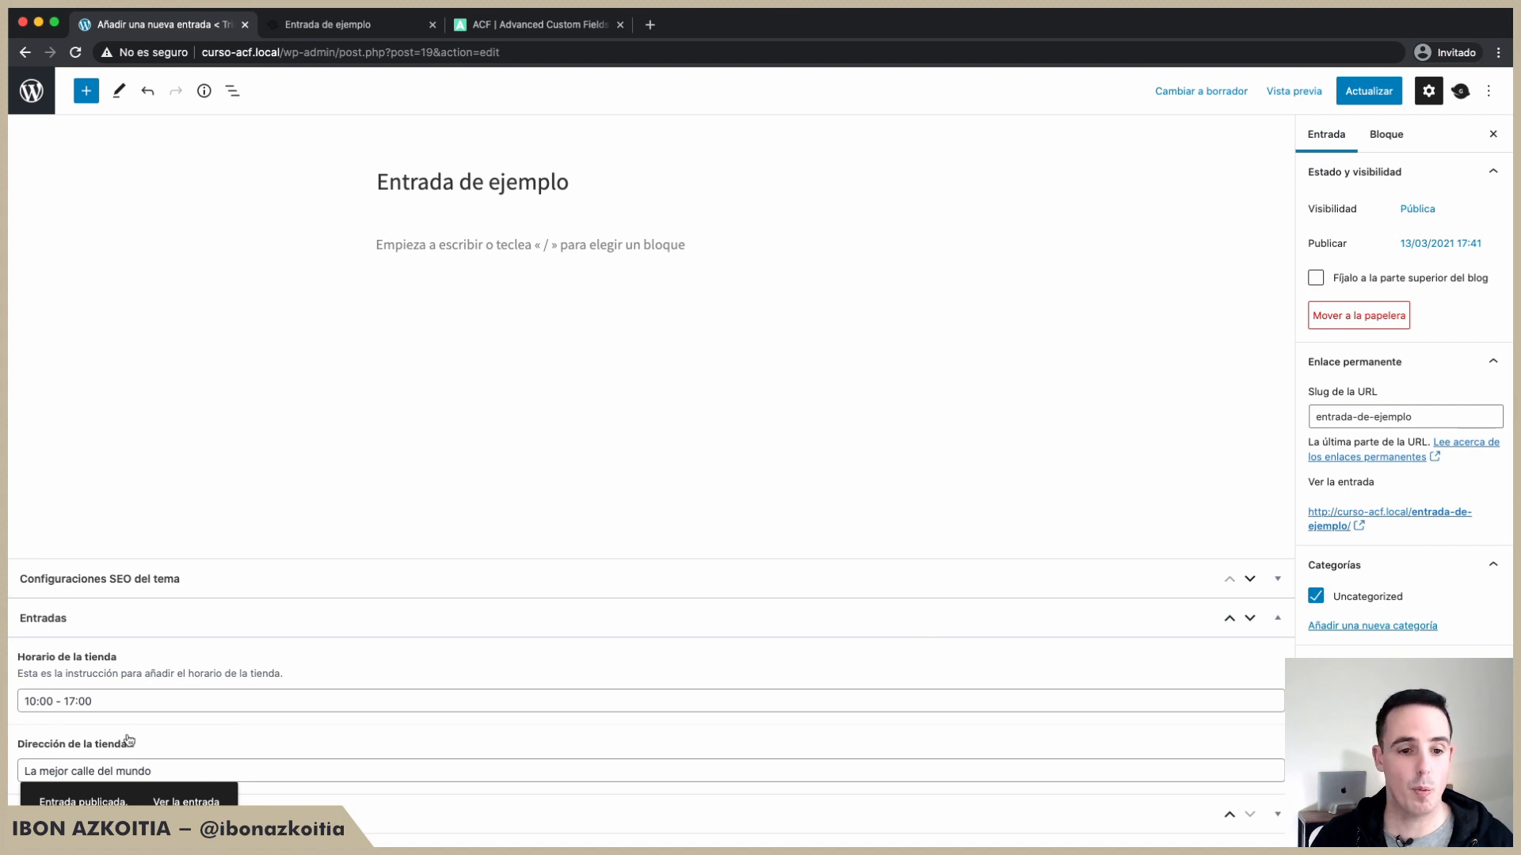
pyautogui.click(296, 22)
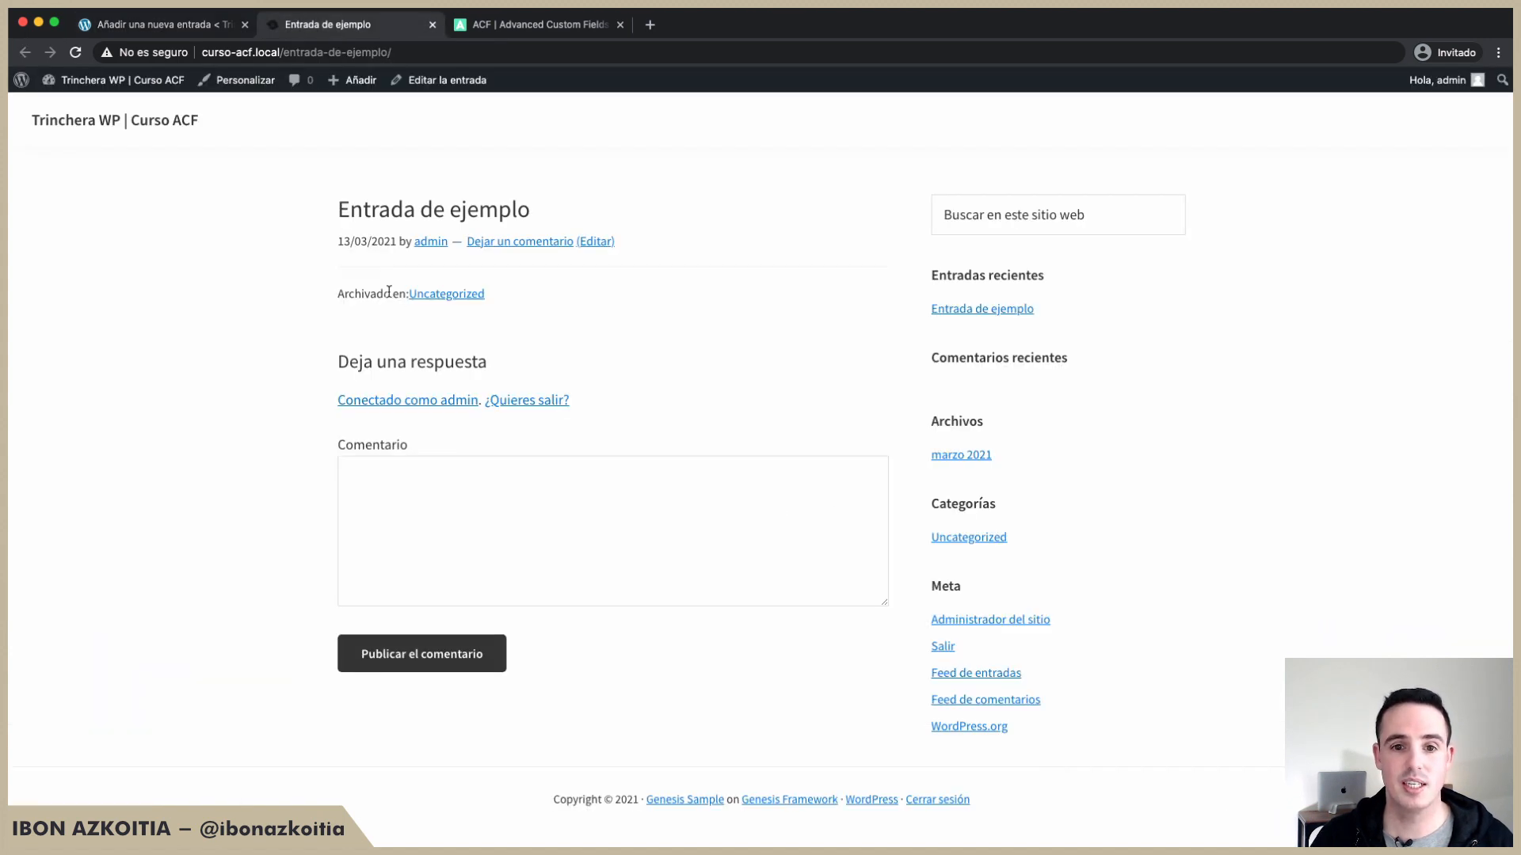
pyautogui.moveTo(349, 212); pyautogui.dragTo(554, 211)
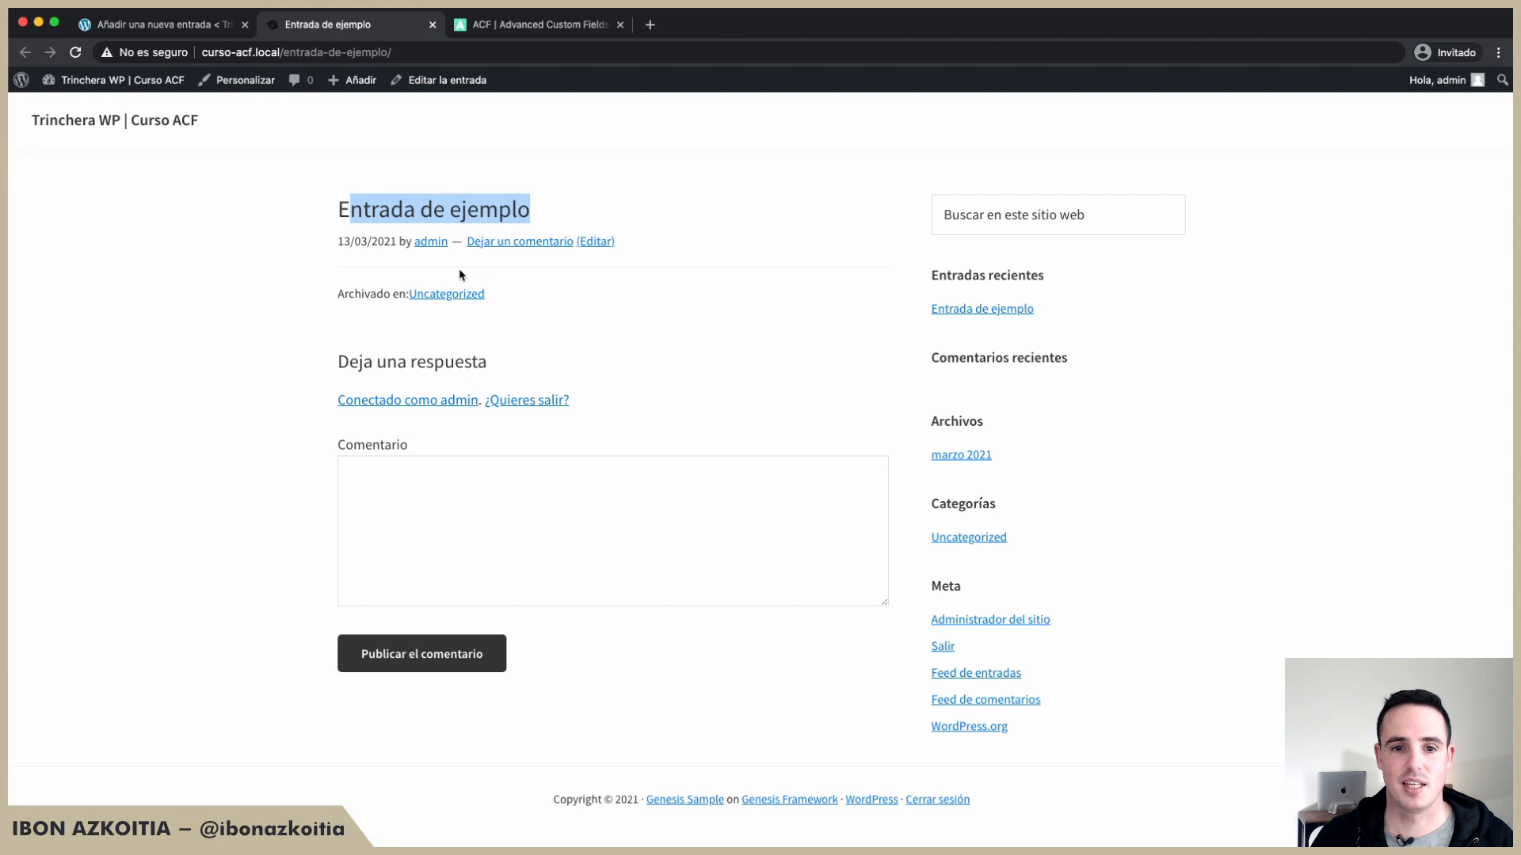
# Step: Add the body paragraph "El cuerpo de la entrada." to the post in the editor and update it
pyautogui.click(163, 24)
pyautogui.click(447, 242)
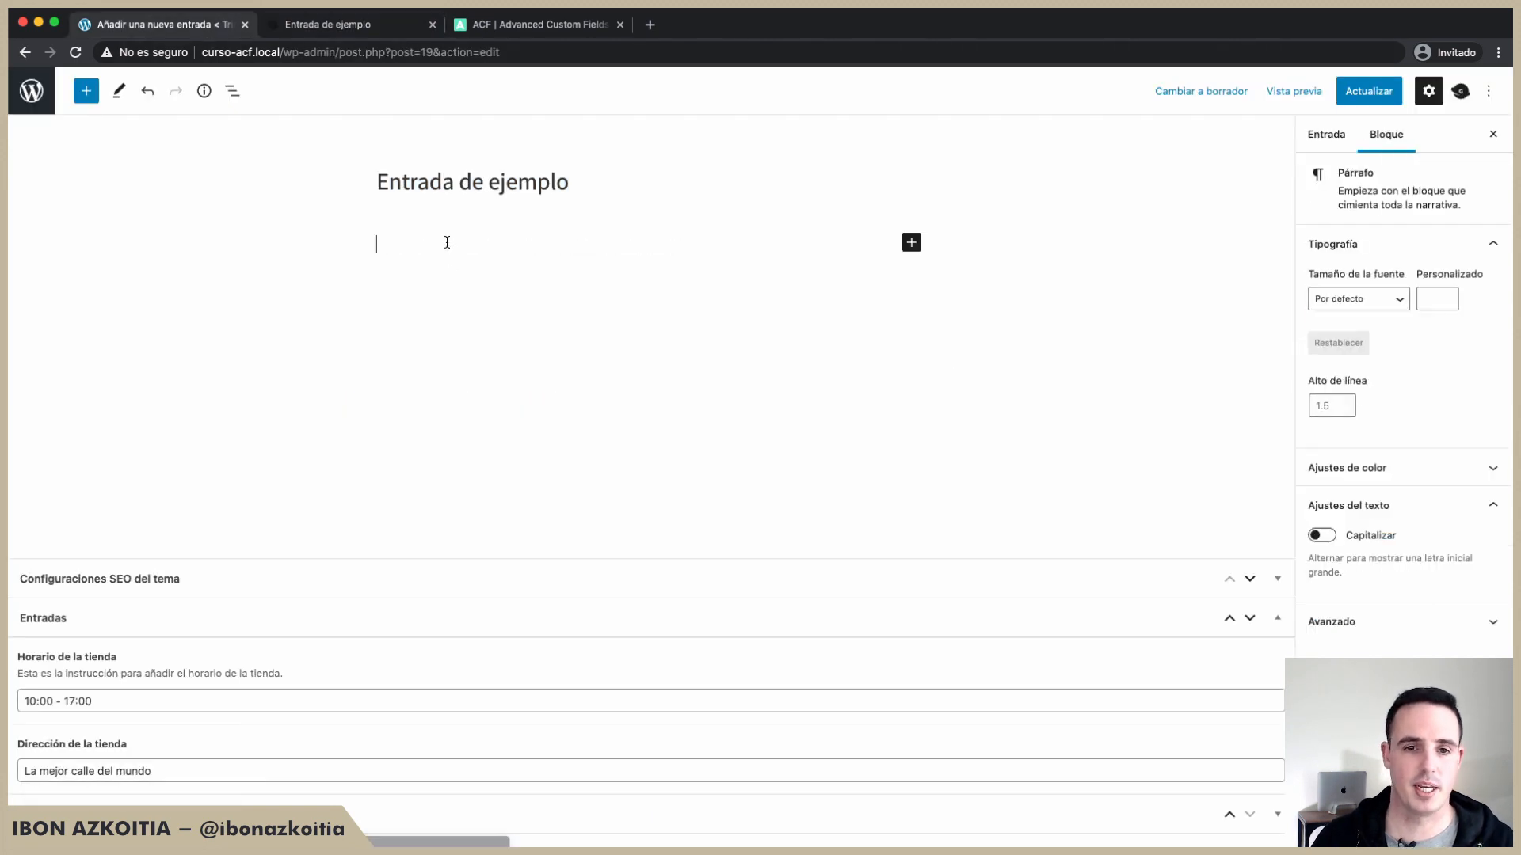
pyautogui.write('C')
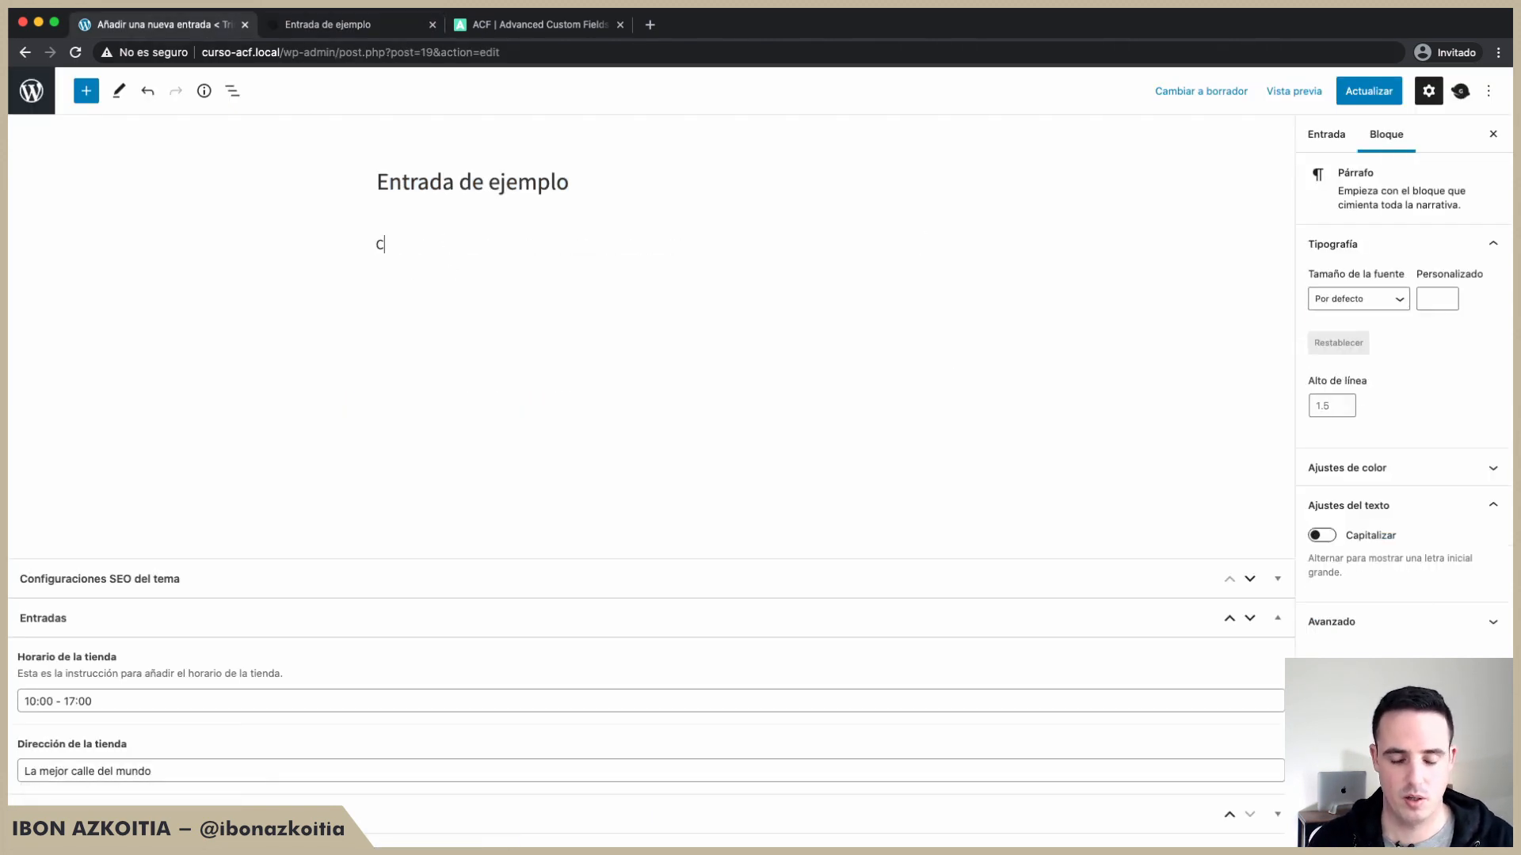
pyautogui.write('lcu')
pyautogui.press('BackSpace')
pyautogui.write('cuerpo de la entrada.')
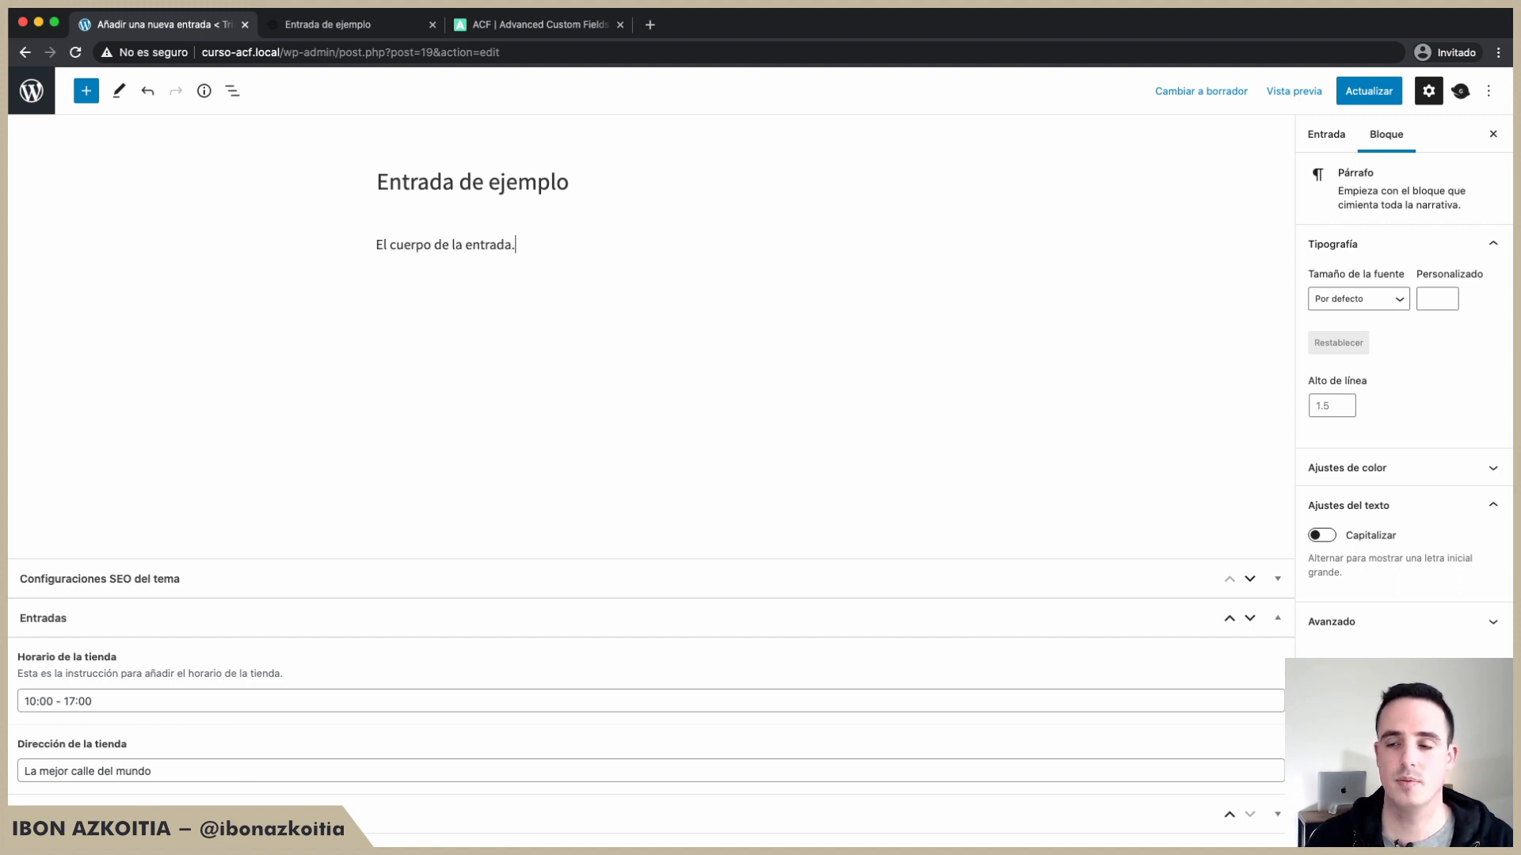
pyautogui.click(1368, 90)
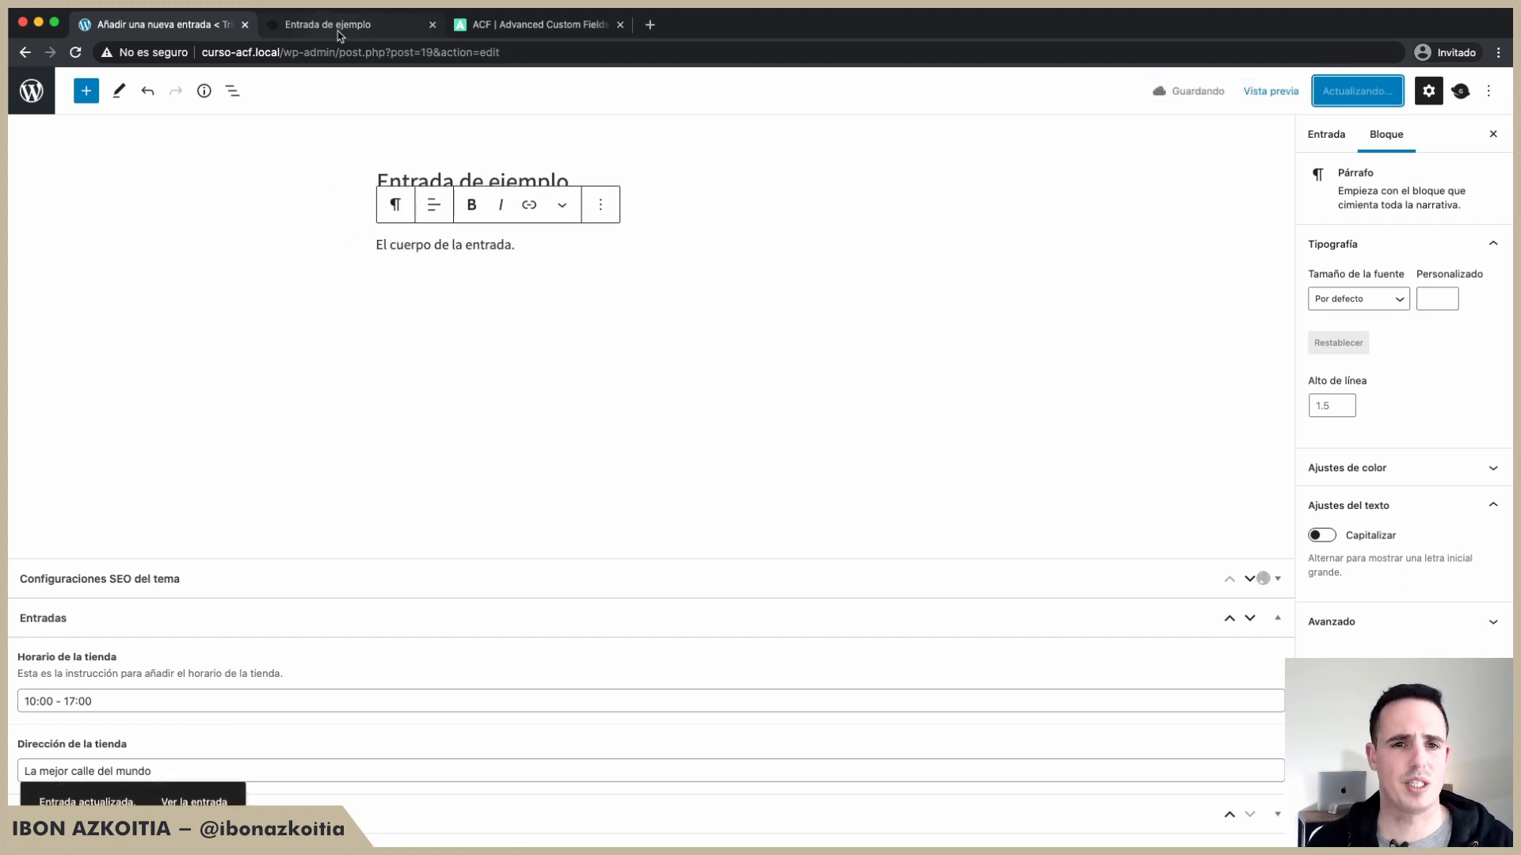
# Step: Reload the published post's page and compare its title, date and body text with the custom fields filled in the editor
pyautogui.click(338, 32)
pyautogui.press('super+r')
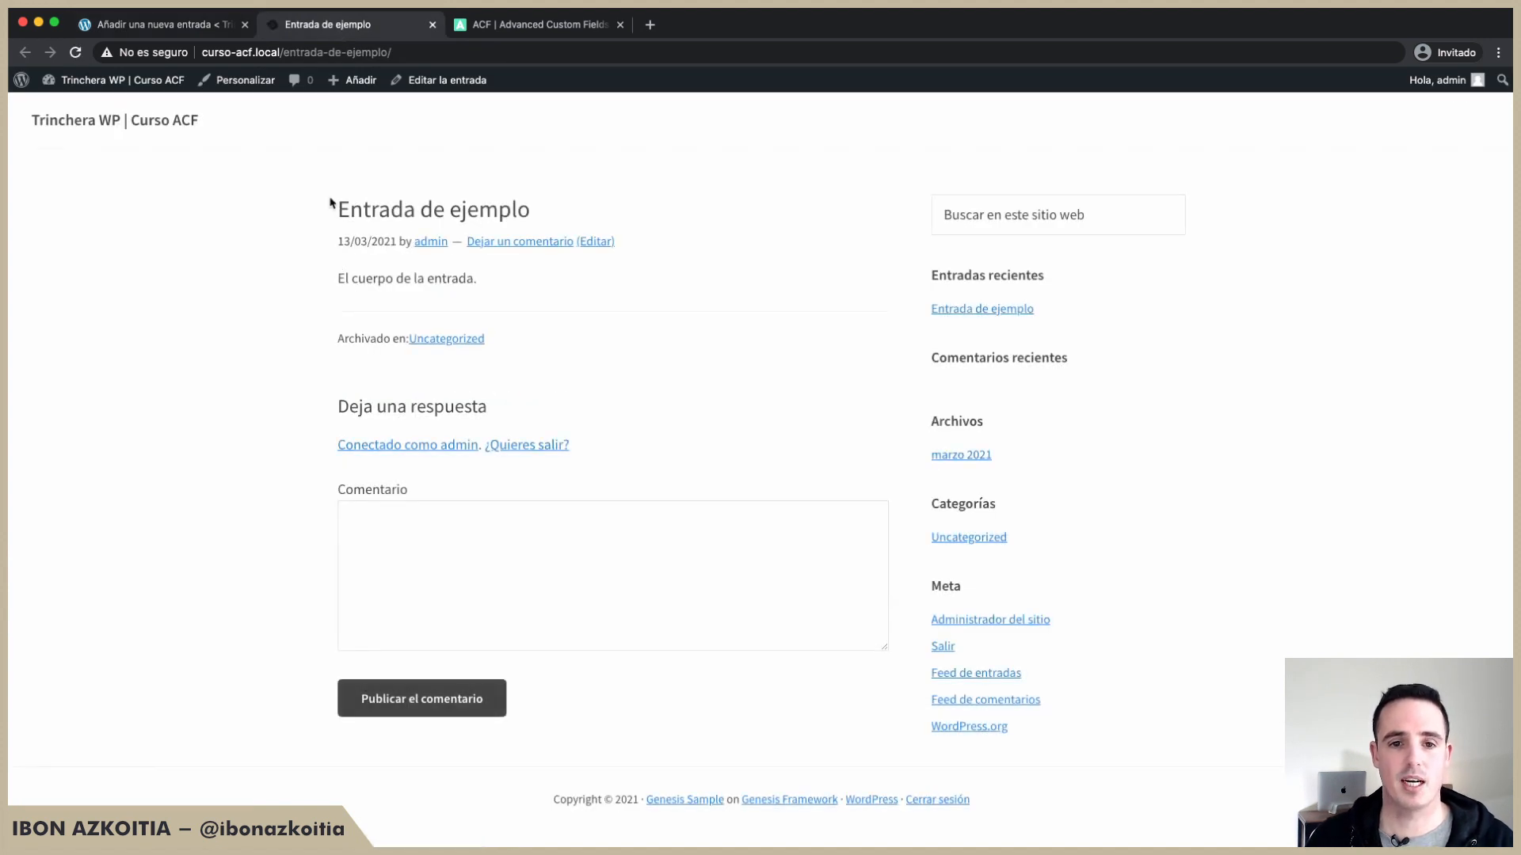
pyautogui.moveTo(335, 203); pyautogui.dragTo(435, 231)
pyautogui.moveTo(338, 240); pyautogui.dragTo(385, 243)
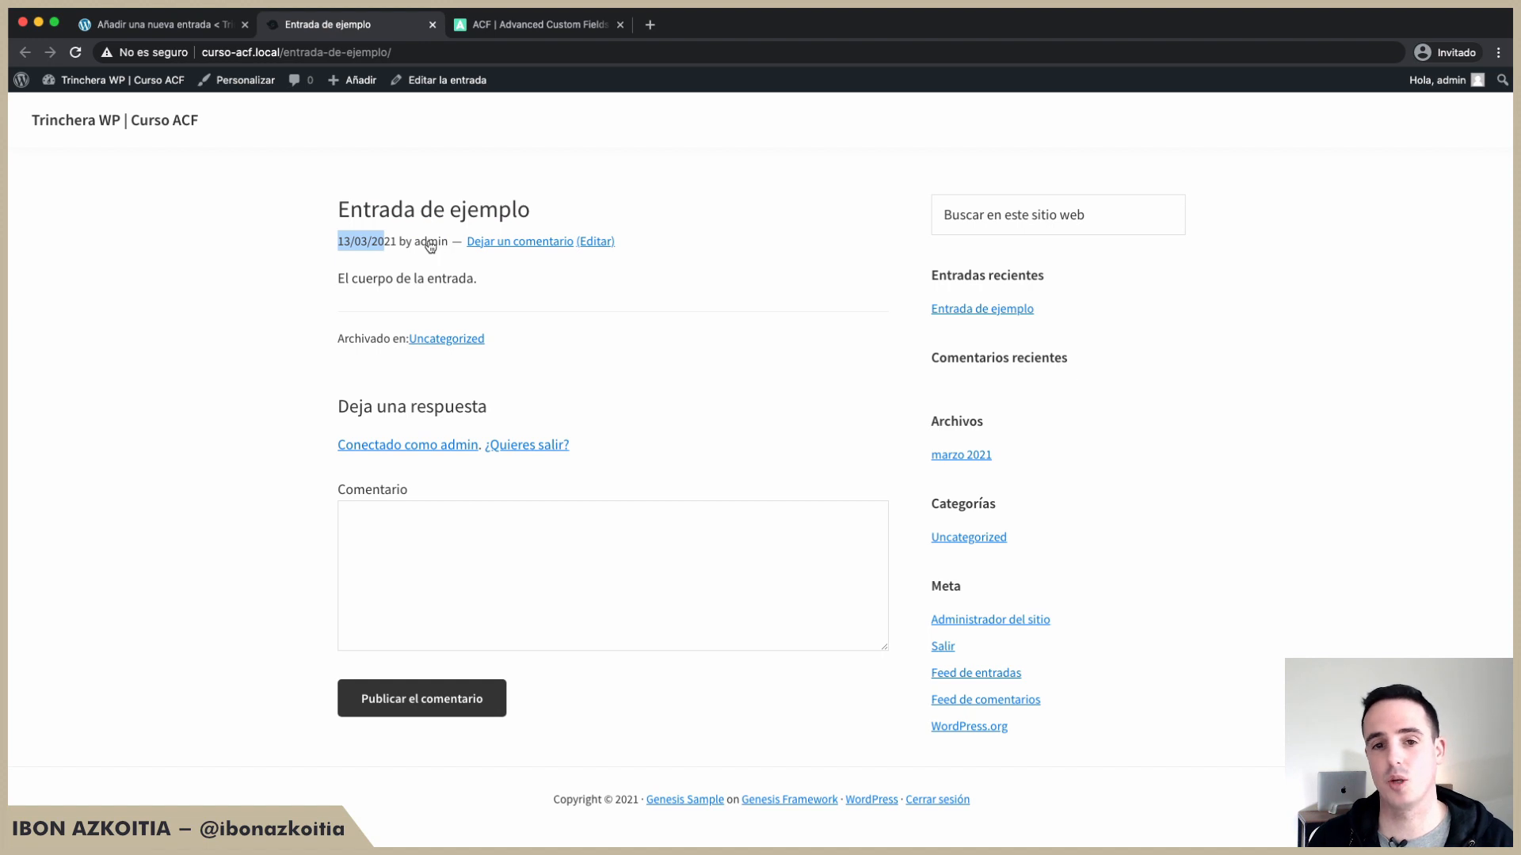
pyautogui.moveTo(346, 278); pyautogui.dragTo(491, 283)
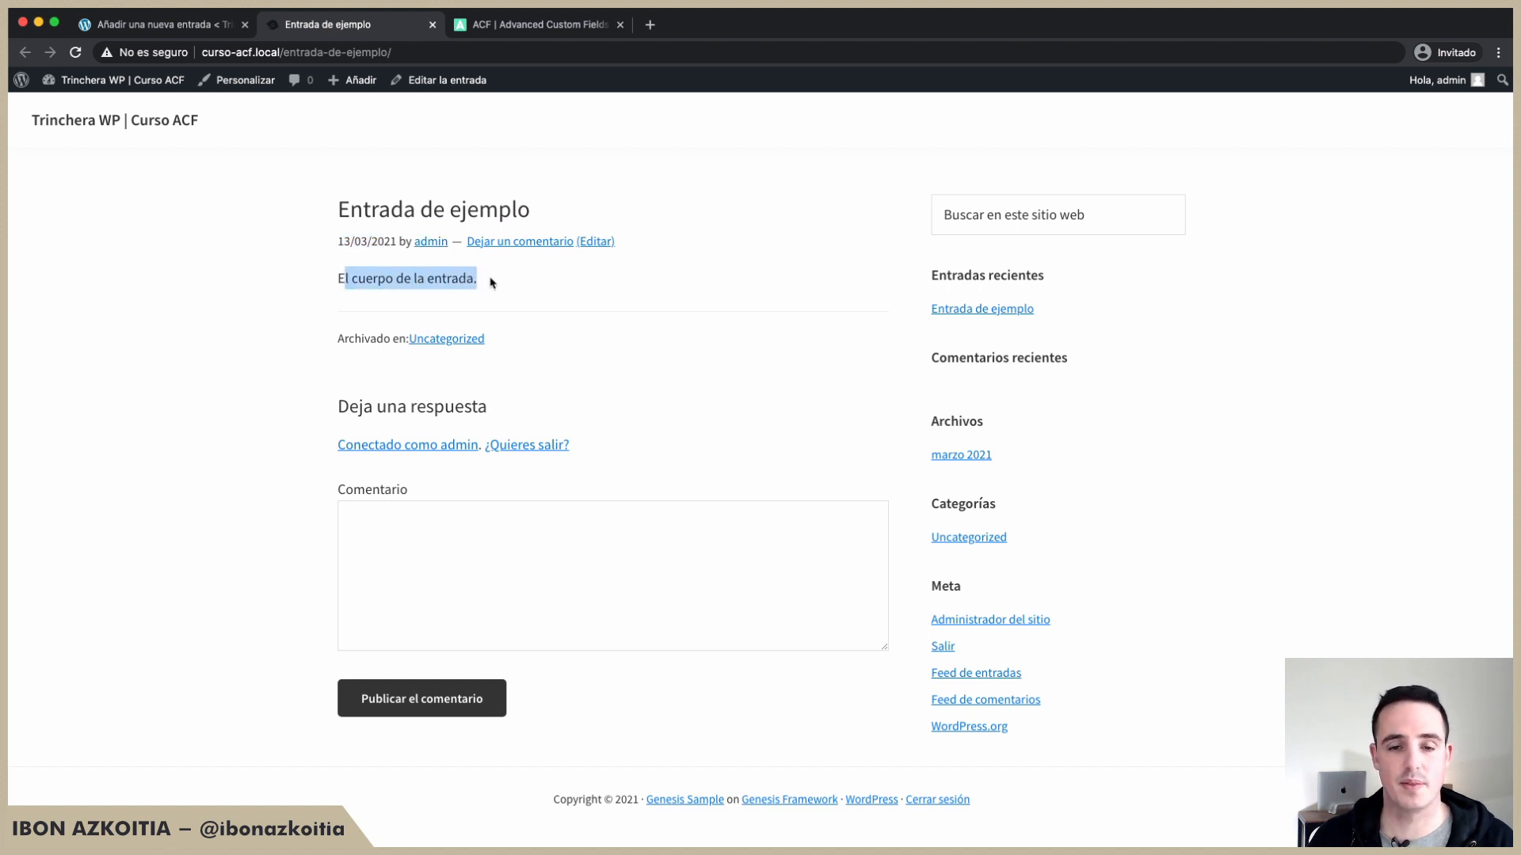
pyautogui.click(483, 284)
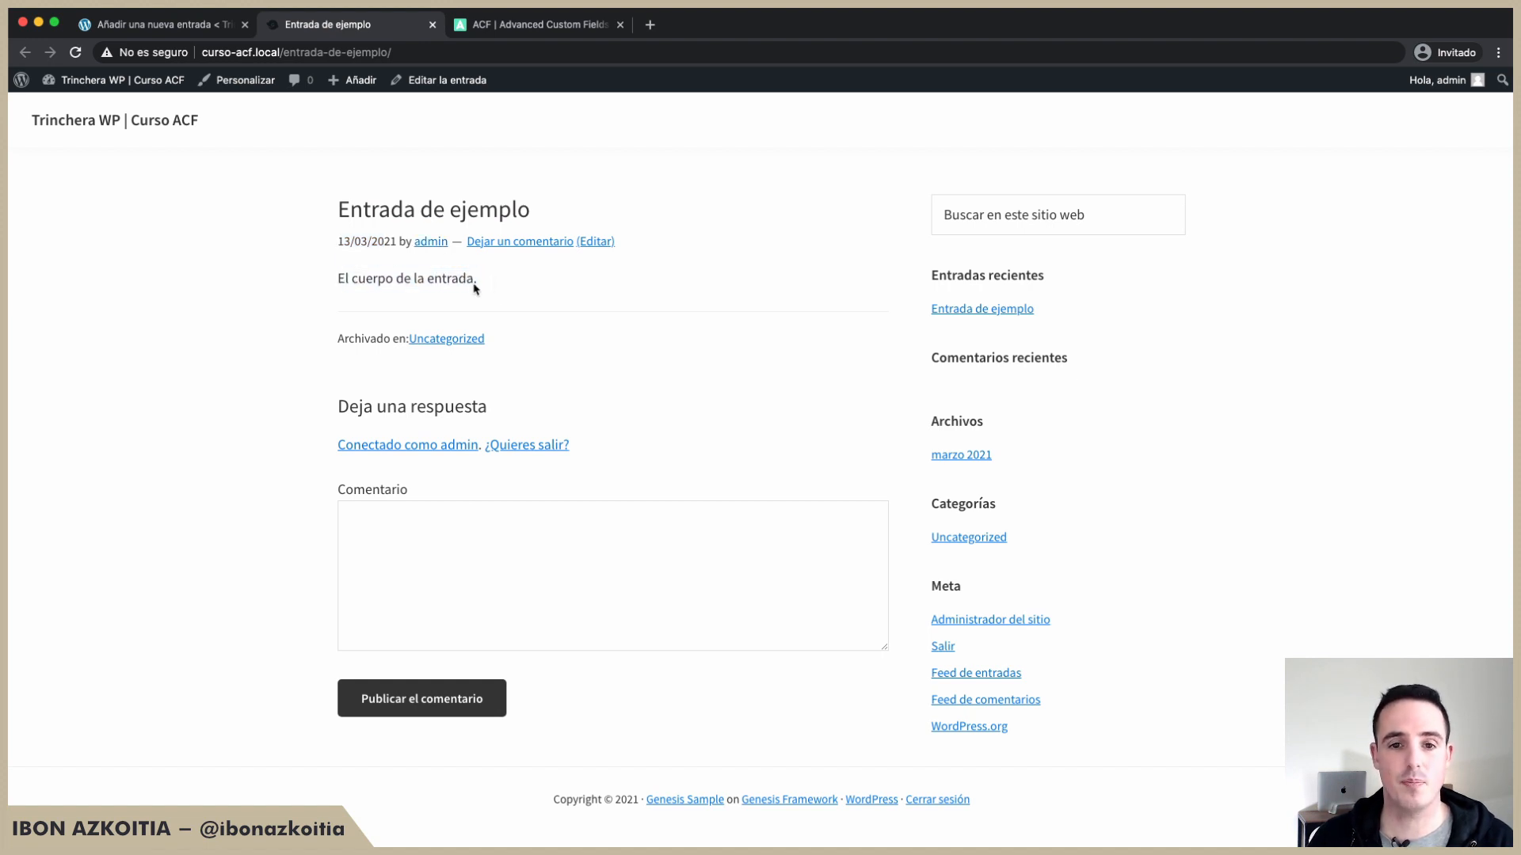
pyautogui.click(188, 27)
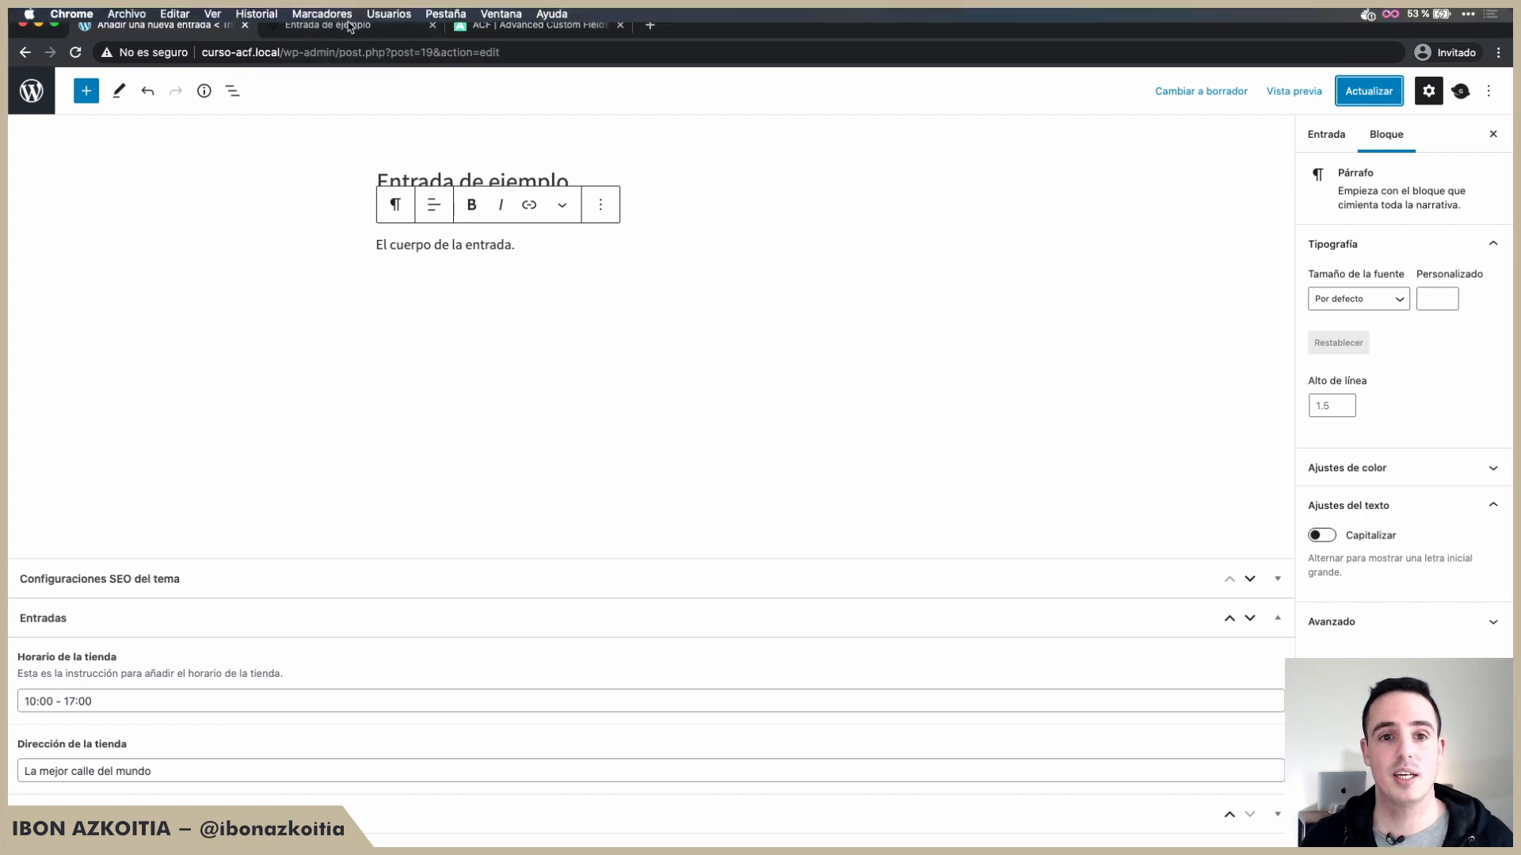
pyautogui.click(349, 27)
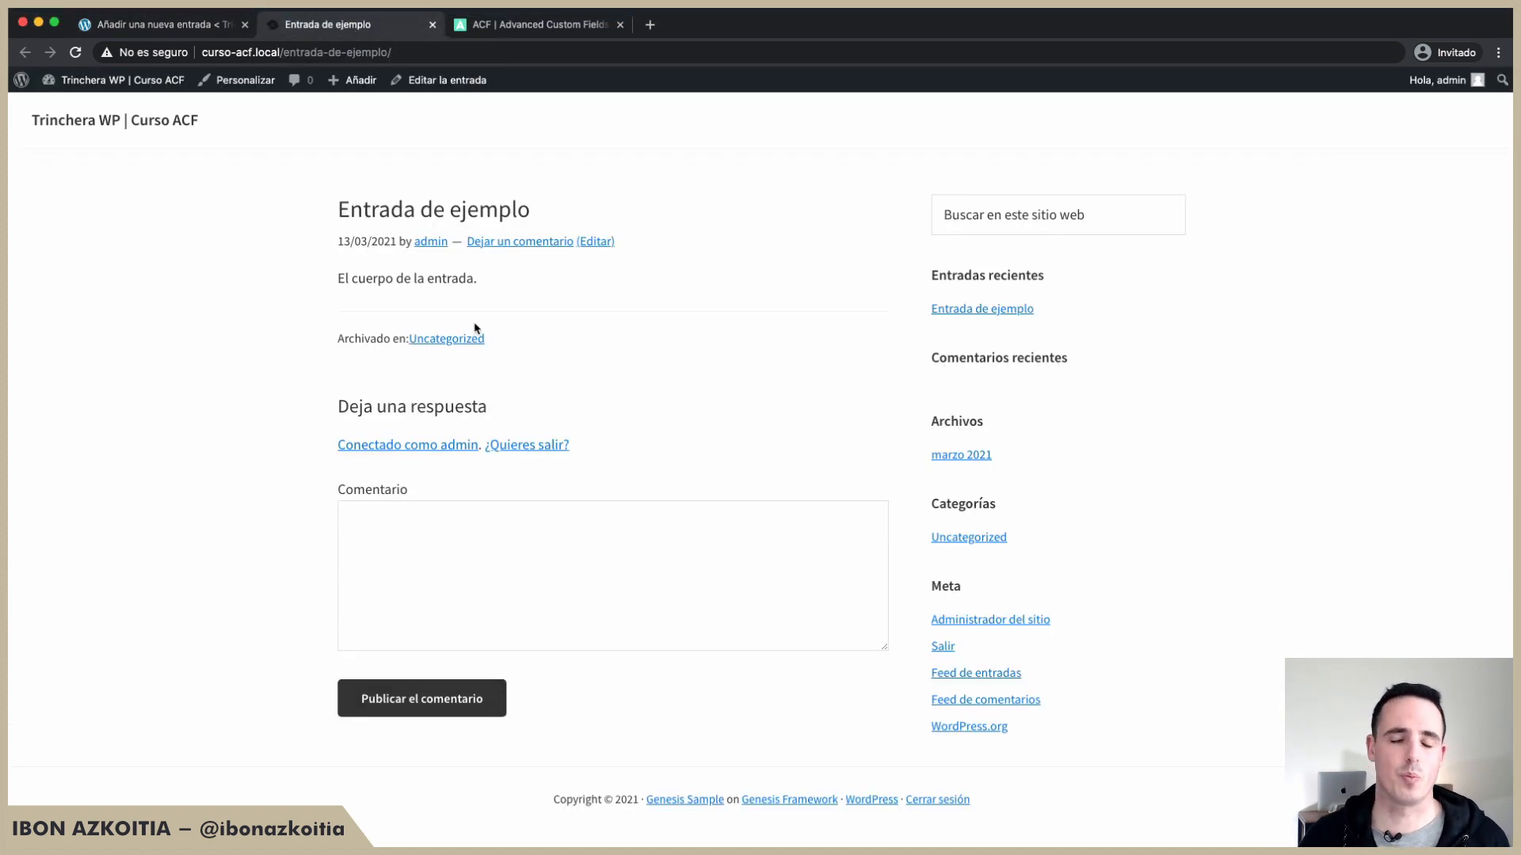